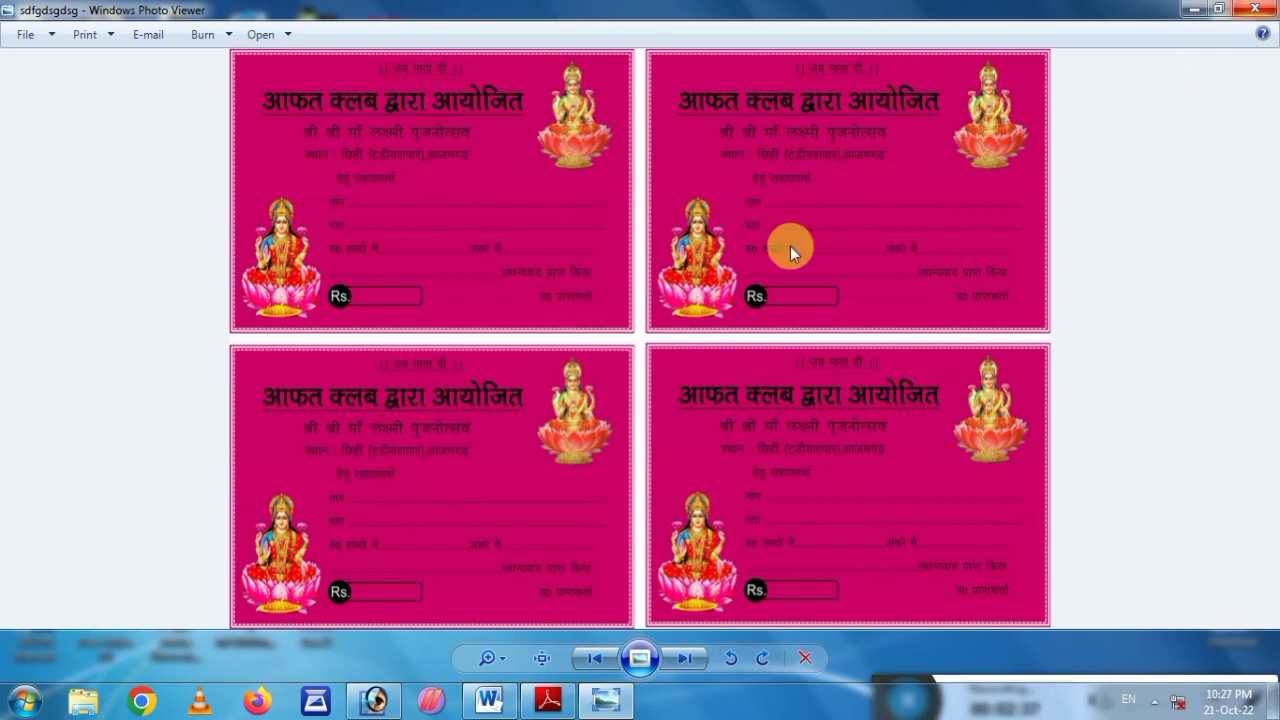
- Close the Windows Photo Viewer preview of the four pink Lakshmi puja receipts
left_click(1255, 9)
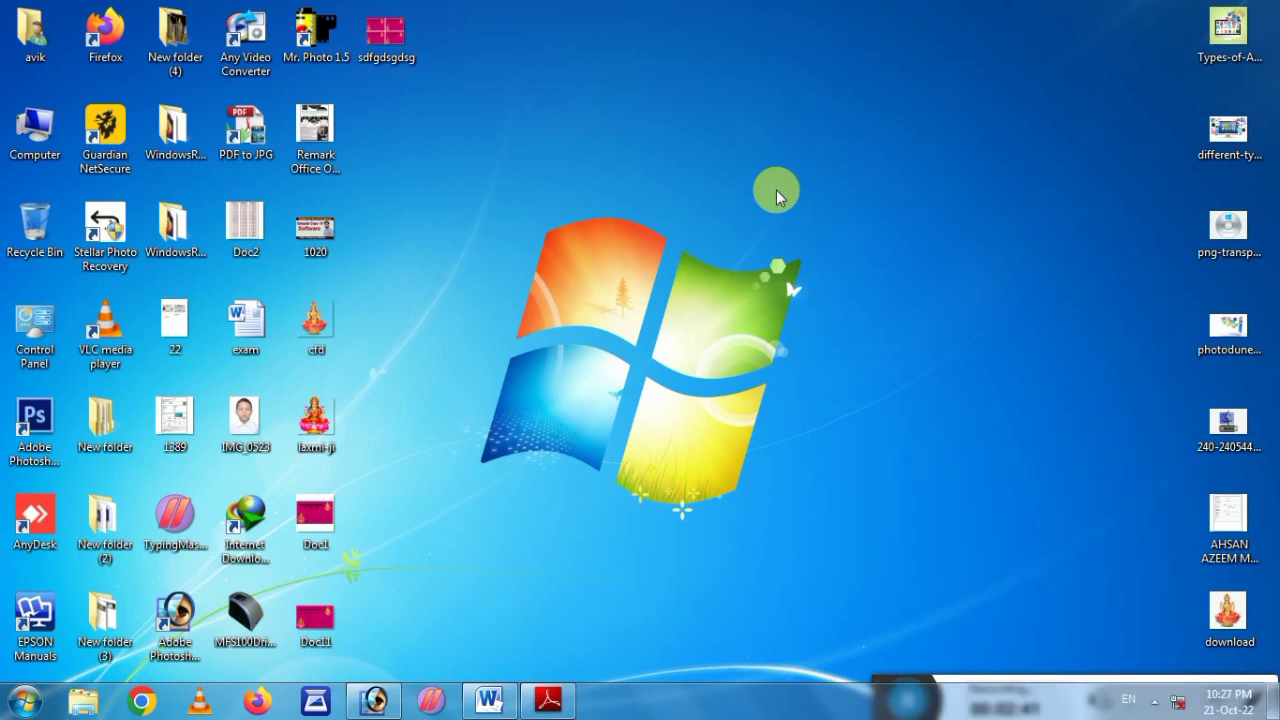
- Refresh the desktop twice, then restore the Word window showing blank Document2
right_click(676, 168)
left_click(724, 218)
right_click(809, 158)
left_click(878, 210)
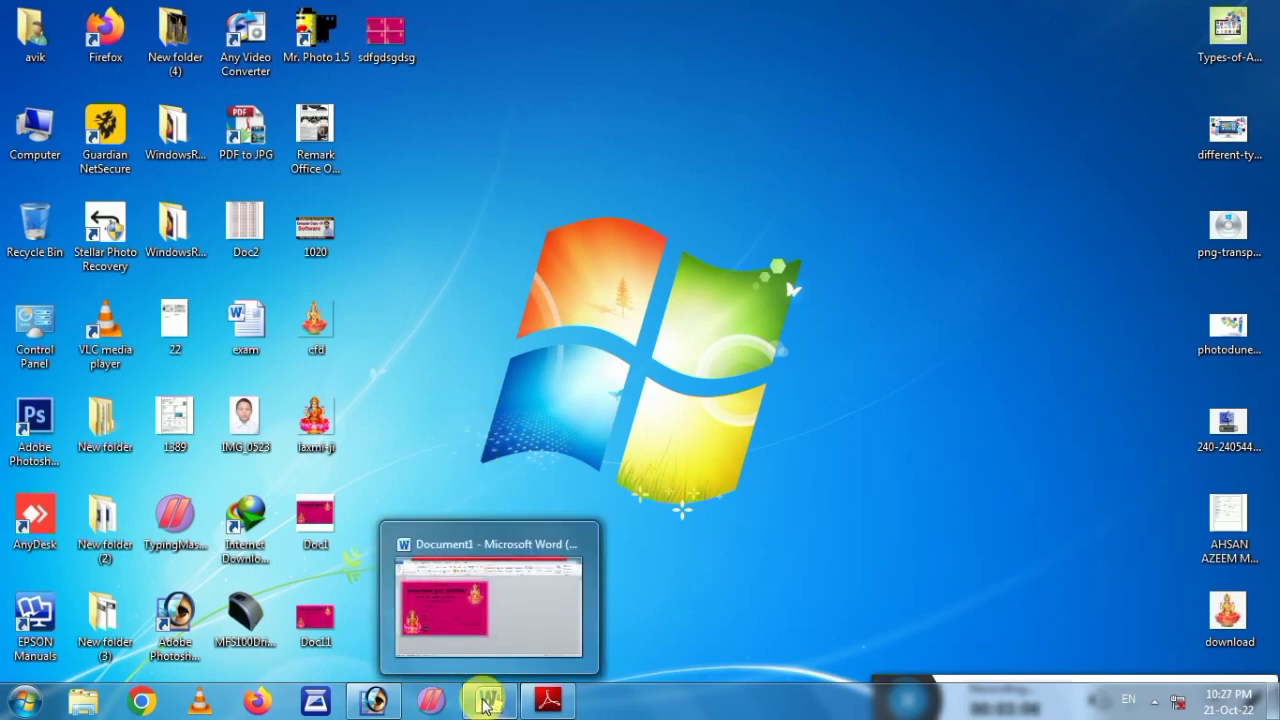
mouse_move(543, 705)
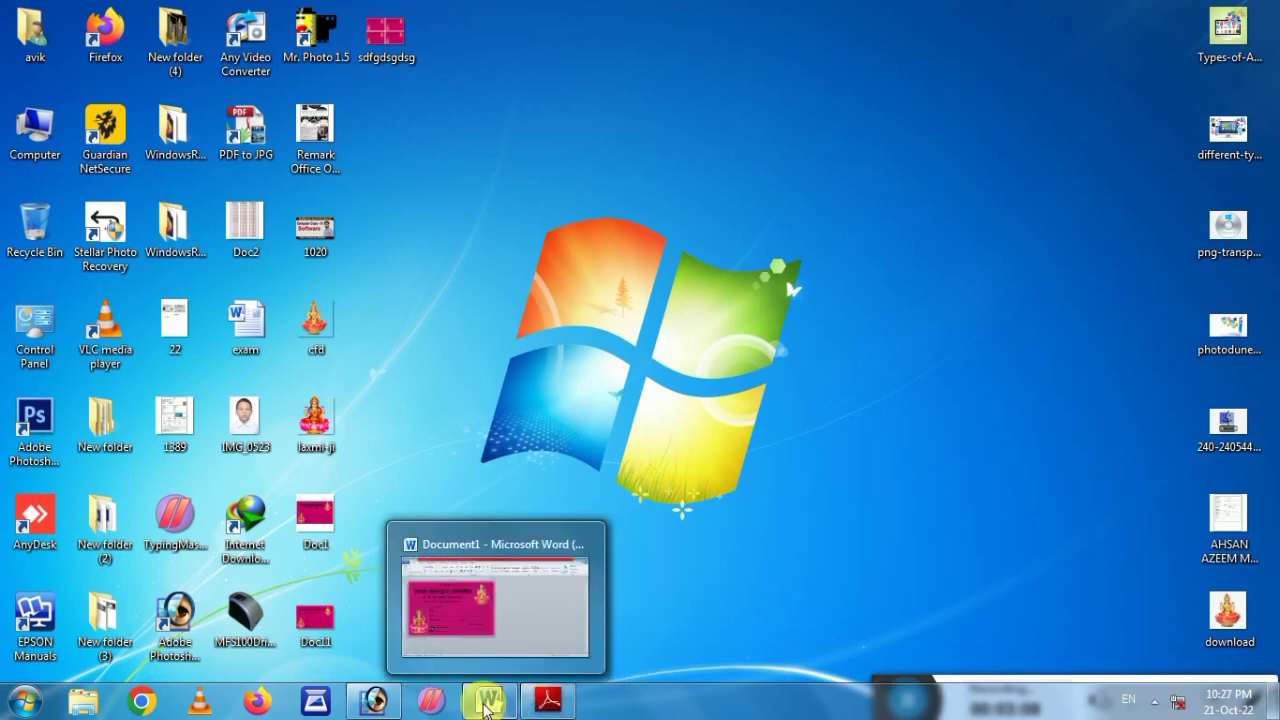
left_click(484, 704)
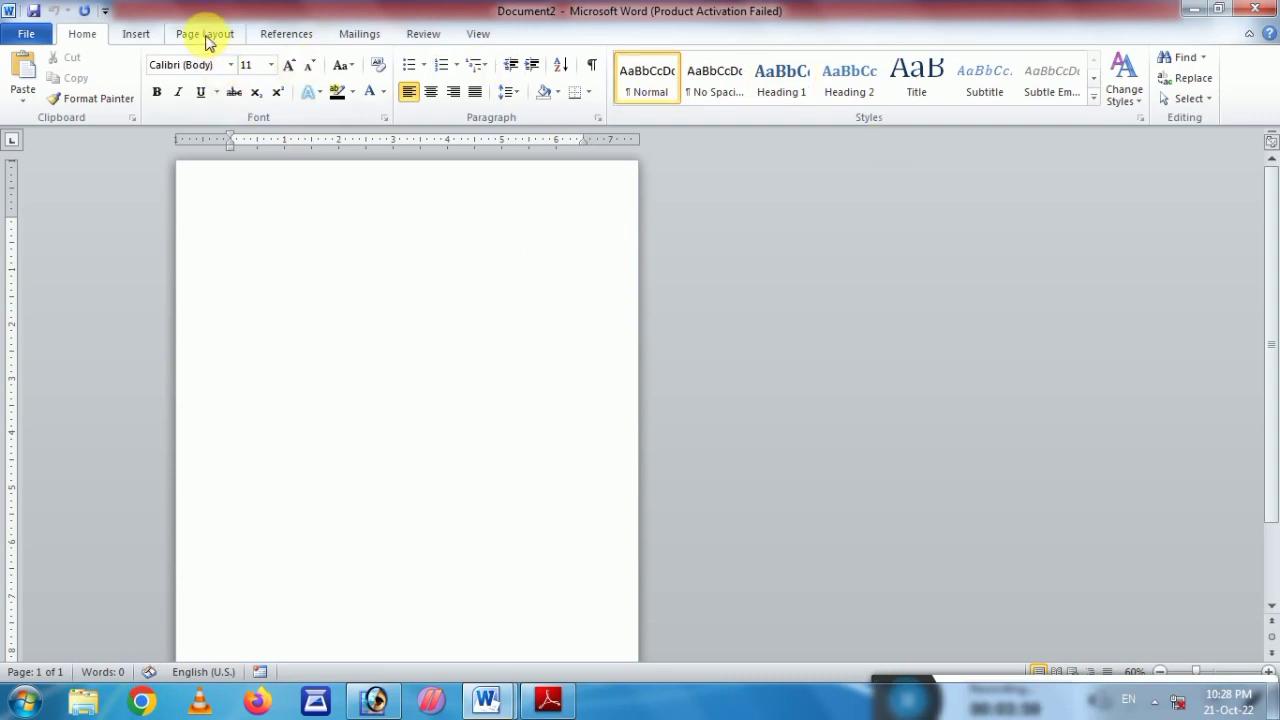
- Set the blank Document2 page to landscape orientation and bring up the paper sizes
left_click(208, 42)
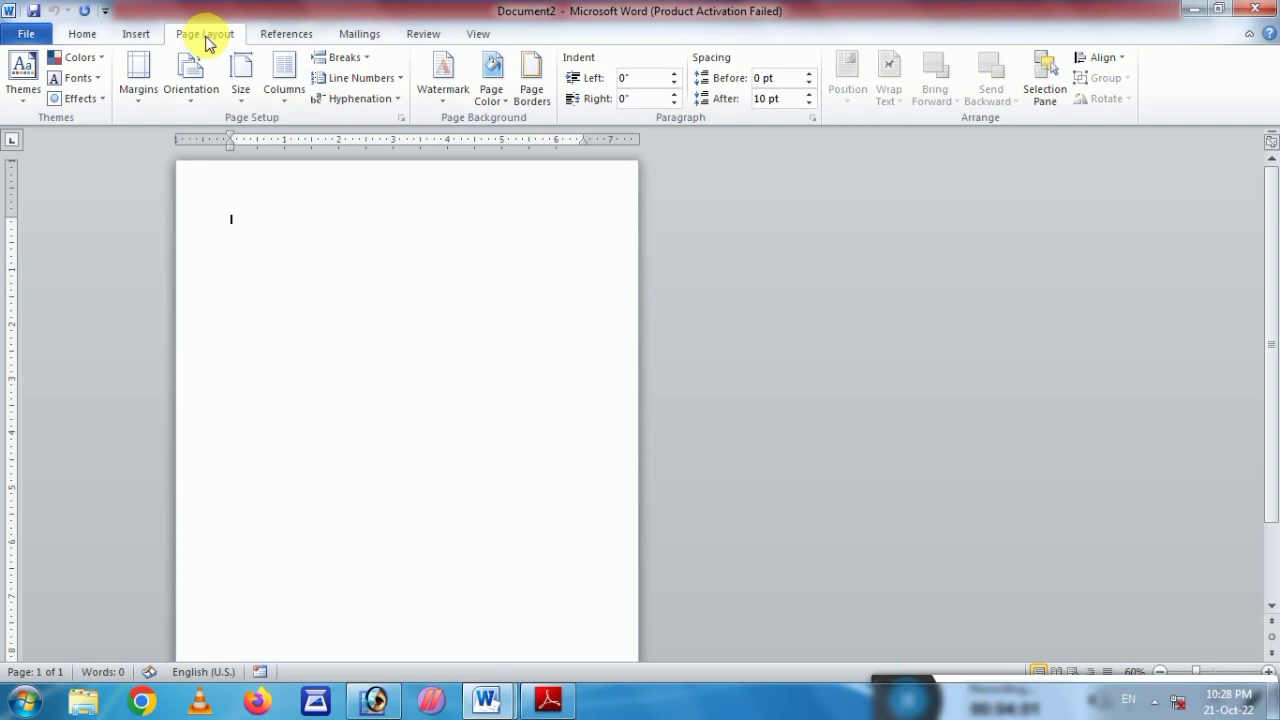
left_click(194, 90)
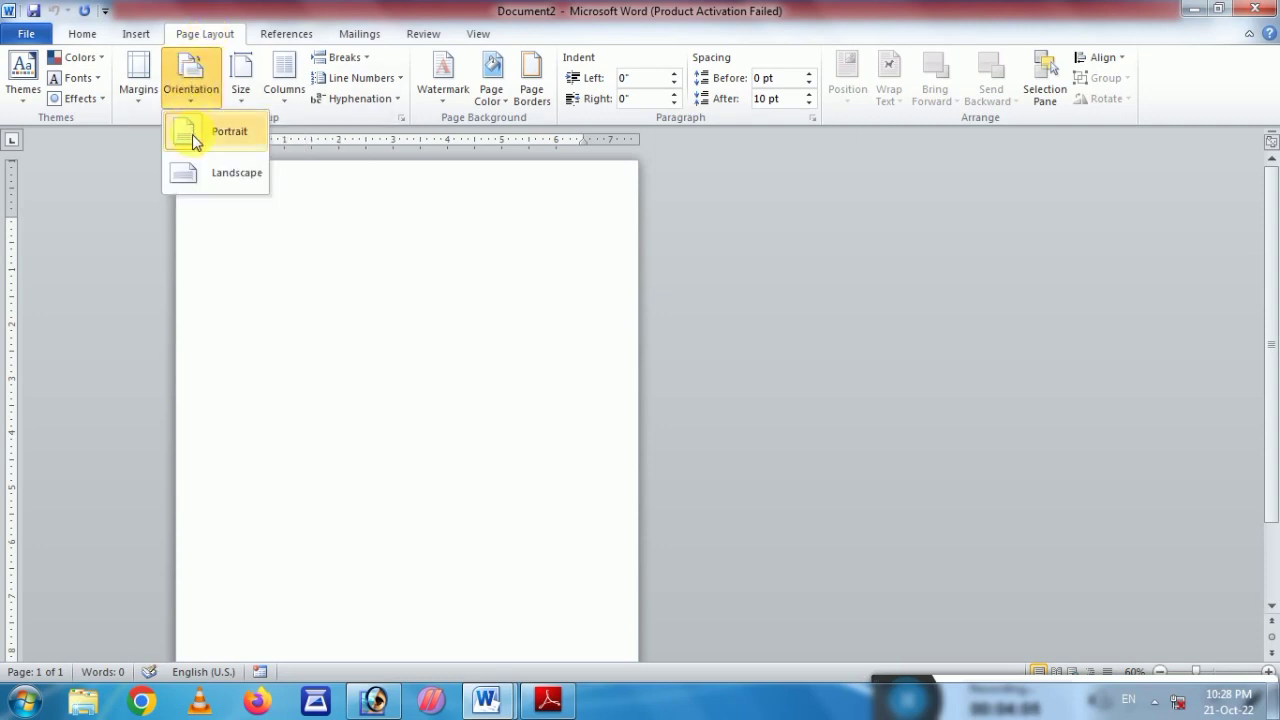
left_click(214, 172)
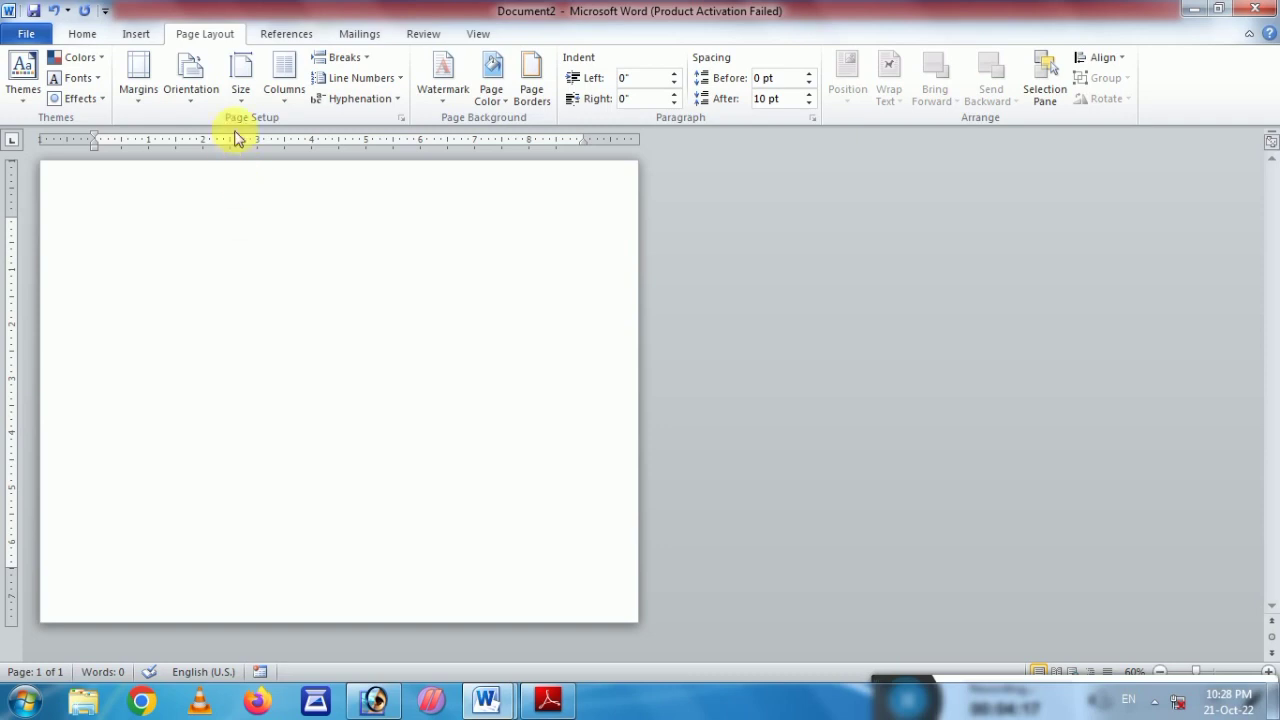
left_click(240, 94)
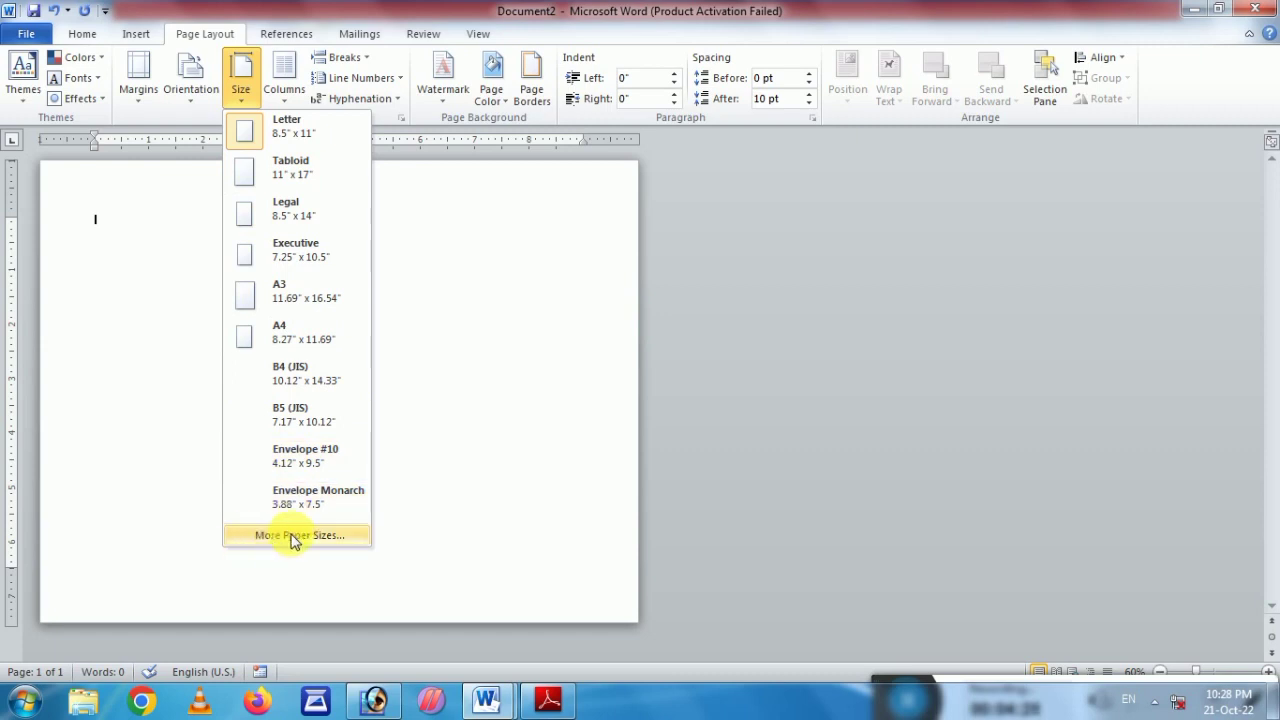
- Give the page a custom paper size of 10 inches wide by 7 inches high
left_click(295, 537)
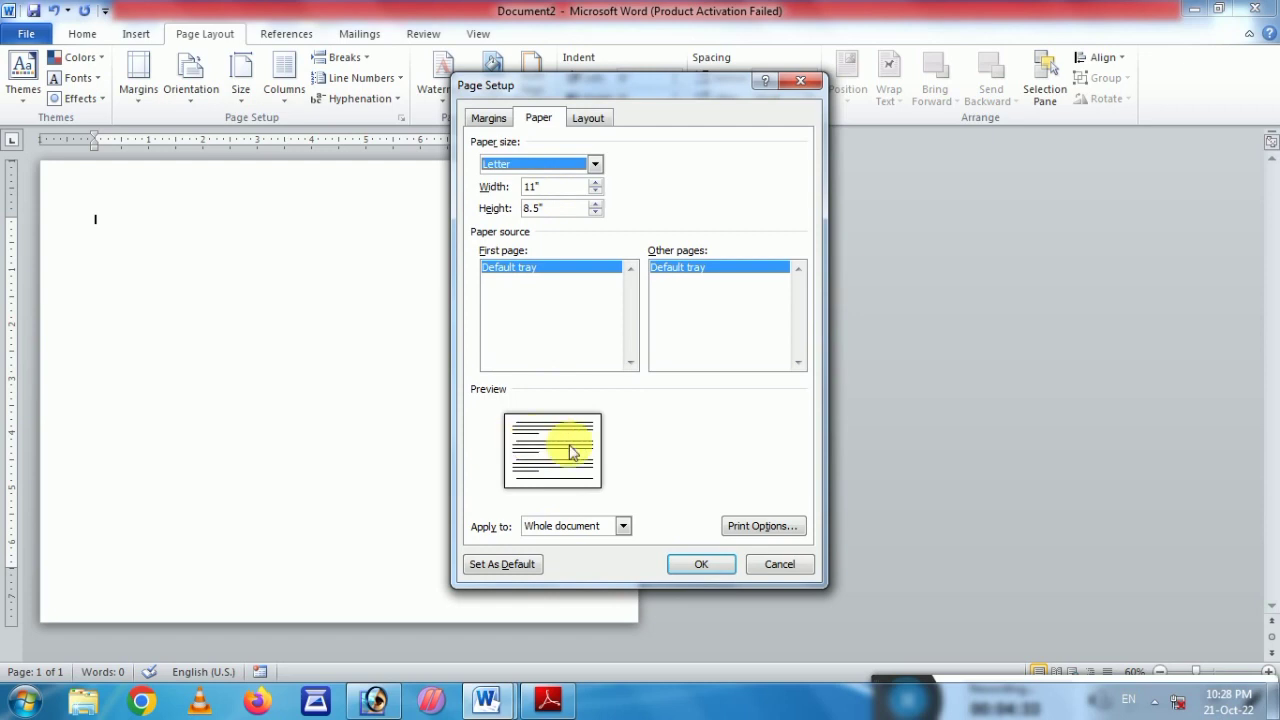
double_click(542, 190)
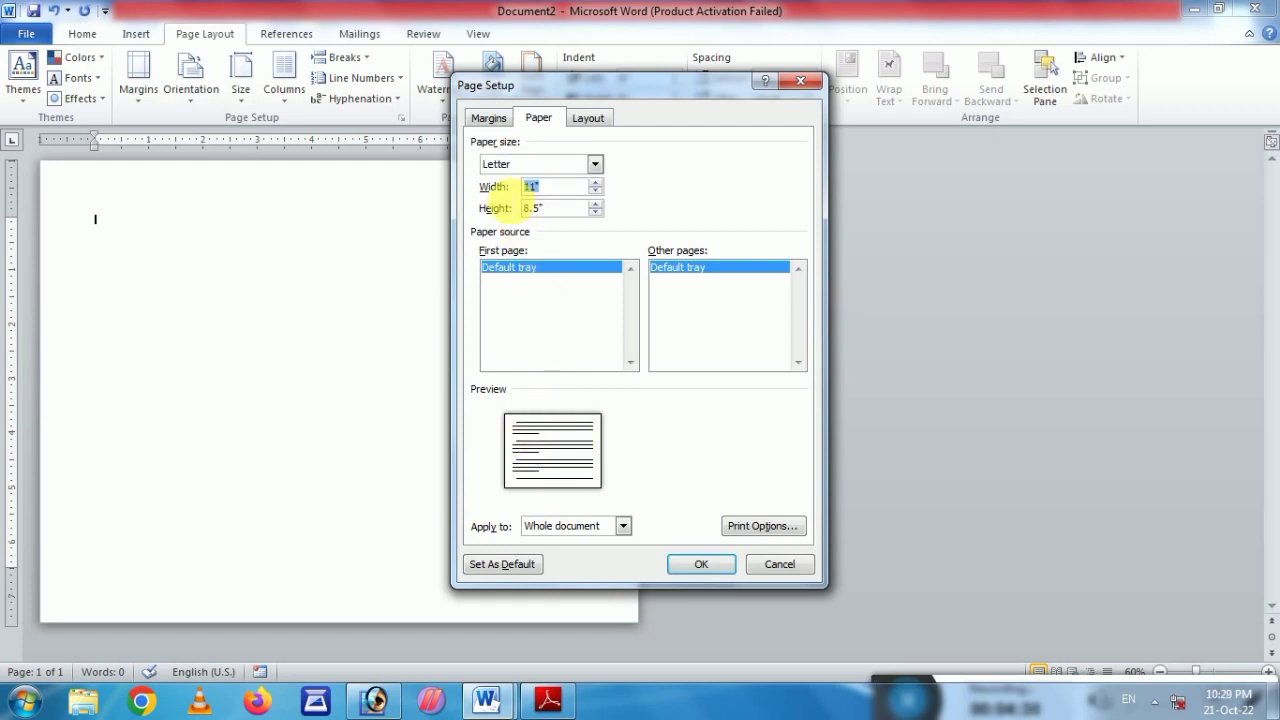
type("10")
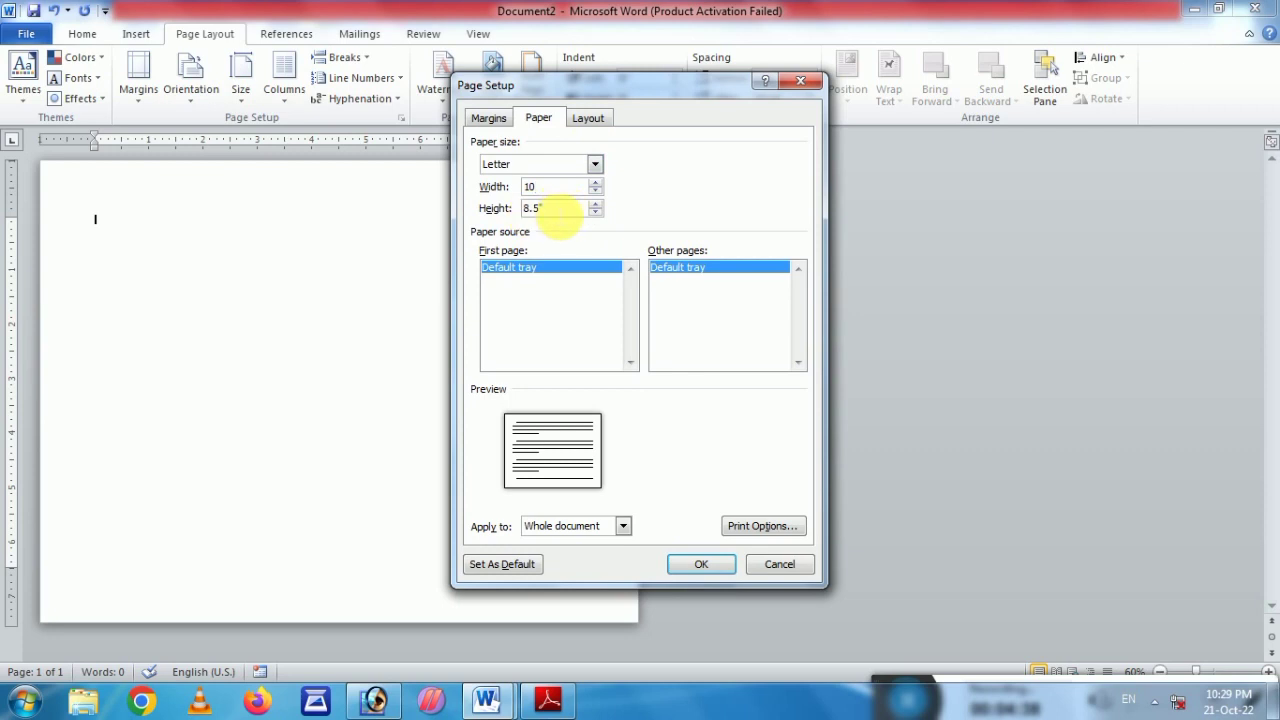
double_click(530, 208)
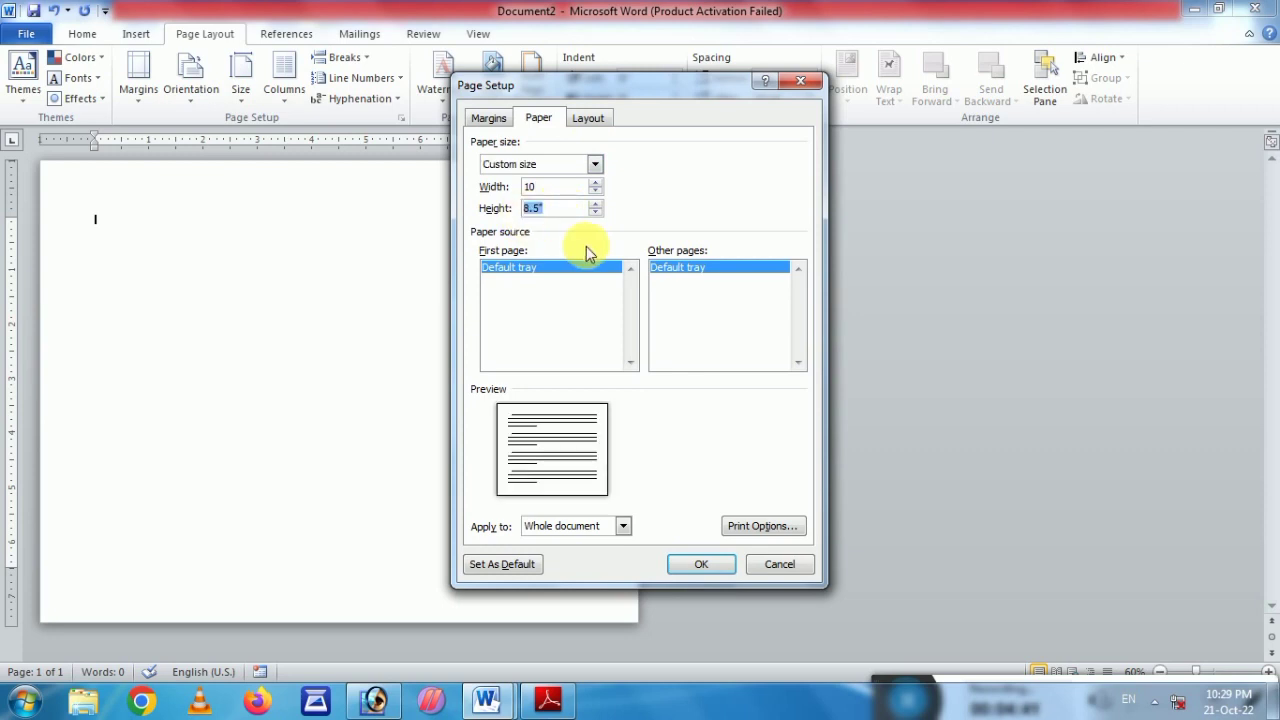
type("7")
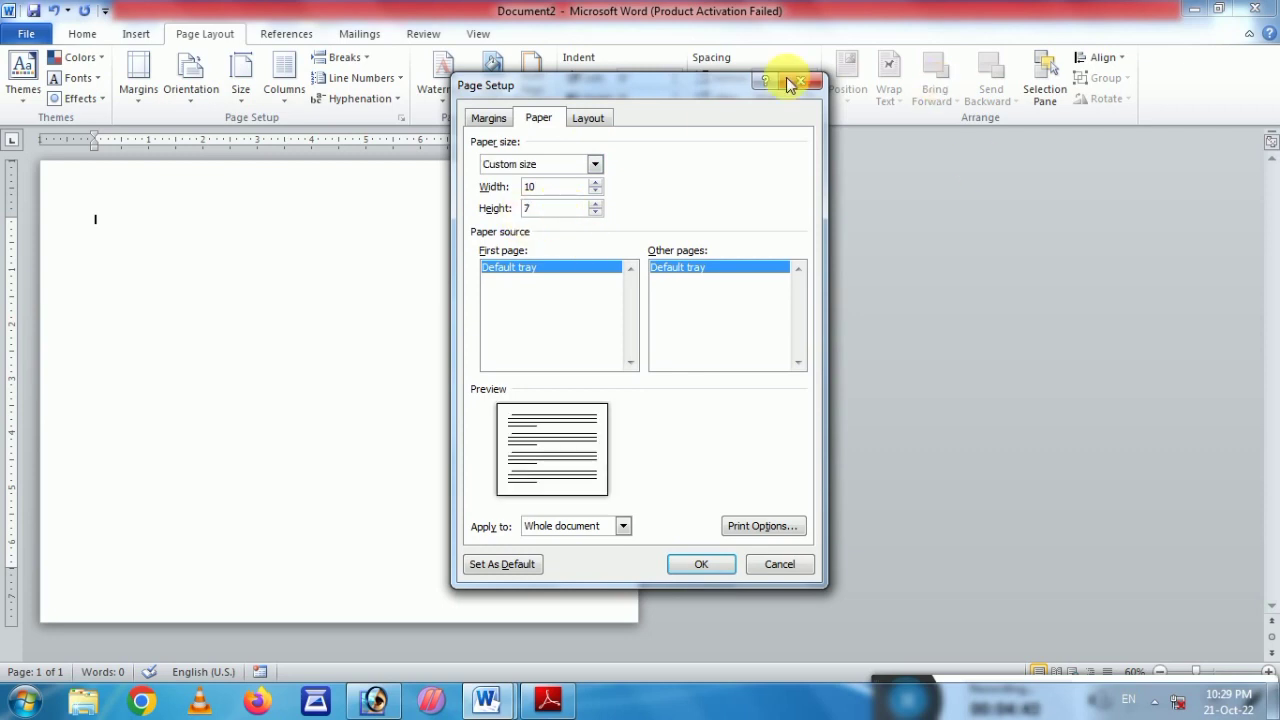
left_click(700, 563)
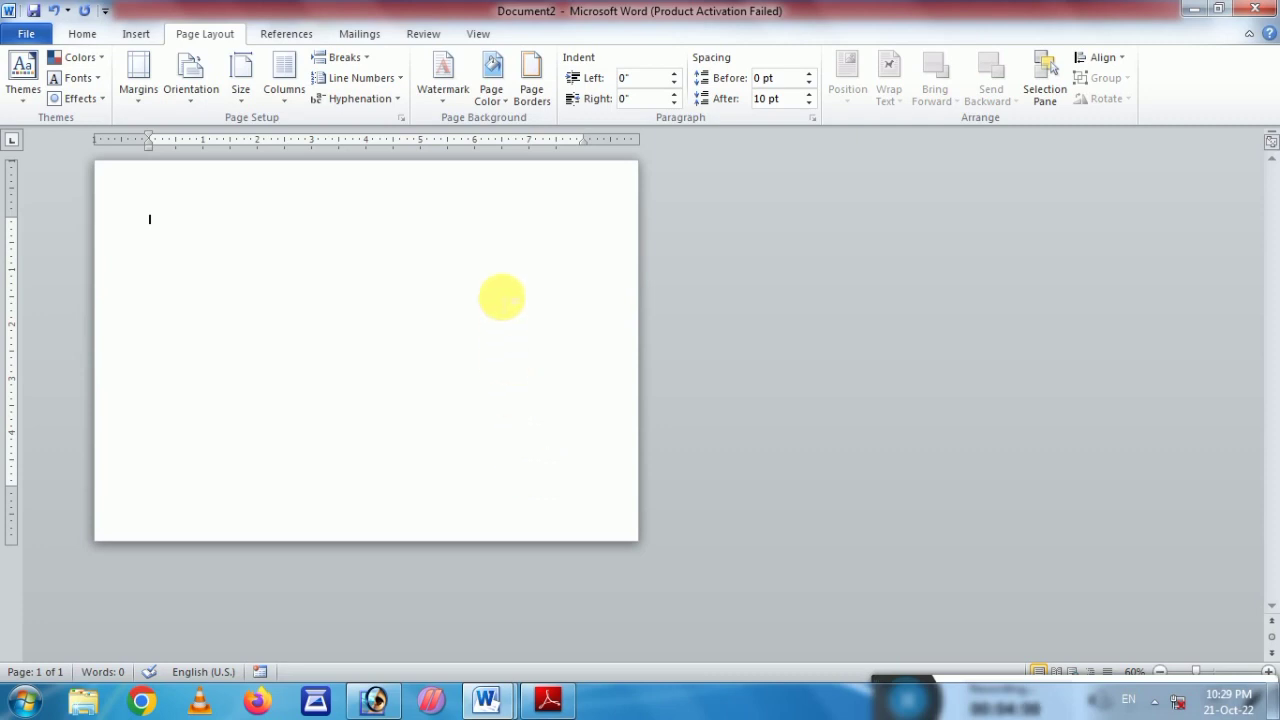
- Colour the page background magenta, chosen from the Standard colour swatches
left_click(503, 105)
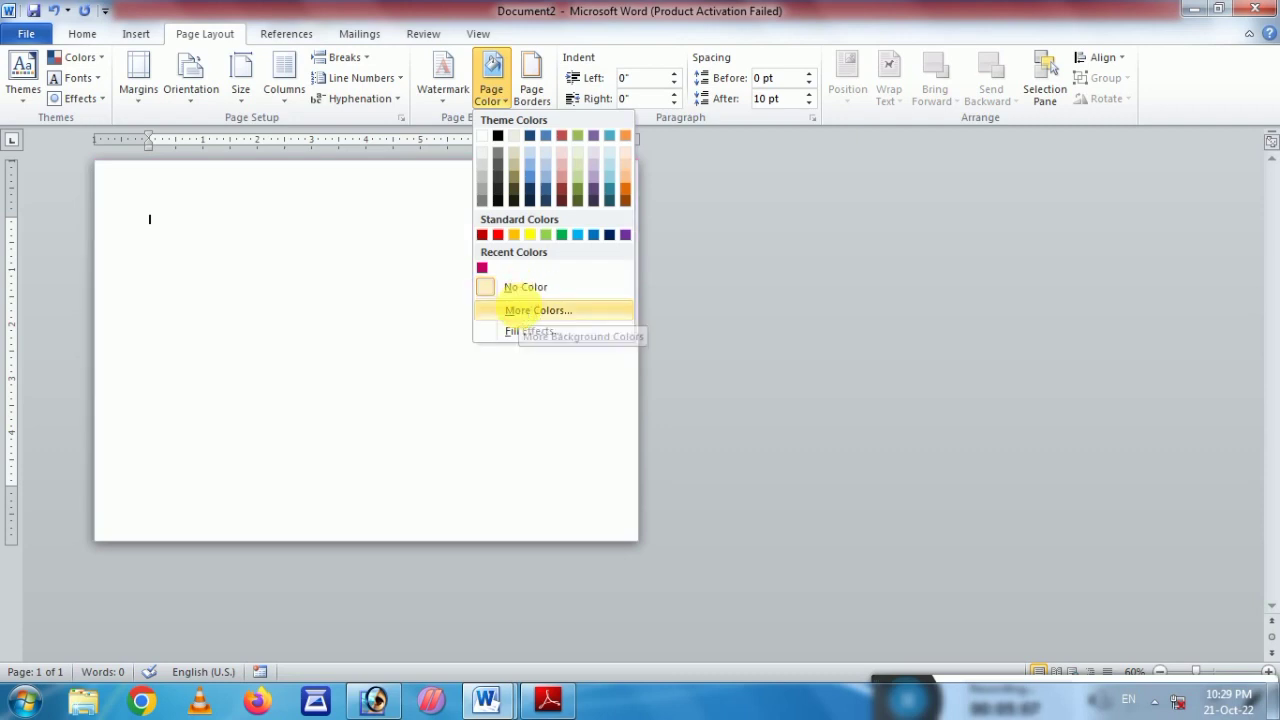
left_click(520, 312)
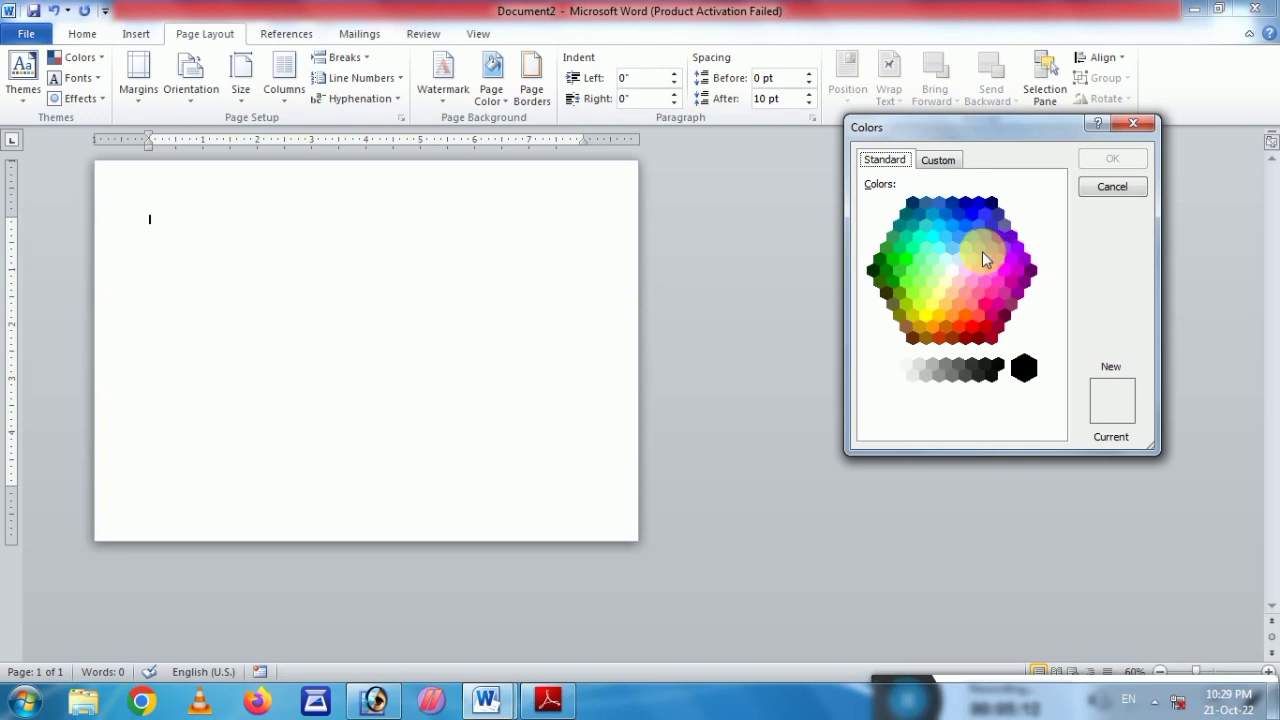
left_click(982, 251)
left_click(986, 286)
left_click(1011, 259)
left_click(950, 248)
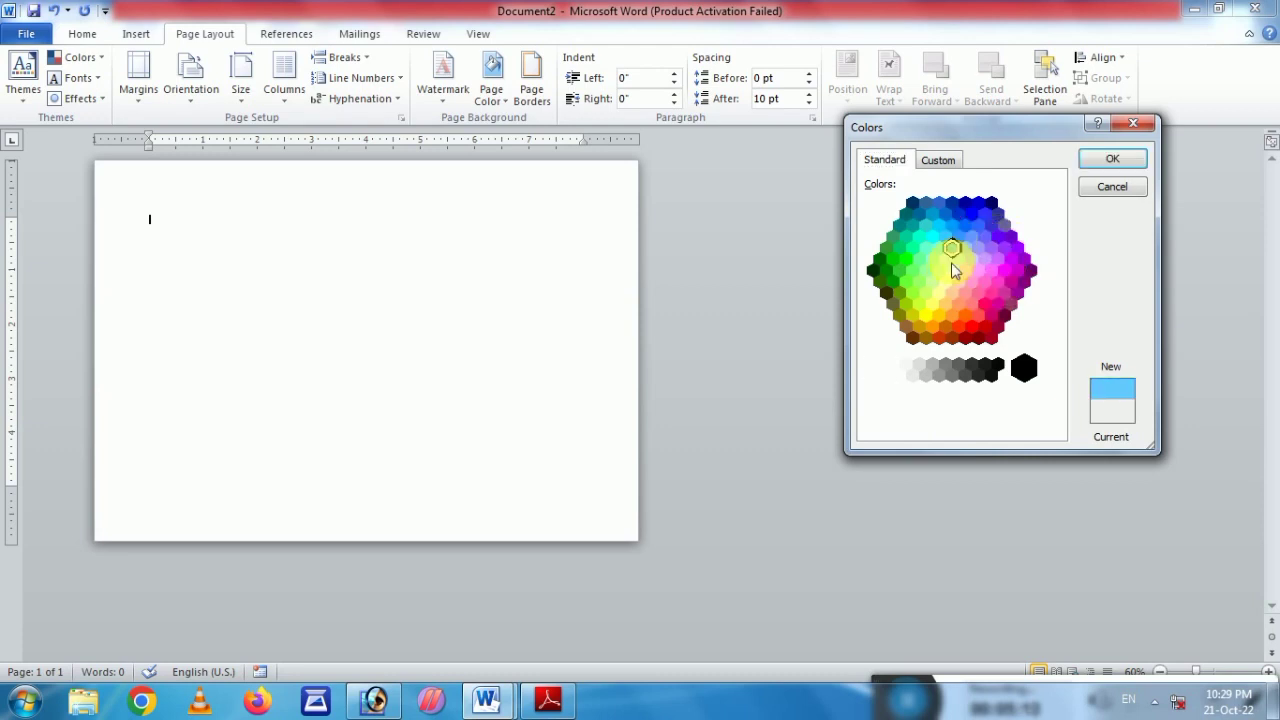
left_click(989, 284)
left_click(974, 256)
left_click(938, 271)
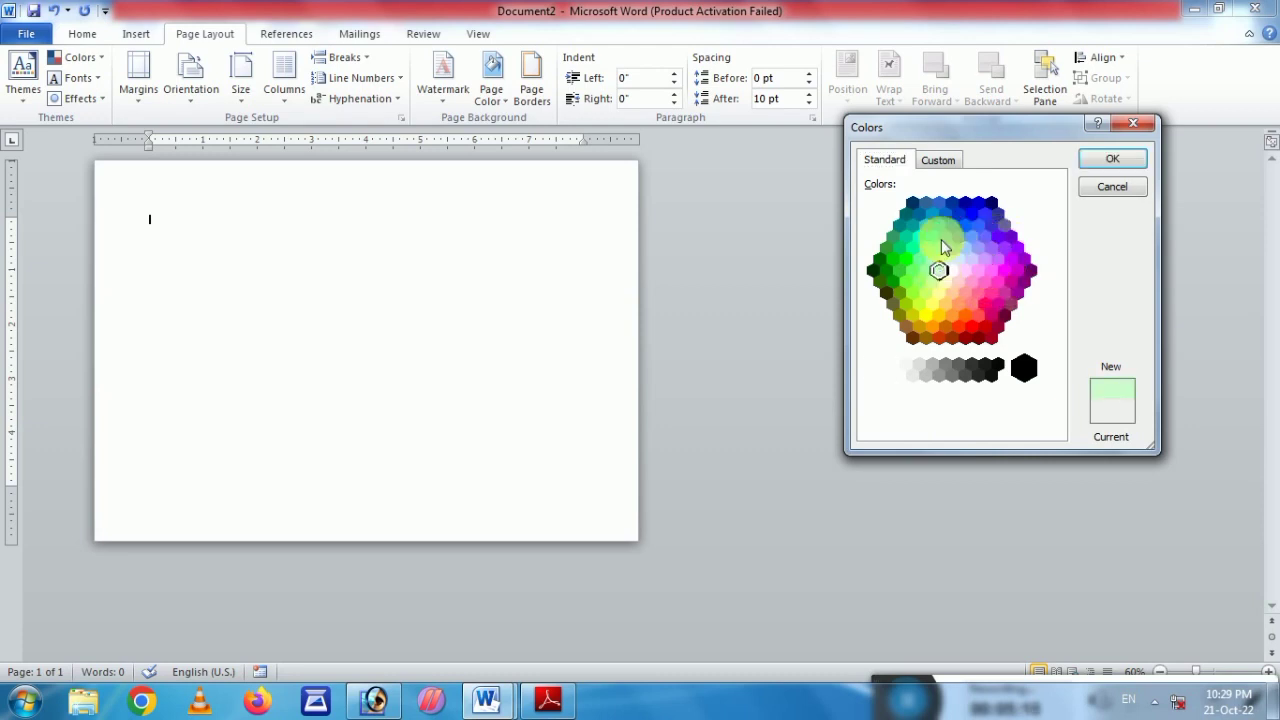
left_click(938, 162)
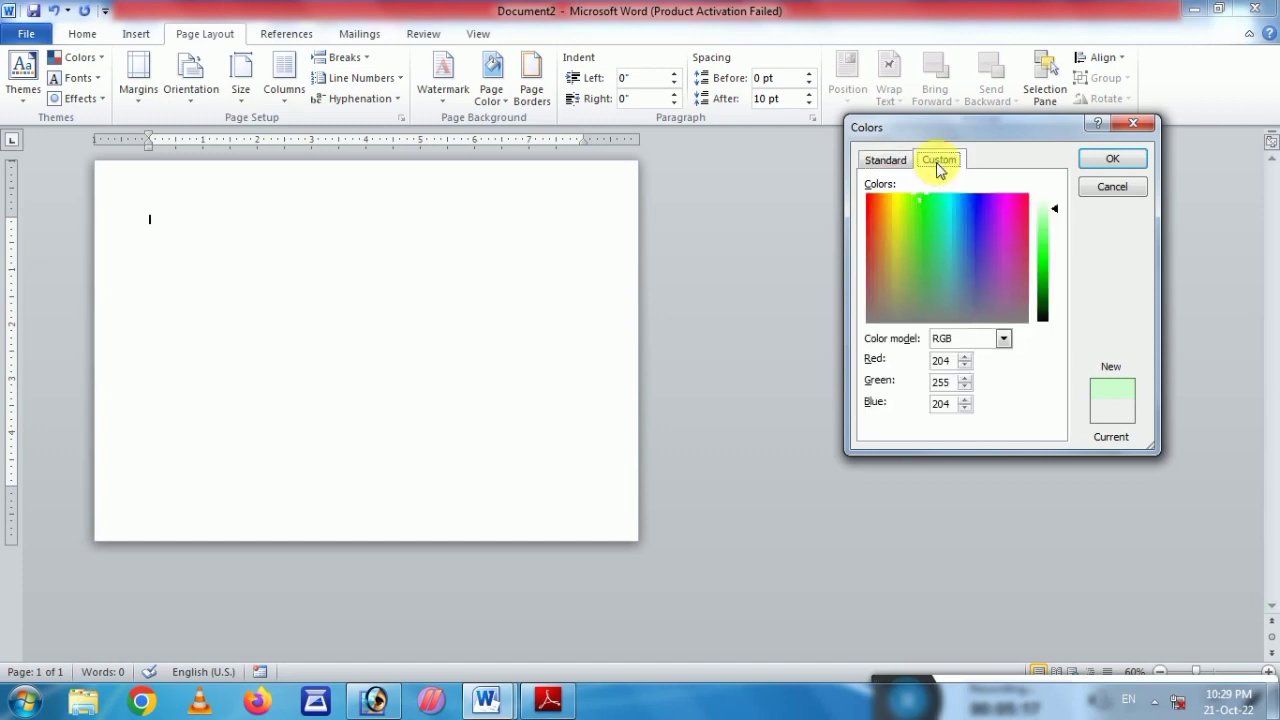
left_click_drag(930, 240, 926, 206)
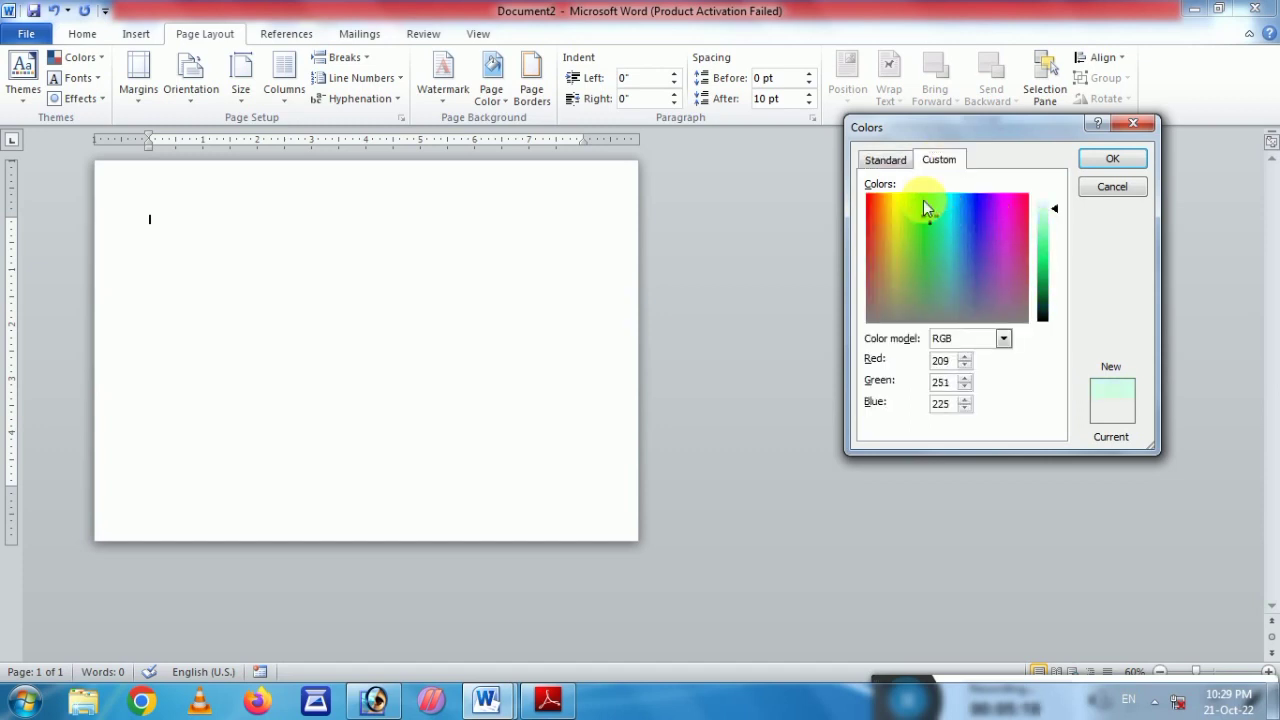
left_click(885, 160)
left_click(989, 316)
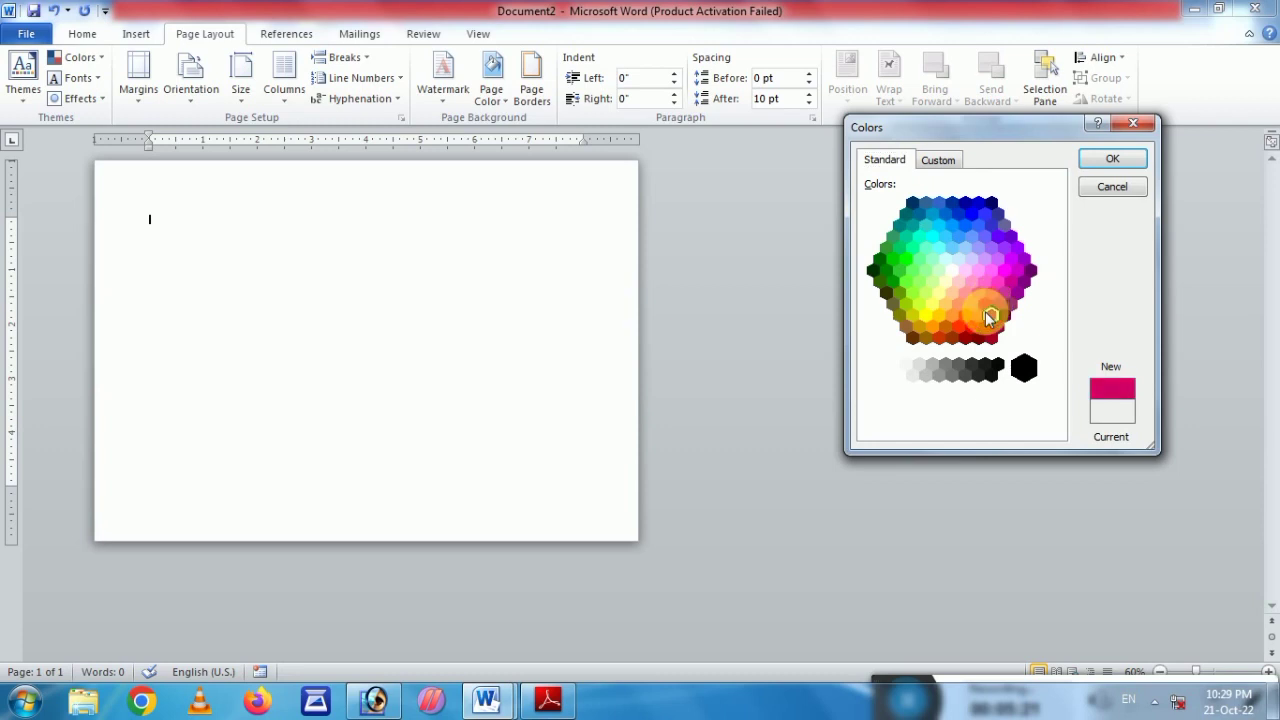
left_click(1020, 280)
left_click(1017, 270)
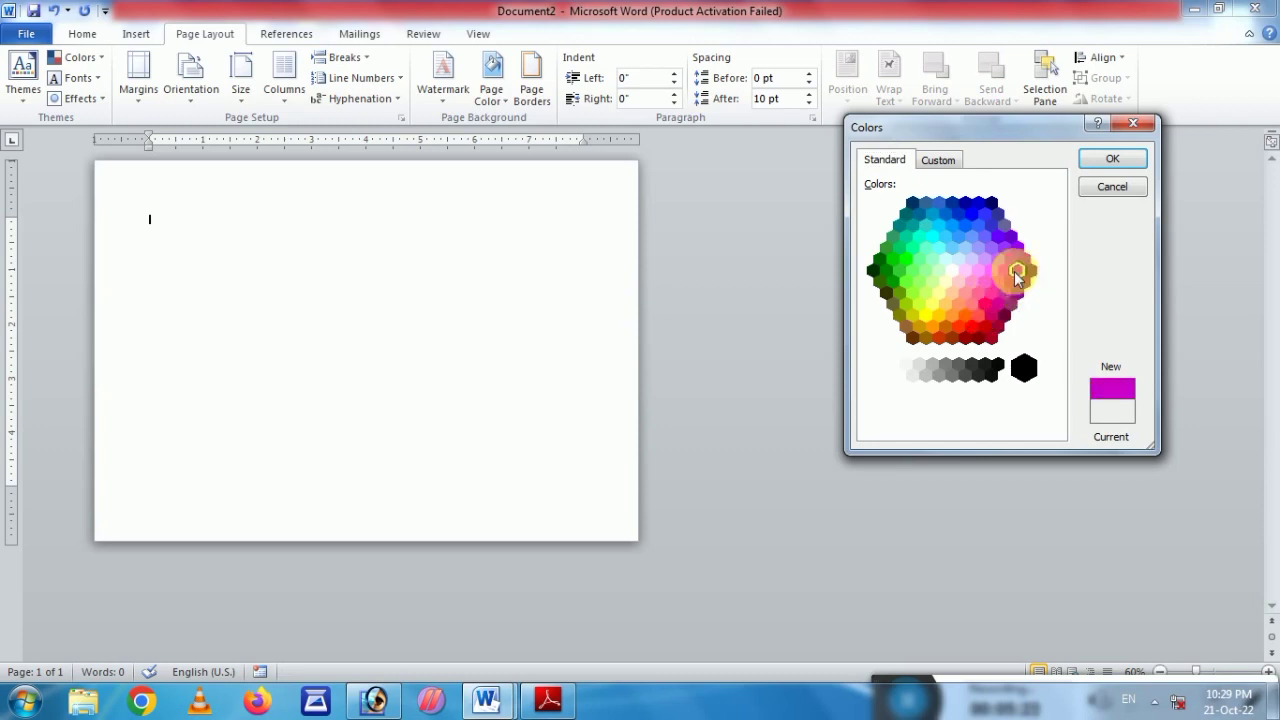
left_click(1110, 160)
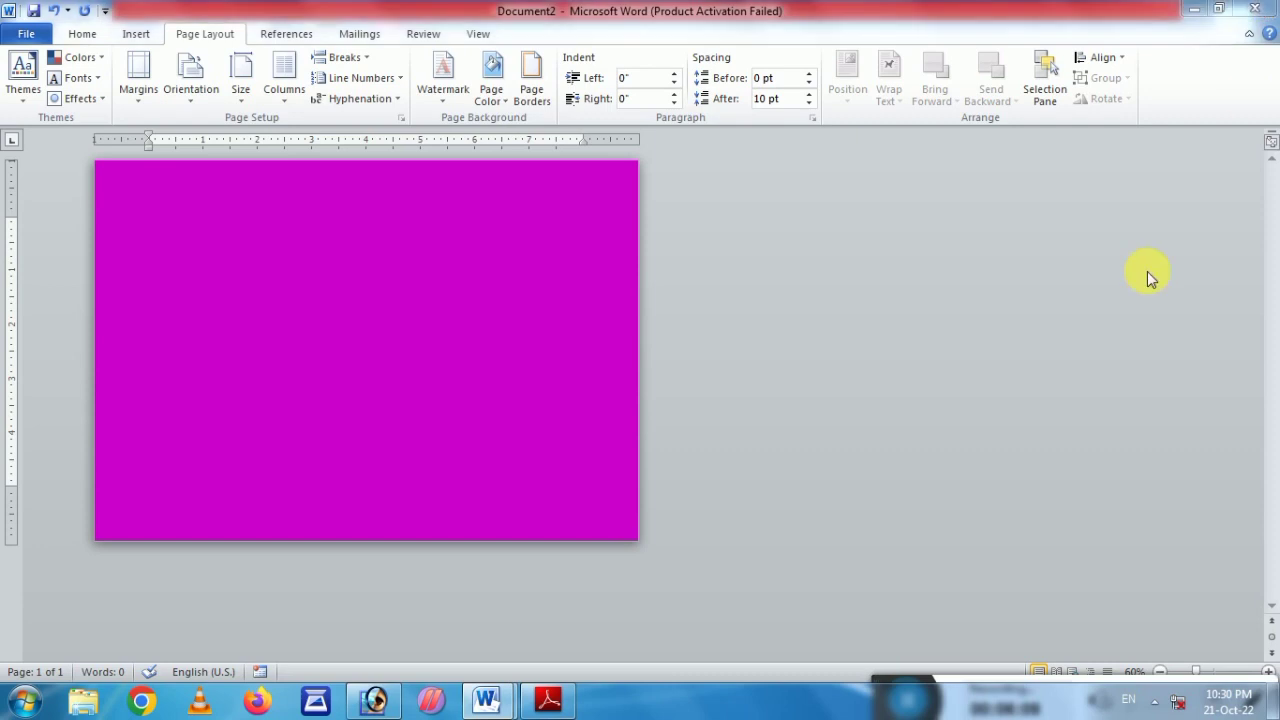
left_click(643, 371)
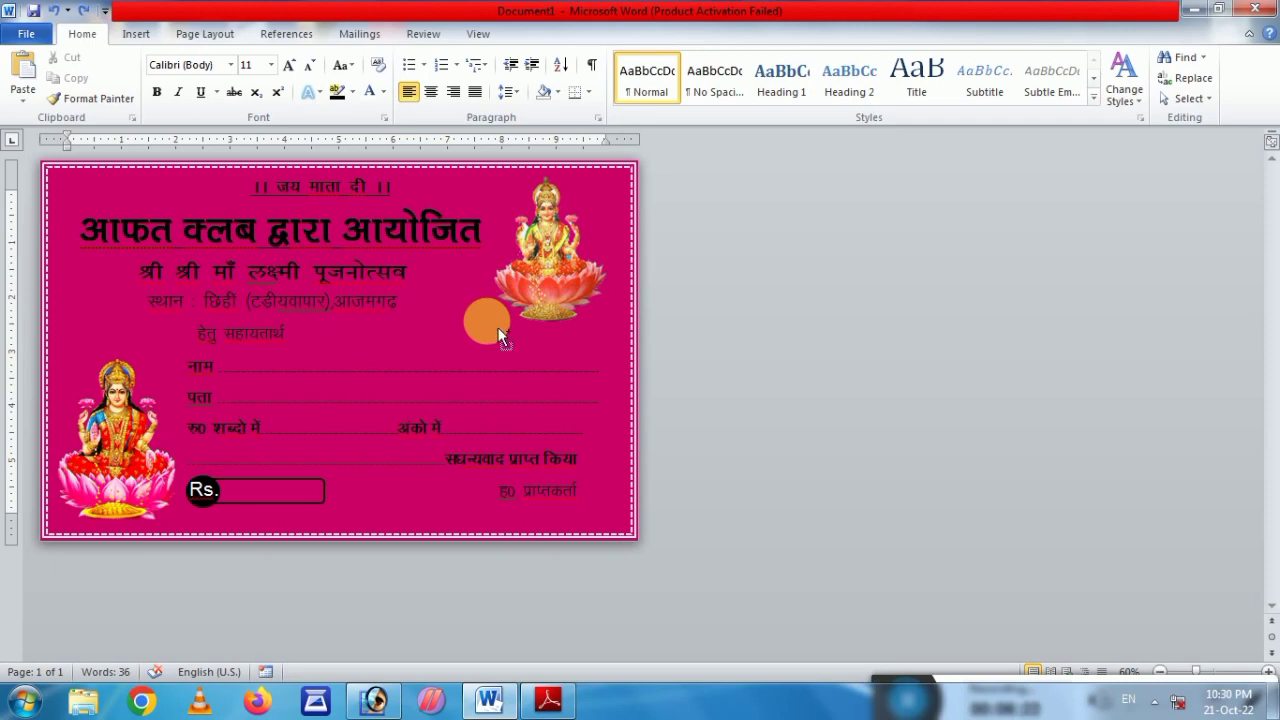
key("ctrl+Return")
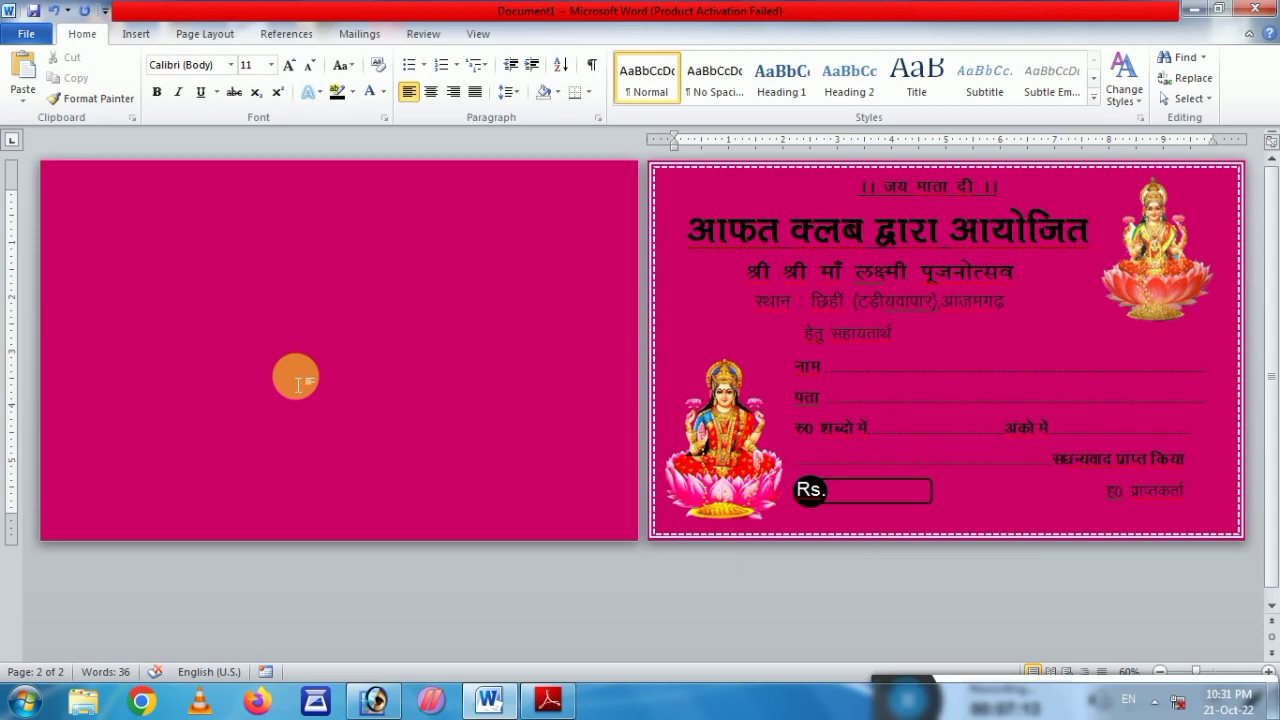
scroll(305, 380, "up", 2, "ctrl")
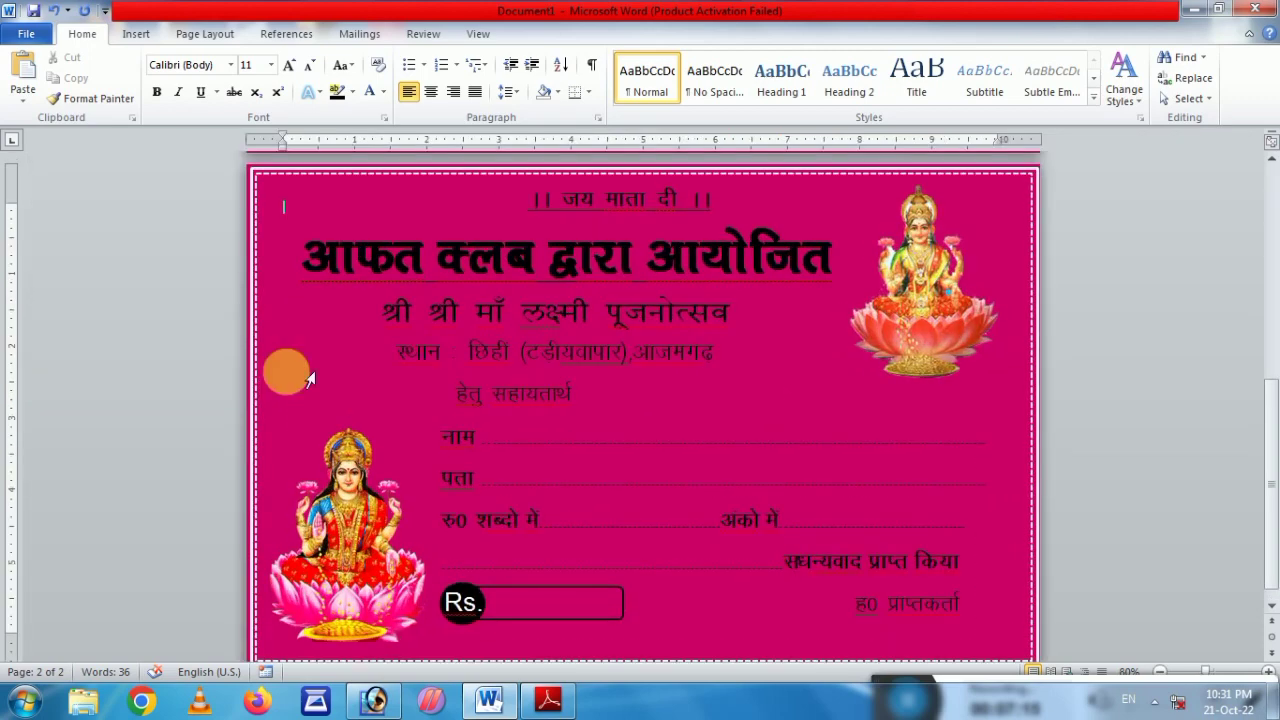
scroll(450, 360, "down", 1)
scroll(465, 370, "up", 2)
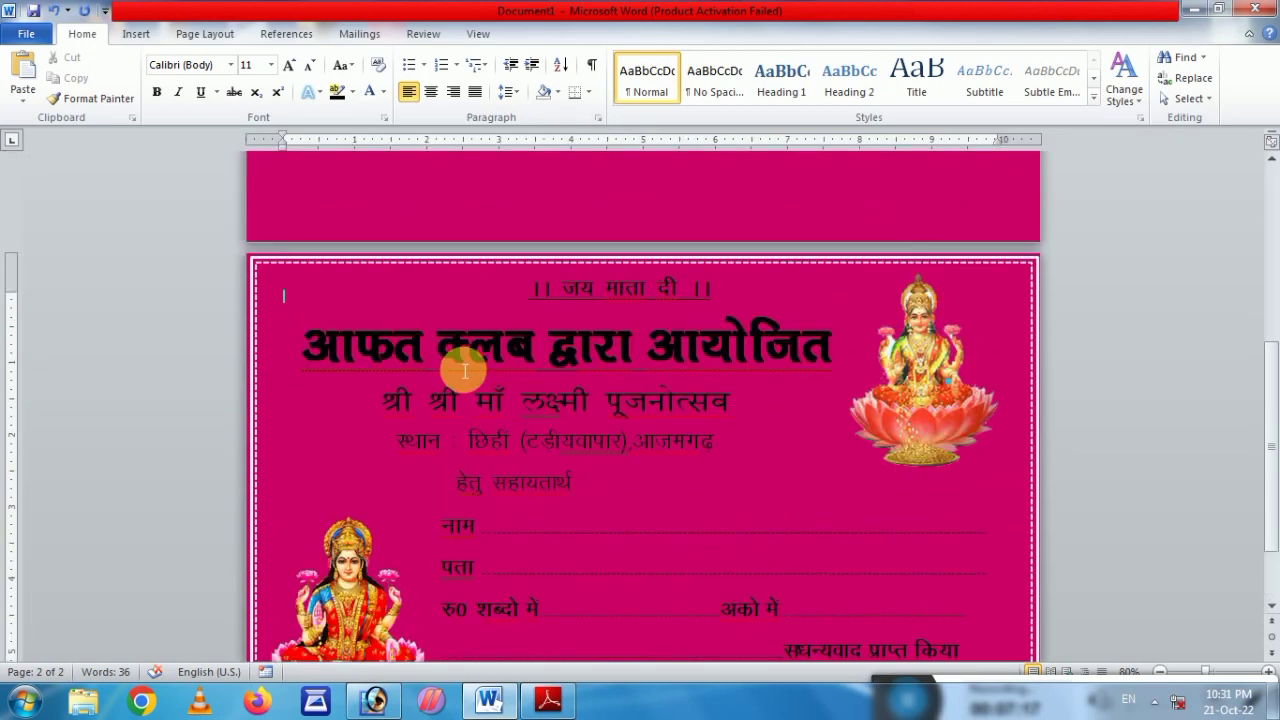
scroll(465, 370, "up", 1)
scroll(475, 355, "up", 3)
scroll(470, 350, "up", 5)
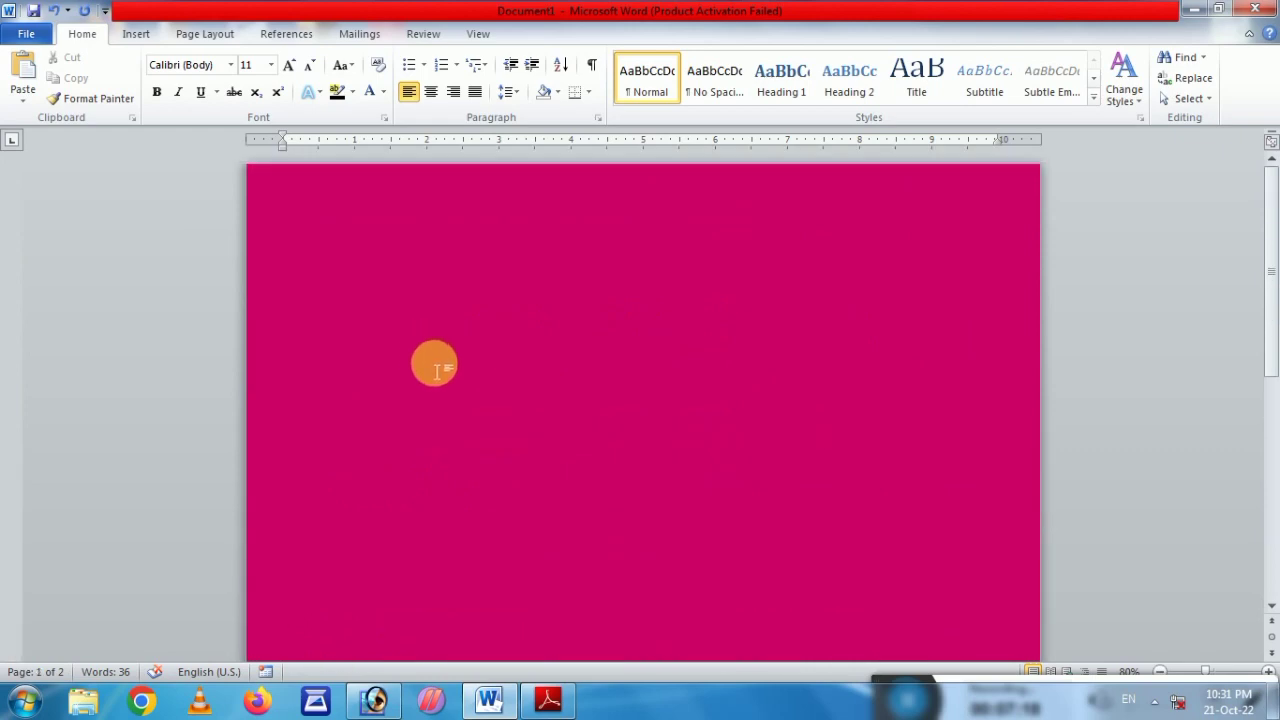
scroll(437, 372, "down", 3)
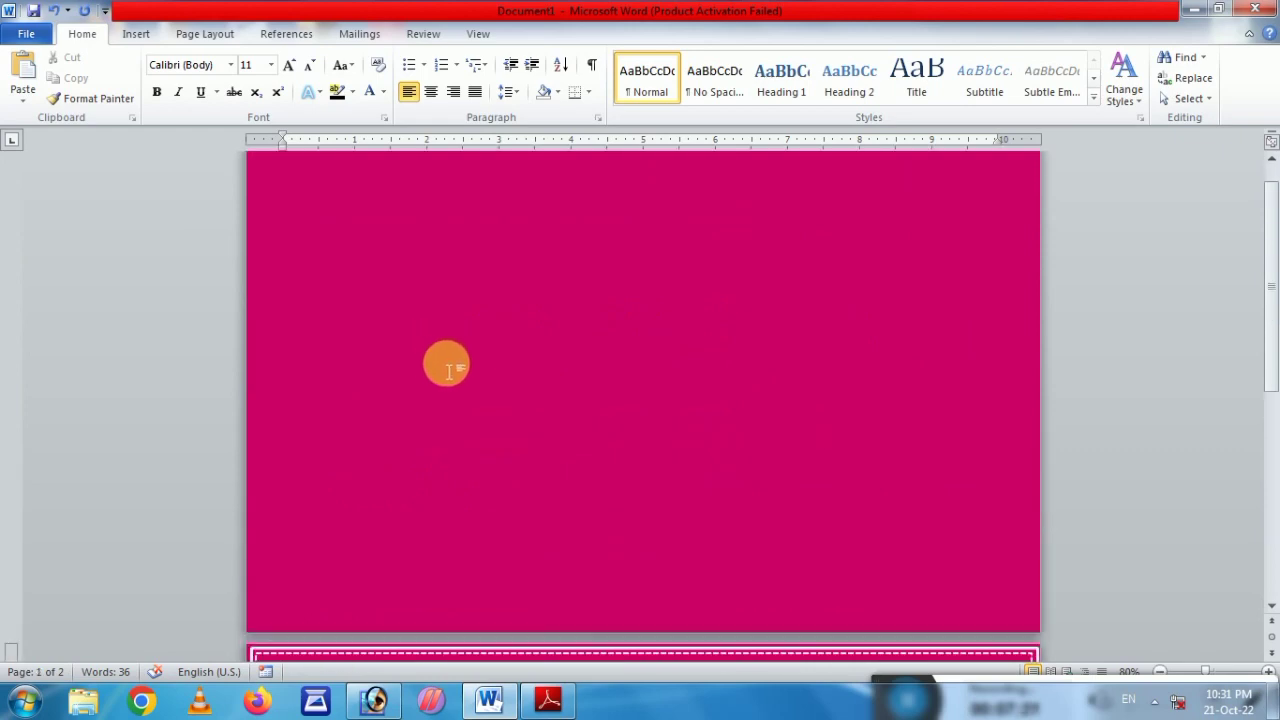
scroll(449, 372, "up", 1)
scroll(450, 372, "down", 1)
scroll(449, 372, "up", 1)
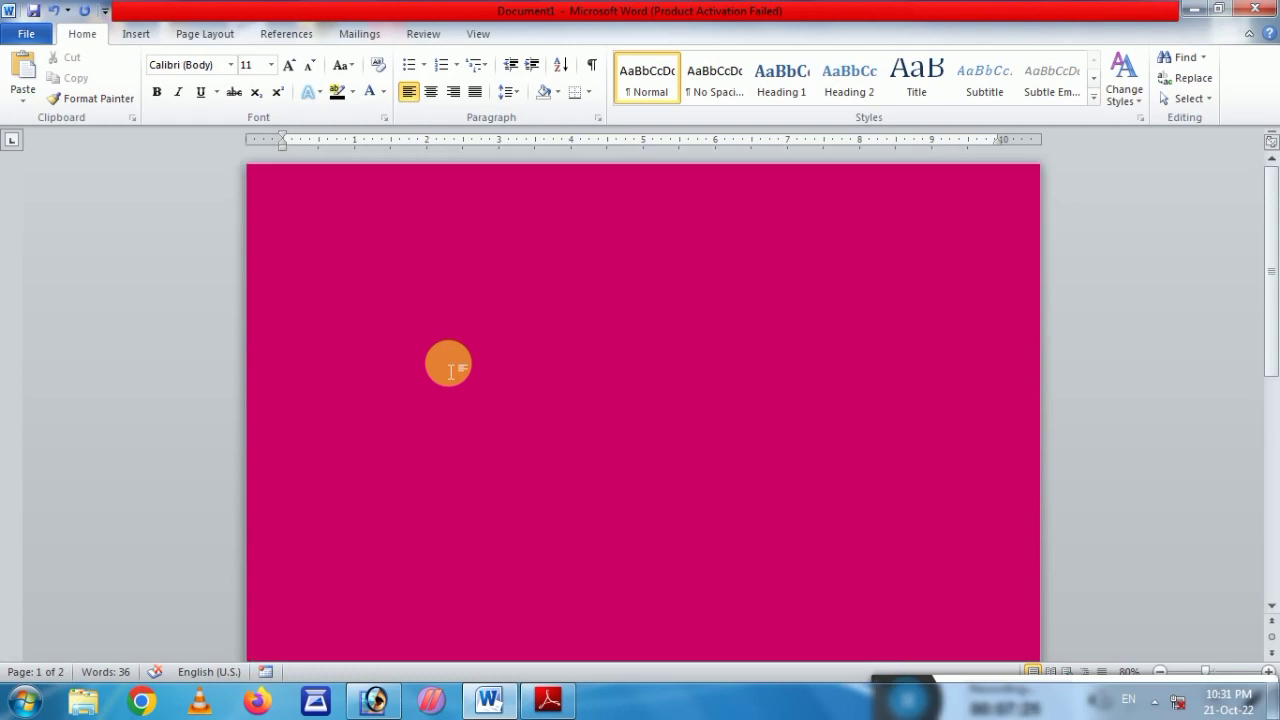
- Draw a rectangle stretching across nearly the whole first page
left_click(155, 35)
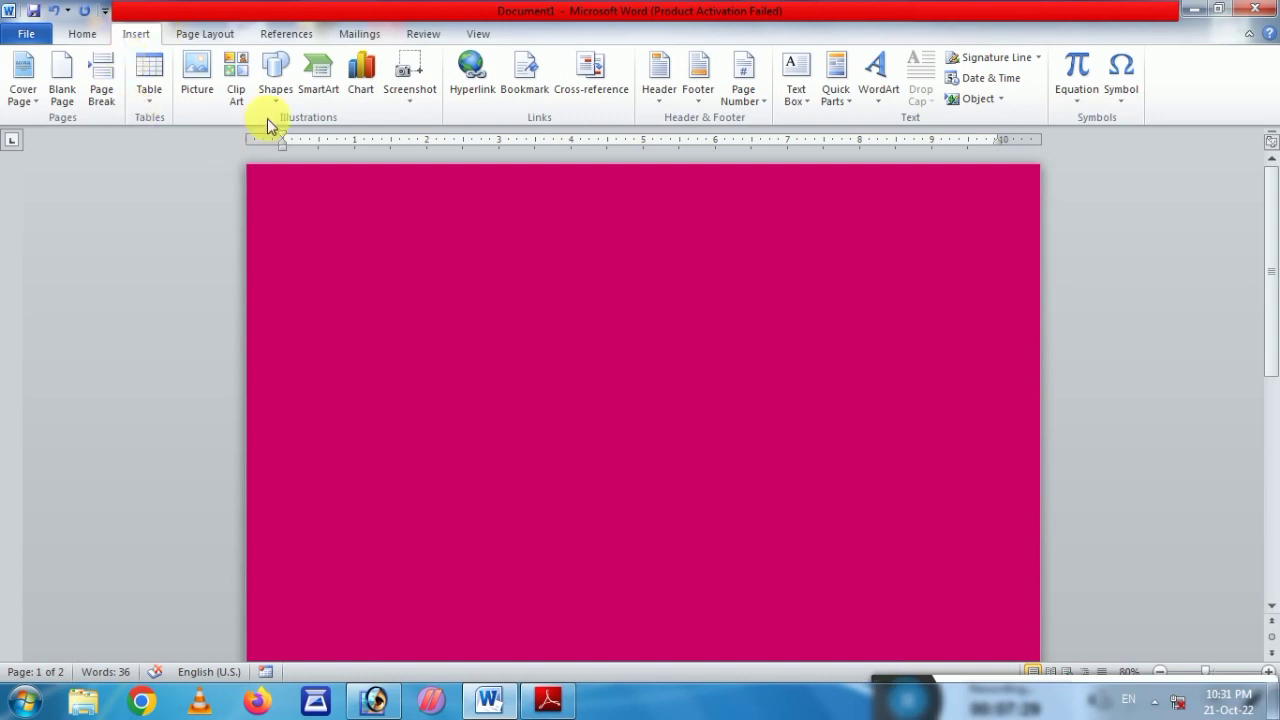
left_click(276, 78)
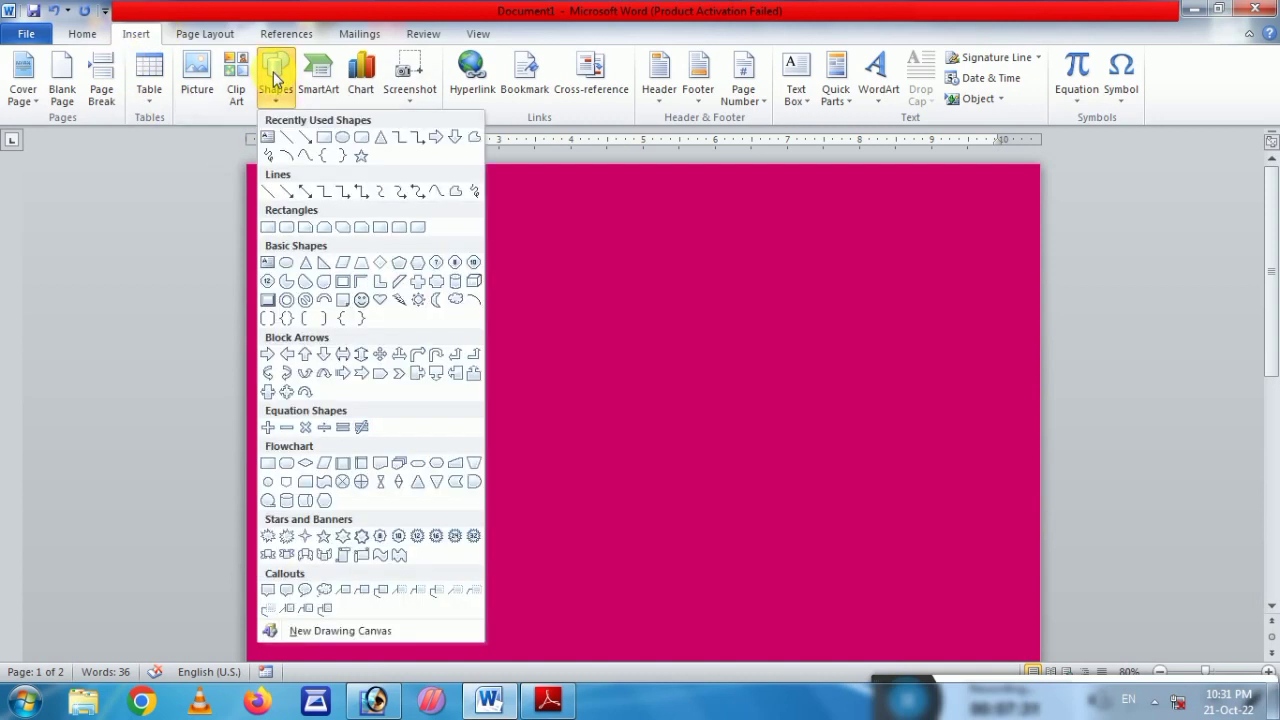
left_click(324, 139)
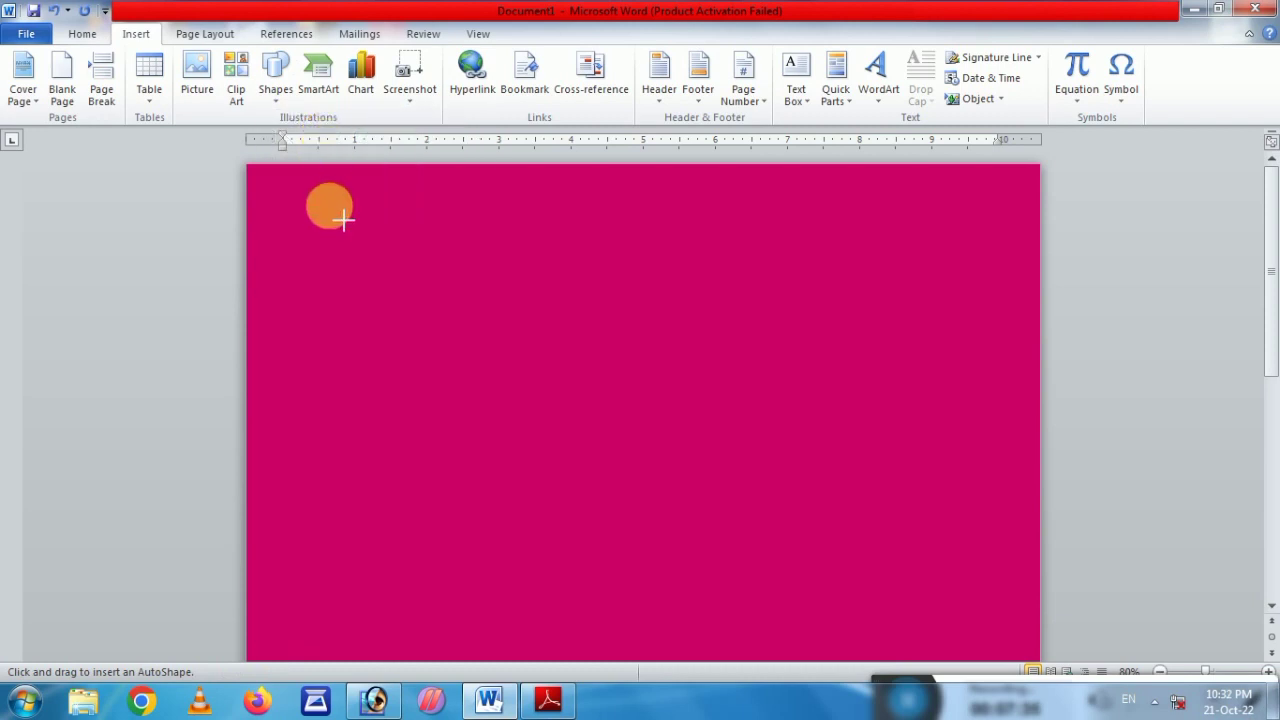
left_click_drag(253, 170, 296, 189)
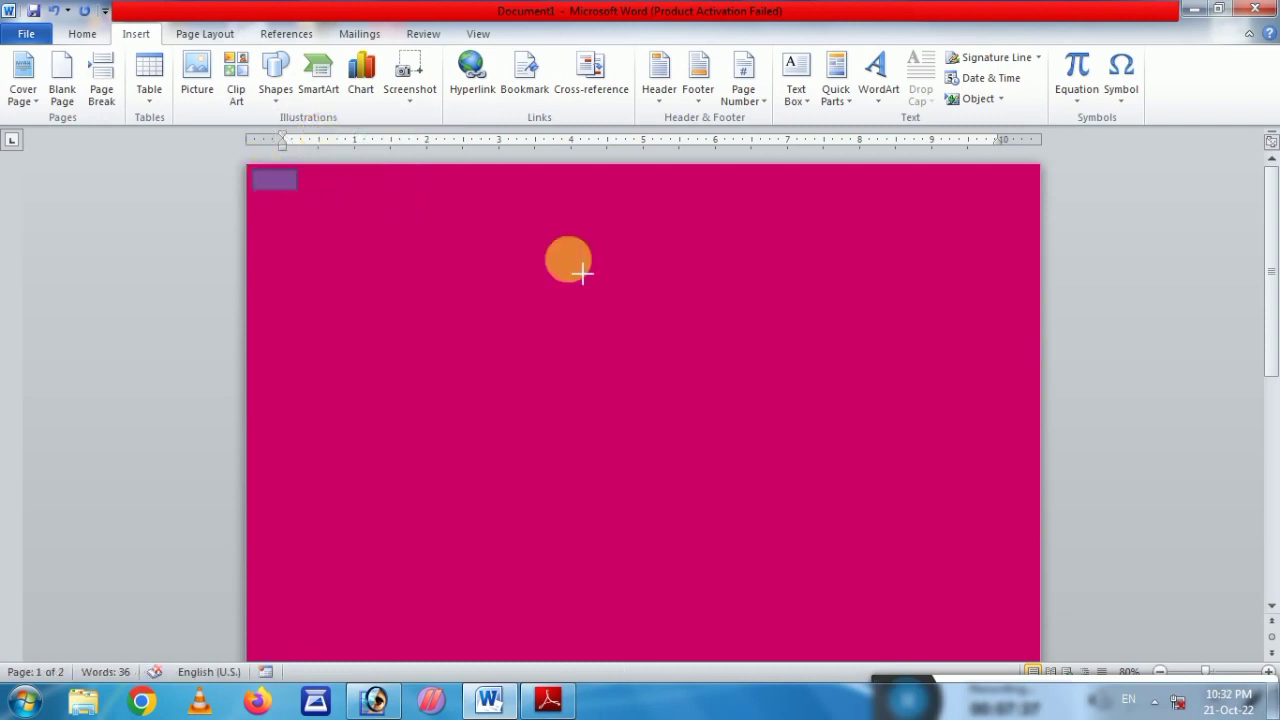
mouse_move(582, 272)
left_mouse_down()
mouse_move(1045, 620)
mouse_move(1046, 648)
left_mouse_up()
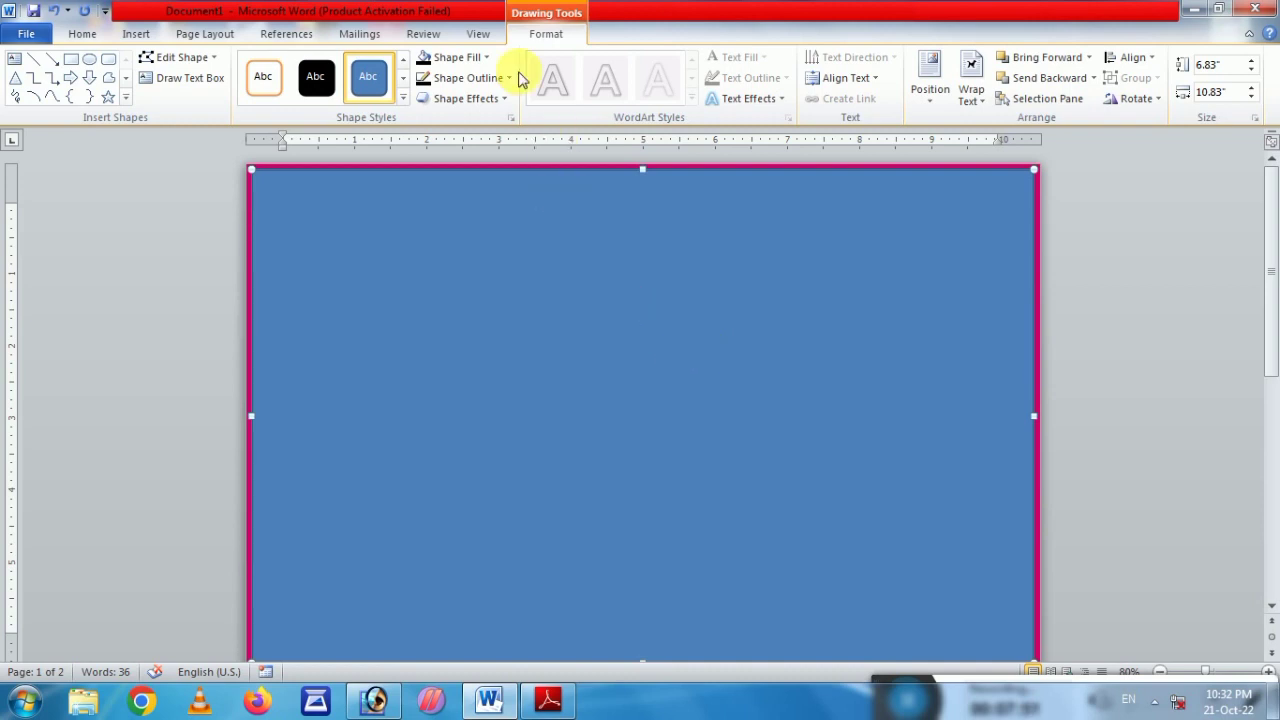
- Give the rectangle a magenta fill and a white 4½ pt outline
left_click(462, 60)
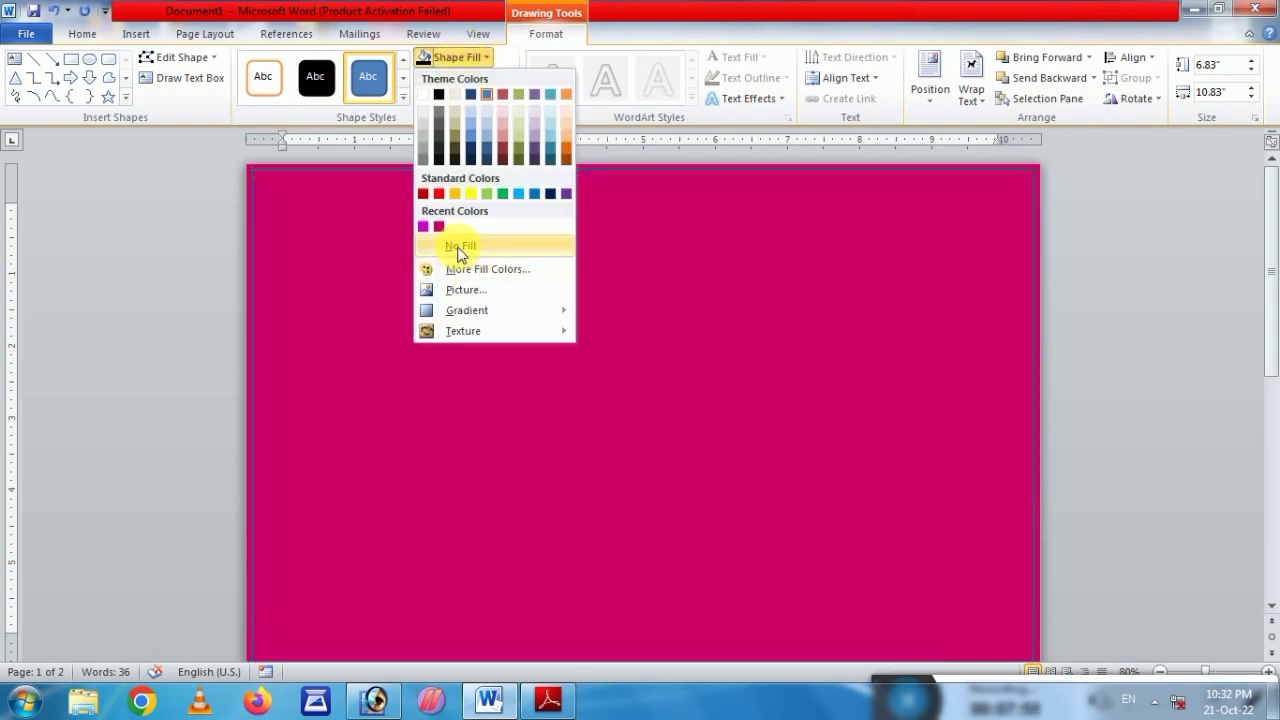
left_click(438, 226)
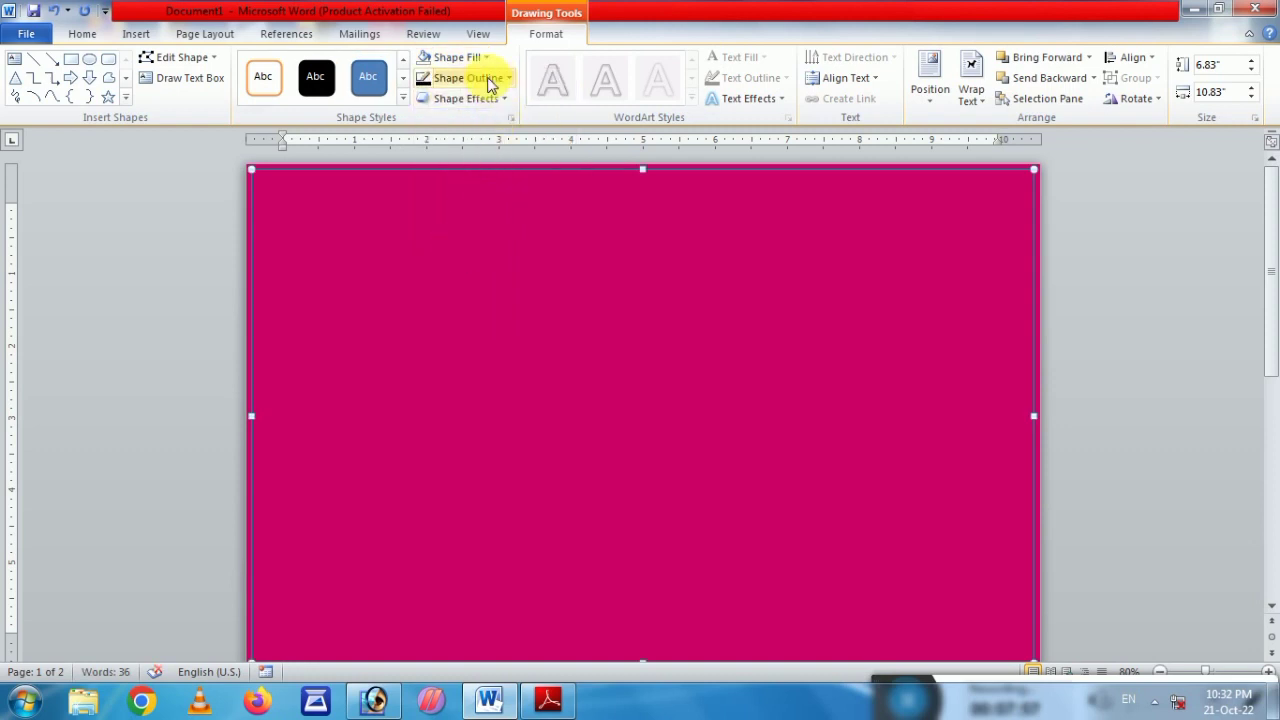
left_click(486, 84)
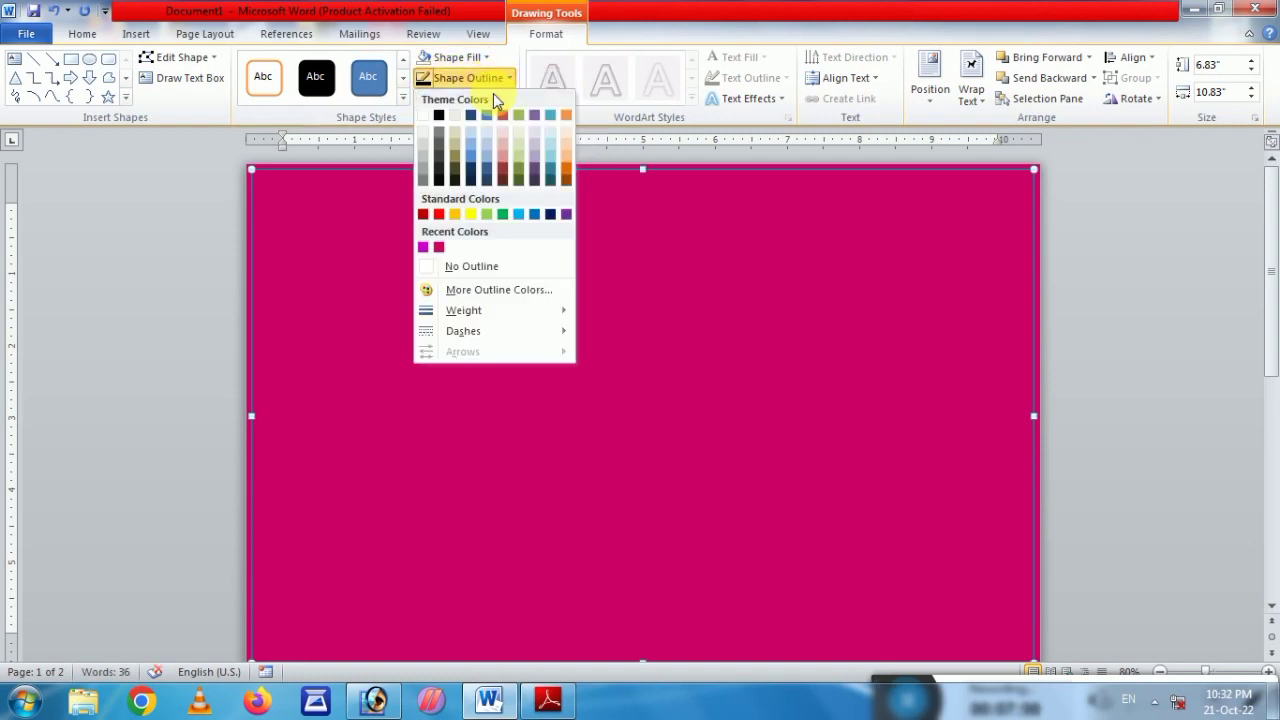
left_click(423, 115)
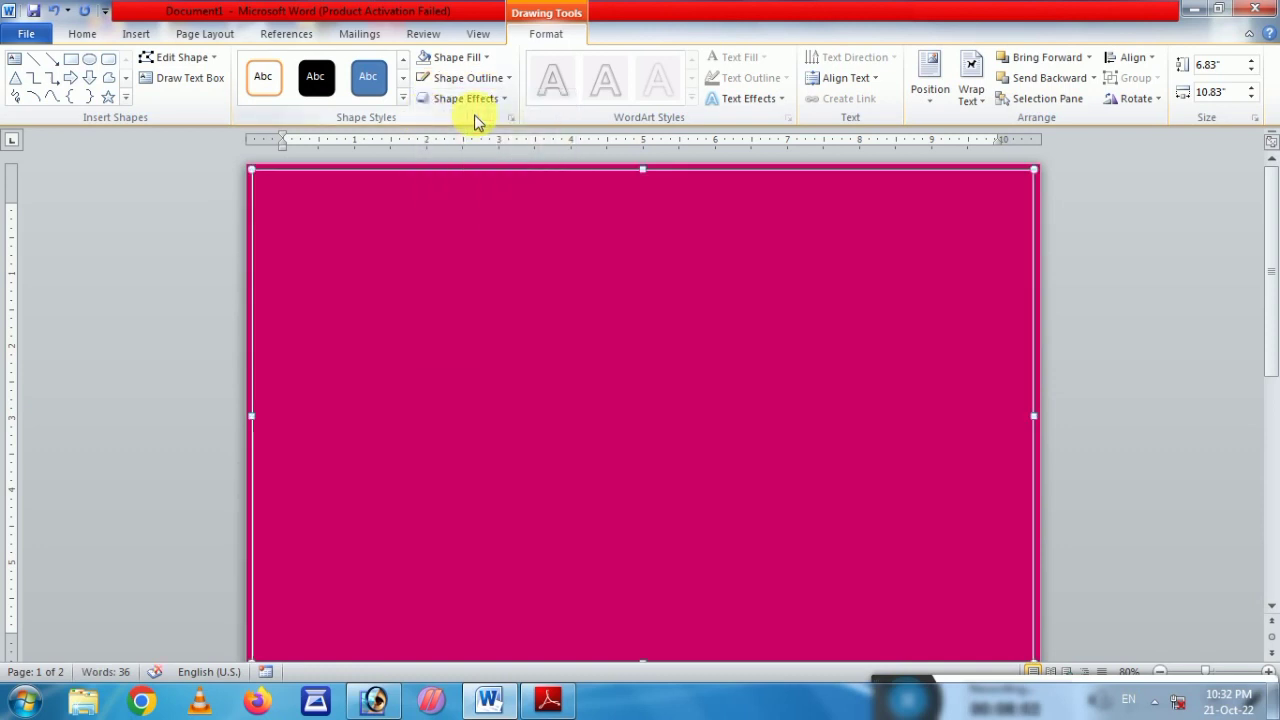
left_click(486, 82)
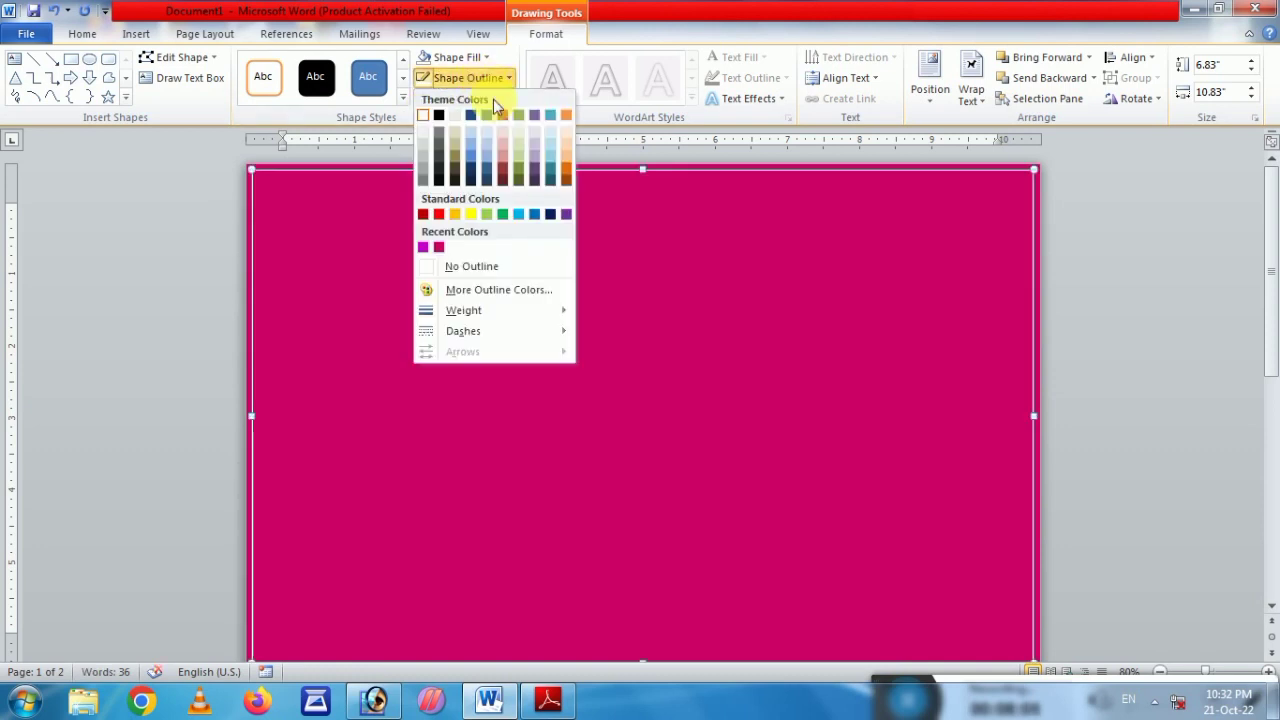
mouse_move(466, 311)
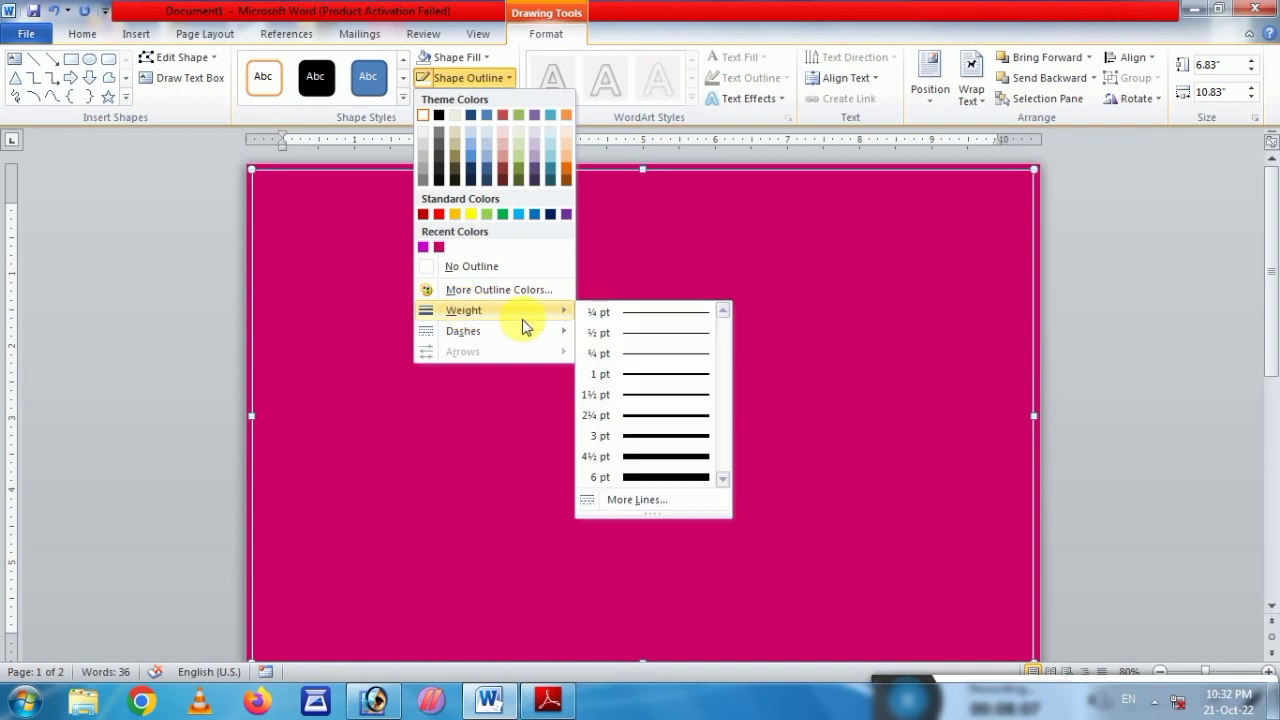
left_click(651, 460)
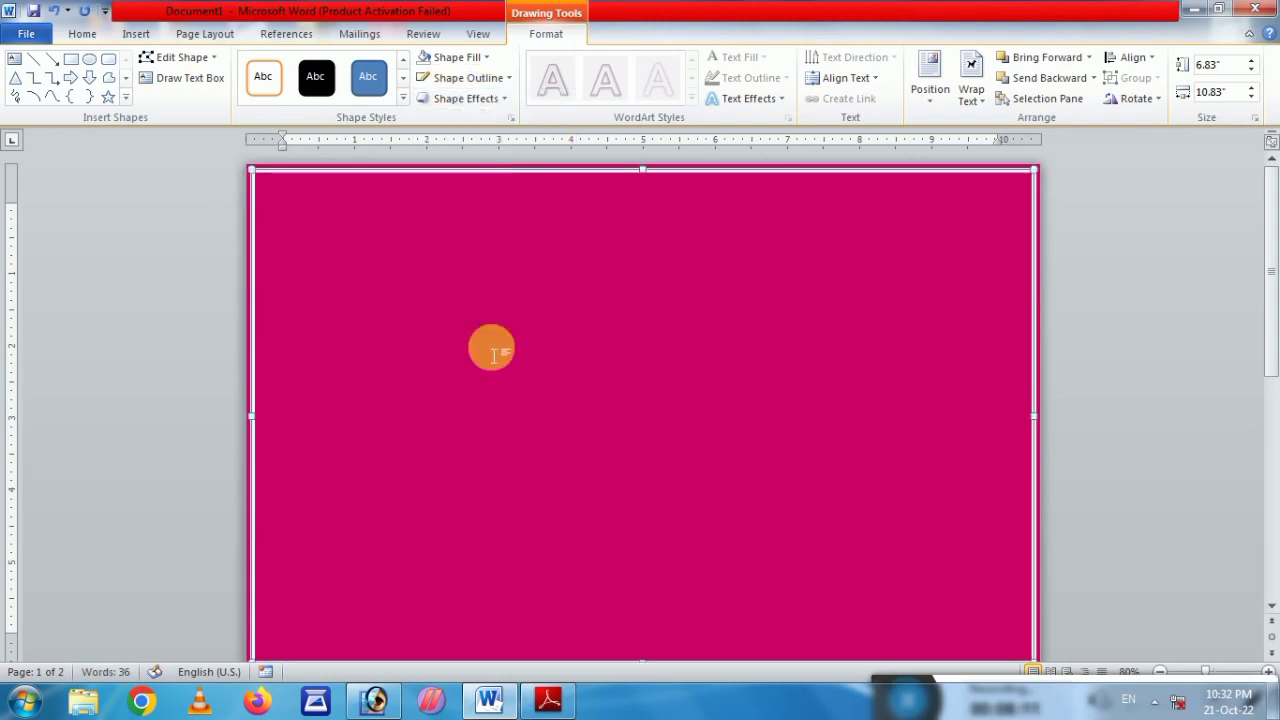
left_click(371, 280)
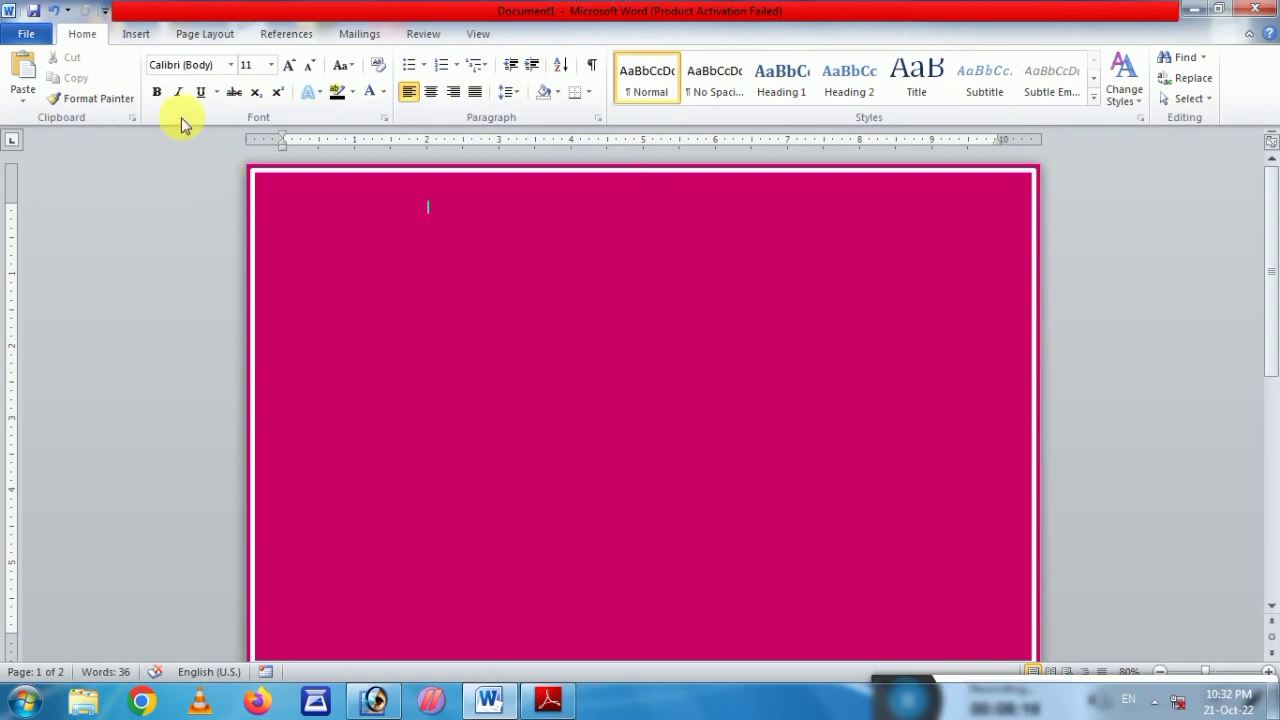
left_click(140, 38)
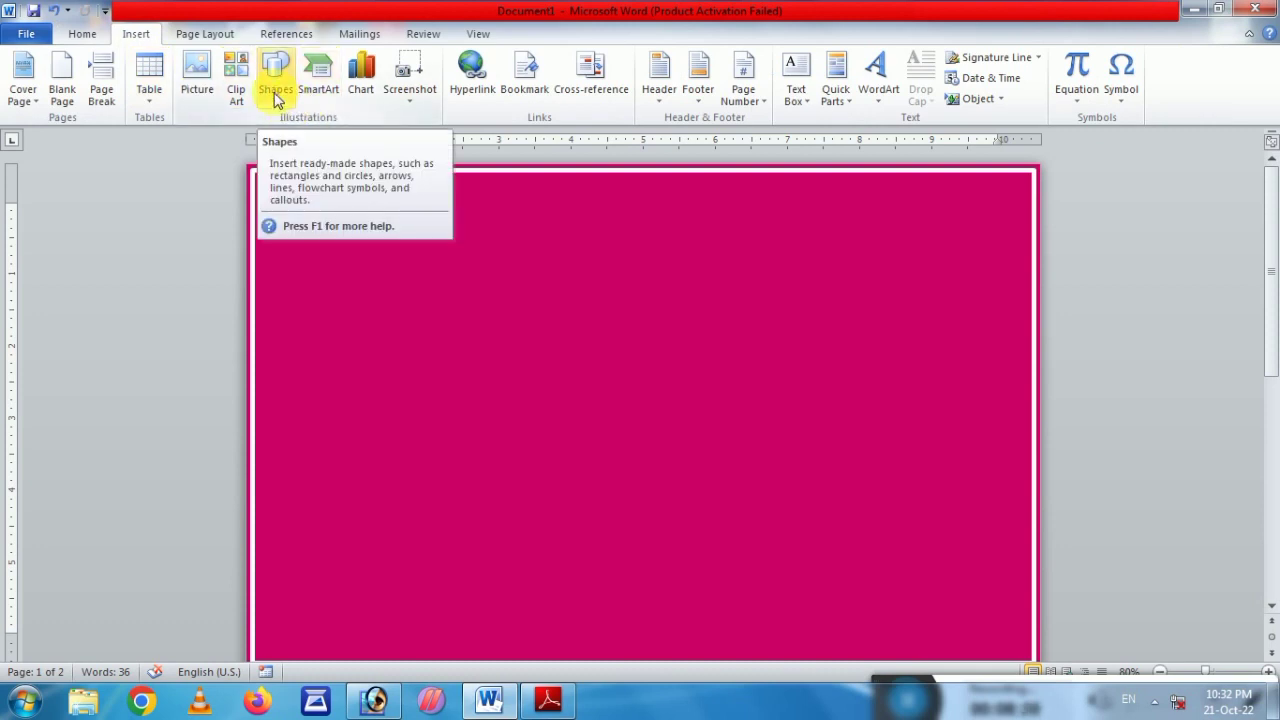
- Draw a second rectangle inset just within the thick white frame
left_click(276, 96)
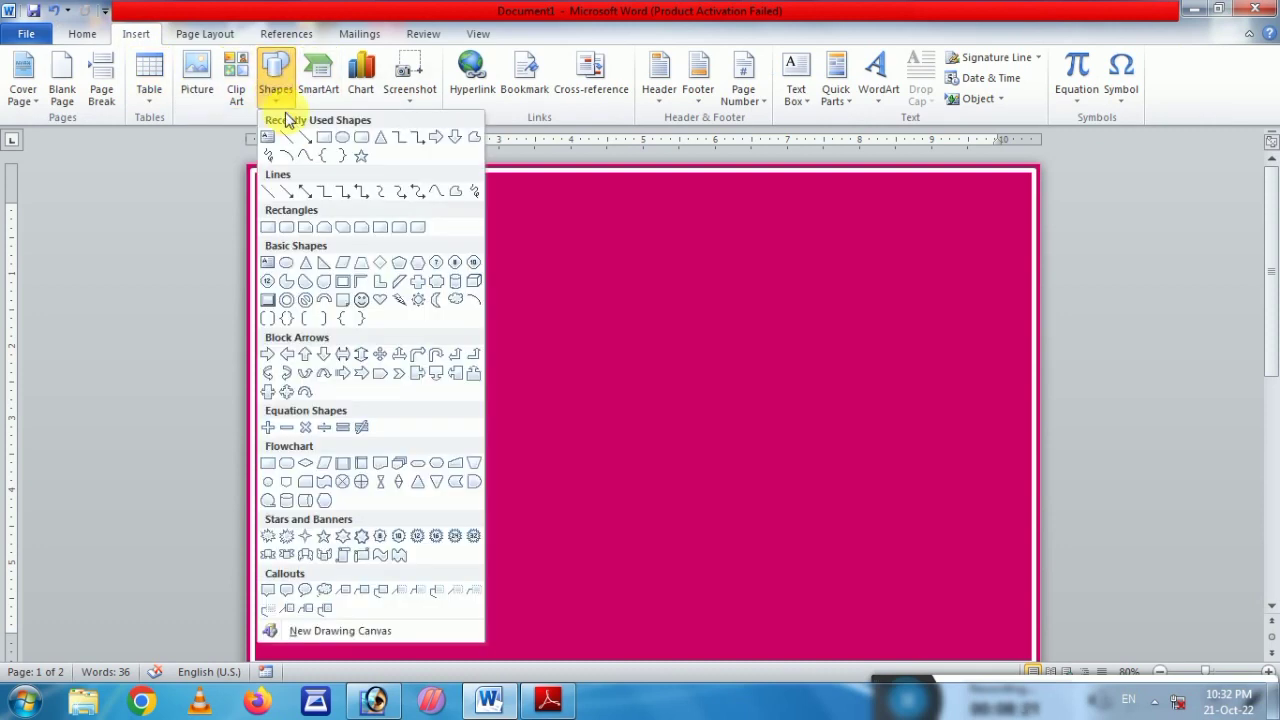
left_click(324, 138)
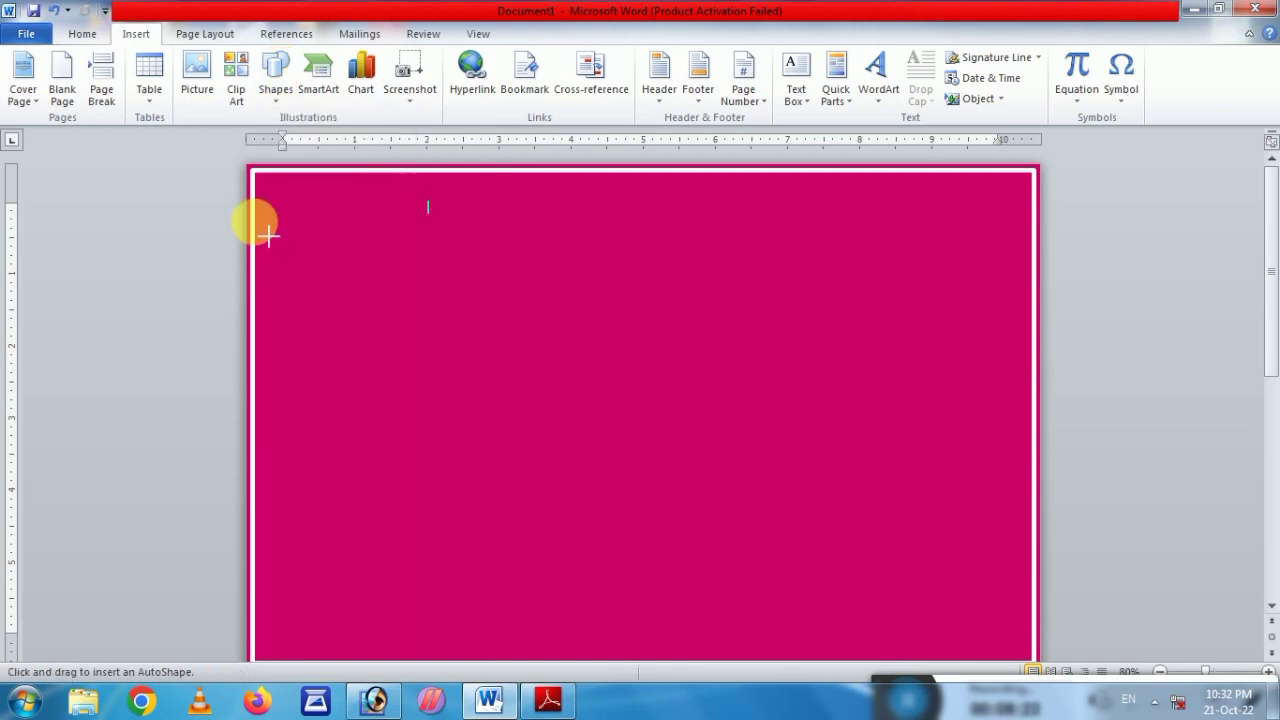
mouse_move(266, 185)
left_mouse_down()
mouse_move(995, 686)
mouse_move(1022, 624)
left_mouse_up()
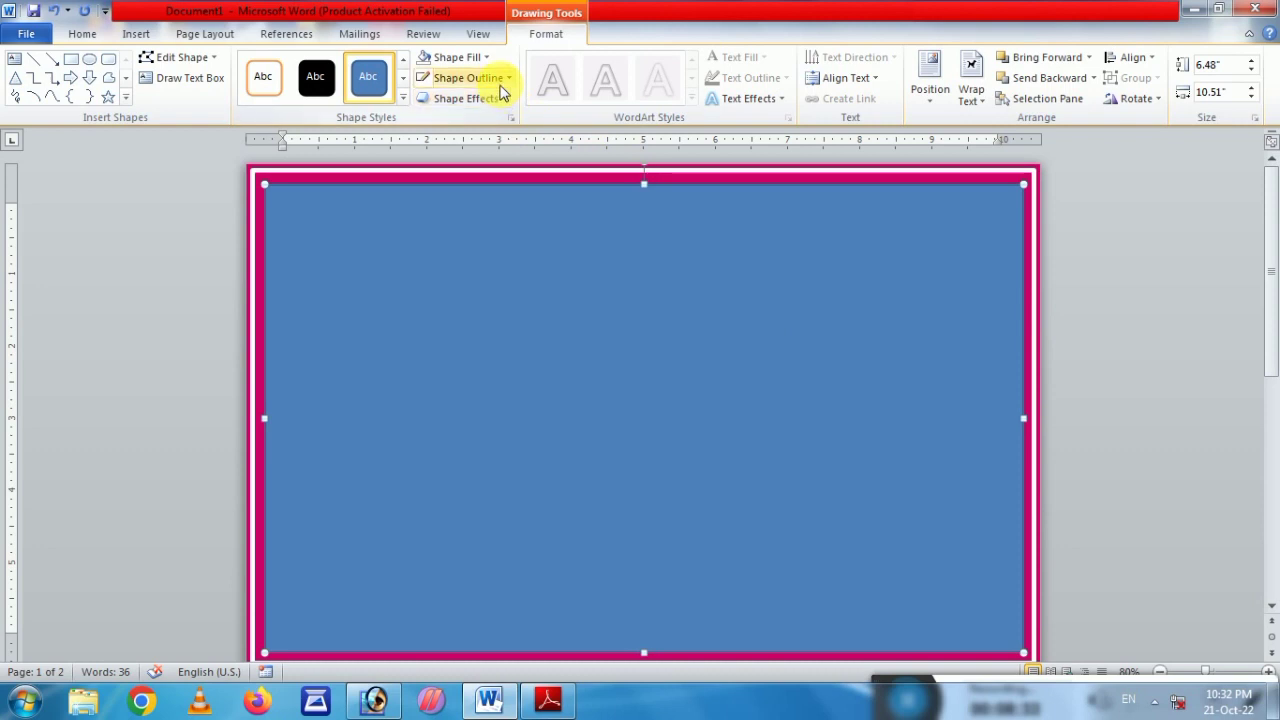
- Set the inner rectangle to No Fill with a white Square Dot dashed outline
left_click(486, 58)
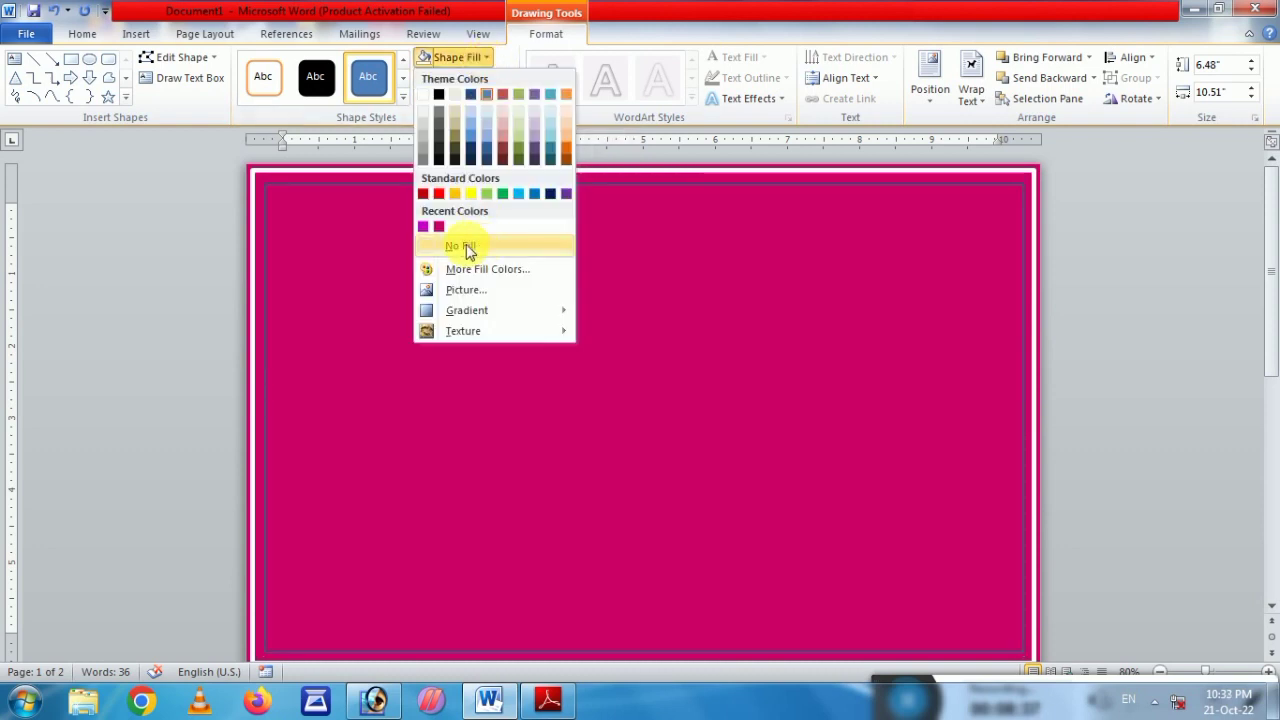
left_click(465, 247)
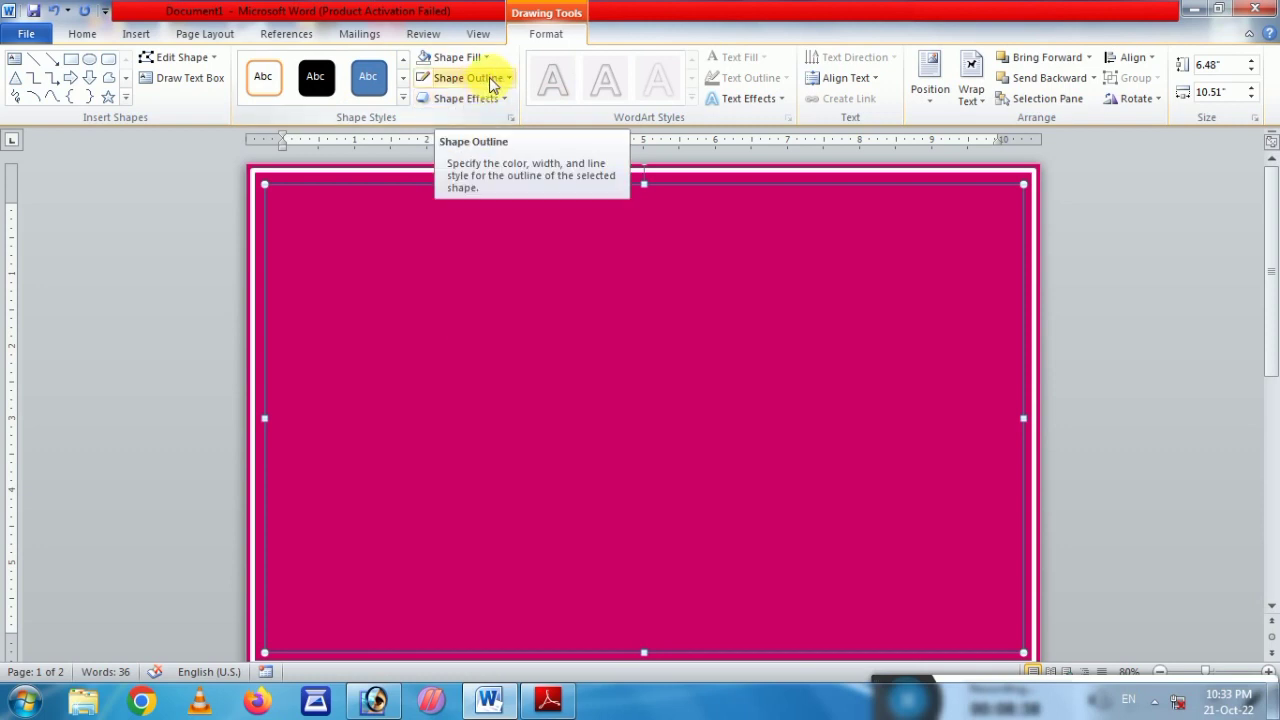
left_click(490, 79)
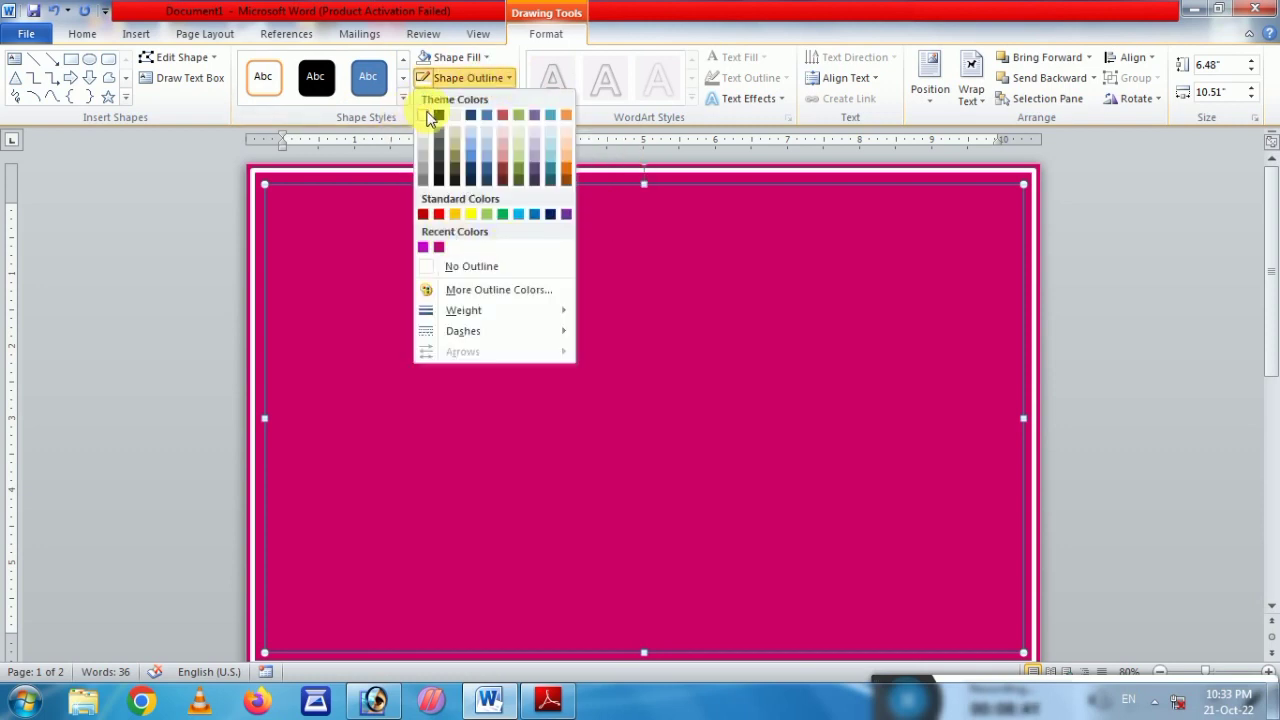
left_click(424, 114)
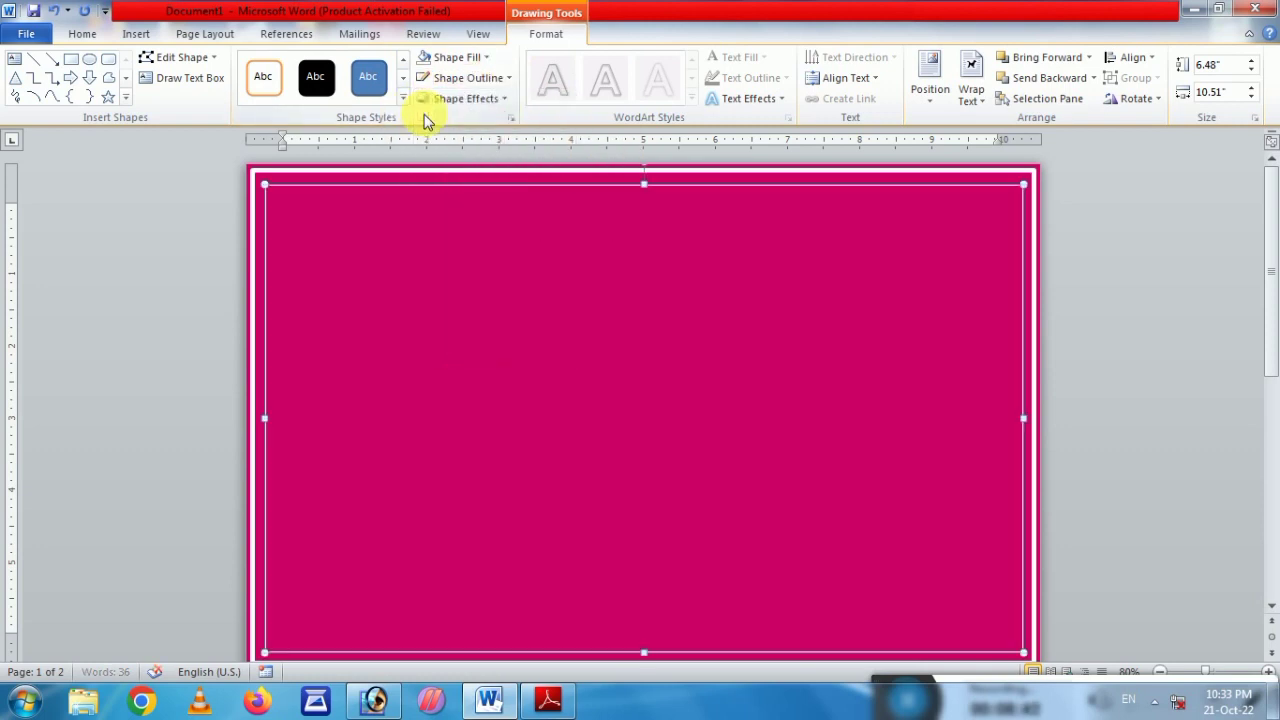
left_click(468, 78)
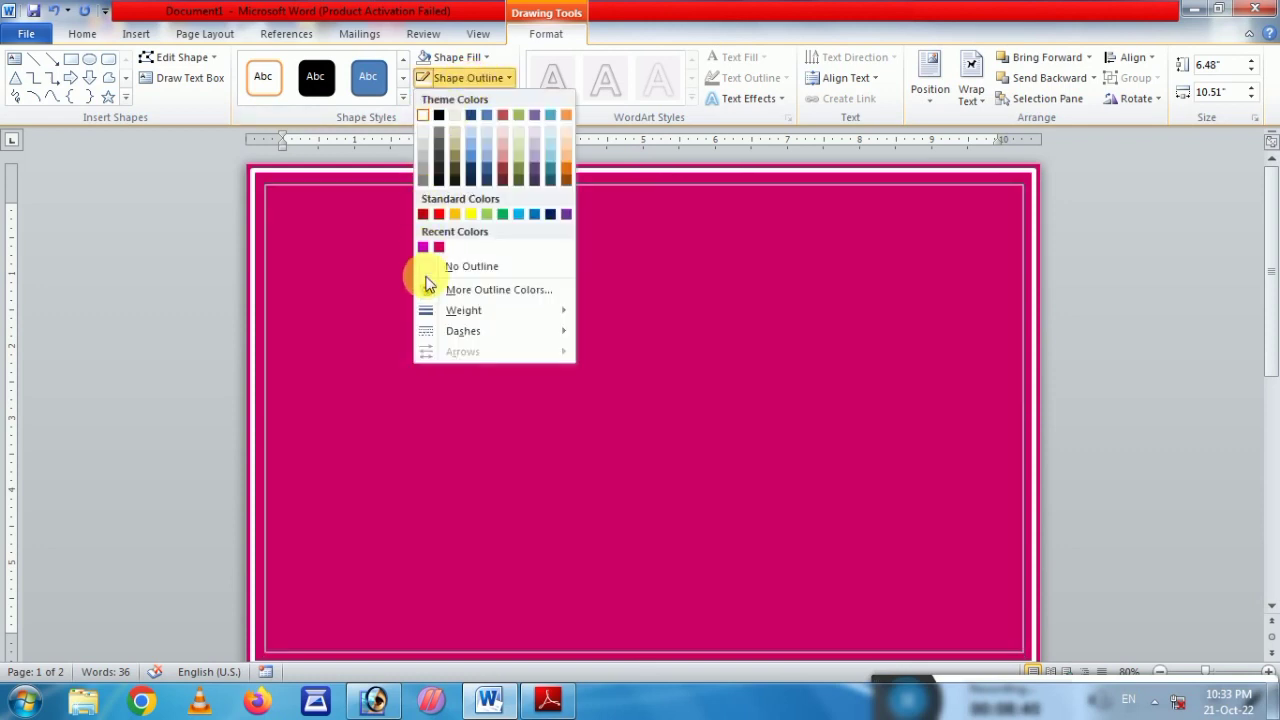
mouse_move(465, 333)
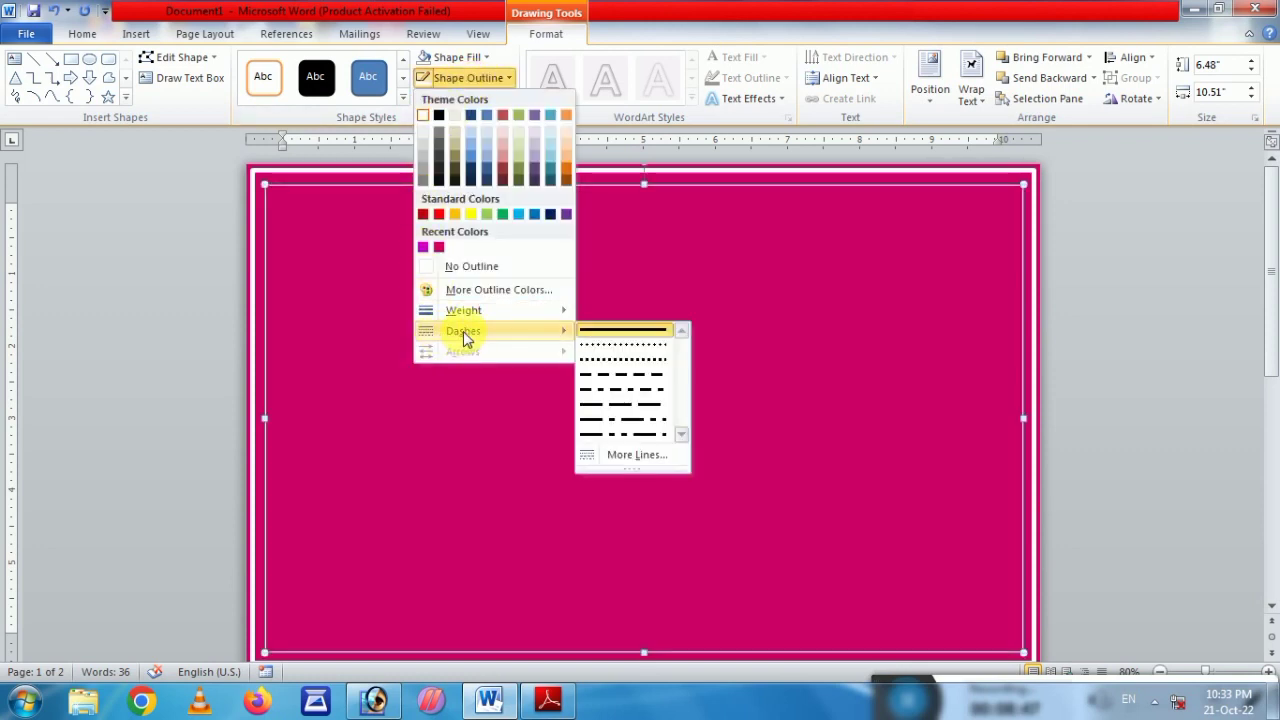
left_click(618, 362)
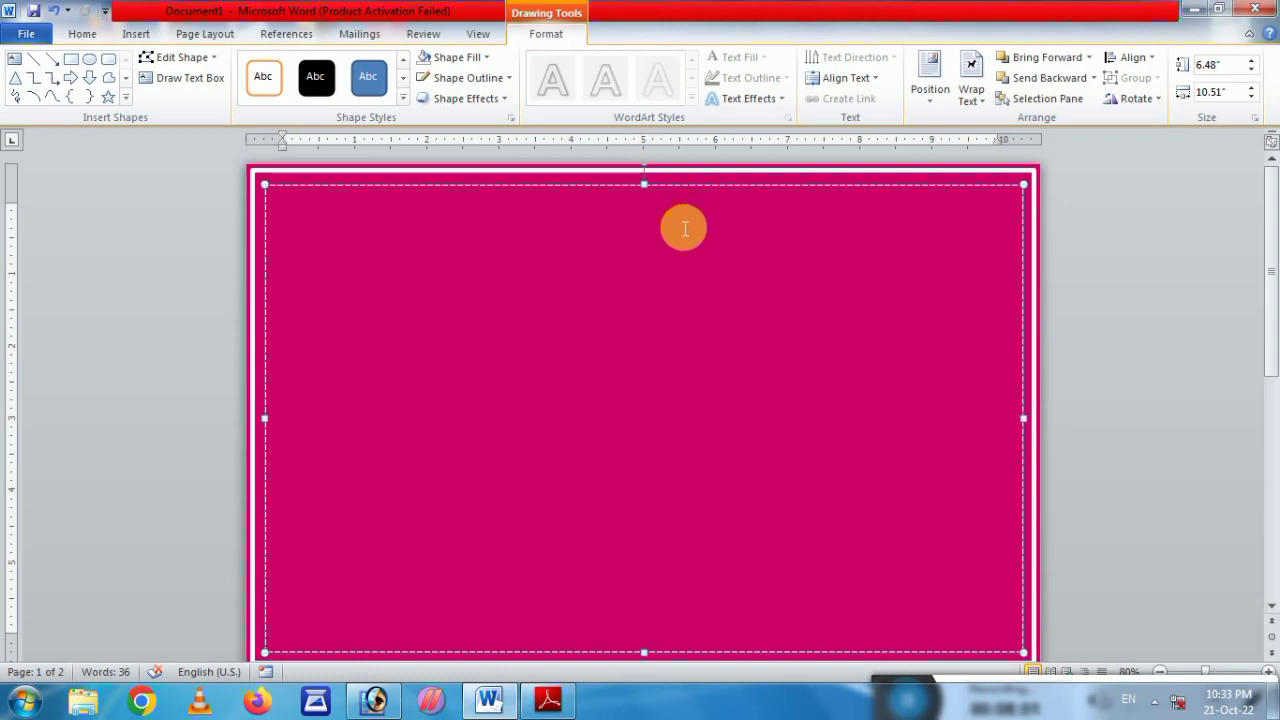
- Nudge the inner rectangle's top up and stretch the magenta shape's sides outward to 10.66 inches
scroll(684, 228, "up", 5, "ctrl")
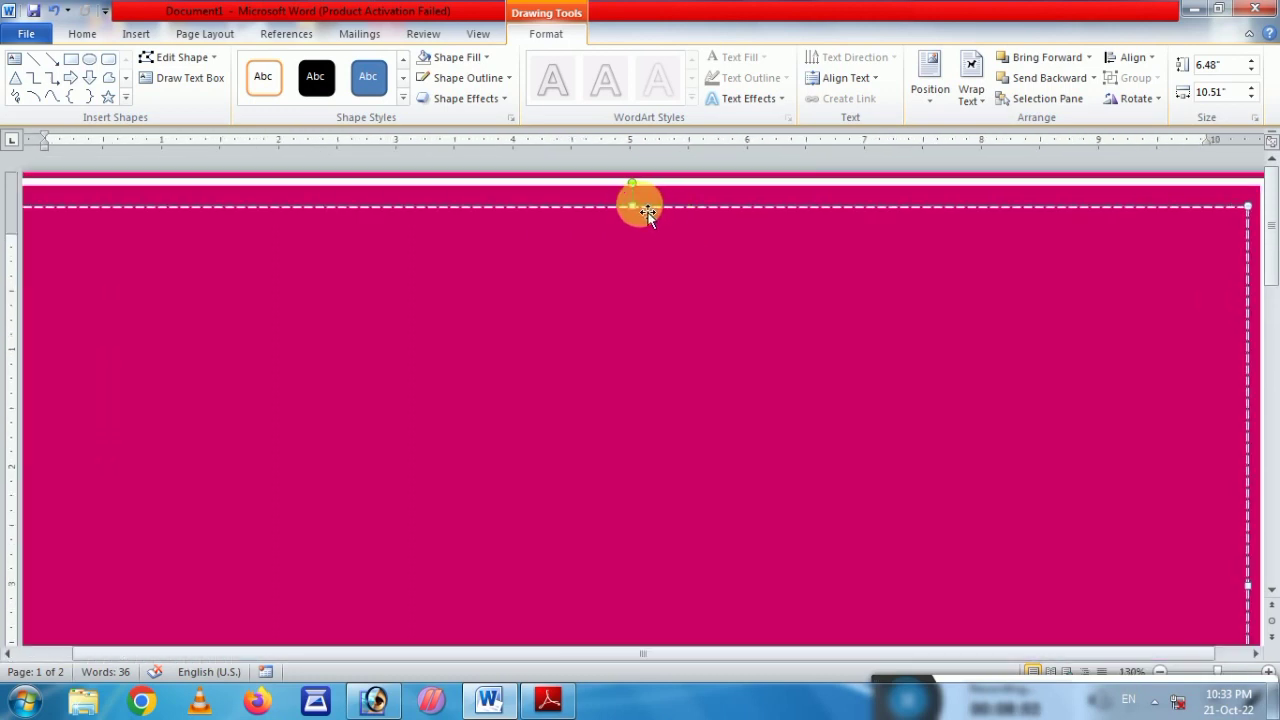
left_click_drag(648, 212, 640, 205)
scroll(620, 248, "down", 1)
scroll(620, 248, "down", 5, "ctrl")
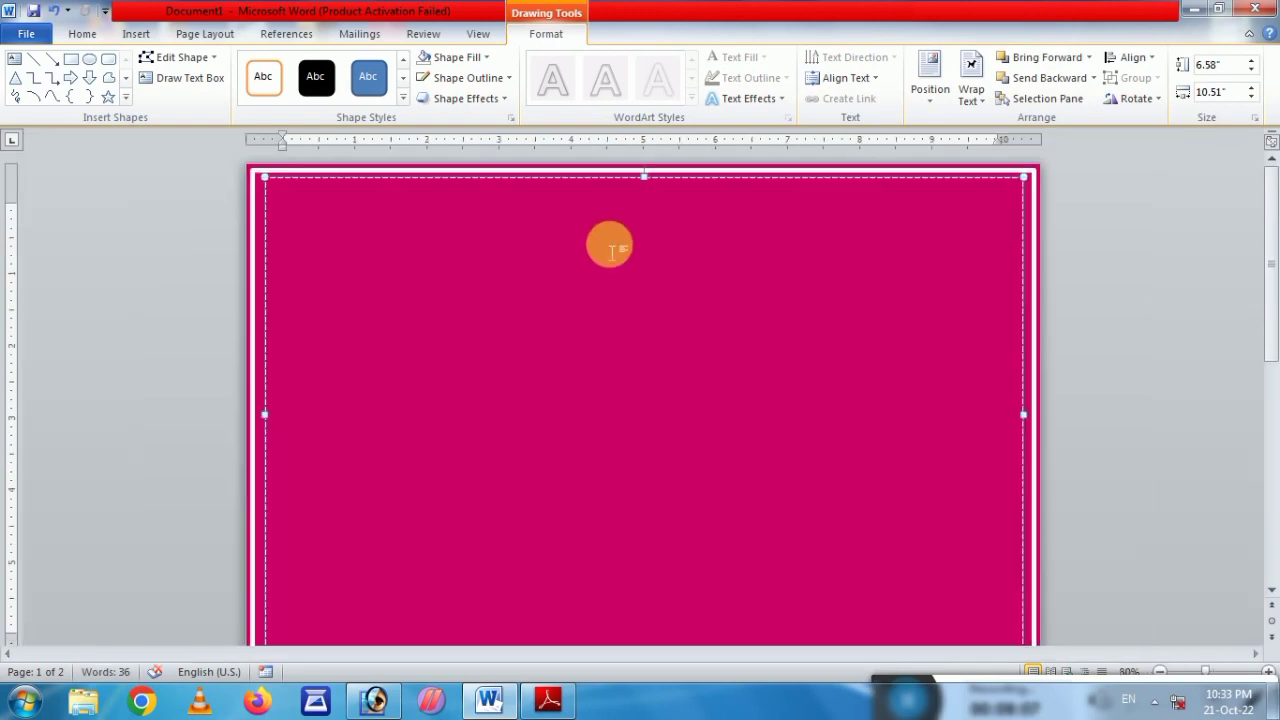
scroll(600, 380, "down", 3)
scroll(630, 500, "down", 1)
scroll(636, 525, "up", 3, "ctrl")
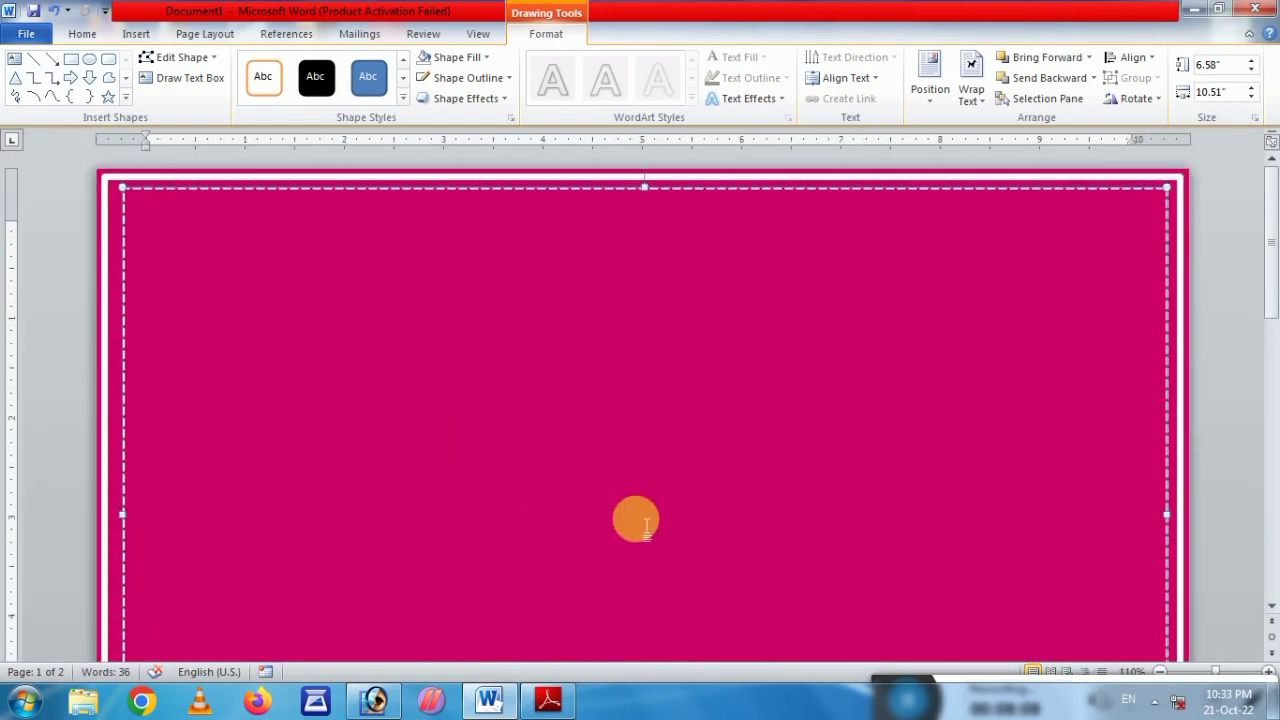
scroll(640, 490, "down", 3)
scroll(660, 500, "down", 3)
scroll(640, 440, "up", 6)
scroll(617, 373, "up", 1, "ctrl")
scroll(617, 373, "up", 1, "ctrl")
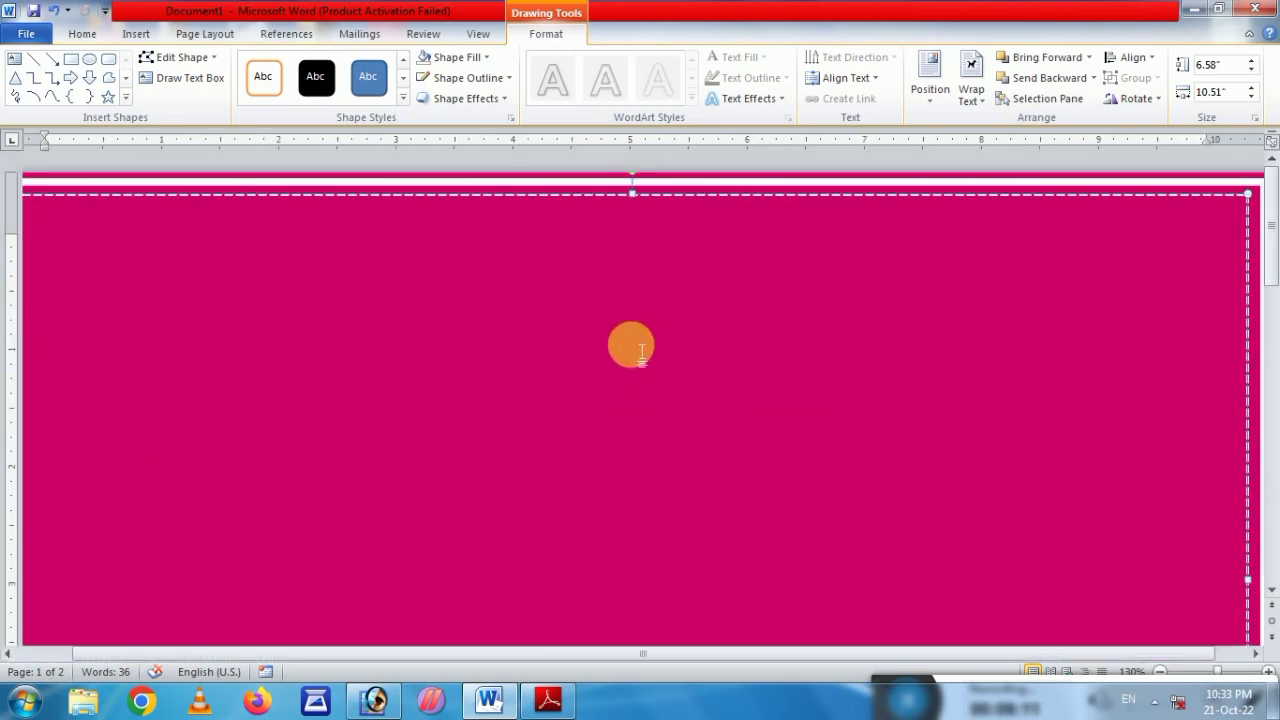
scroll(620, 370, "down", 3)
scroll(626, 366, "down", 3)
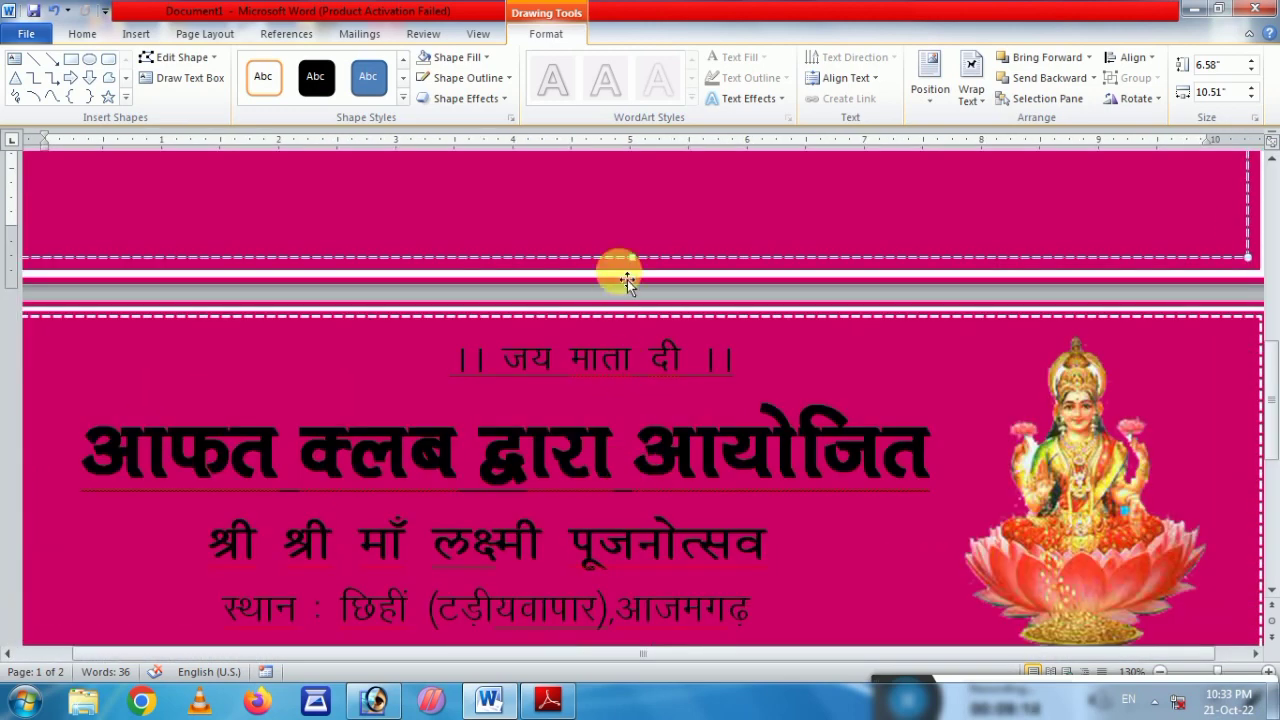
scroll(625, 278, "up", 3)
scroll(630, 280, "up", 5)
scroll(635, 283, "up", 4)
scroll(631, 285, "down", 3)
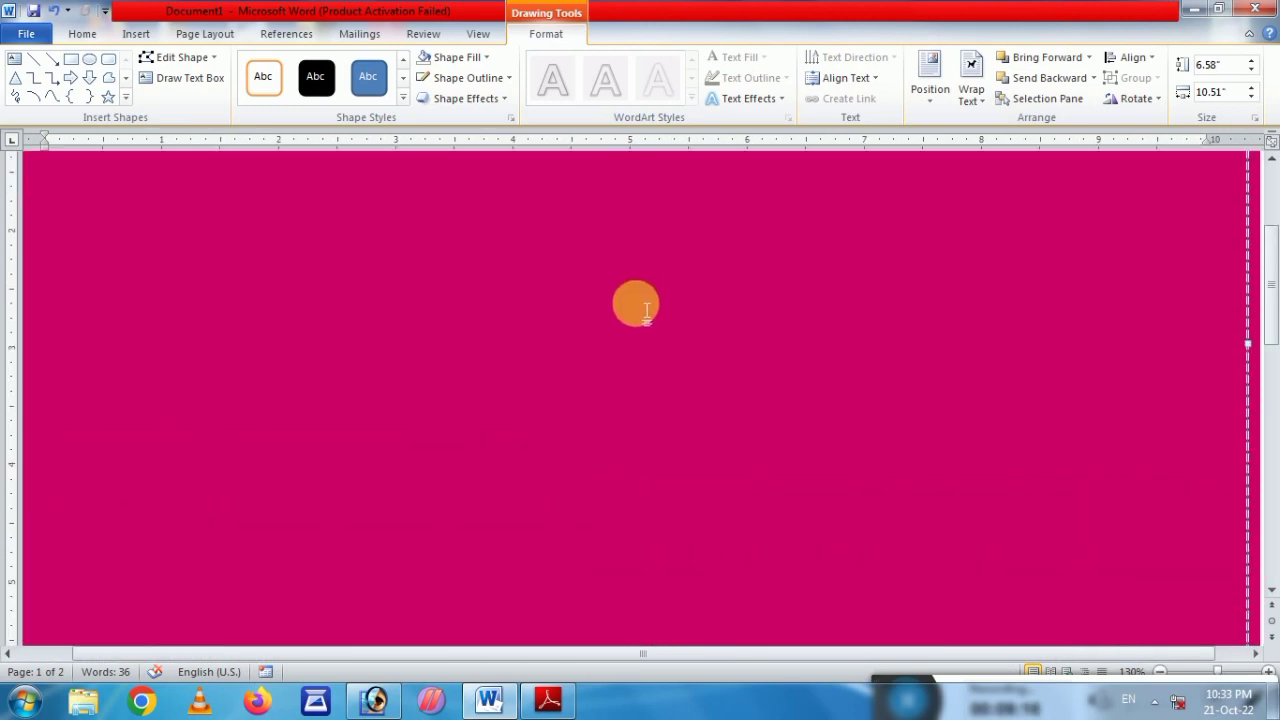
left_click(1257, 653)
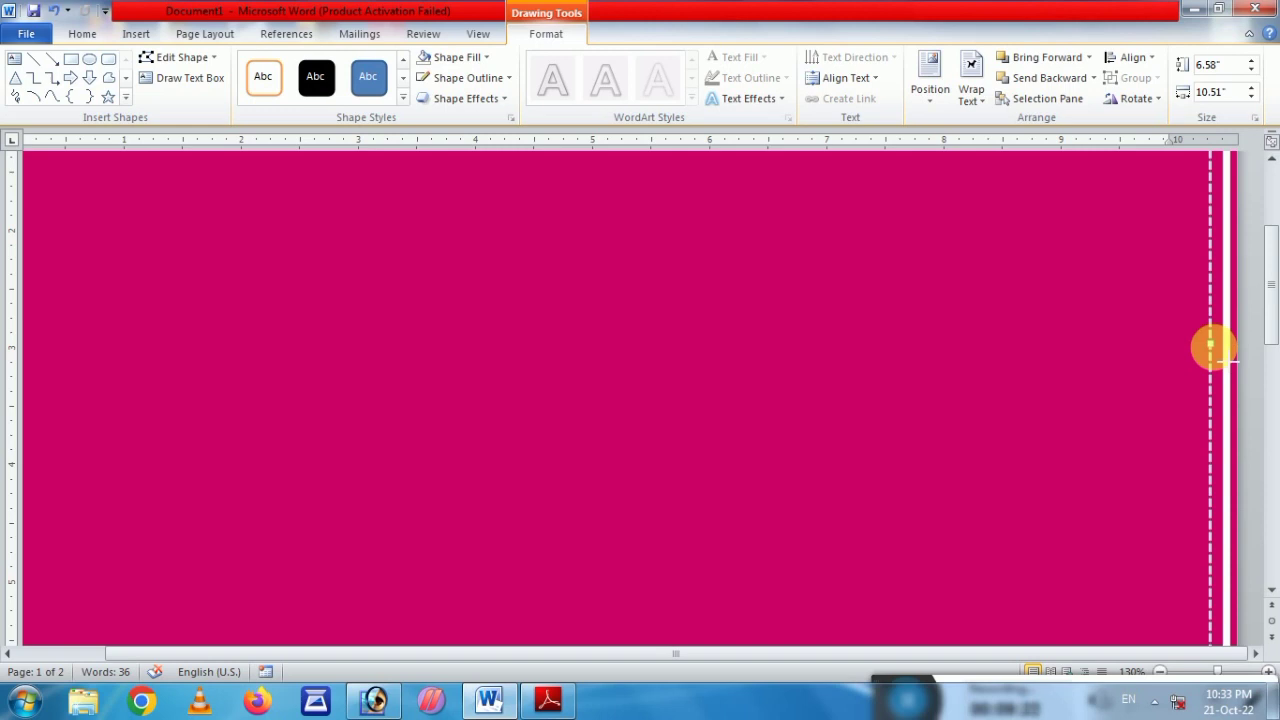
left_click_drag(1210, 345, 1215, 347)
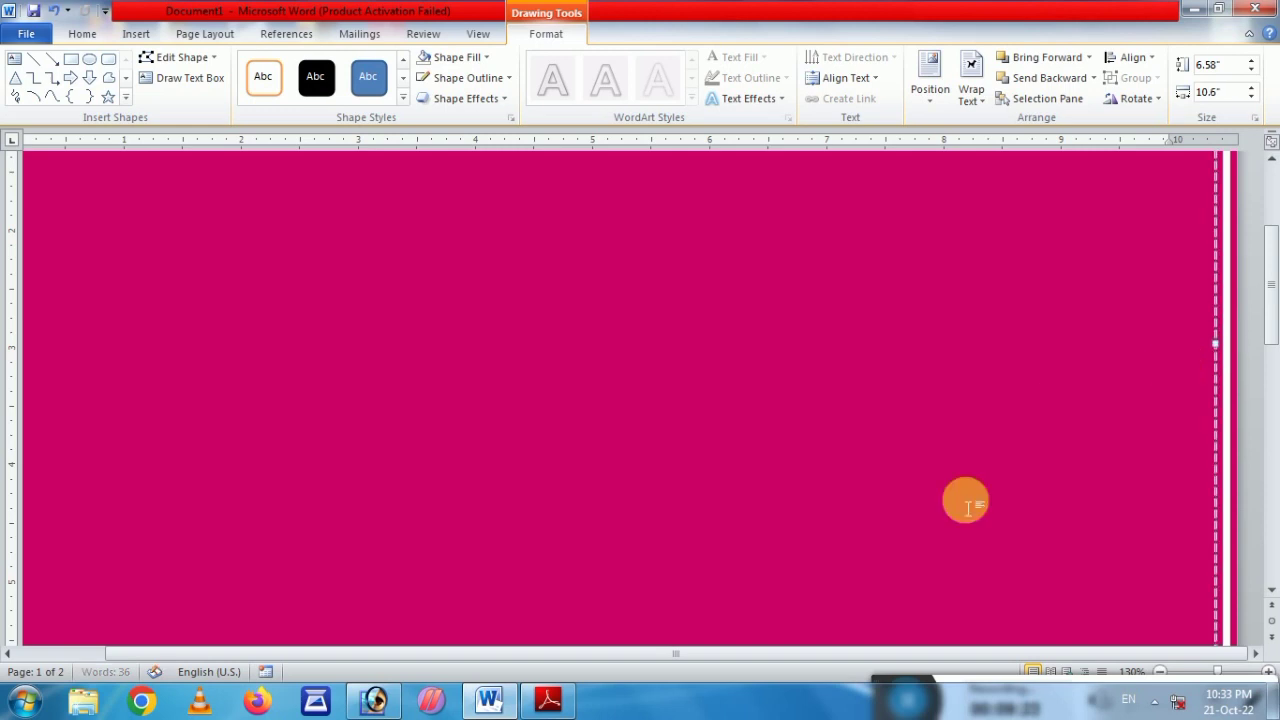
left_click_drag(740, 660, 578, 660)
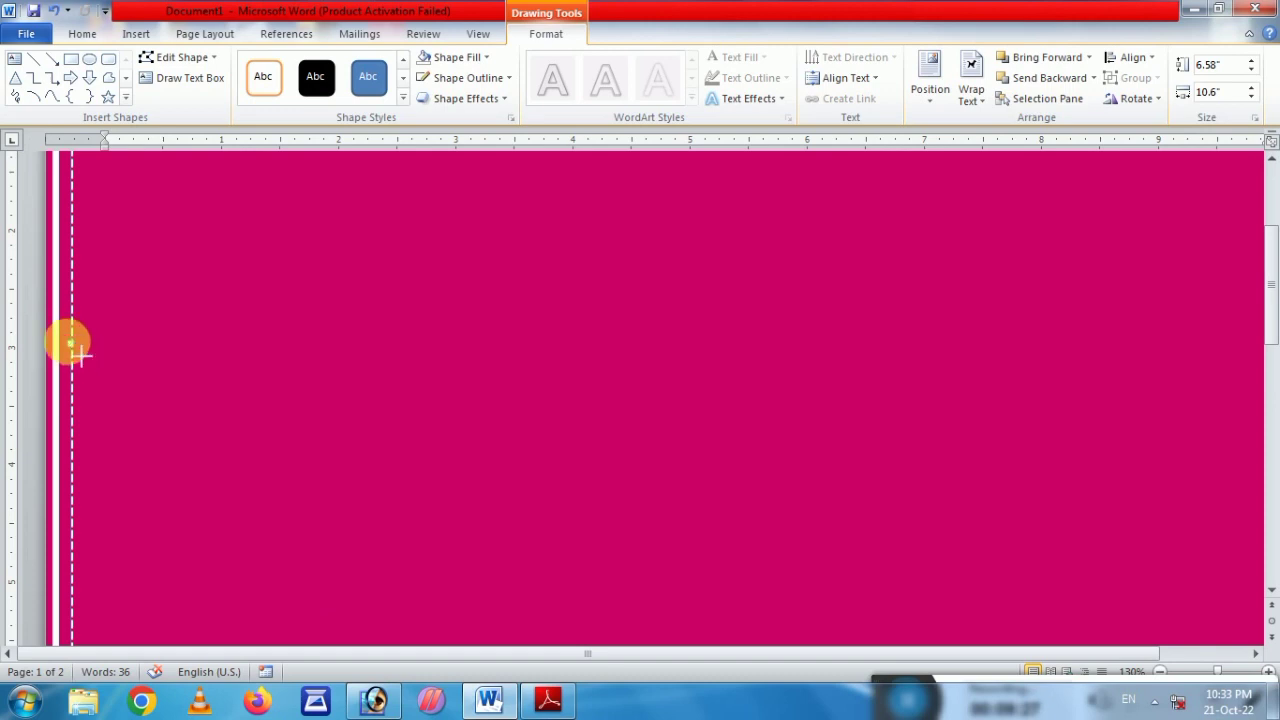
left_click_drag(70, 343, 64, 343)
scroll(194, 330, "down", 2, "ctrl")
scroll(320, 320, "down", 2, "ctrl")
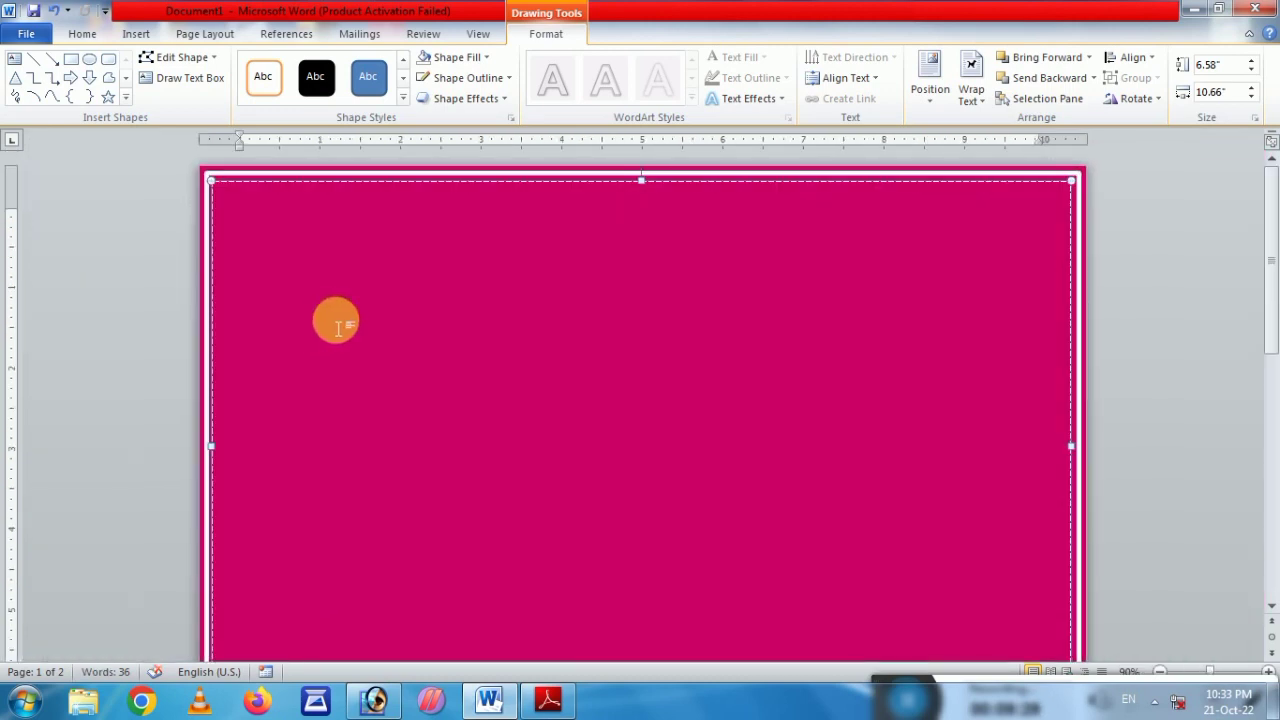
left_click(730, 352)
- Move the dashed bottom border line slightly lower on the first page
scroll(714, 366, "down", 3)
scroll(634, 366, "down", 3)
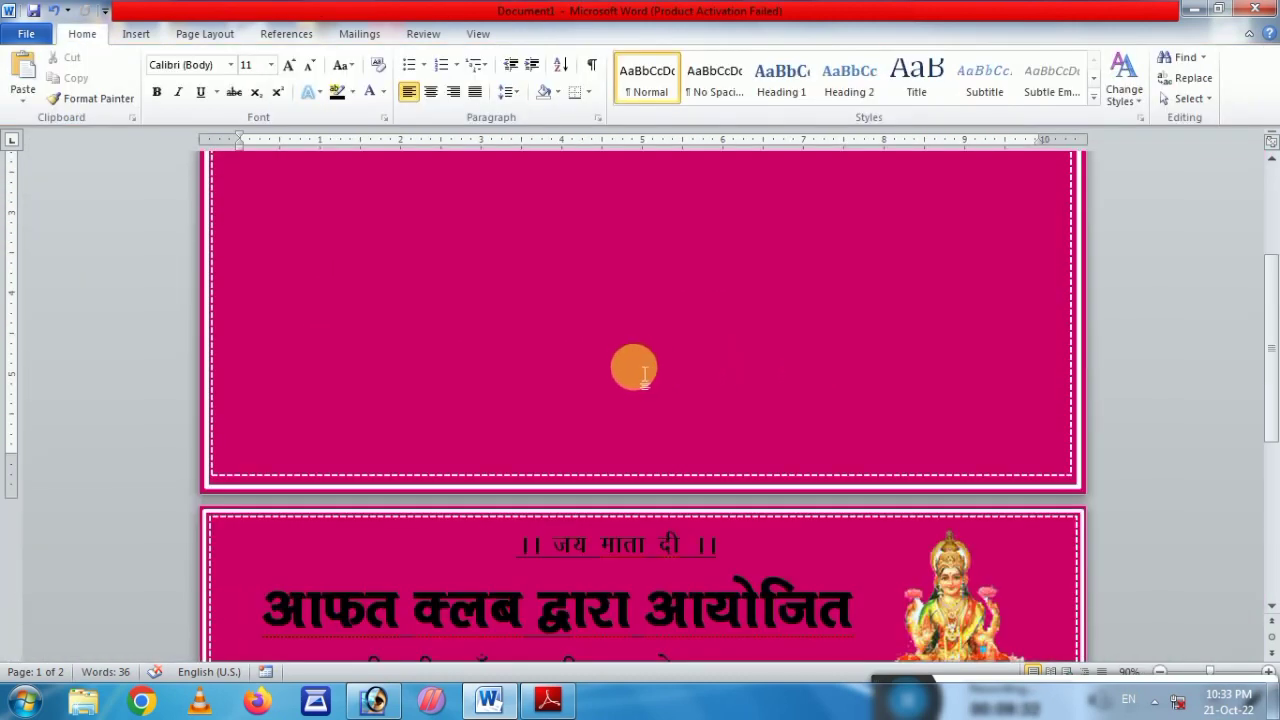
scroll(634, 366, "up", 6)
scroll(600, 372, "down", 2, "ctrl")
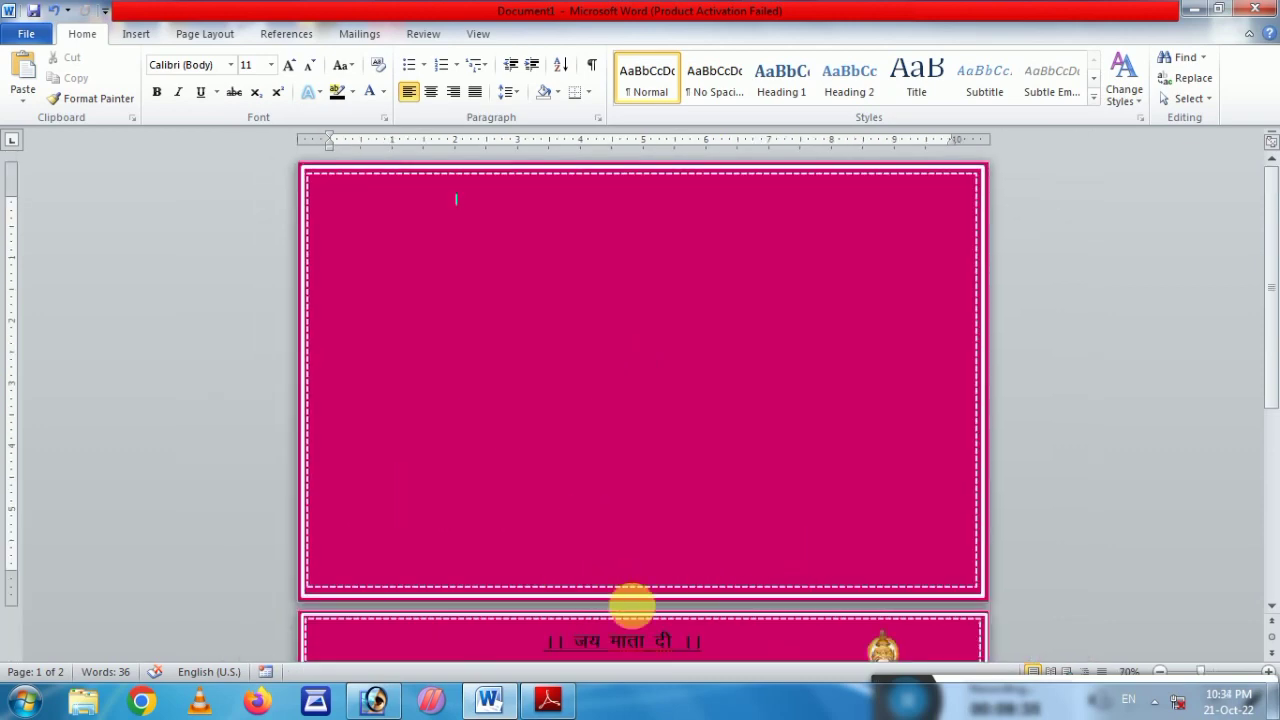
scroll(630, 606, "up", 3, "ctrl")
scroll(615, 560, "down", 4)
scroll(608, 440, "down", 3)
scroll(600, 360, "up", 2, "ctrl")
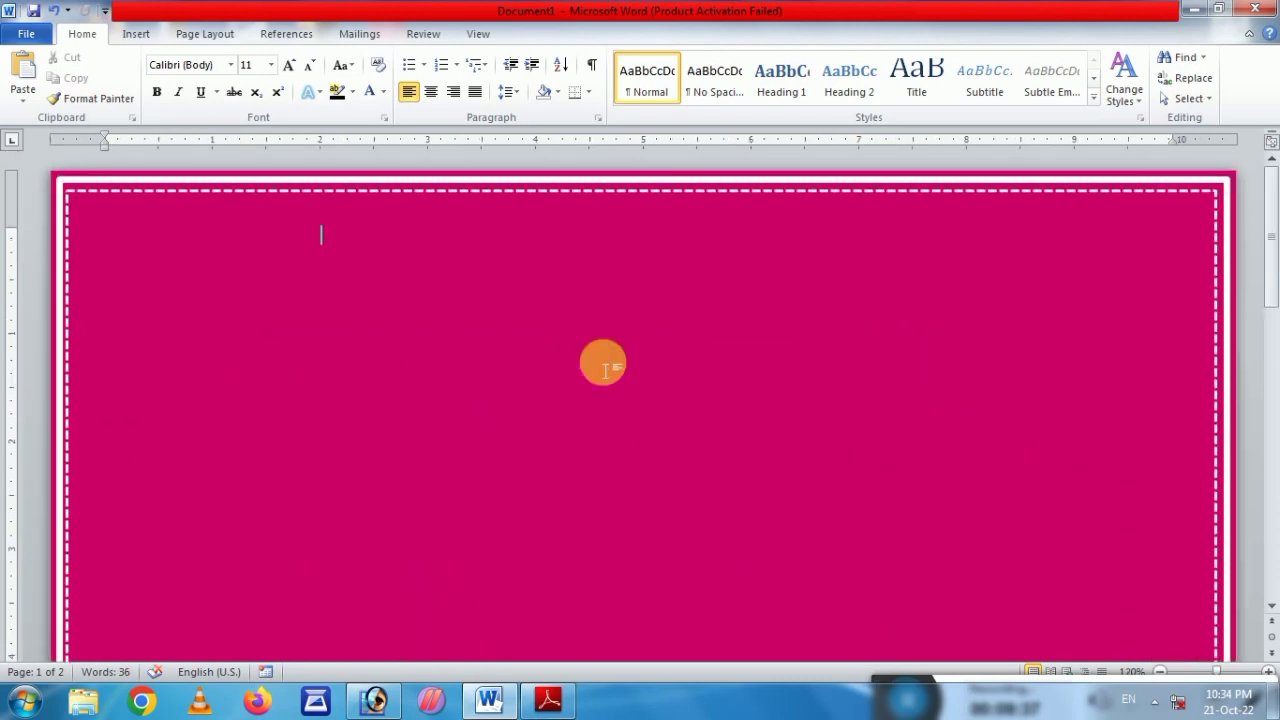
scroll(603, 410, "down", 3)
scroll(606, 424, "down", 3)
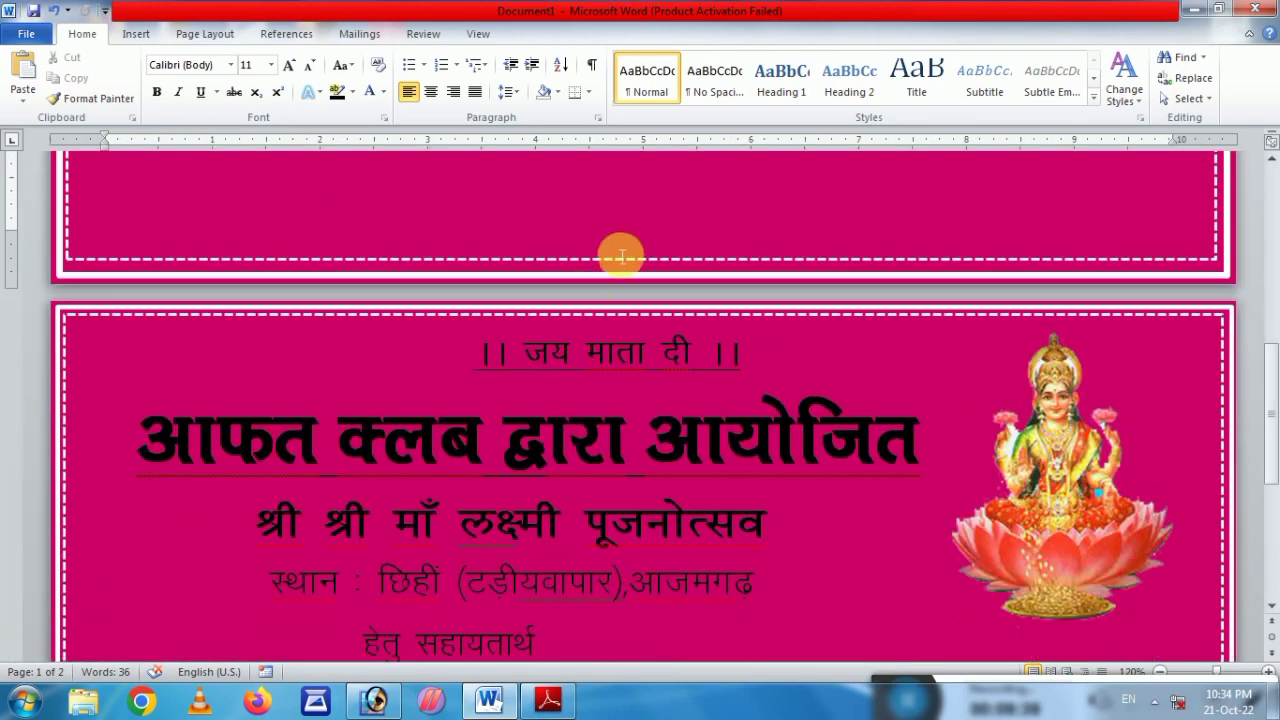
left_click(621, 267)
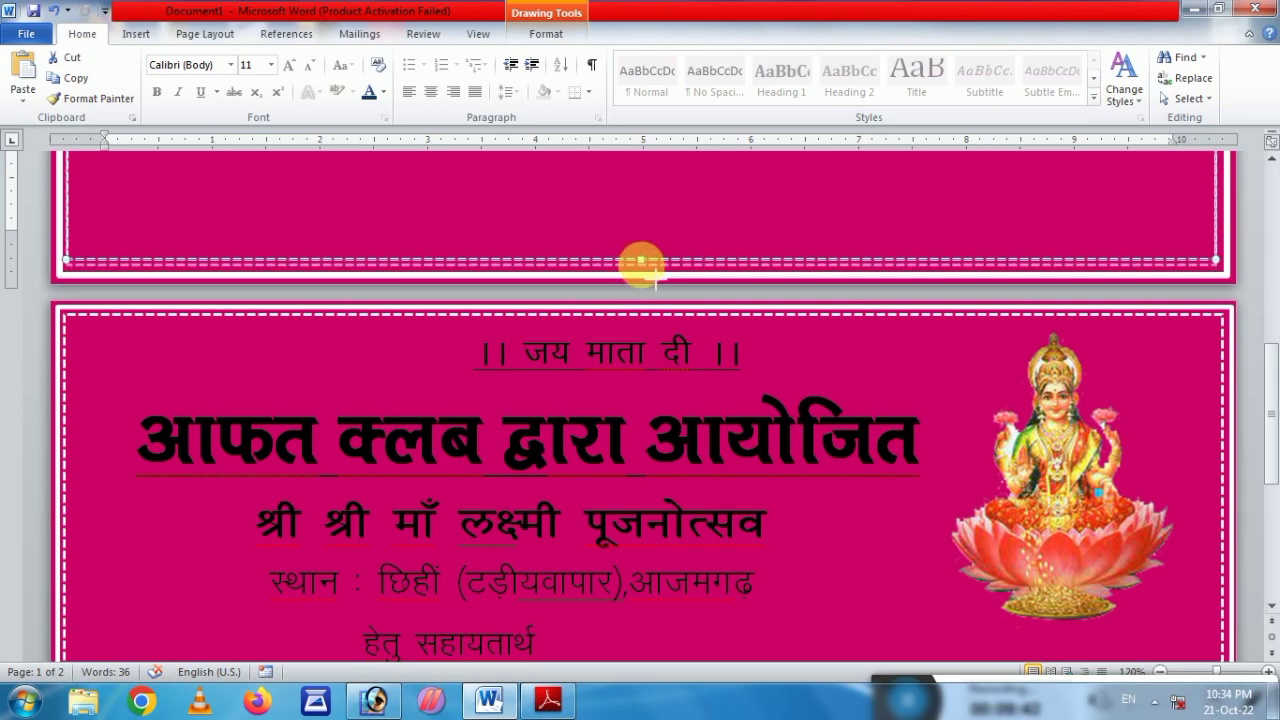
left_click_drag(640, 262, 640, 268)
scroll(557, 252, "down", 5)
left_click(640, 300)
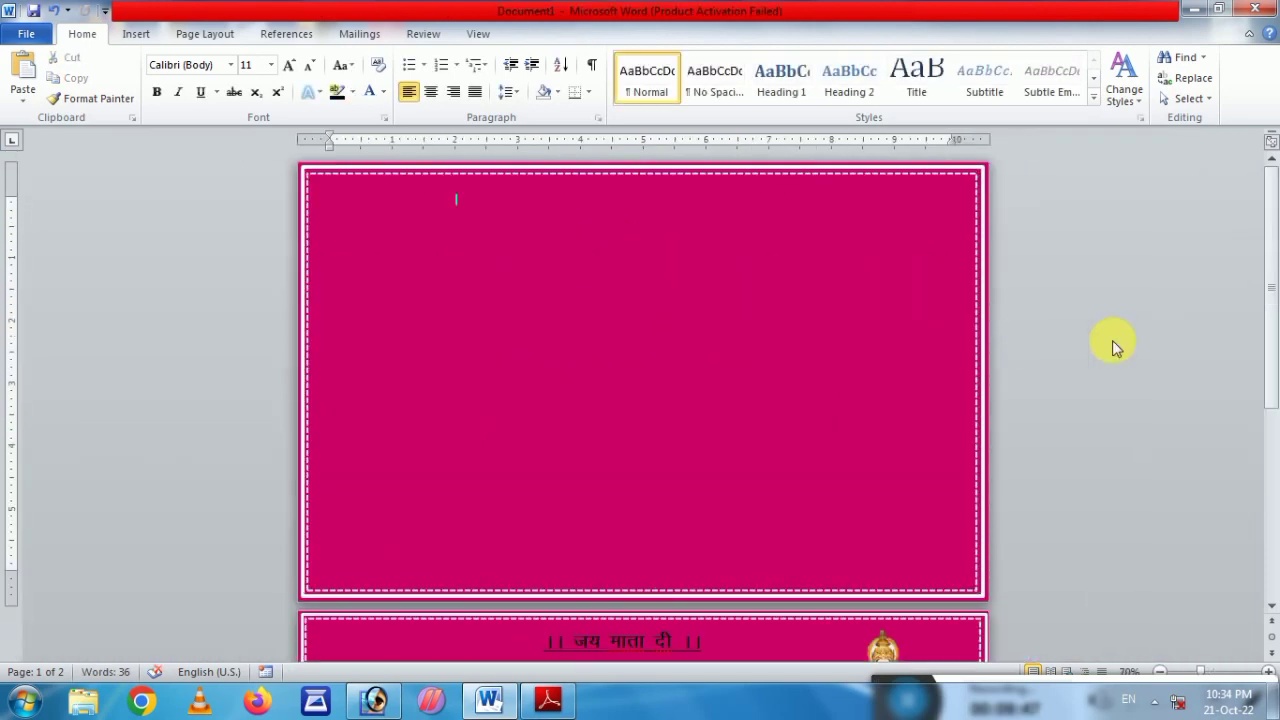
scroll(826, 467, "down", 2)
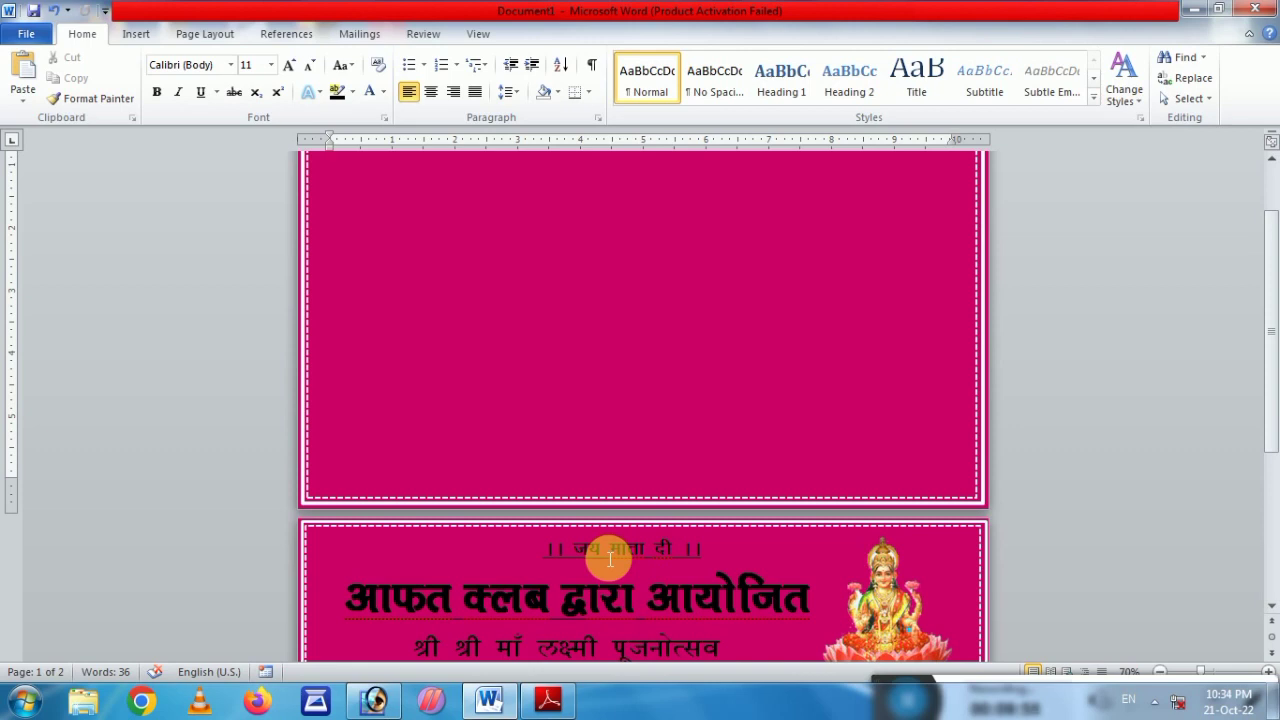
scroll(610, 560, "up", 2)
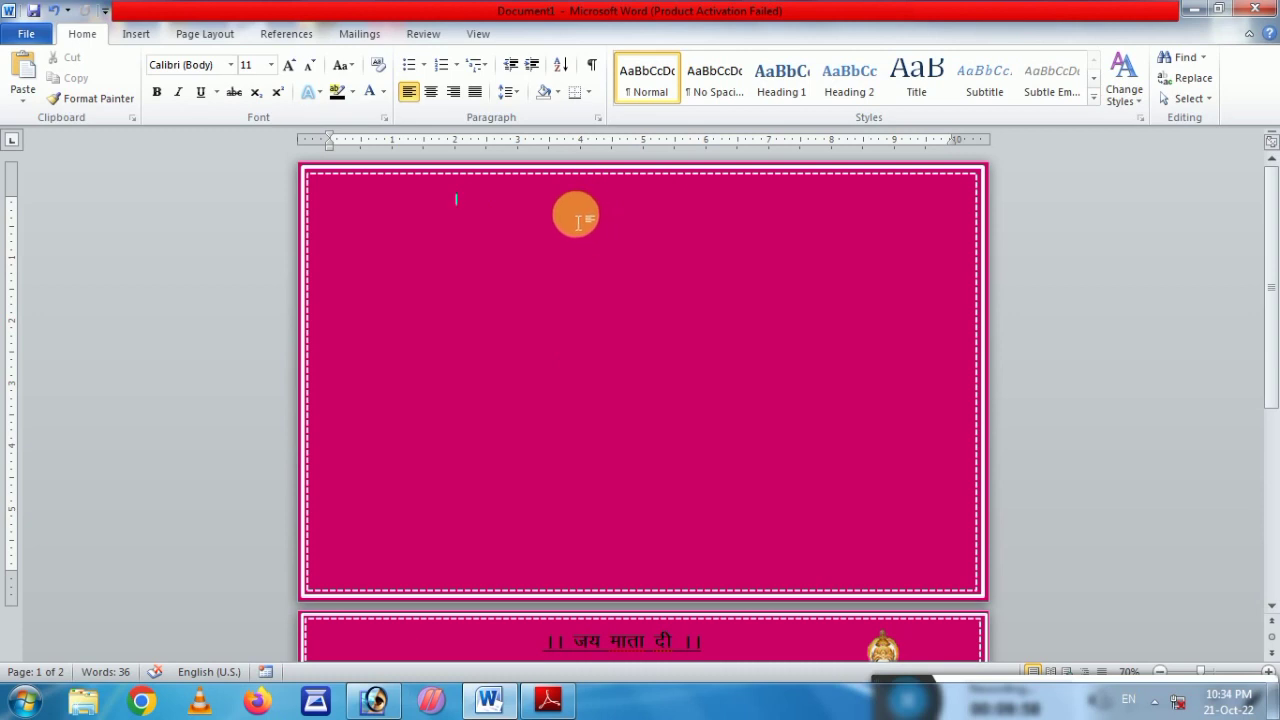
- Draw a text box near the top of the first magenta card
left_click(130, 38)
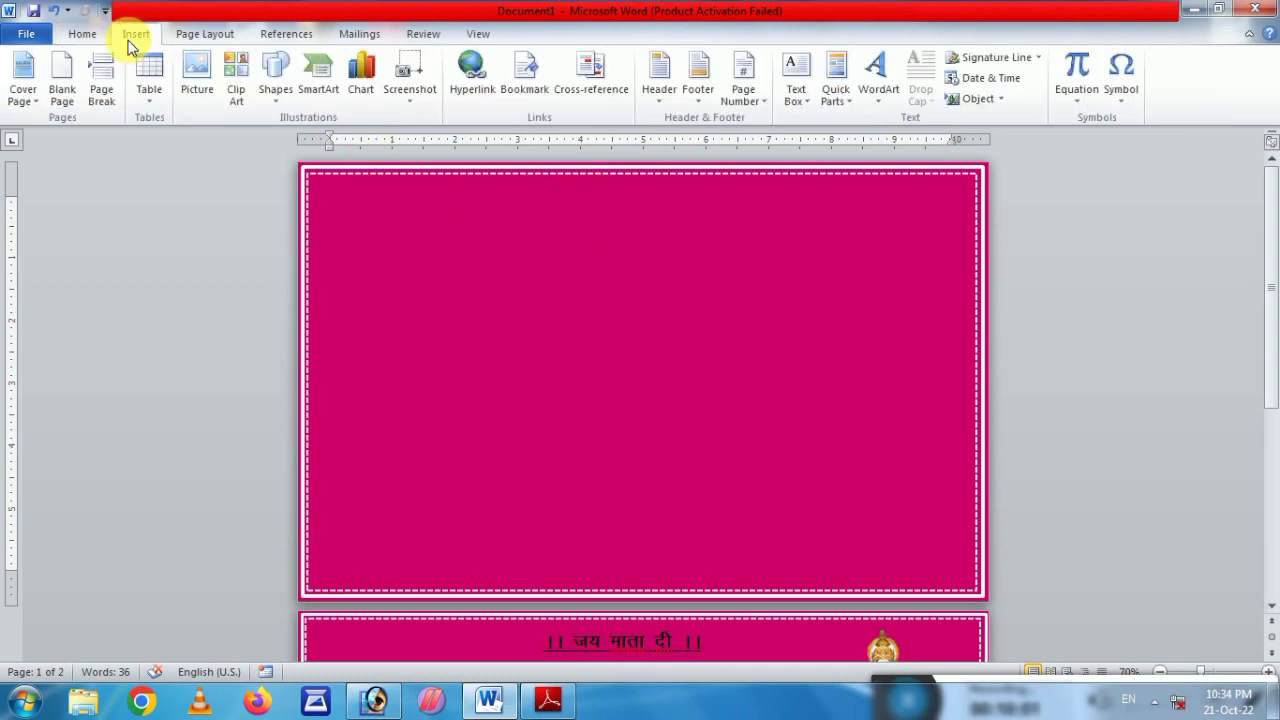
left_click(268, 98)
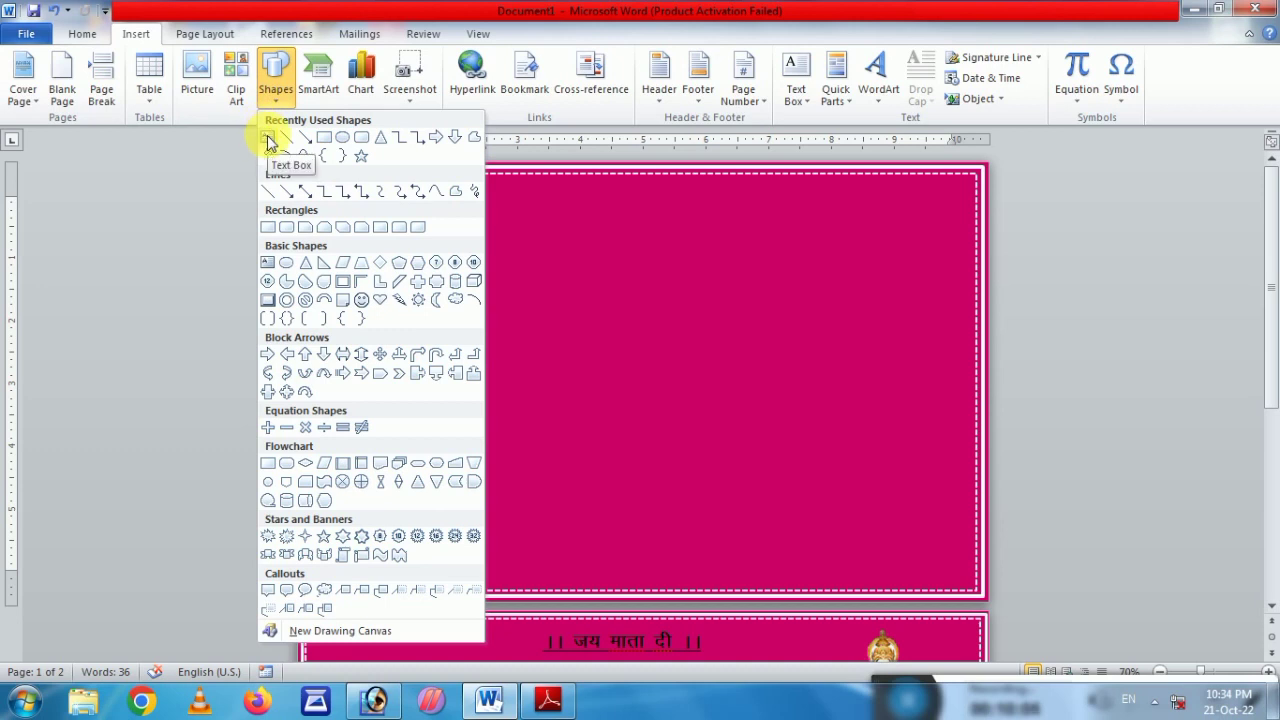
left_click(268, 140)
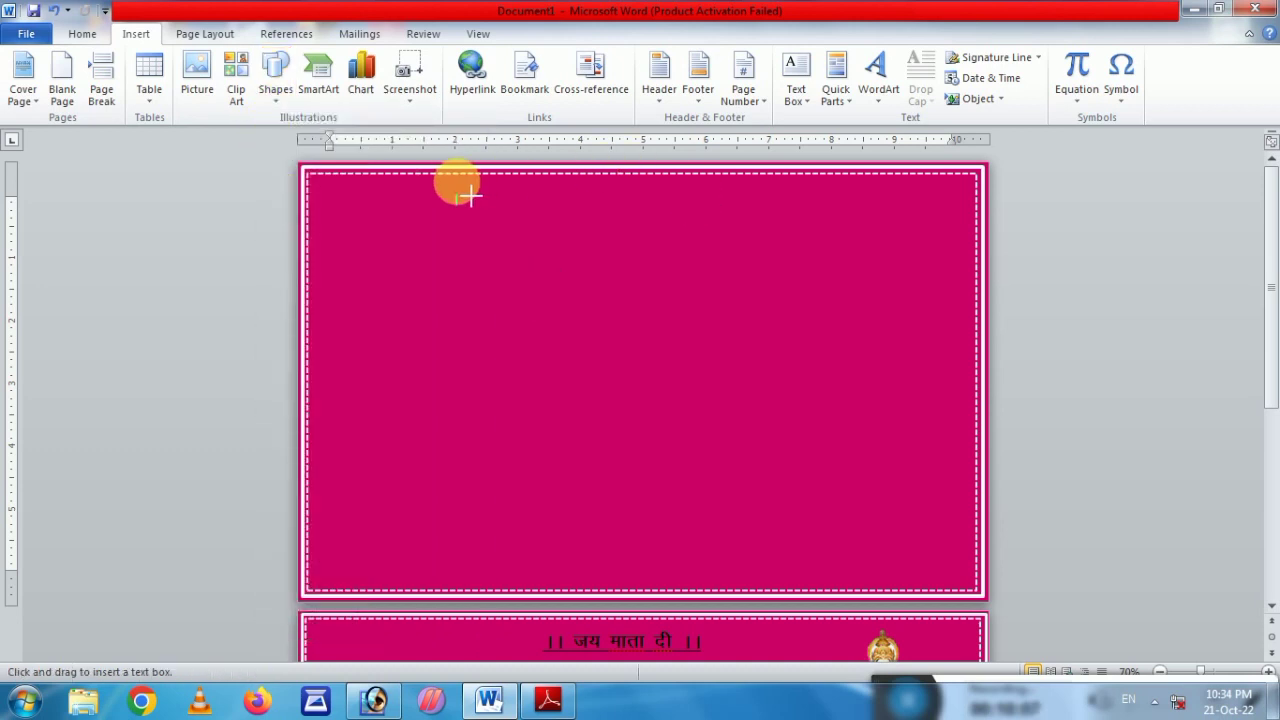
left_click_drag(446, 177, 760, 246)
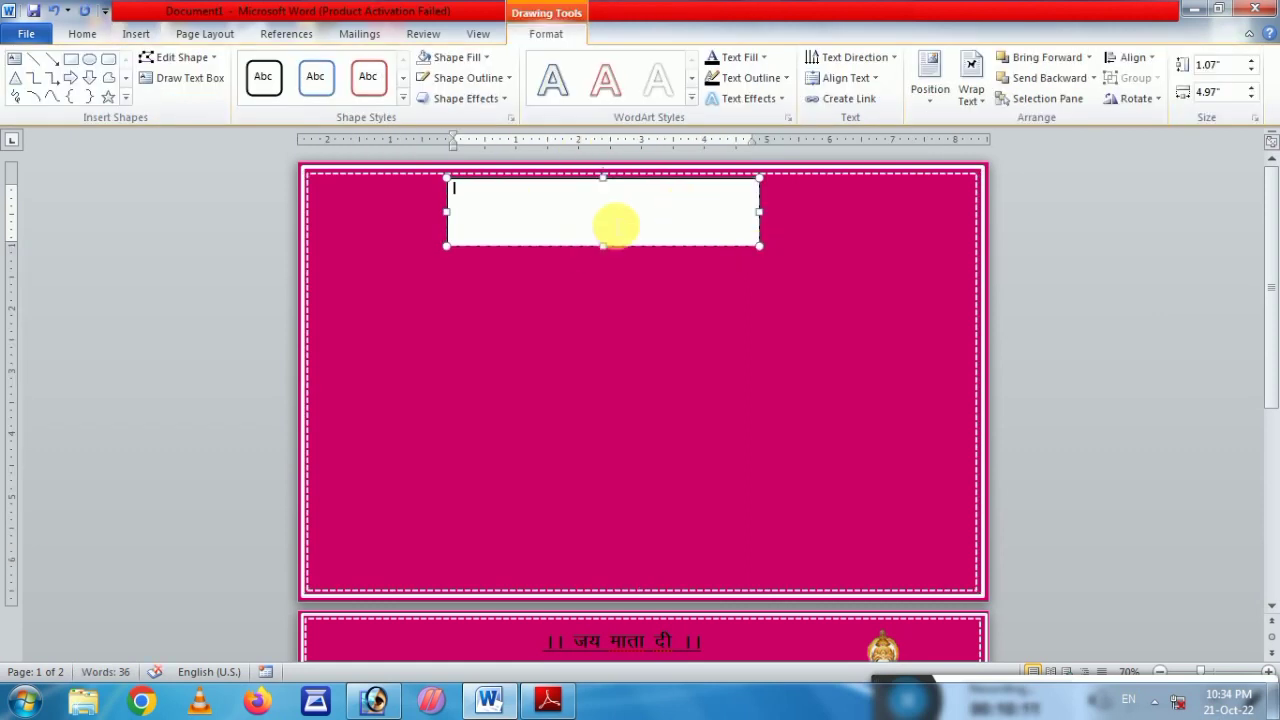
- Set the text box to No Fill and No Outline
left_click(462, 58)
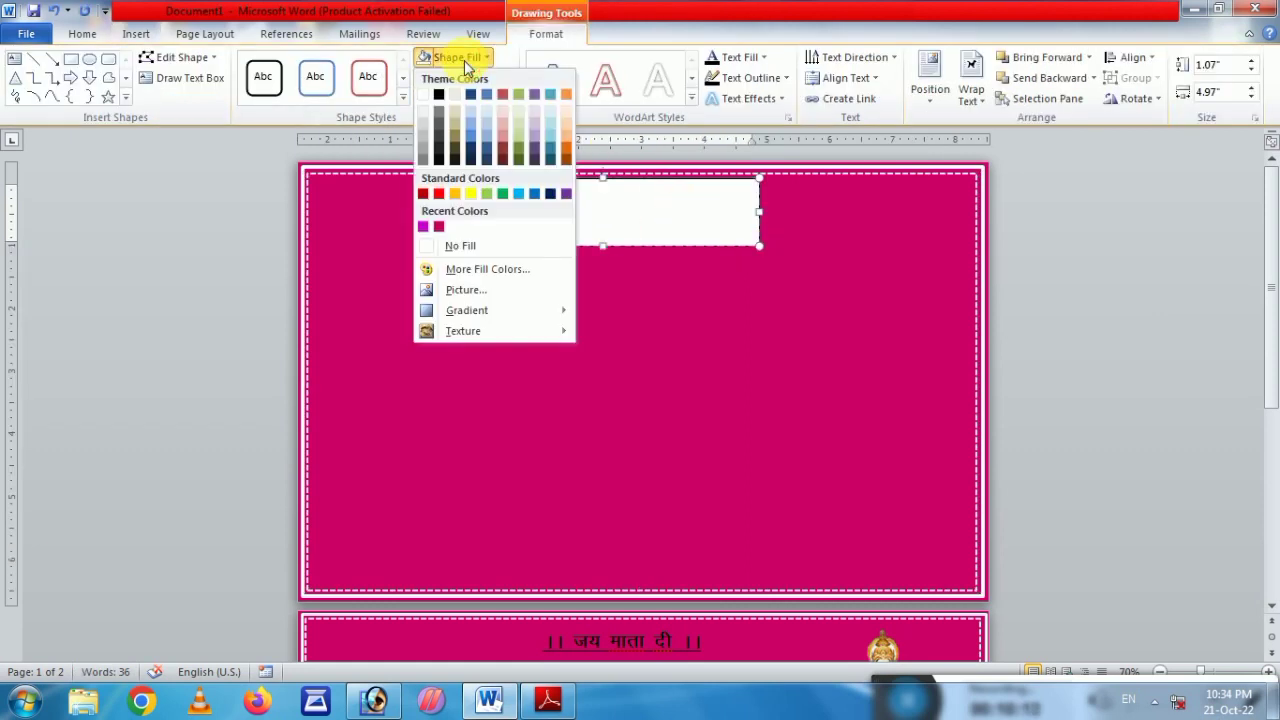
left_click(463, 246)
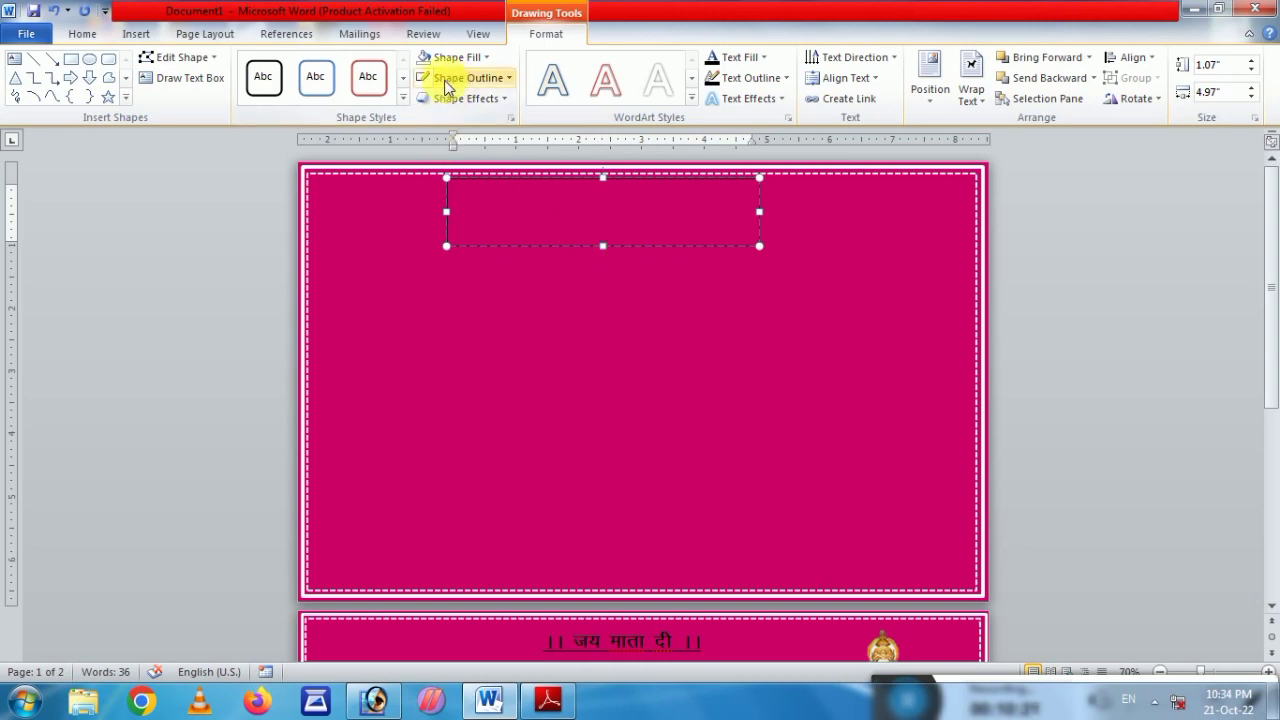
left_click(487, 80)
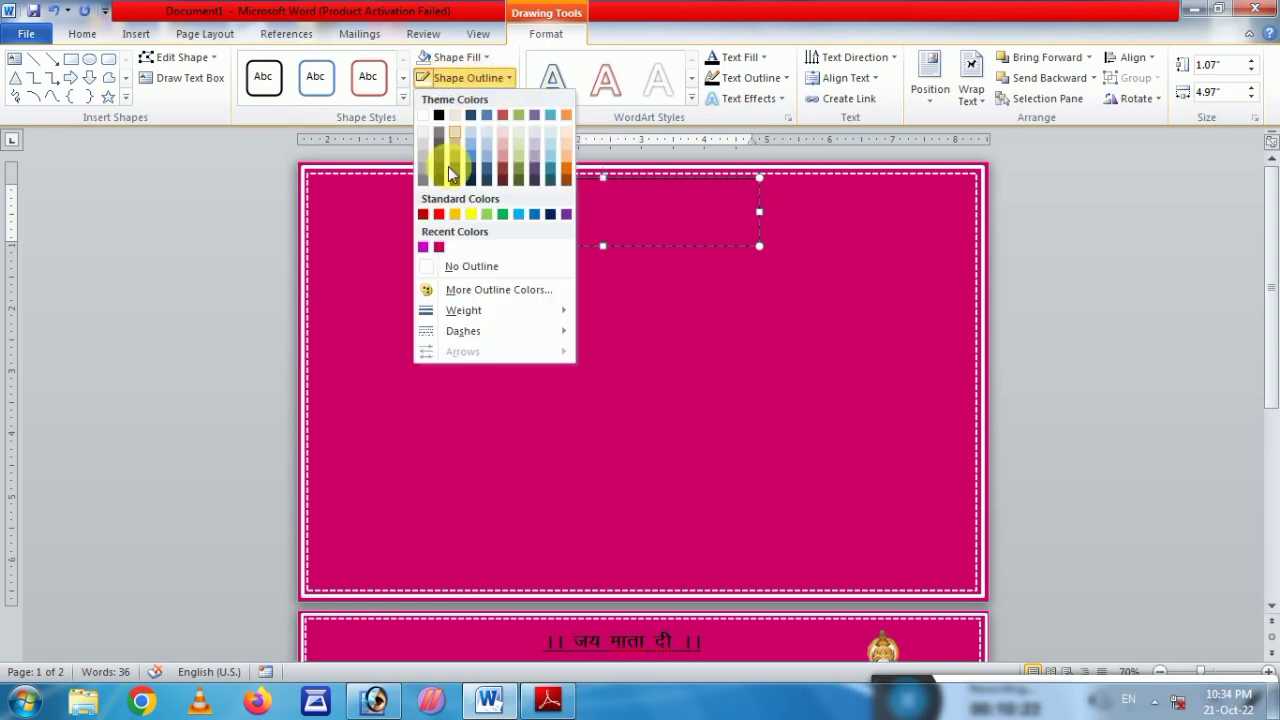
left_click(465, 268)
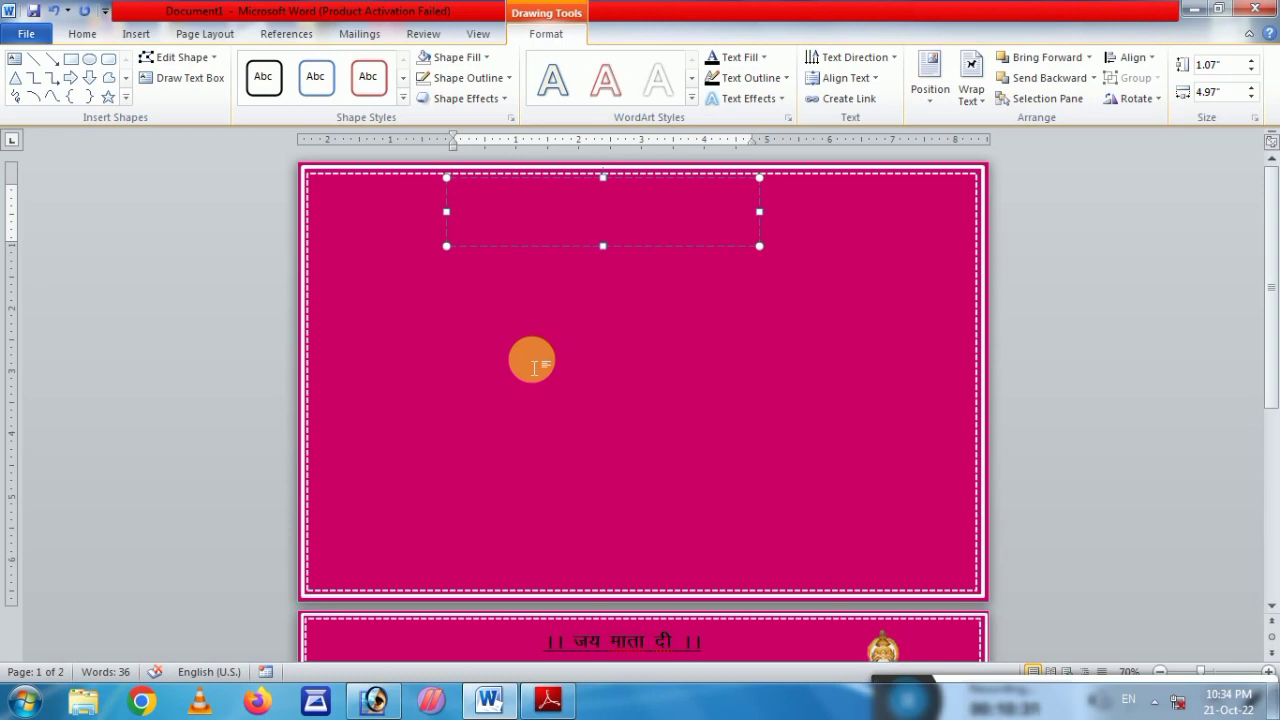
- Choose the Kruti Dev 010 Hindi font and place the cursor in the title text box
left_click(84, 40)
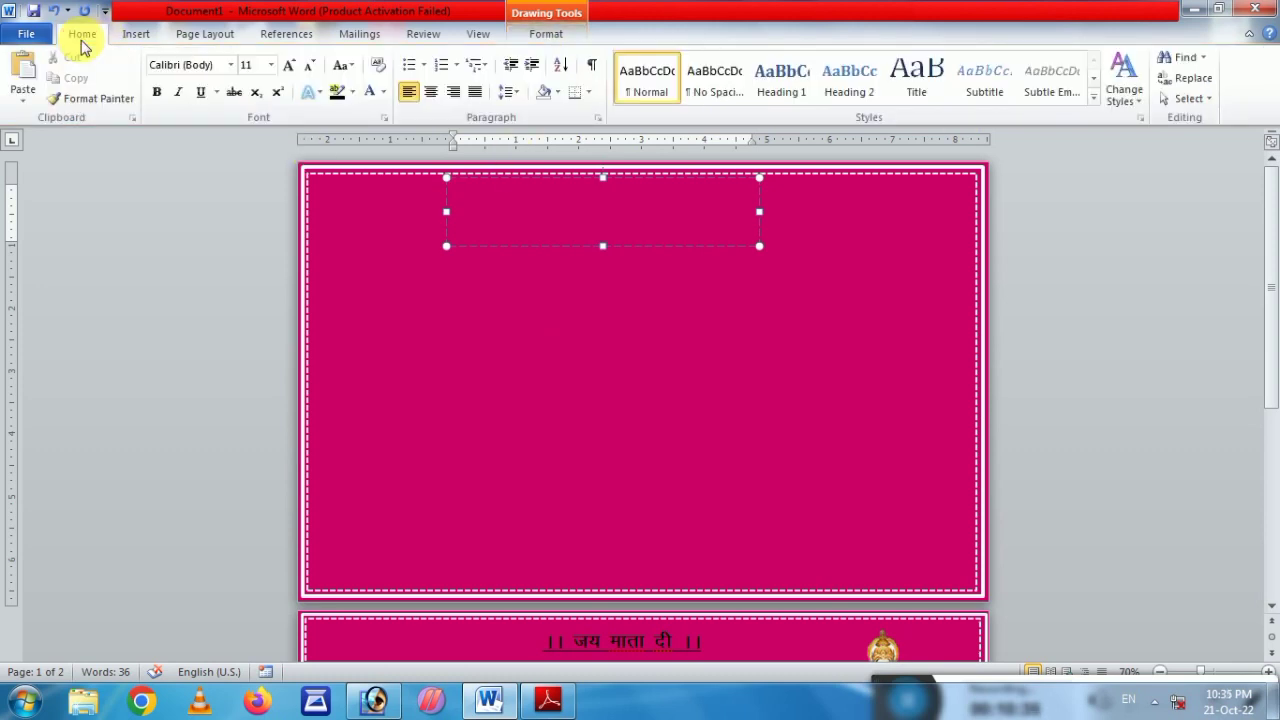
left_click(231, 66)
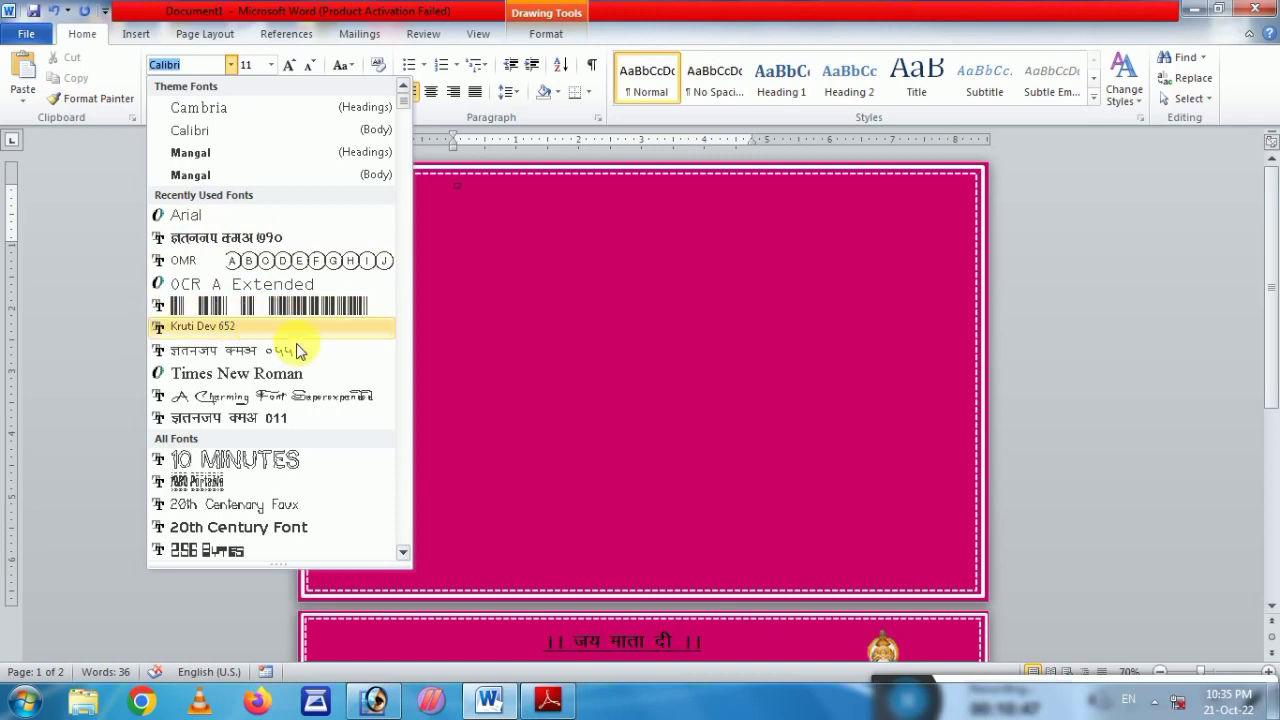
scroll(258, 378, "down", 3)
scroll(270, 325, "down", 3)
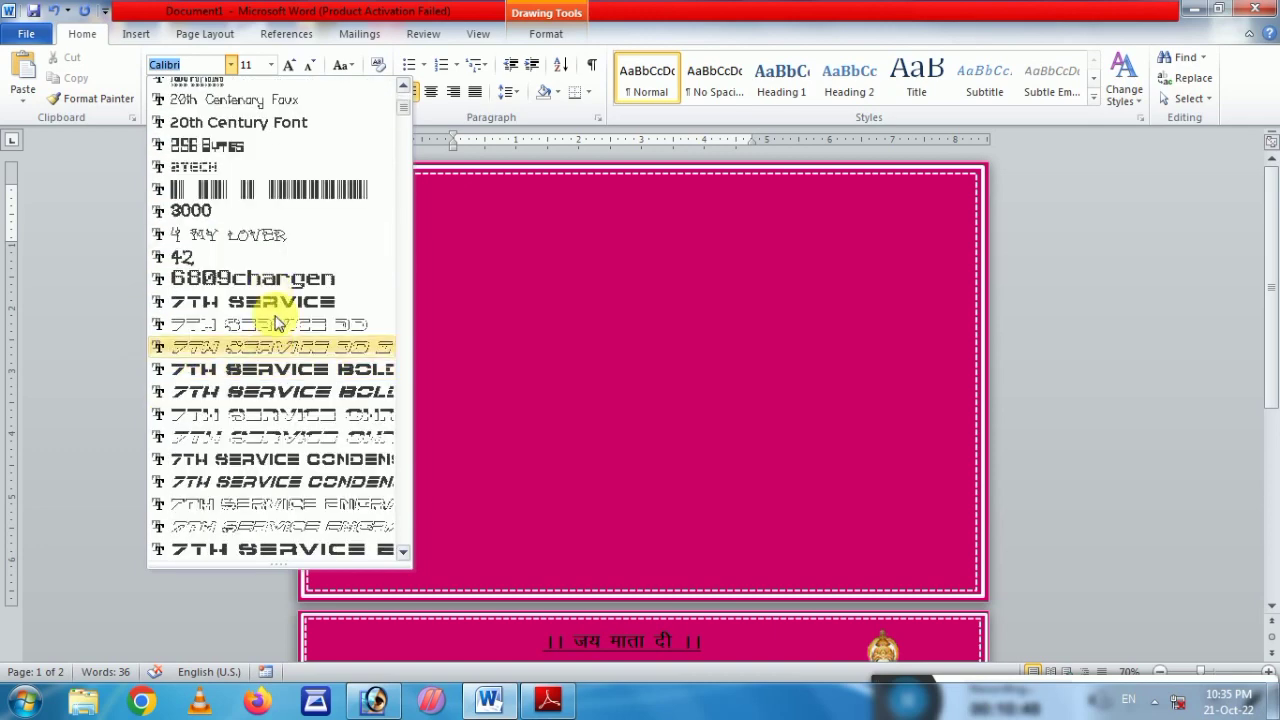
scroll(263, 328, "down", 3)
scroll(263, 313, "down", 3)
scroll(261, 318, "down", 5)
scroll(277, 343, "down", 5)
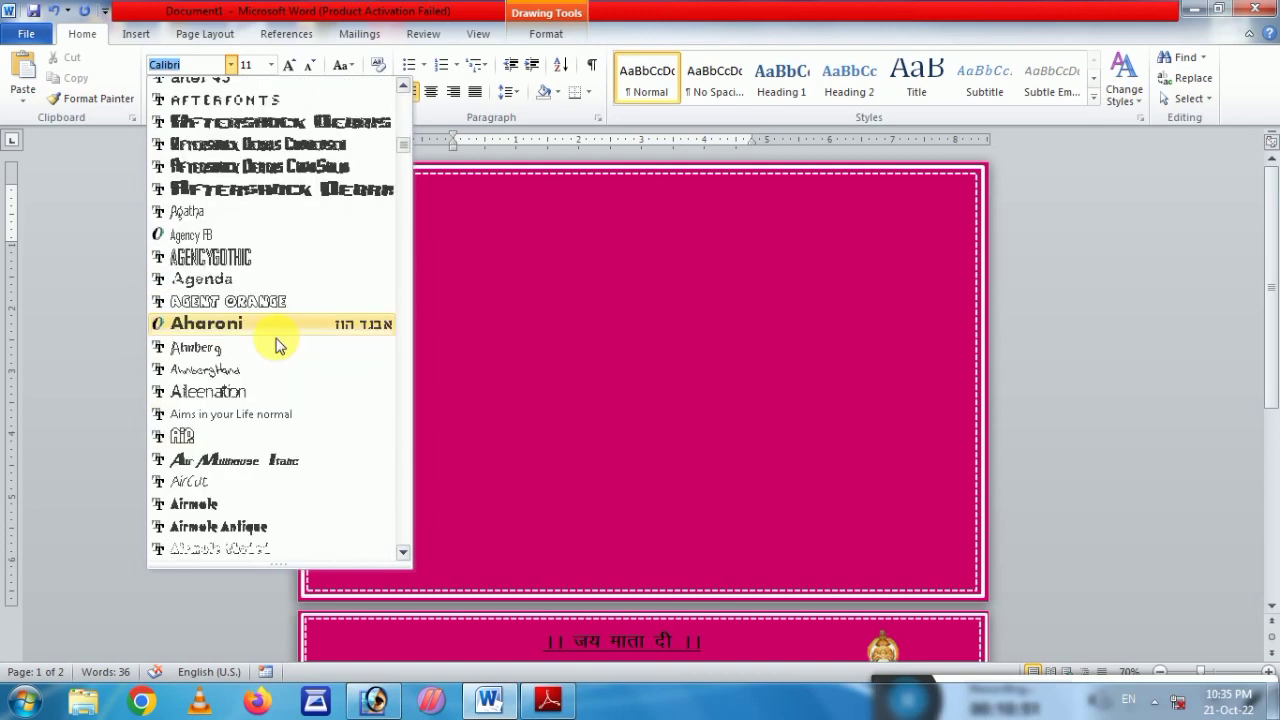
scroll(274, 326, "down", 5)
scroll(276, 370, "down", 5)
scroll(272, 370, "down", 5)
scroll(300, 372, "down", 5)
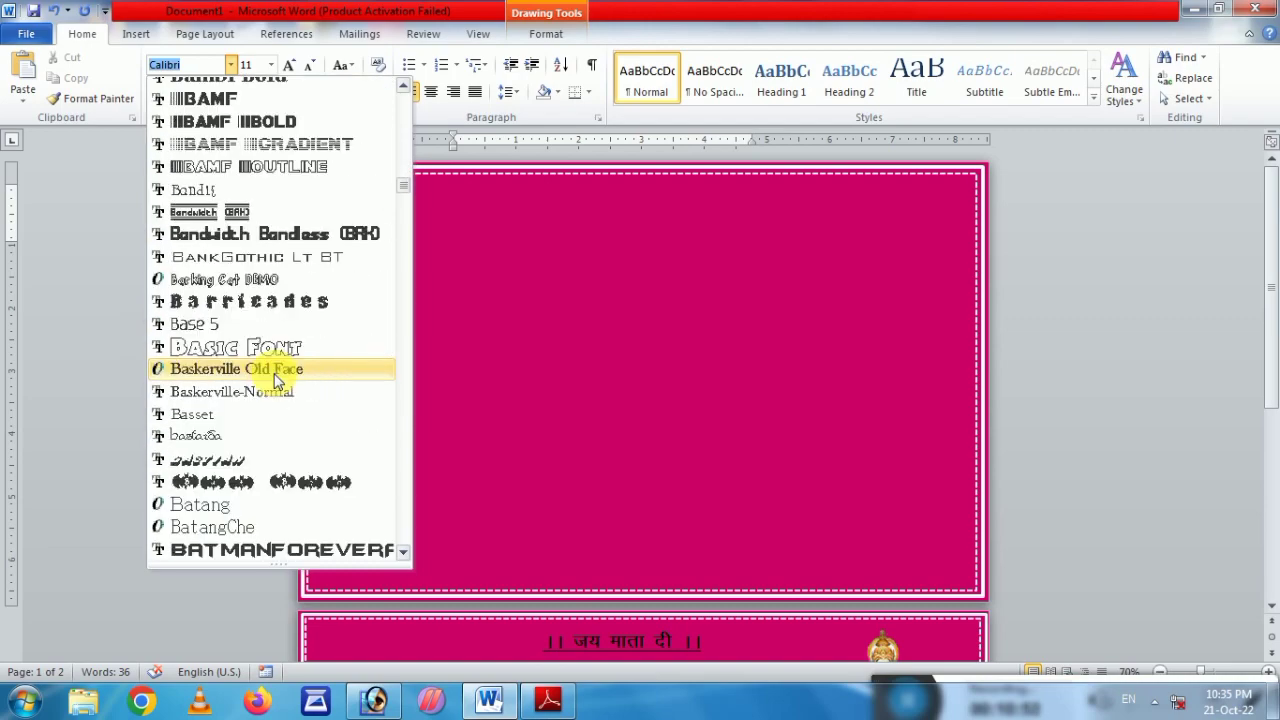
scroll(290, 385, "down", 5)
scroll(285, 398, "down", 5)
scroll(289, 403, "down", 5)
scroll(294, 403, "down", 5)
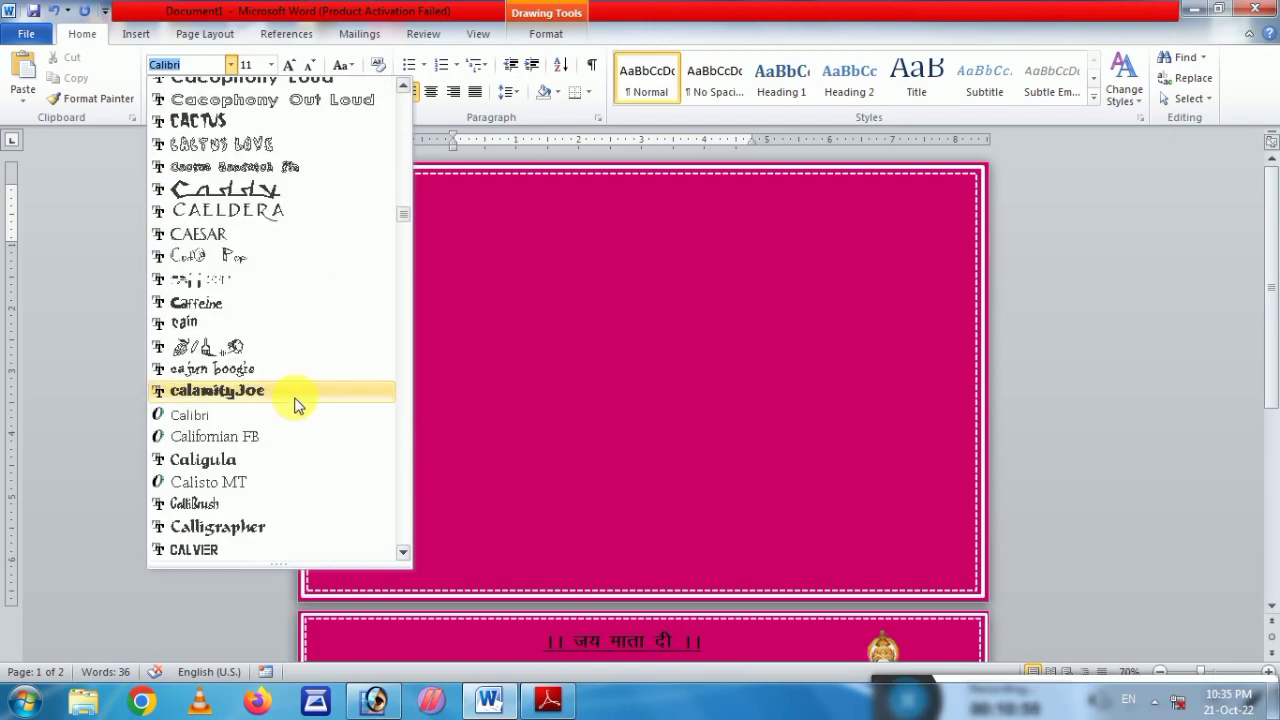
scroll(297, 400, "down", 5)
scroll(303, 424, "down", 5)
scroll(296, 414, "down", 5)
scroll(295, 405, "down", 5)
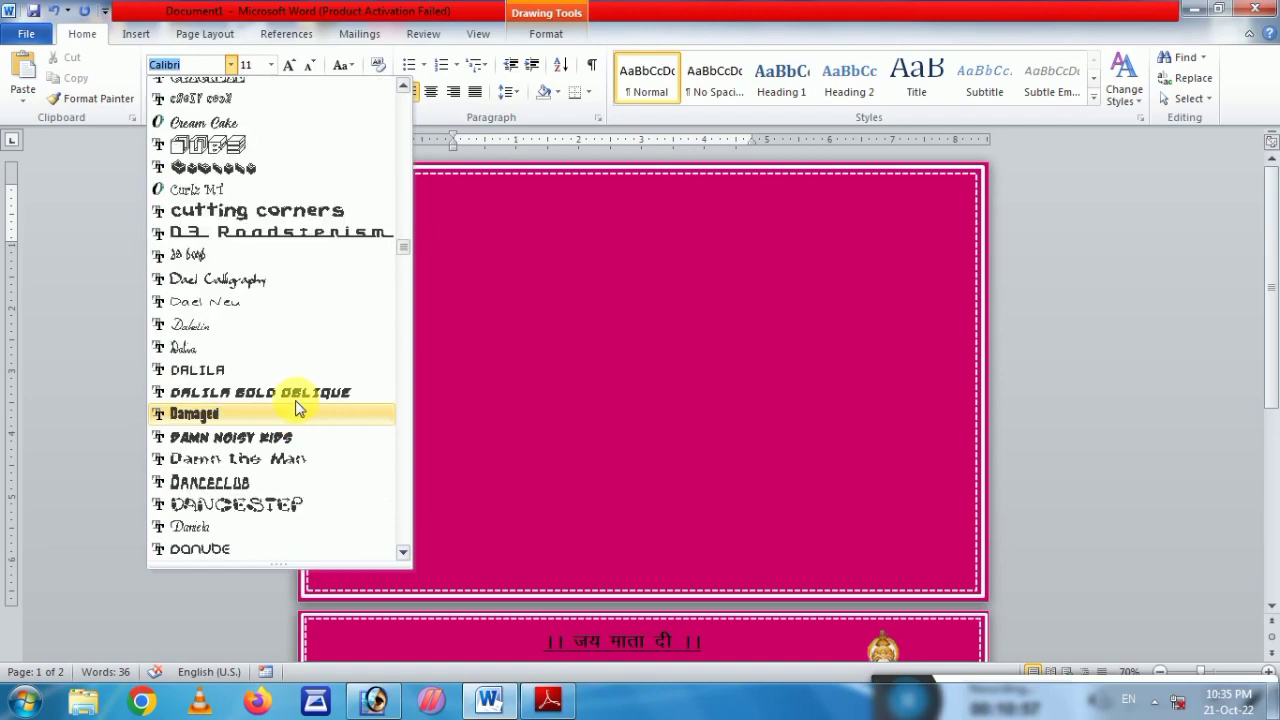
scroll(297, 404, "down", 5)
scroll(303, 420, "down", 5)
scroll(305, 425, "down", 5)
scroll(306, 425, "down", 5)
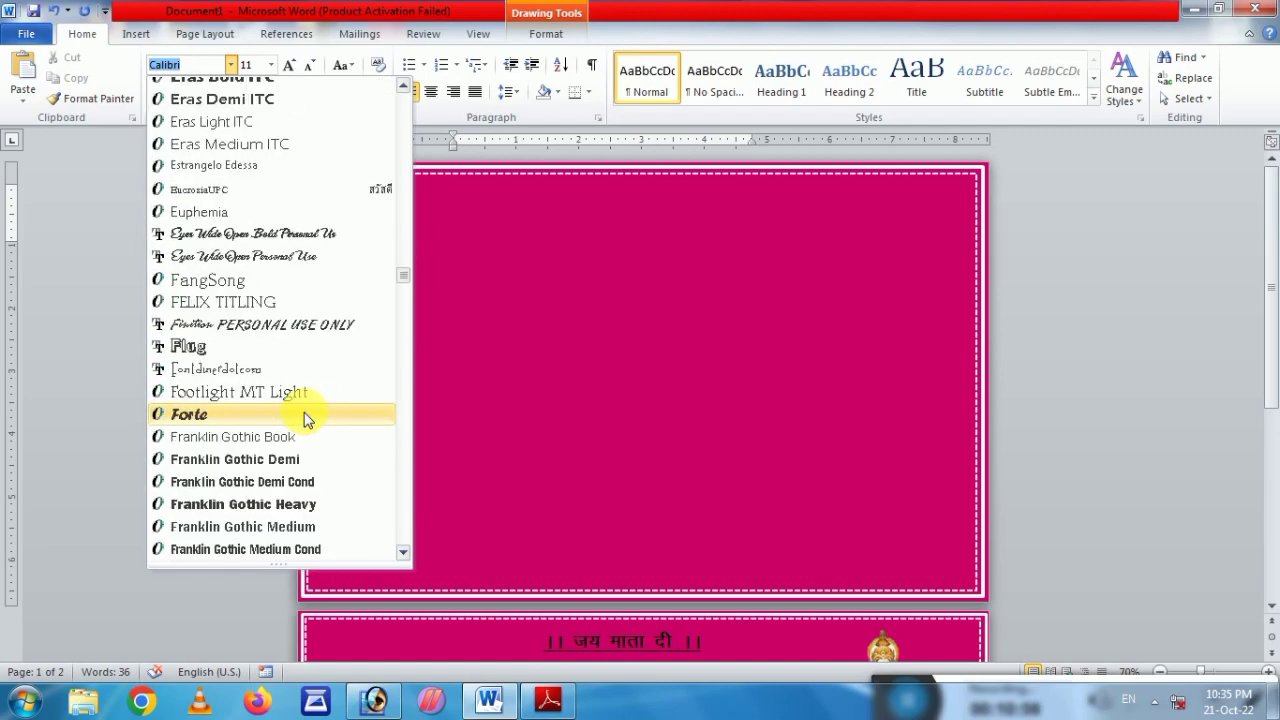
scroll(305, 418, "down", 5)
scroll(306, 422, "down", 5)
scroll(306, 428, "down", 5)
scroll(306, 430, "down", 5)
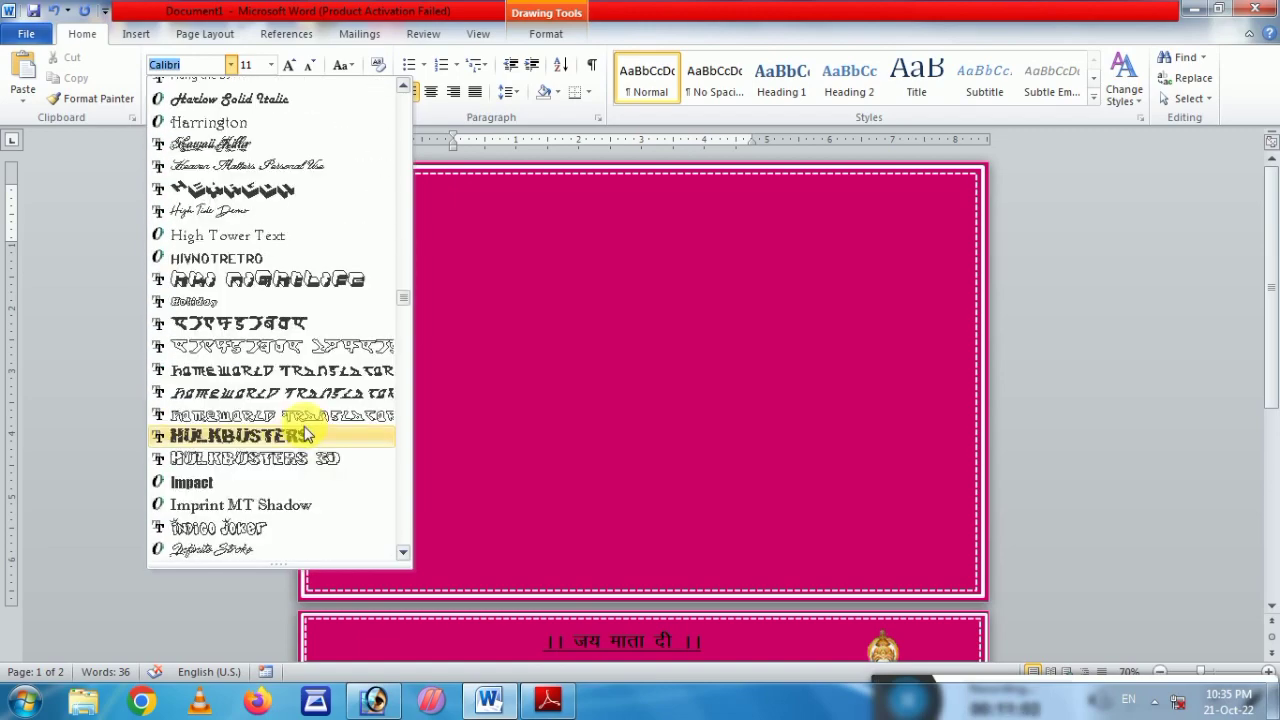
scroll(307, 432, "down", 5)
scroll(309, 432, "down", 5)
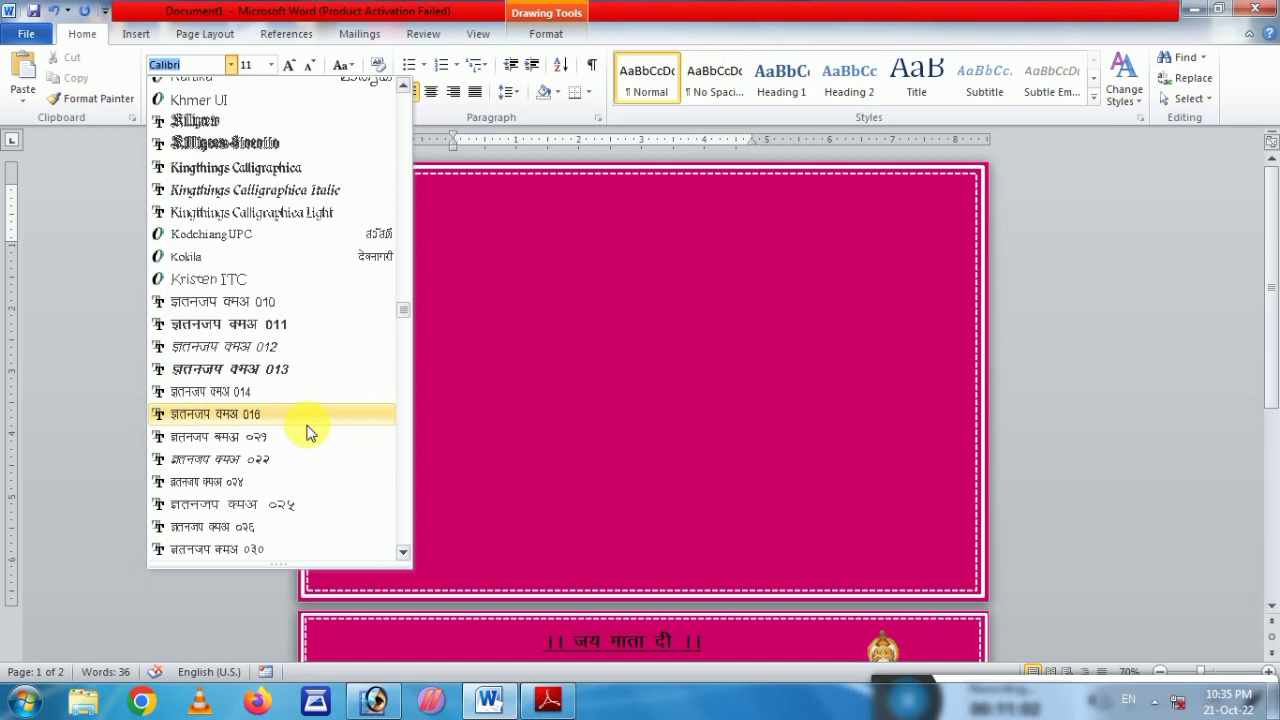
left_click(258, 301)
left_click(518, 240)
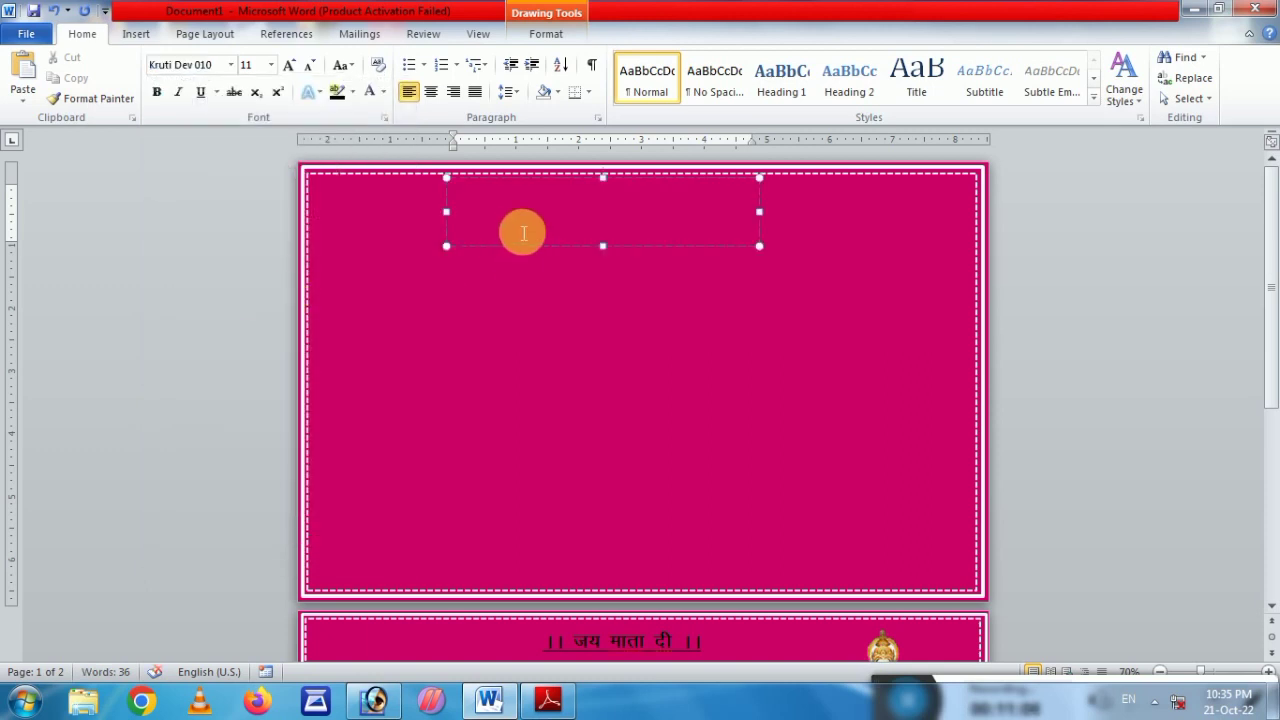
- Enlarge the जय माता दी heading text in Kruti Dev to 48 pt
left_click(289, 65)
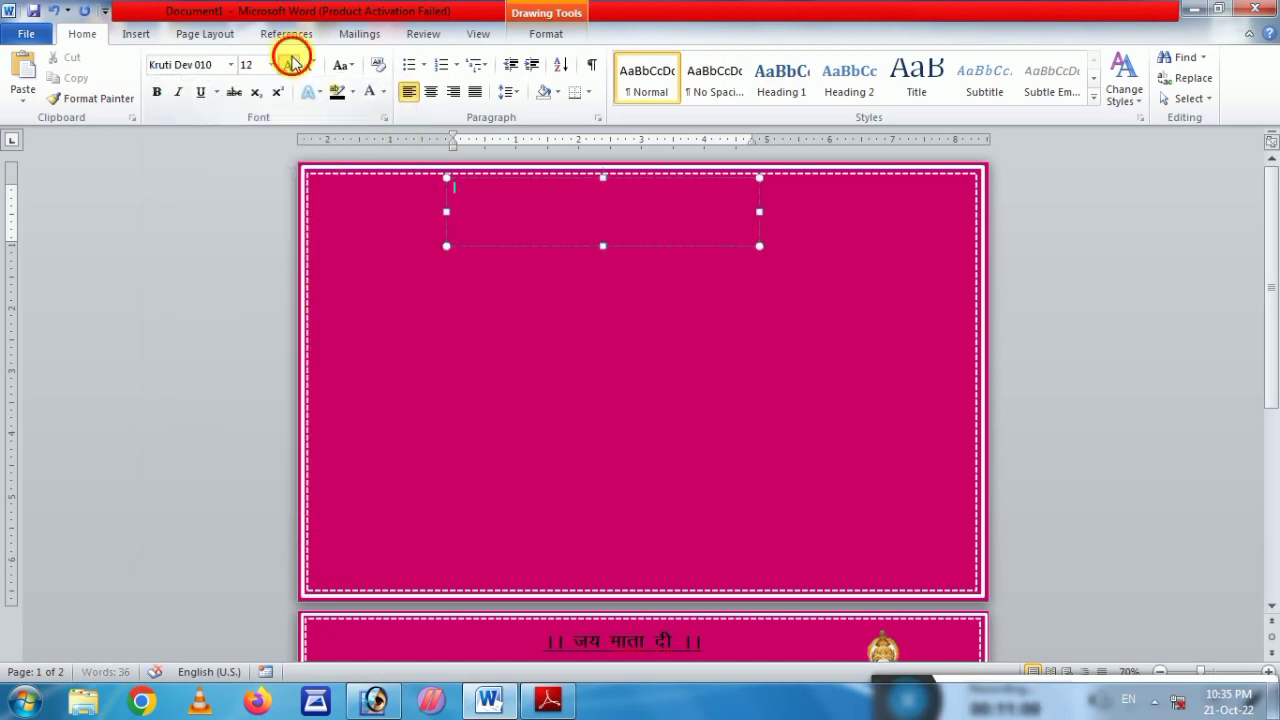
left_click(289, 65)
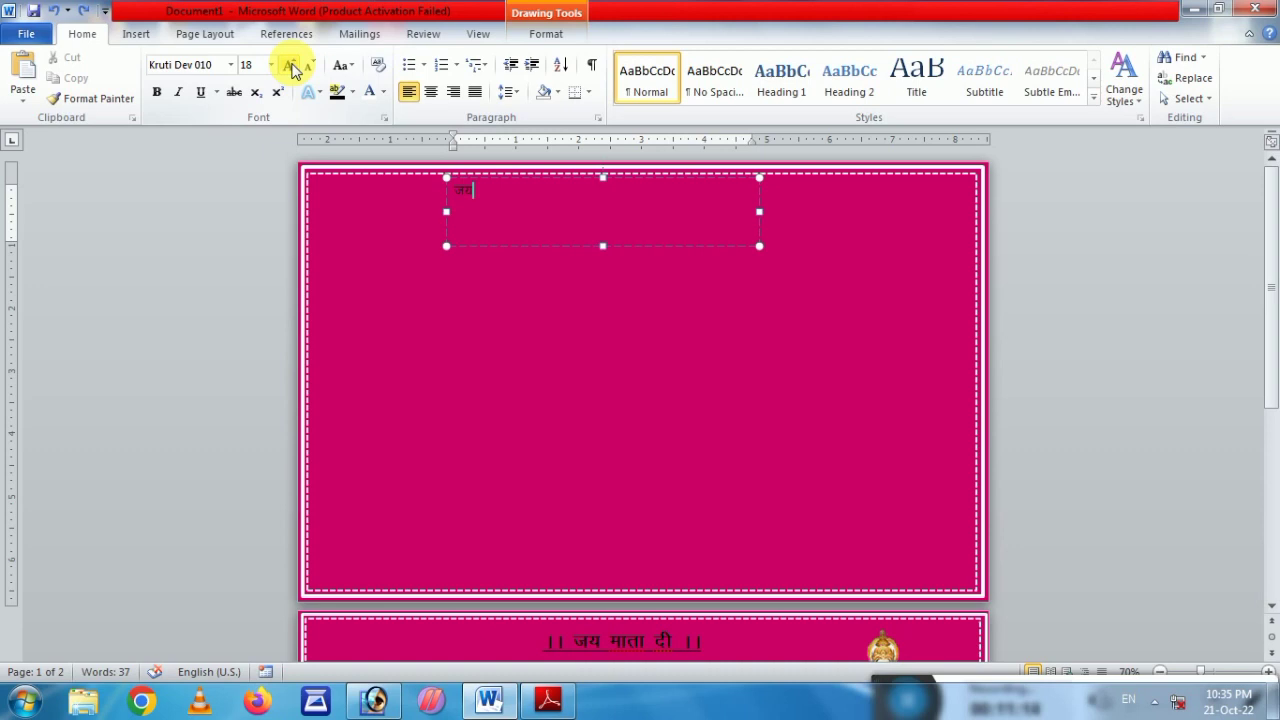
type("e")
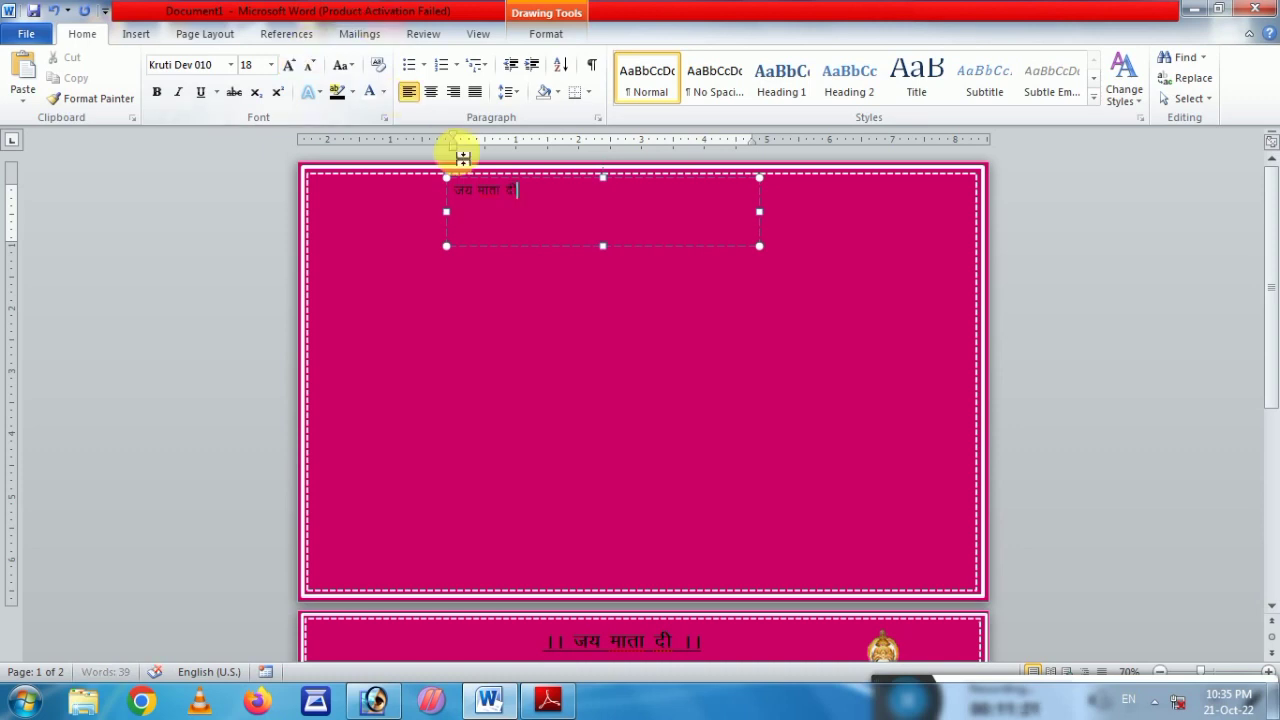
left_click(532, 203)
left_click_drag(541, 201, 468, 200)
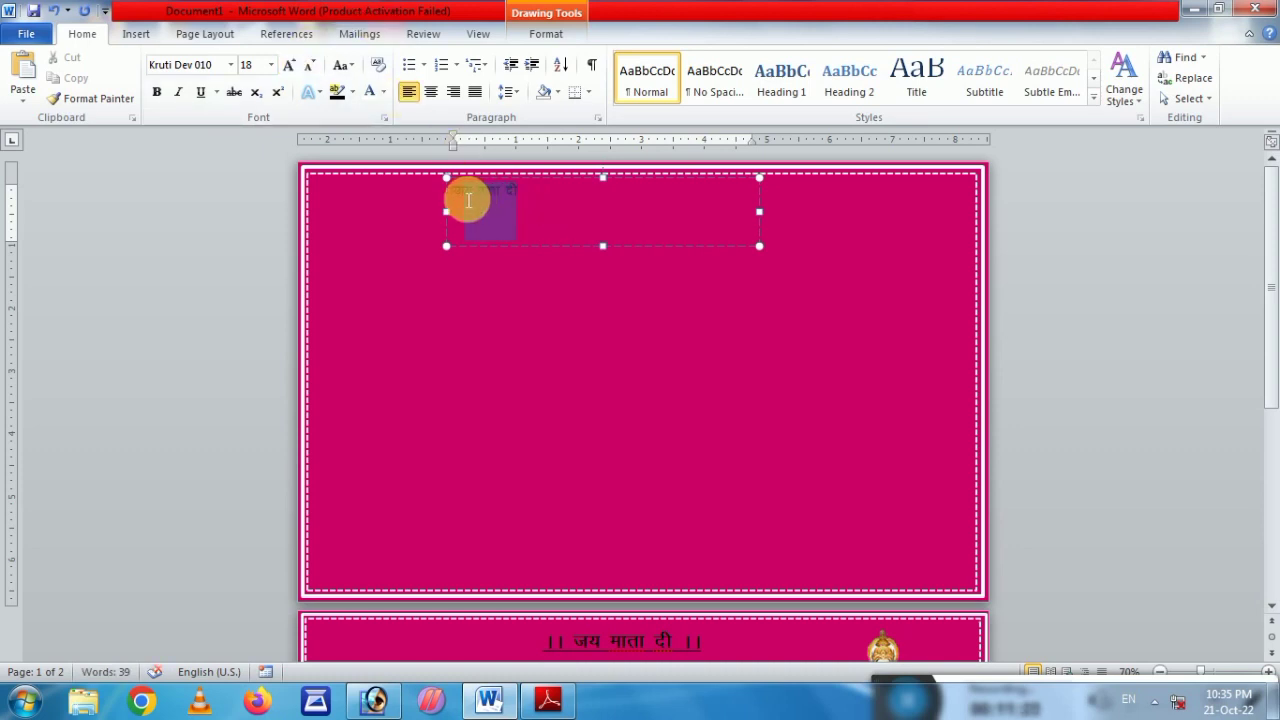
left_click(293, 64)
left_click(293, 64)
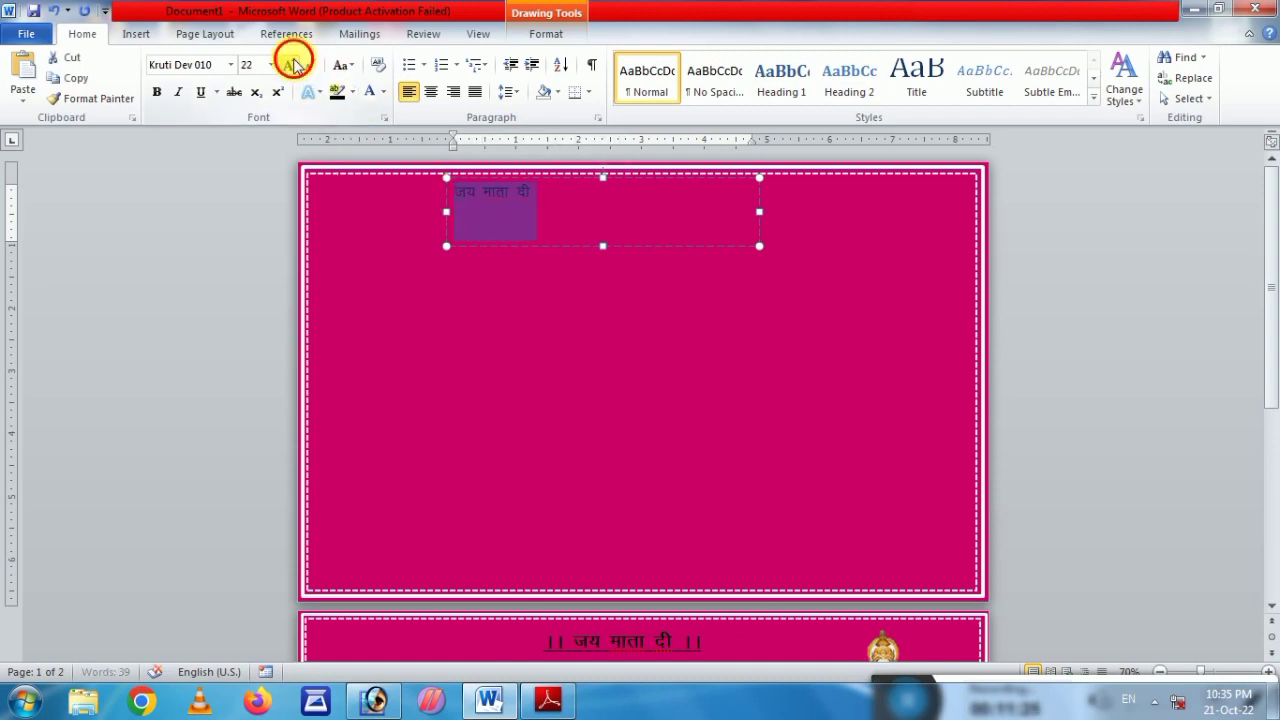
left_click(293, 64)
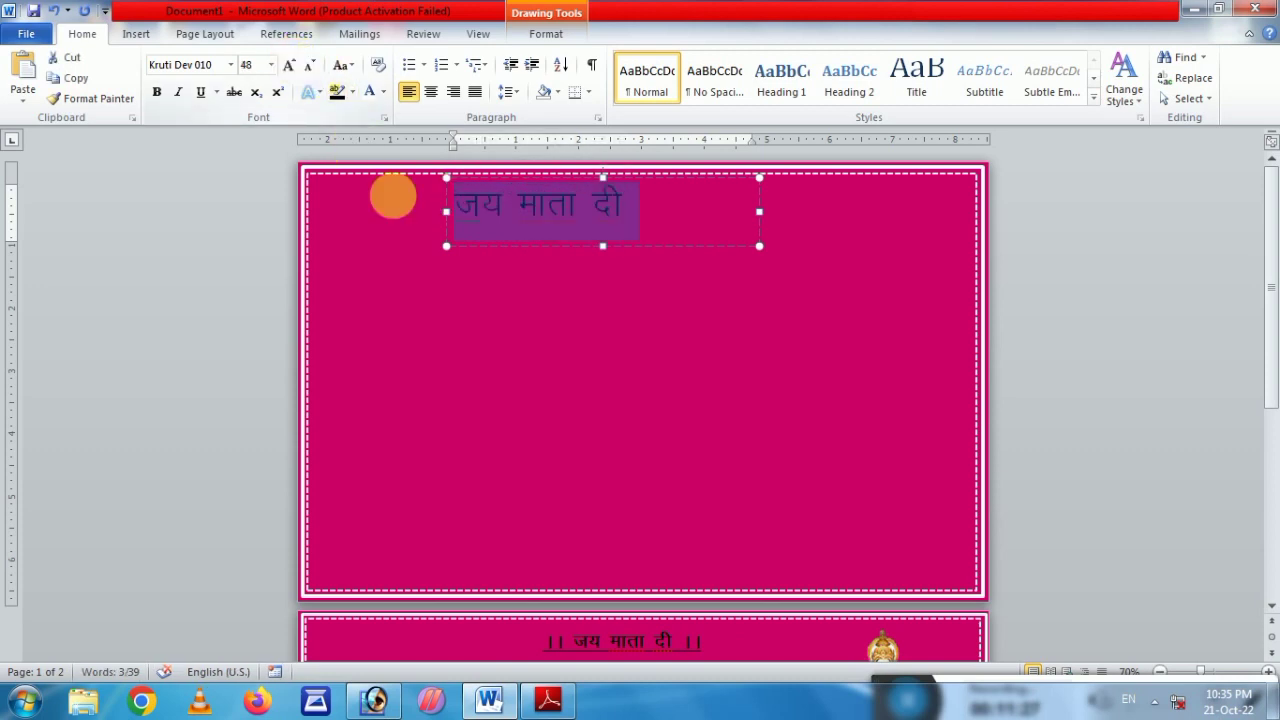
- Make the heading bold, centred and underlined
left_click(158, 92)
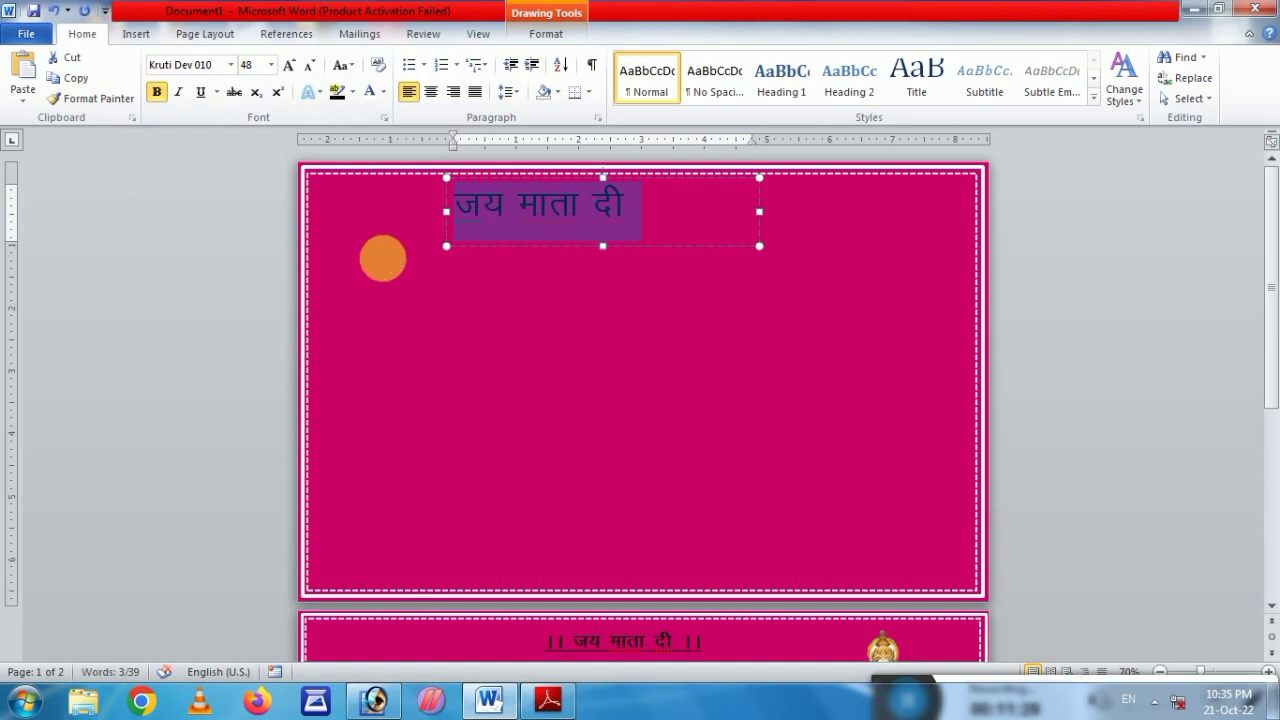
key("ctrl+e")
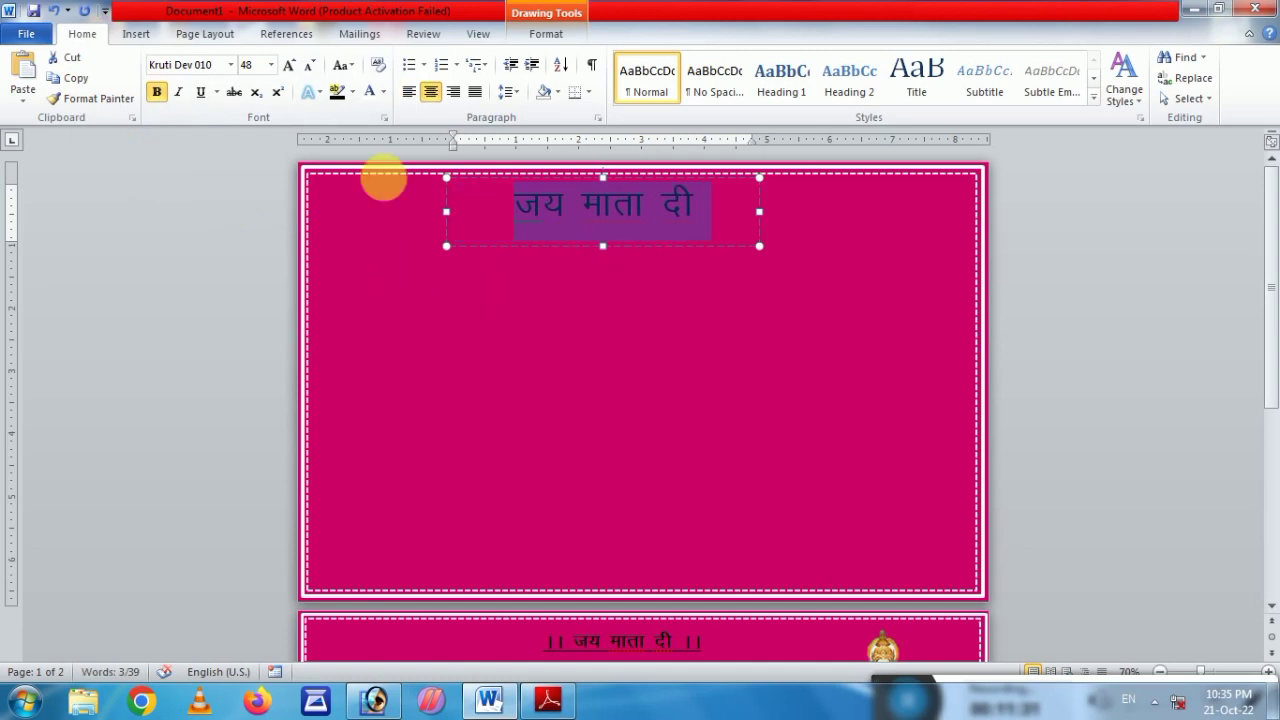
left_click(199, 93)
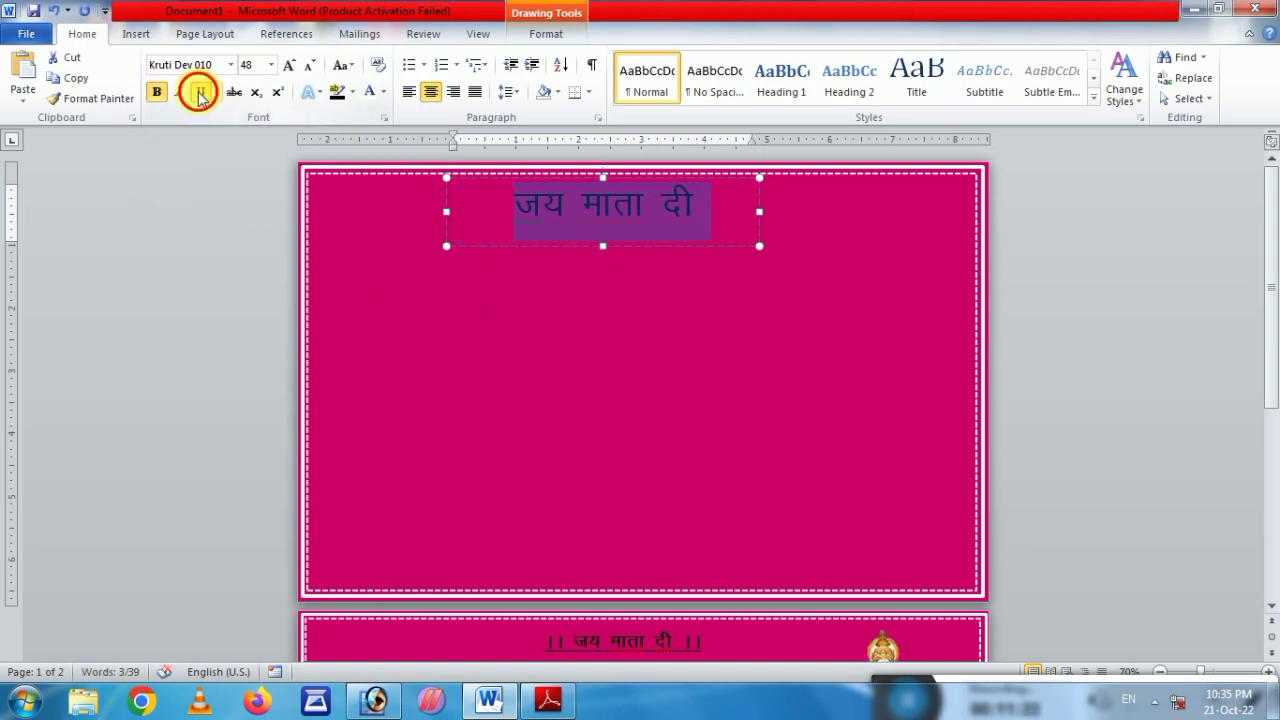
left_click(608, 280)
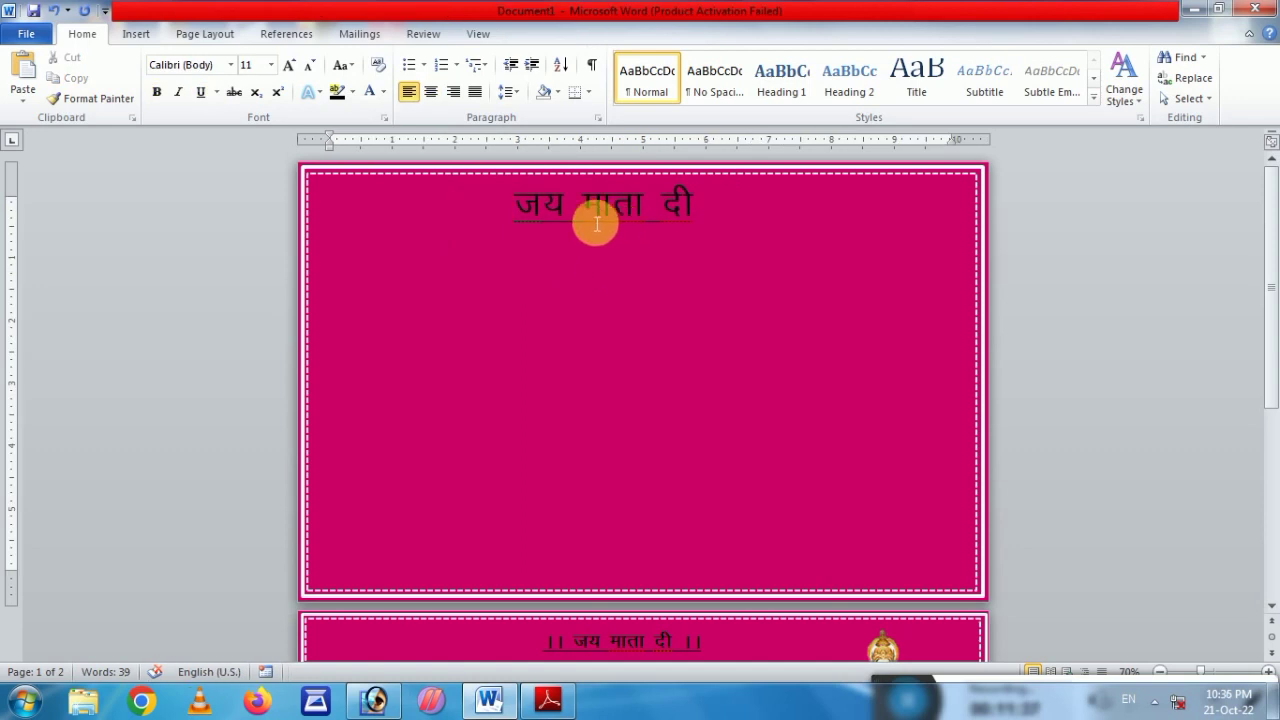
- Add ।। danda marks at both the start and end of the heading
left_click(523, 225)
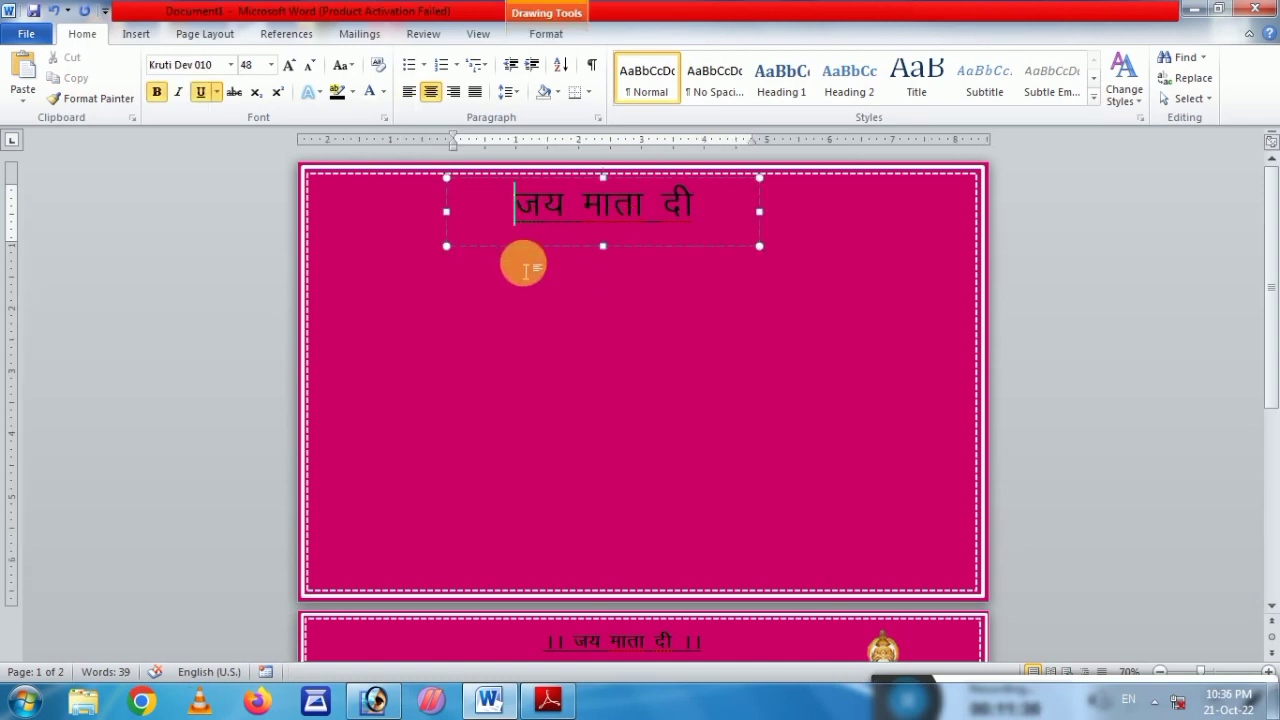
type("A")
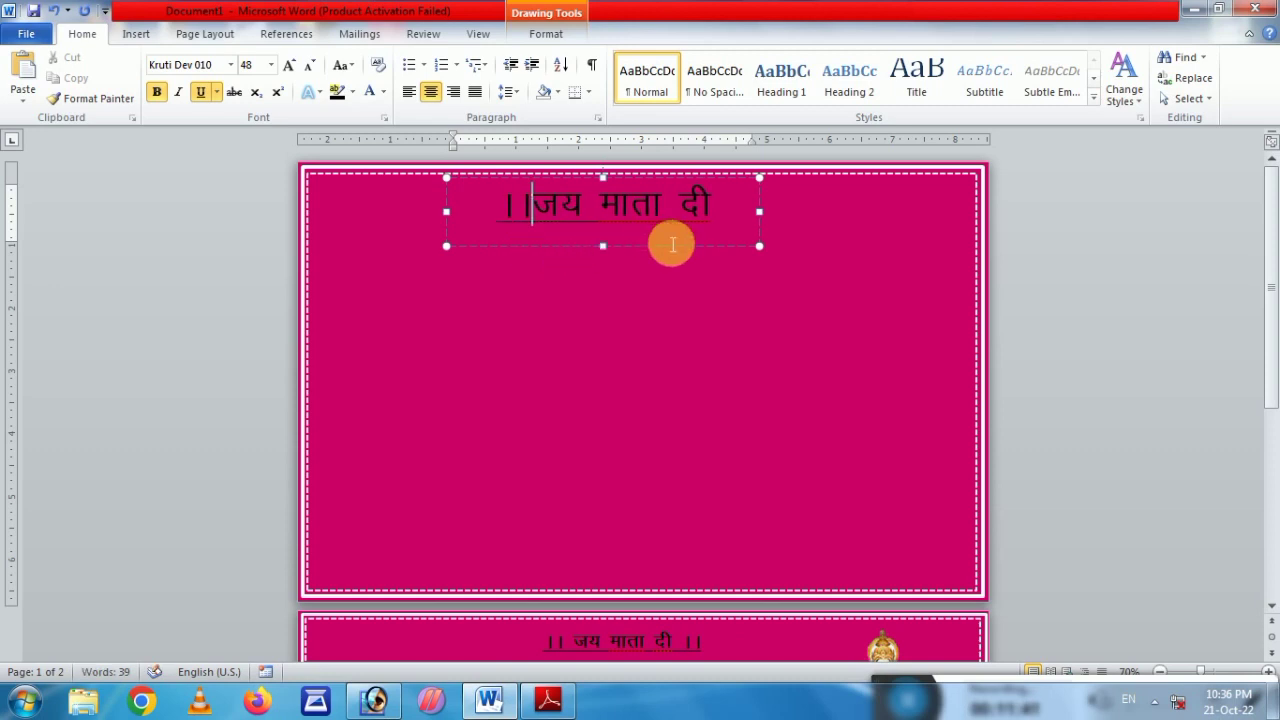
type("A")
left_click_drag(531, 224, 508, 224)
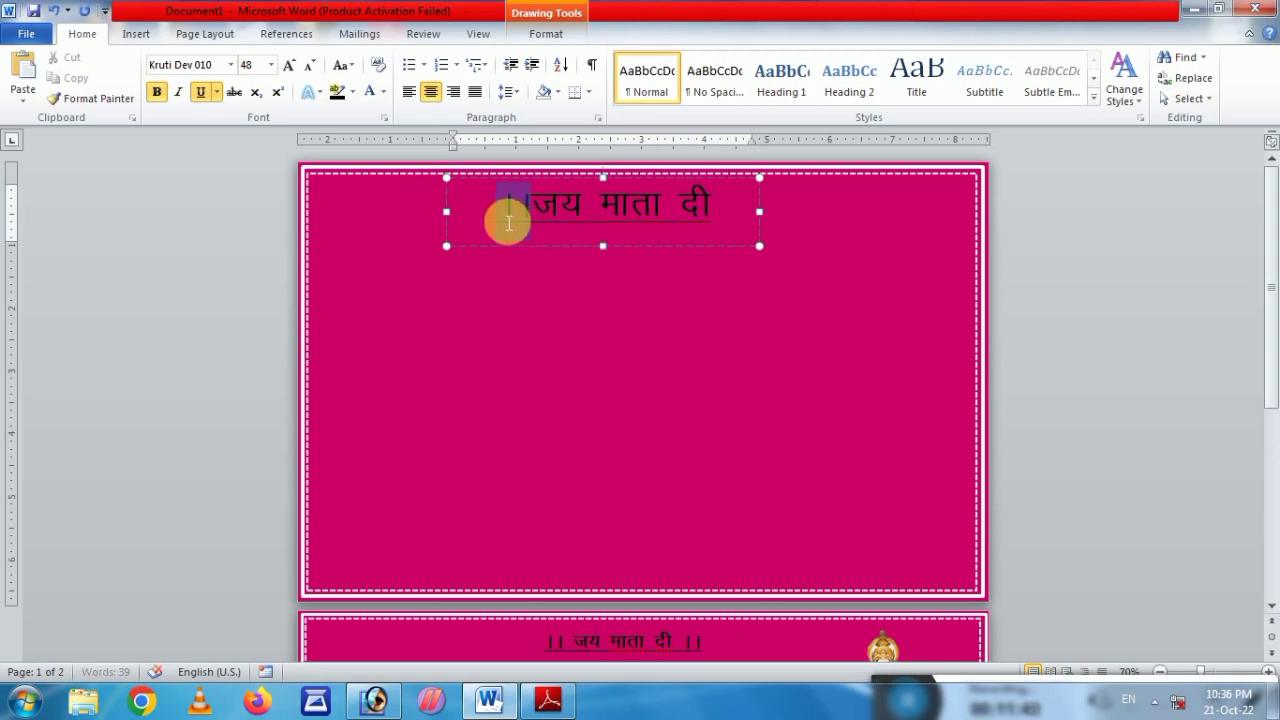
left_click(554, 216)
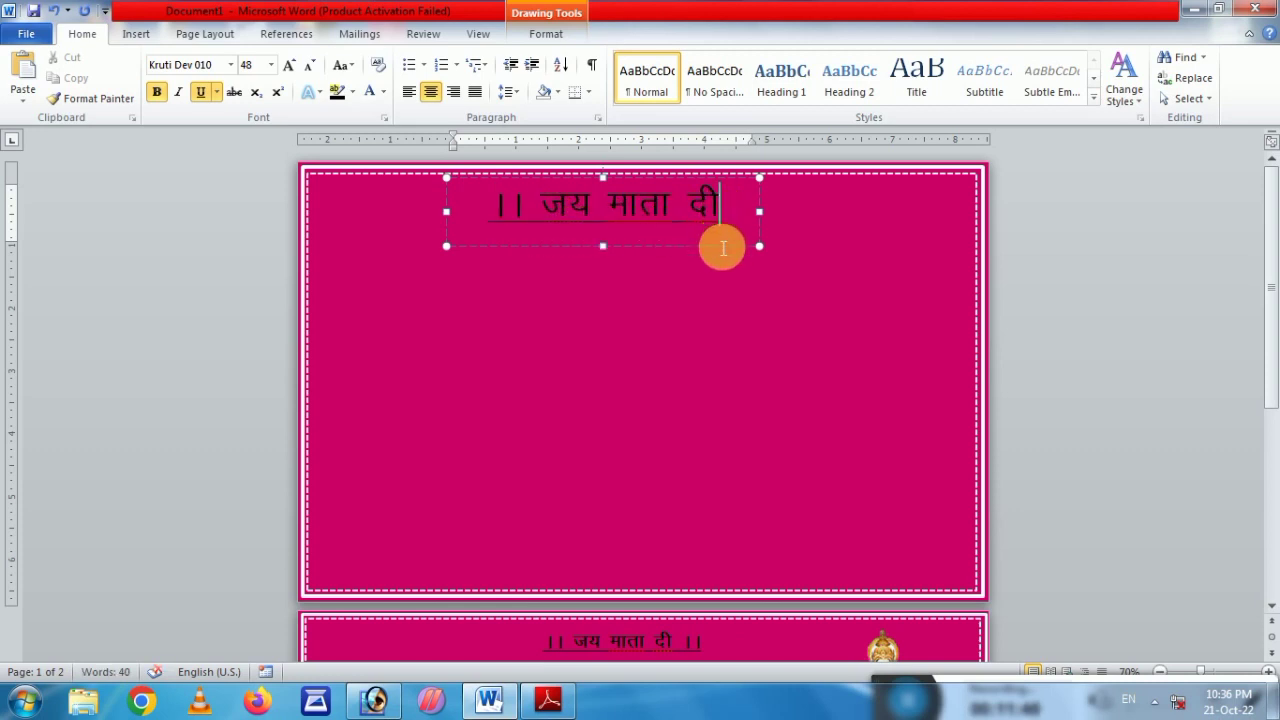
left_click(721, 240)
type("AA")
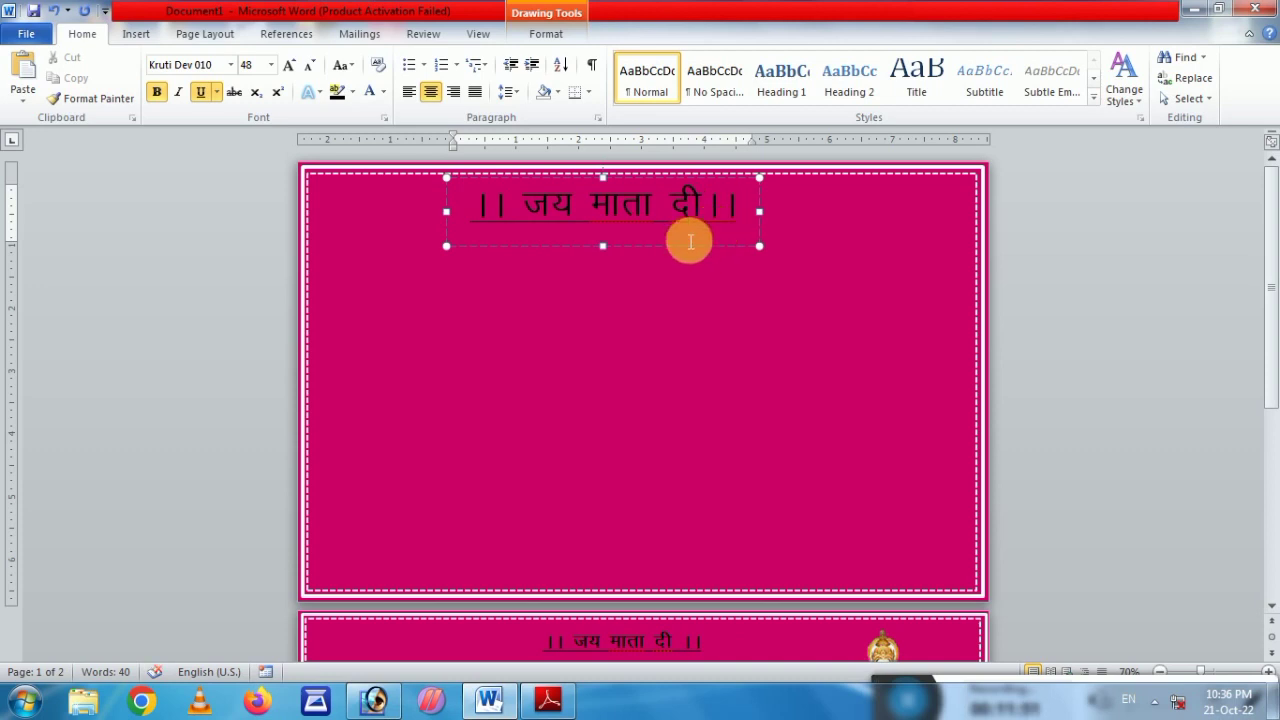
left_click(664, 285)
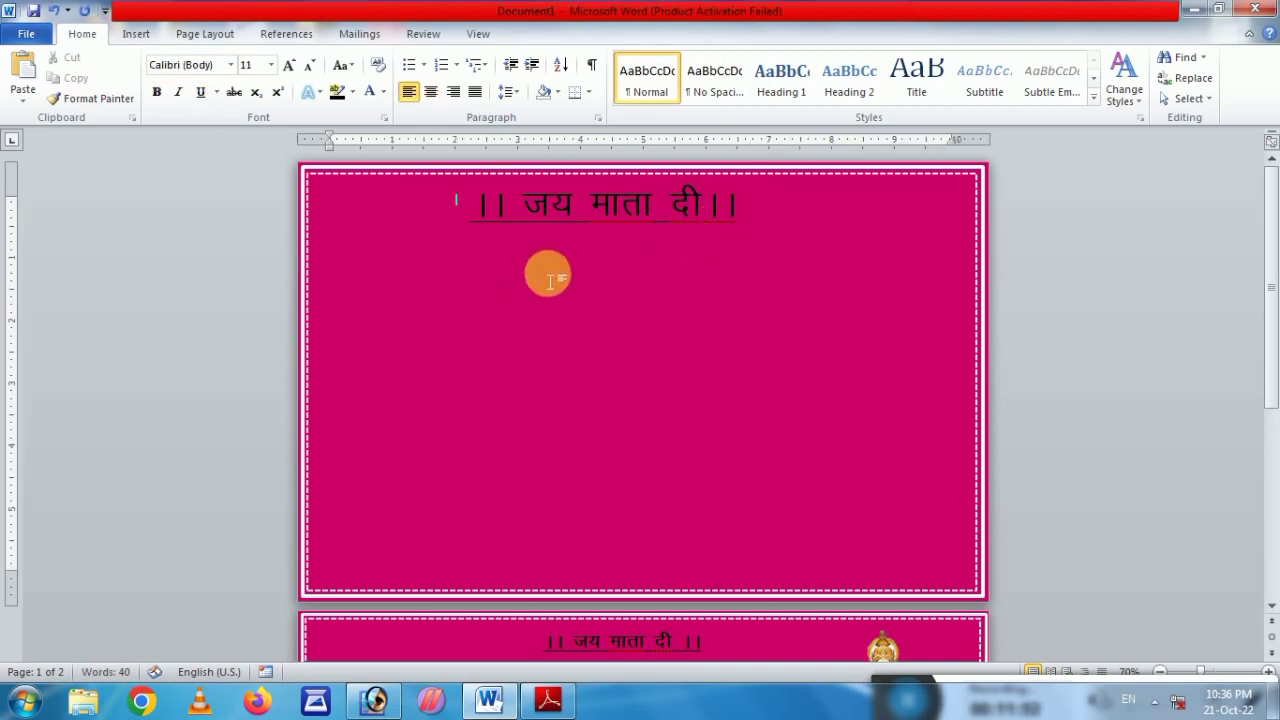
left_click(479, 220)
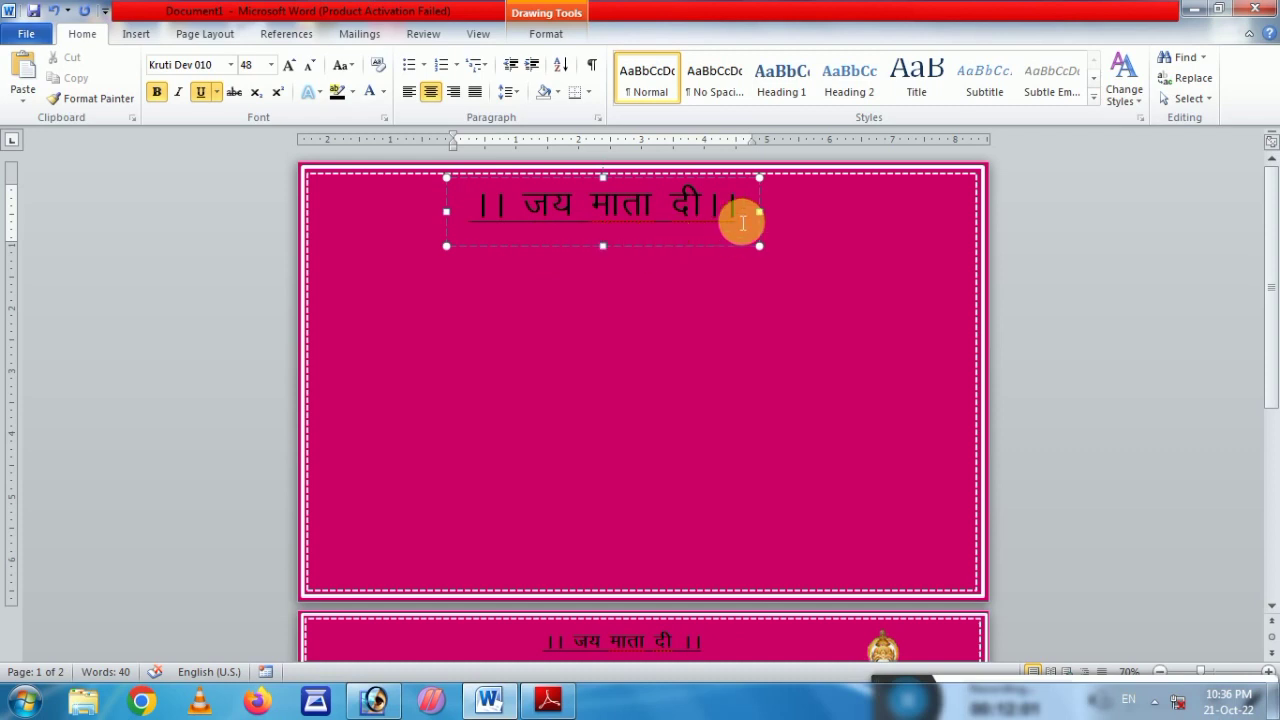
left_click(520, 295)
scroll(530, 318, "down", 1)
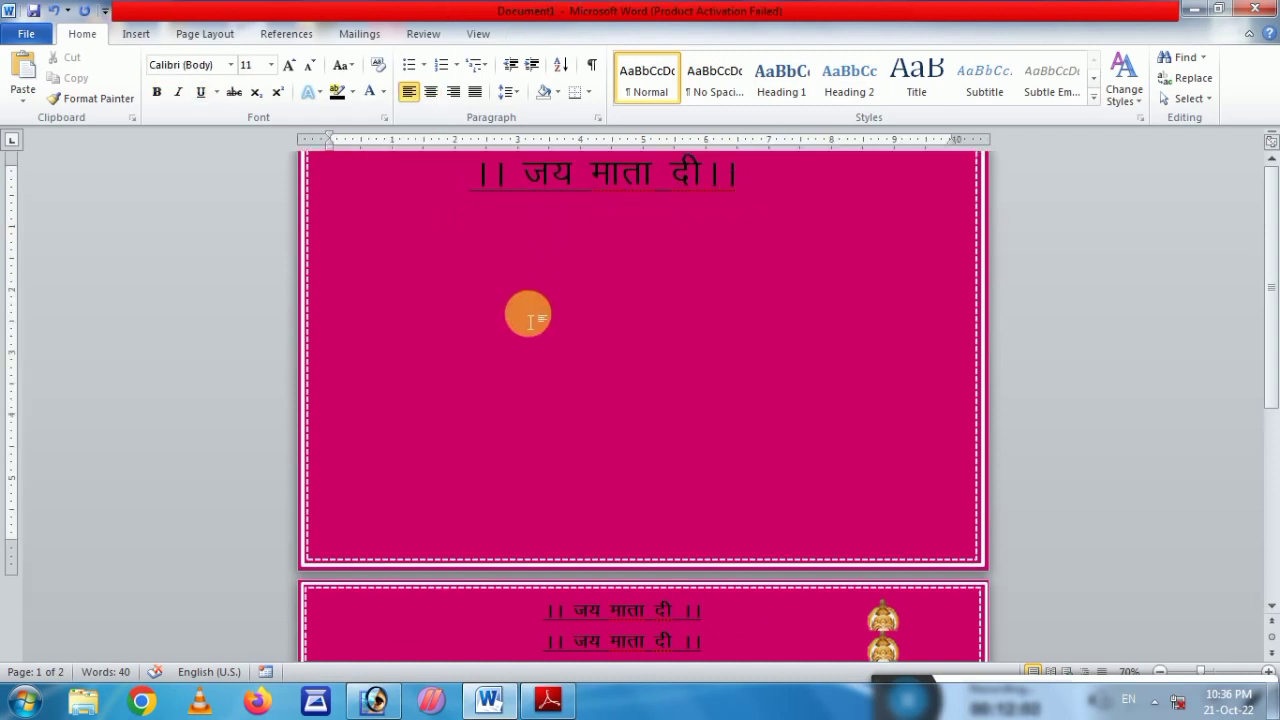
scroll(534, 335, "down", 5)
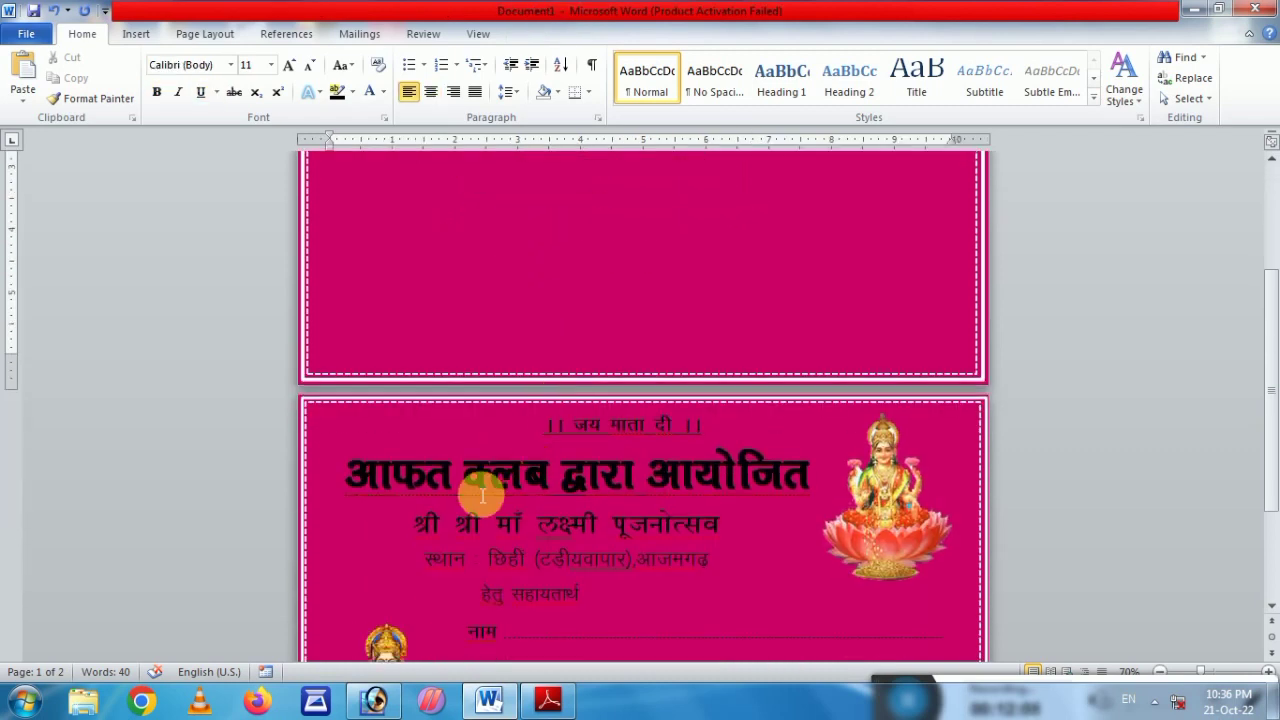
scroll(709, 488, "up", 2)
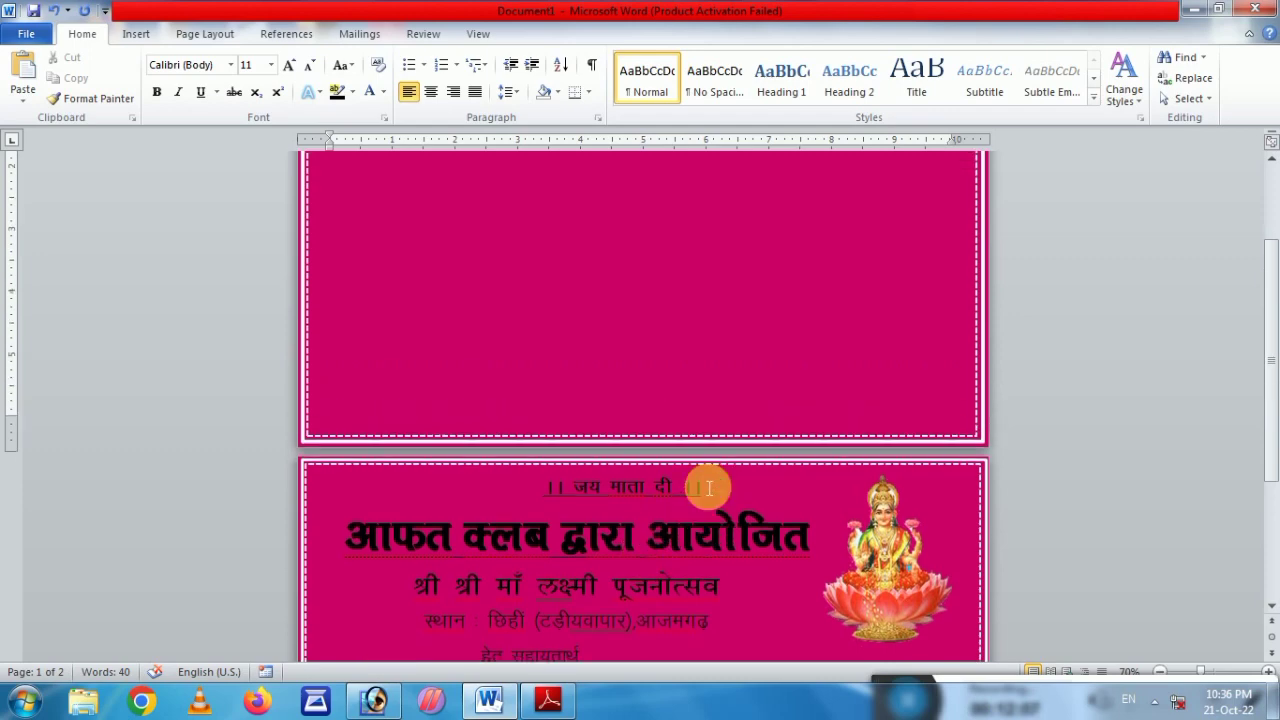
scroll(709, 488, "down", 3)
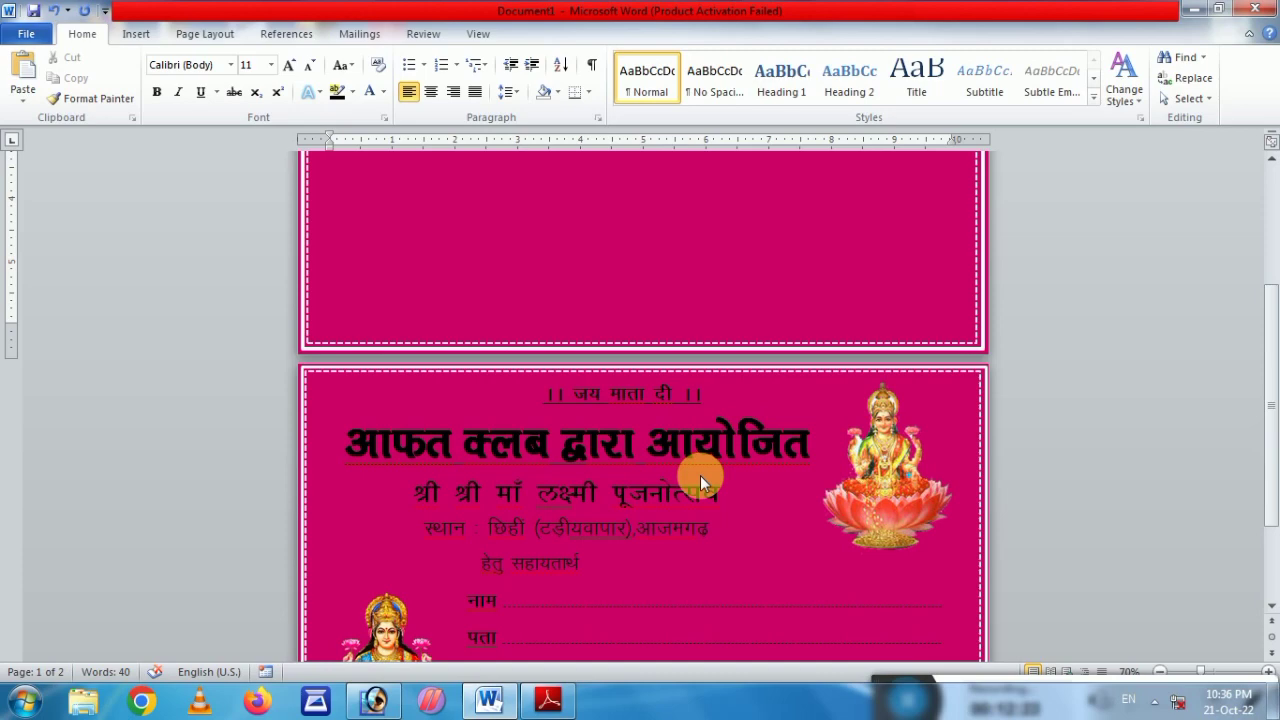
scroll(700, 475, "up", 5)
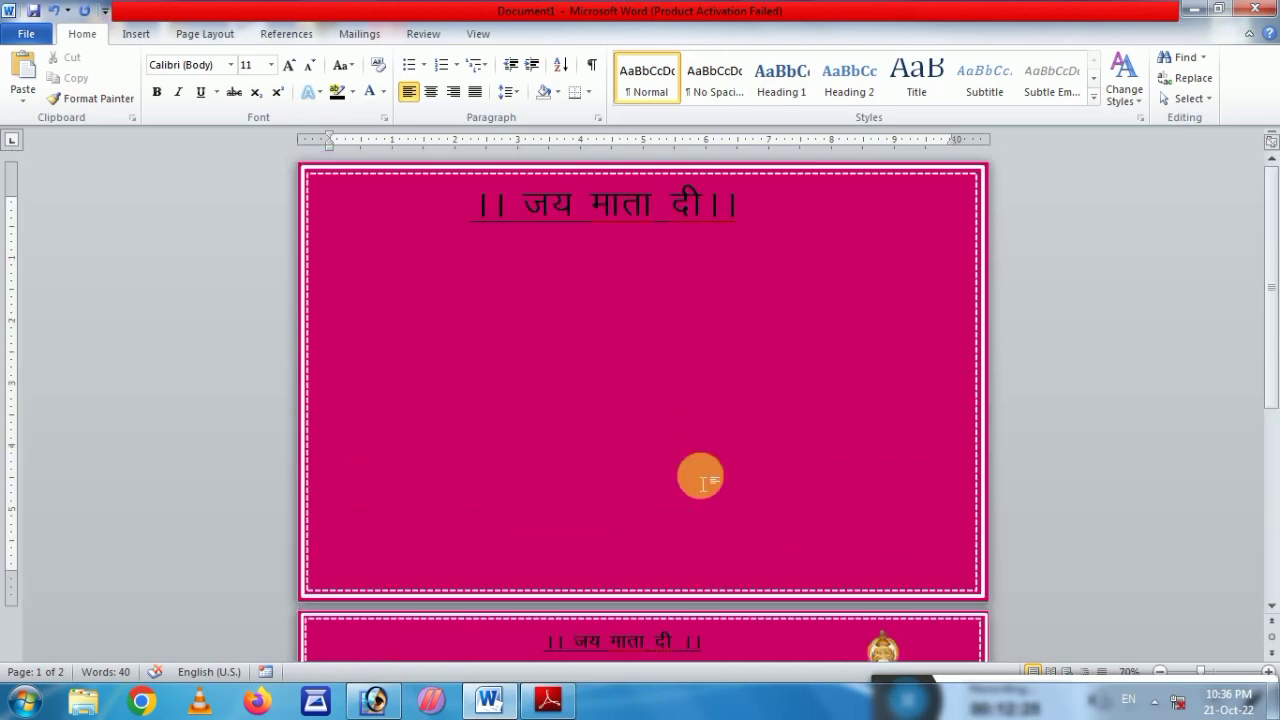
- Copy the ।। जय माता दी ।। box below the original, enlarge it and select its text
left_click(538, 210)
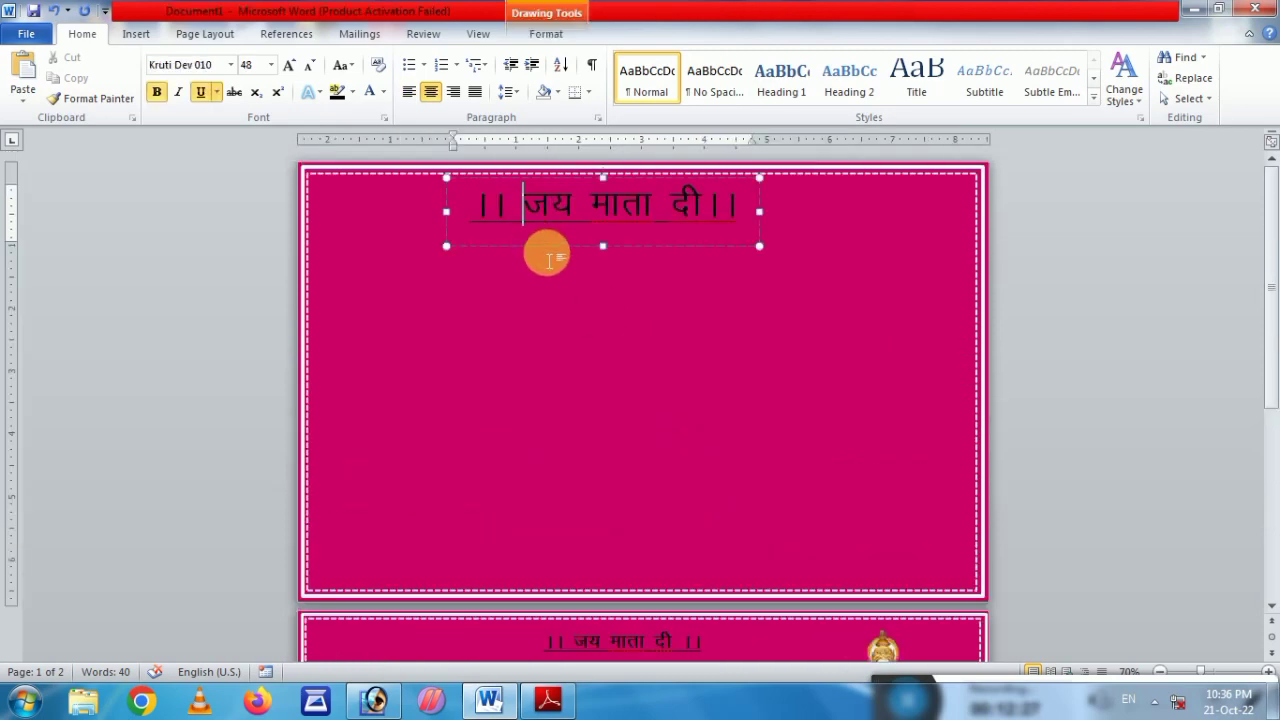
mouse_move(549, 249)
left_mouse_down()
mouse_move(564, 261)
mouse_move(427, 313)
mouse_move(424, 290)
left_mouse_up()
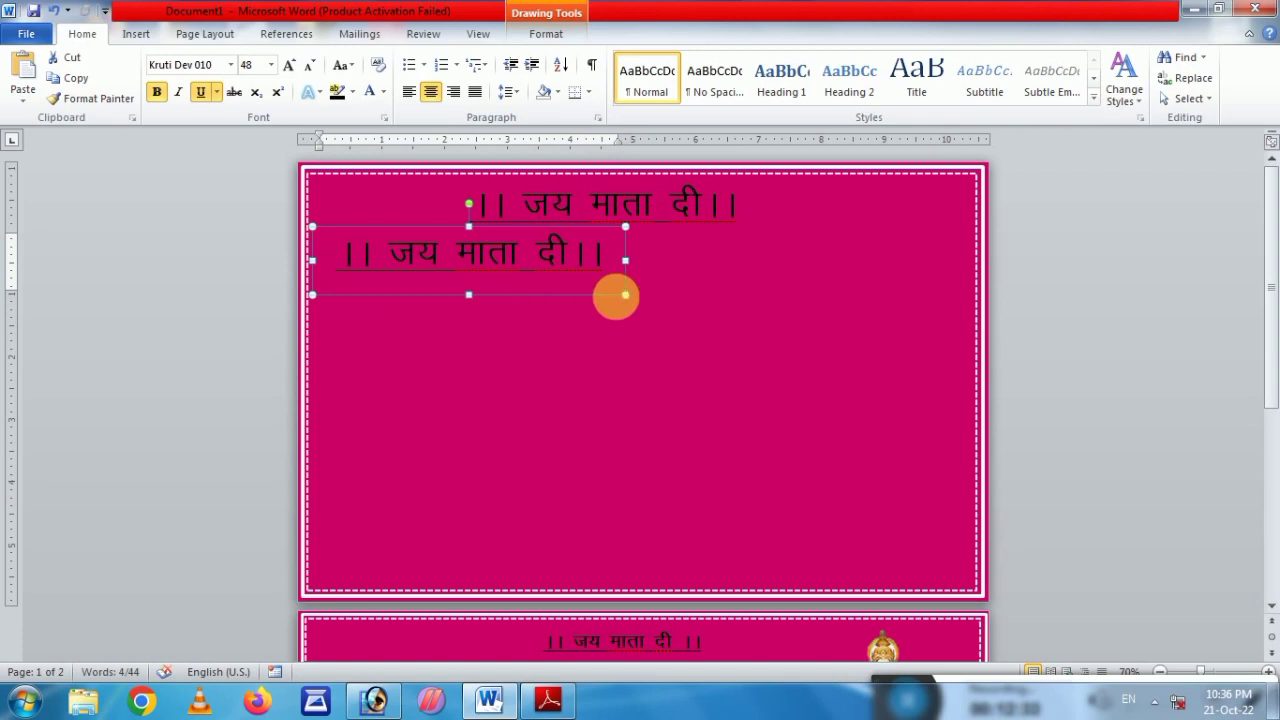
mouse_move(625, 295)
left_mouse_down()
mouse_move(845, 400)
mouse_move(900, 408)
left_mouse_up()
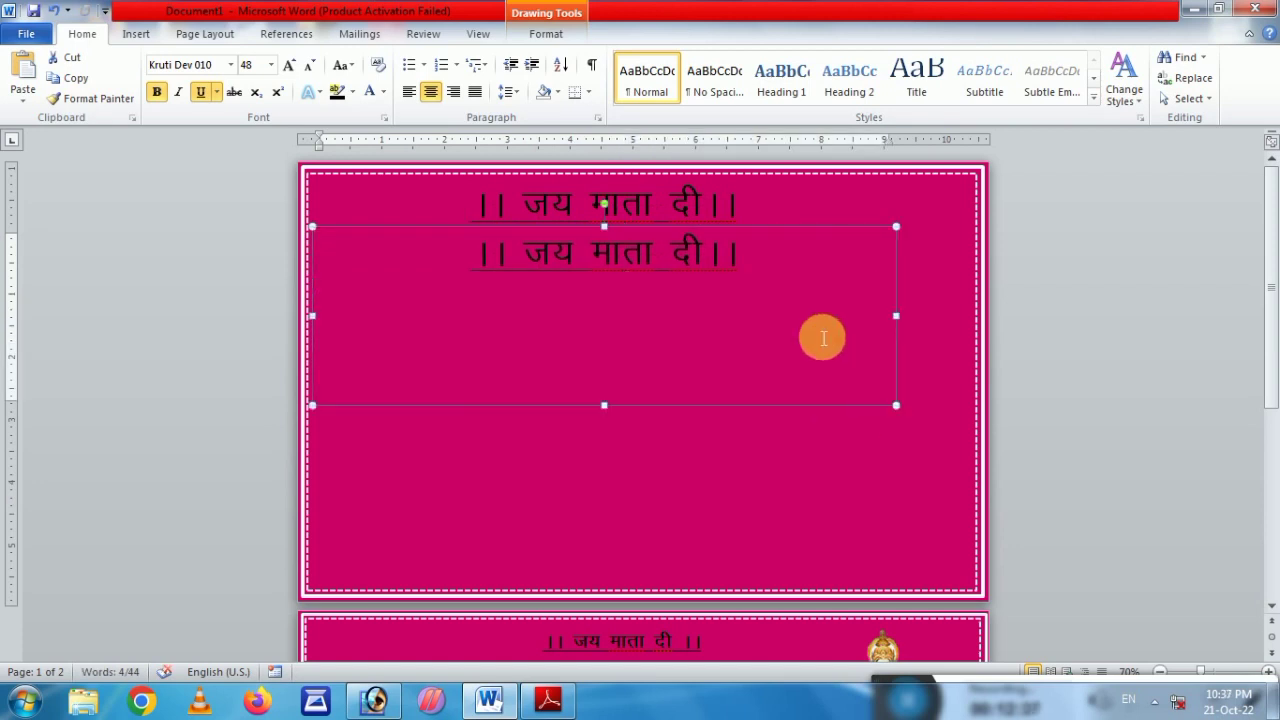
left_click_drag(711, 266, 463, 271)
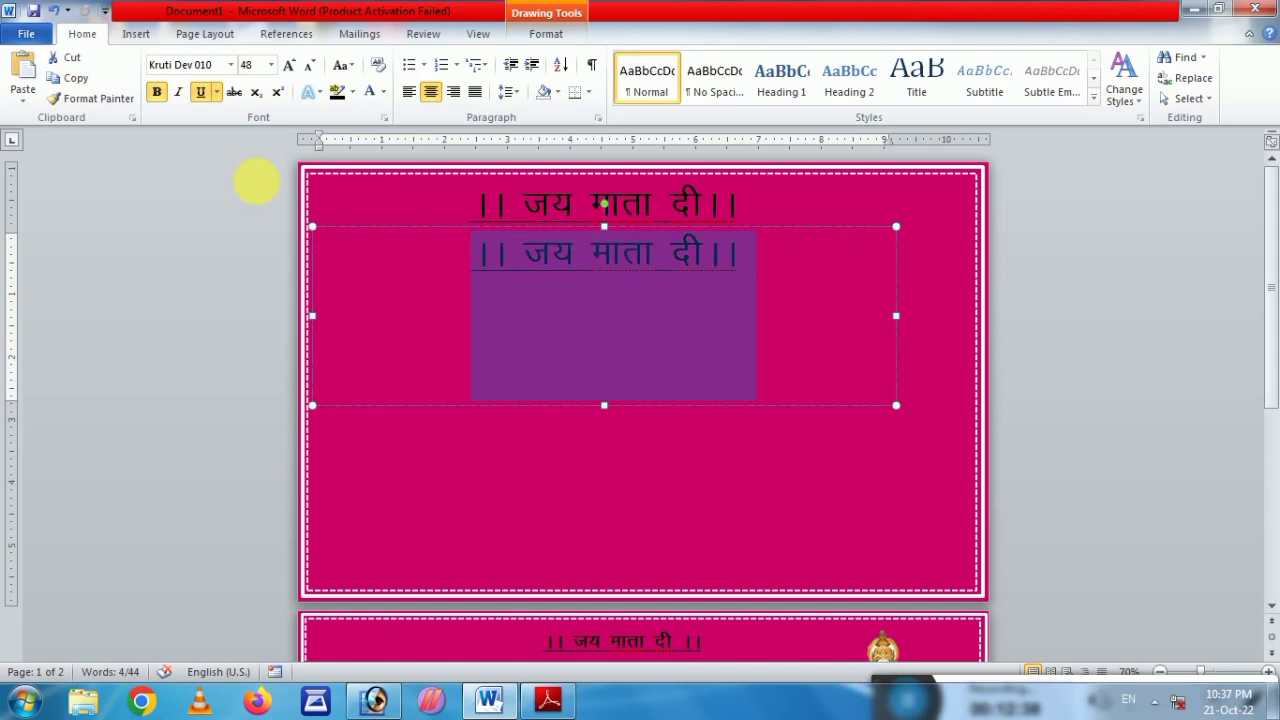
- Switch the copied text to Kruti Dev 710 and type आफत क्लब द्वारा आयोजित
left_click(231, 65)
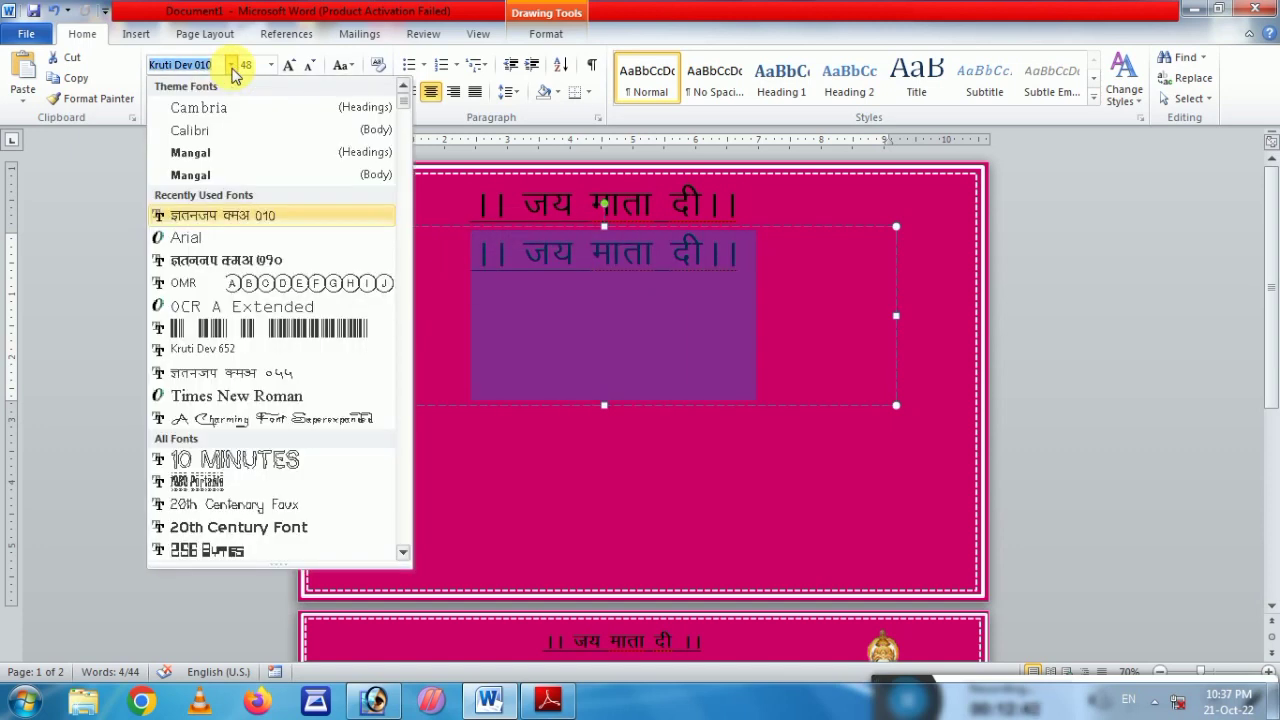
left_click(223, 258)
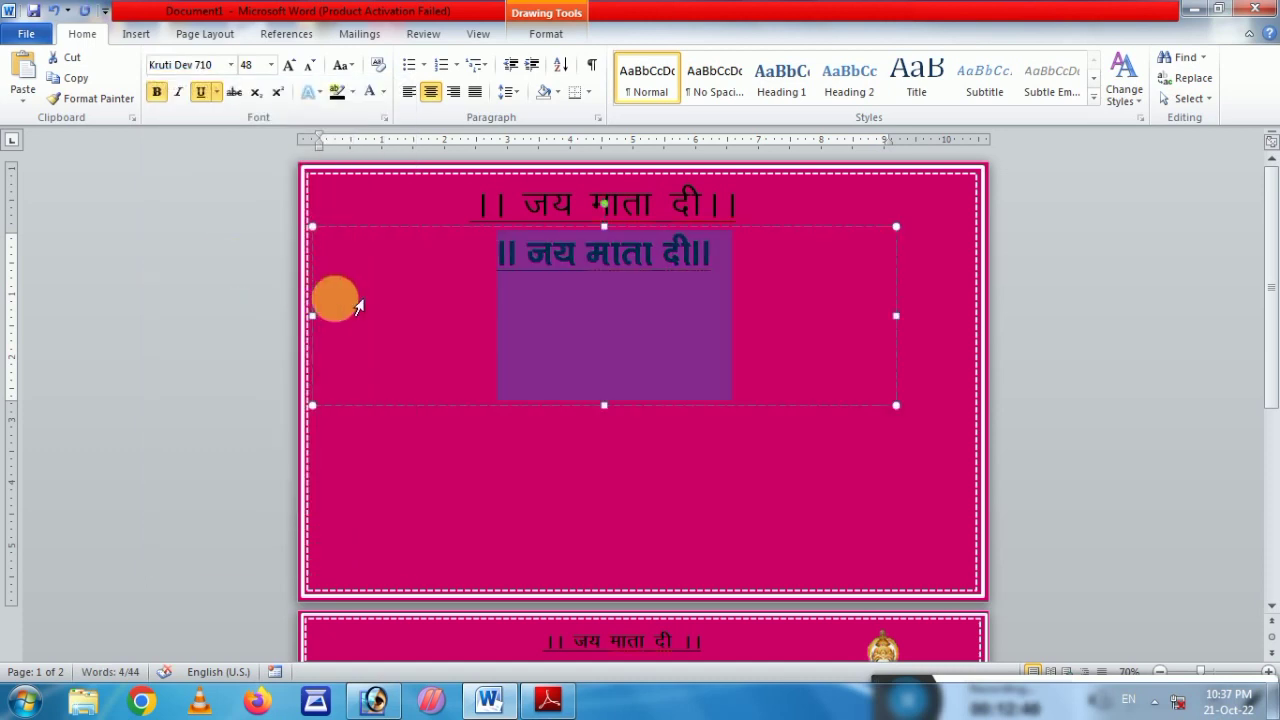
type("vk")
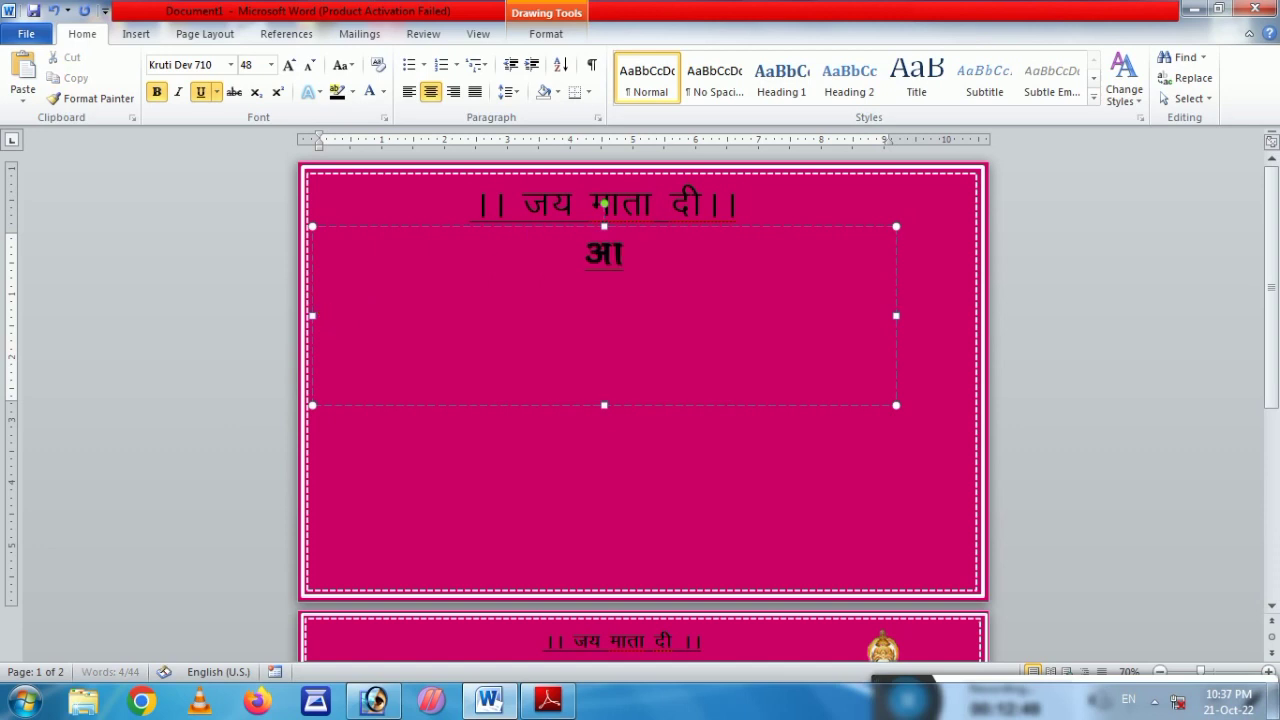
type("Qr")
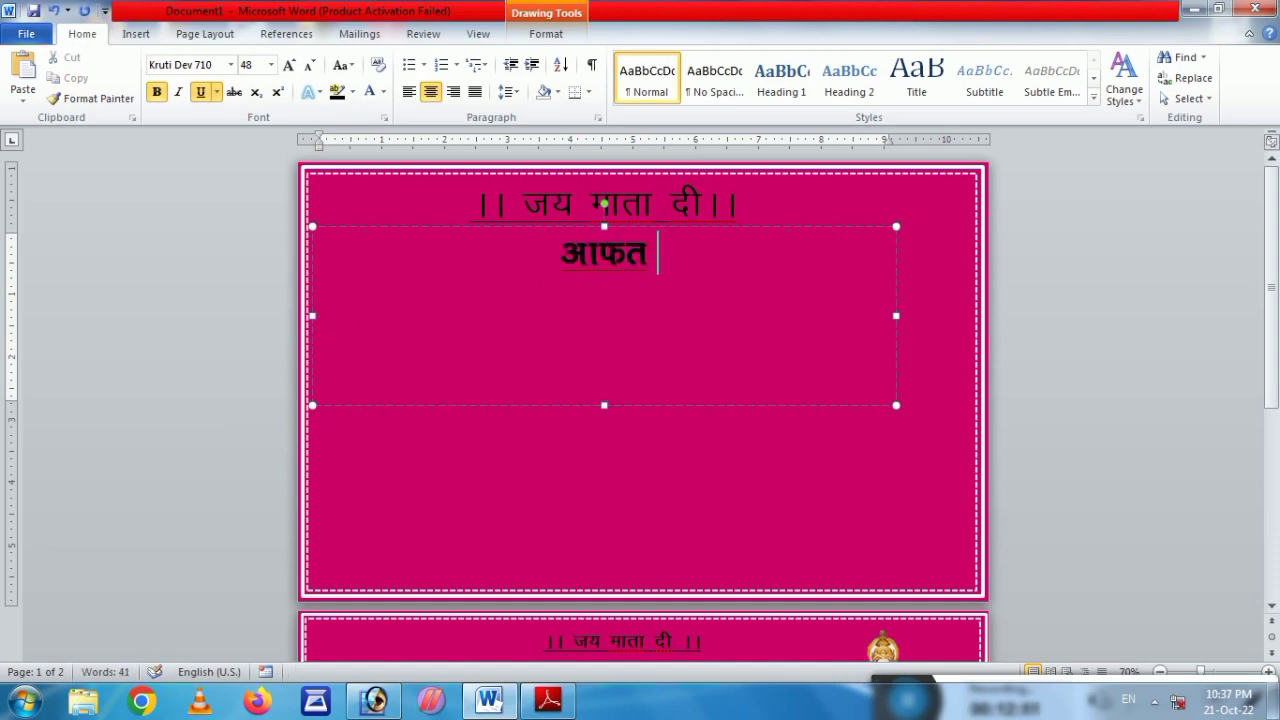
type(" d~yc")
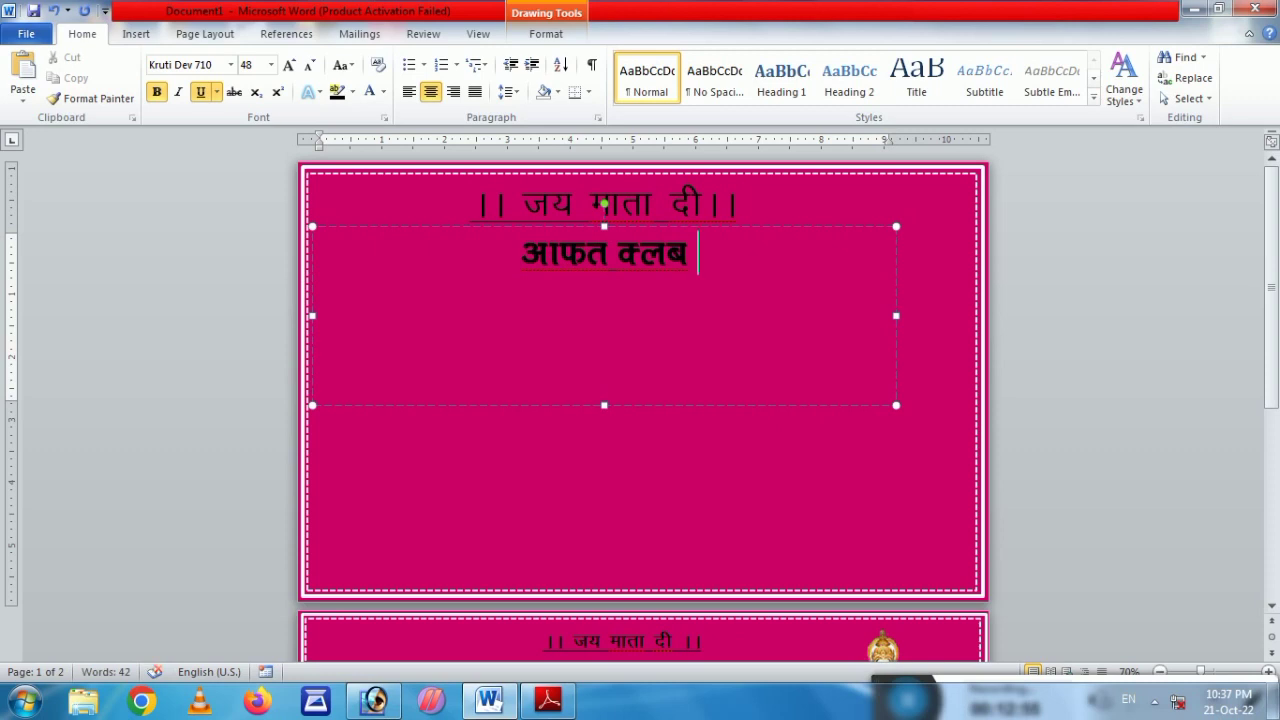
type(" {kj")
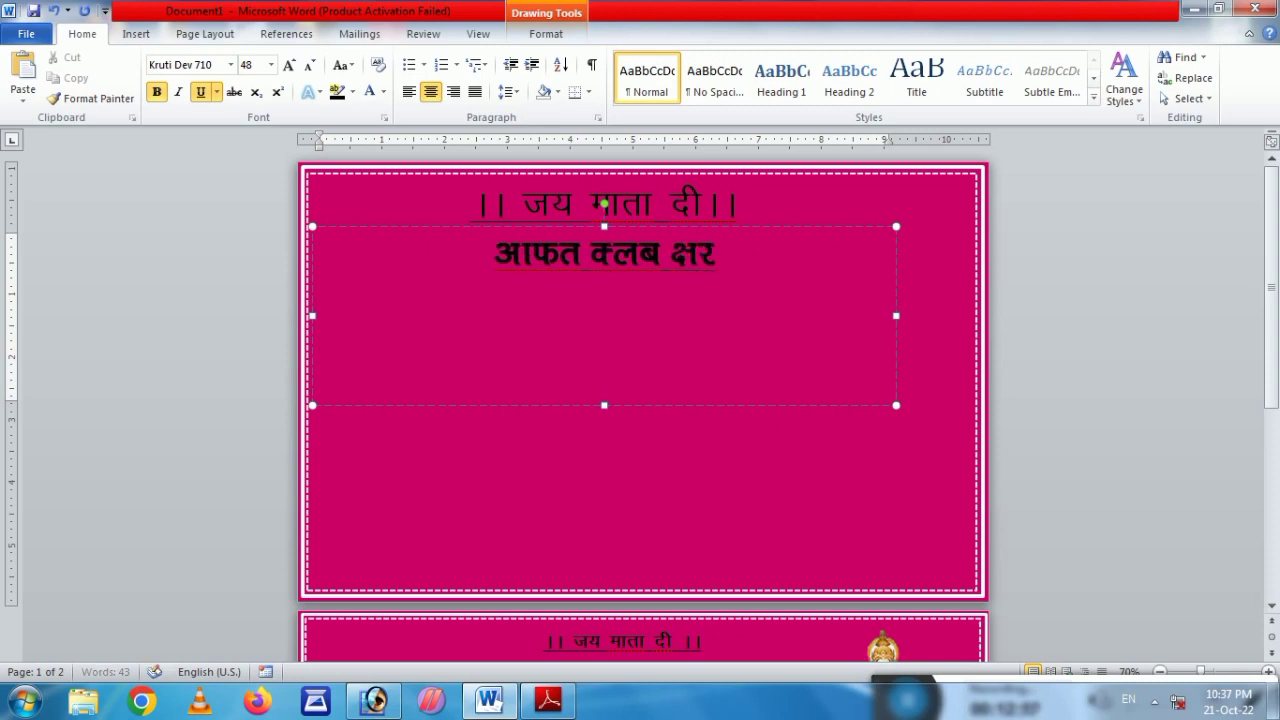
type("k")
key("BackSpace")
key("BackSpace")
key("BackSpace")
key("BackSpace")
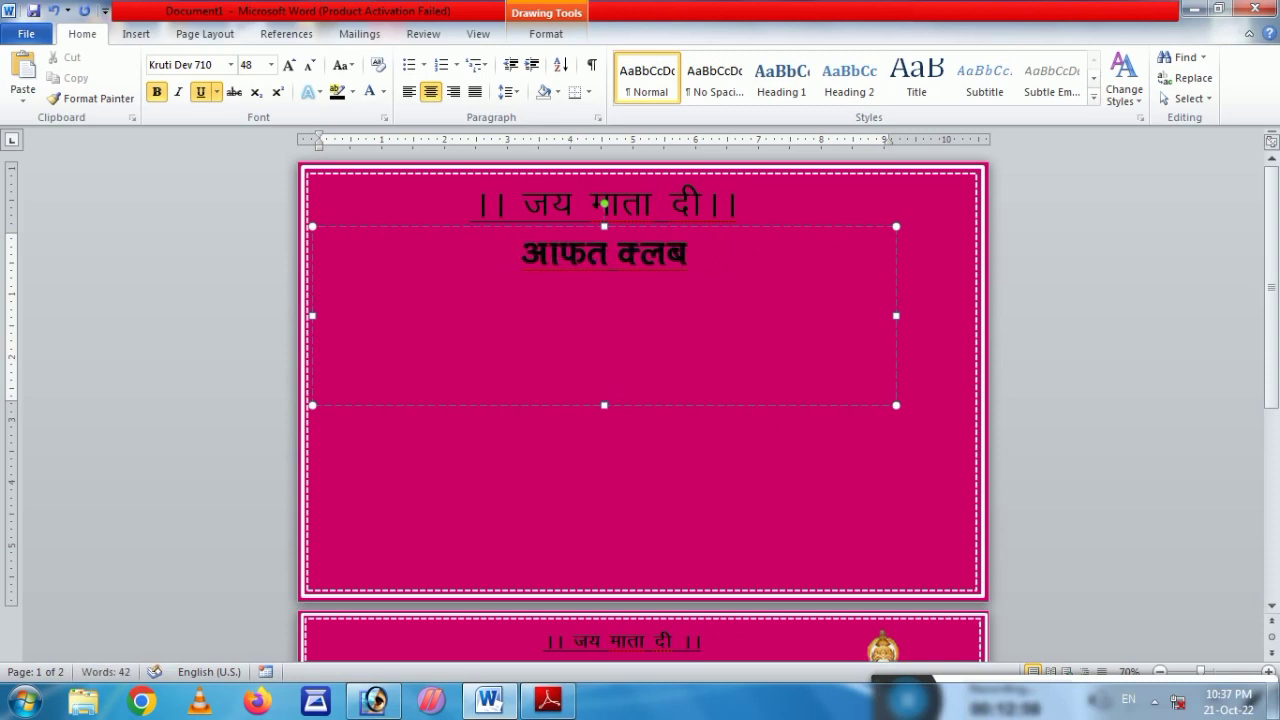
type("}kjk")
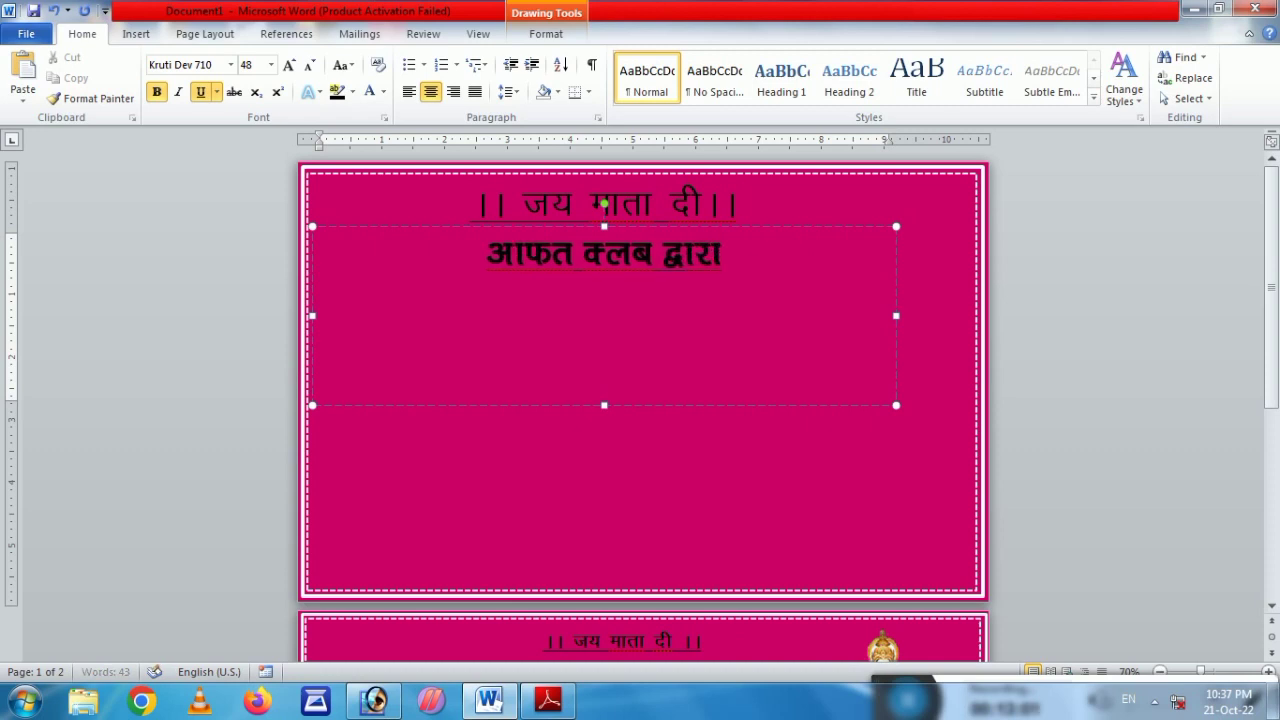
type(" vk;ks")
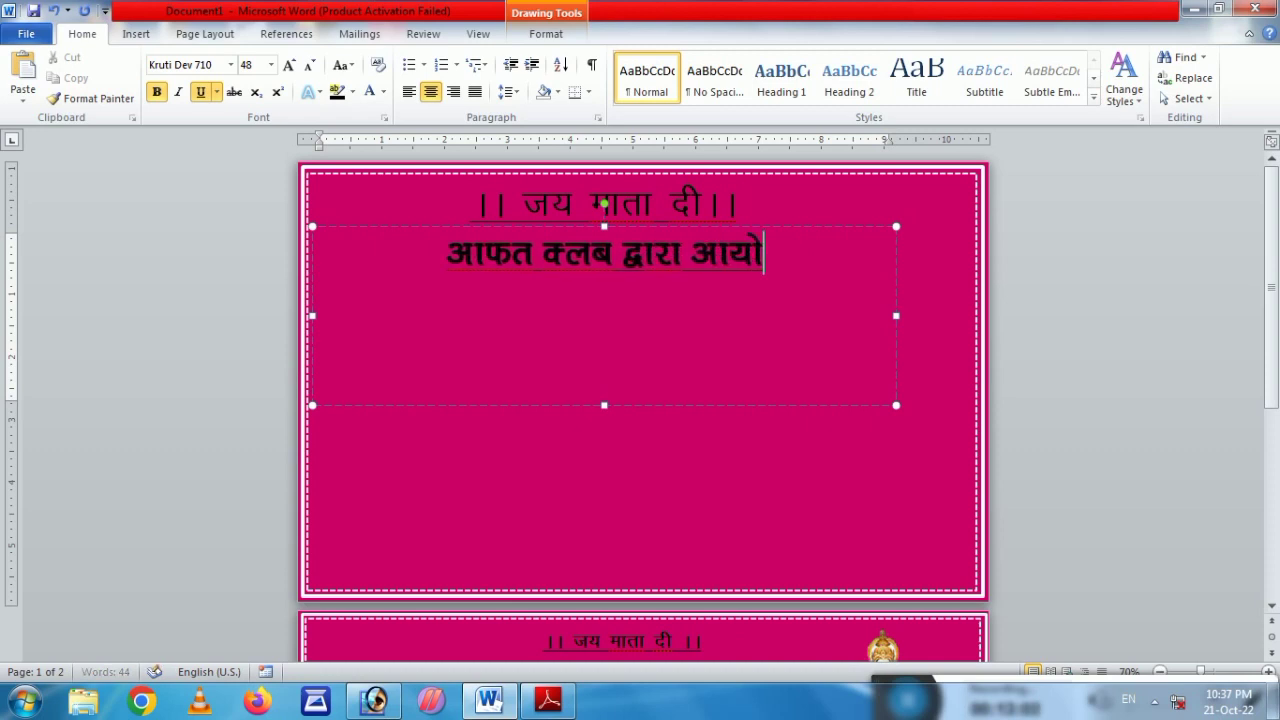
type("fur")
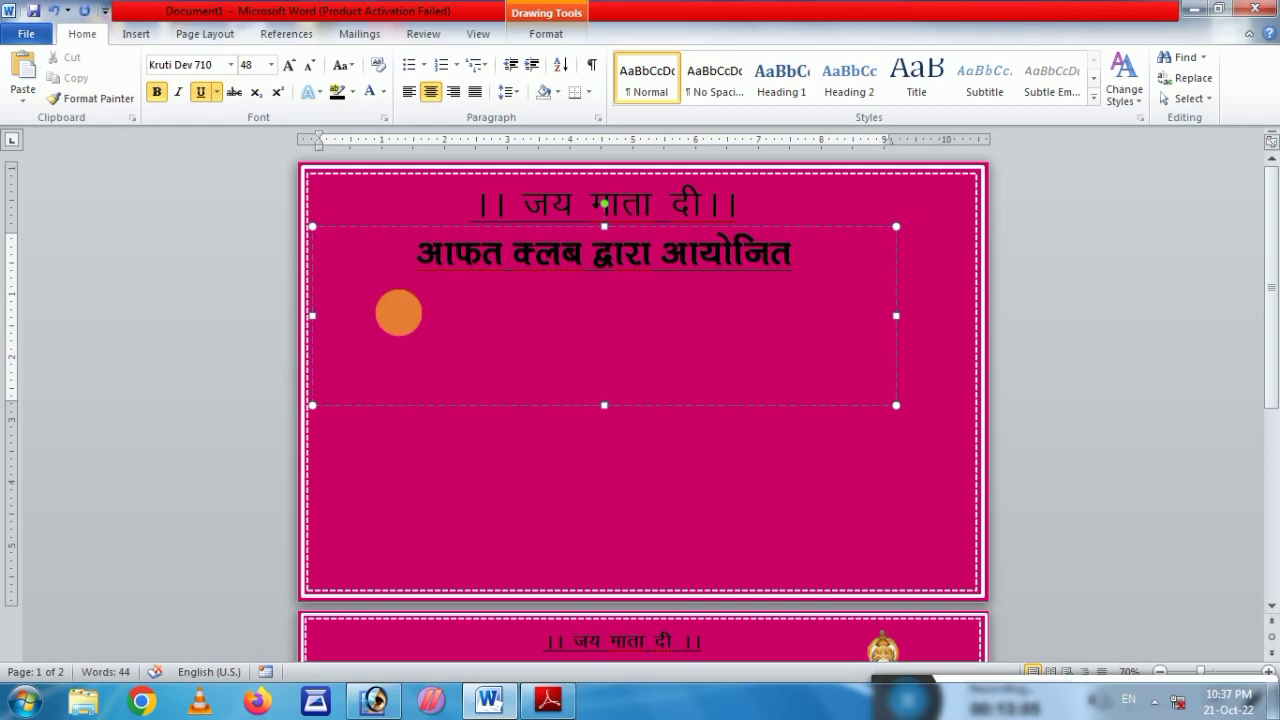
scroll(615, 639, "down", 3)
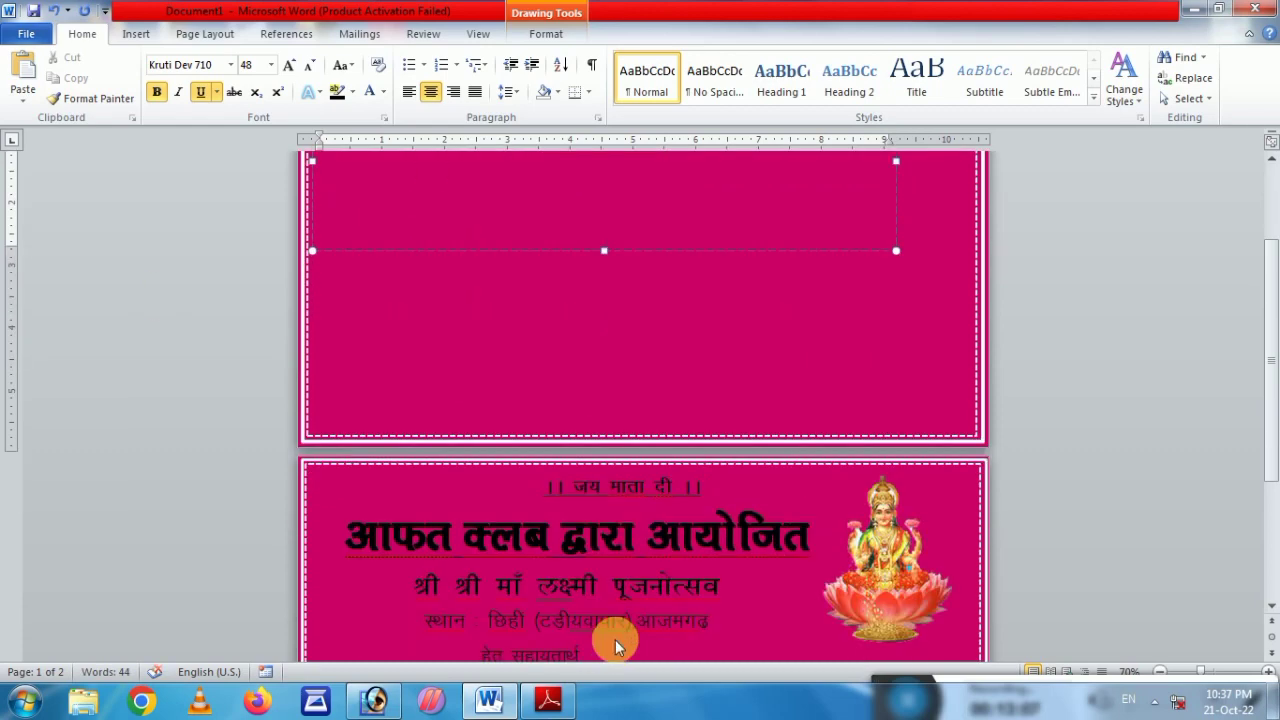
scroll(615, 639, "up", 3)
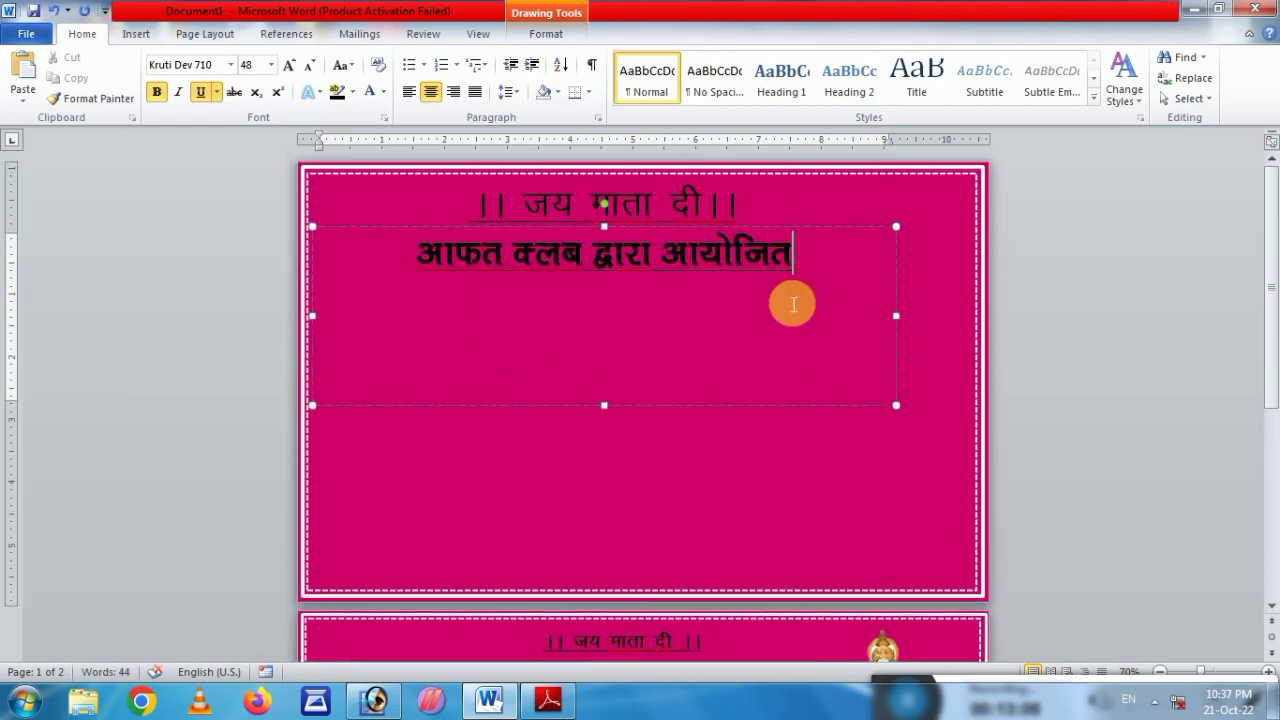
left_click(773, 262)
- Enlarge the heading text and shrink its text box to fit the line
left_click_drag(773, 262, 420, 252)
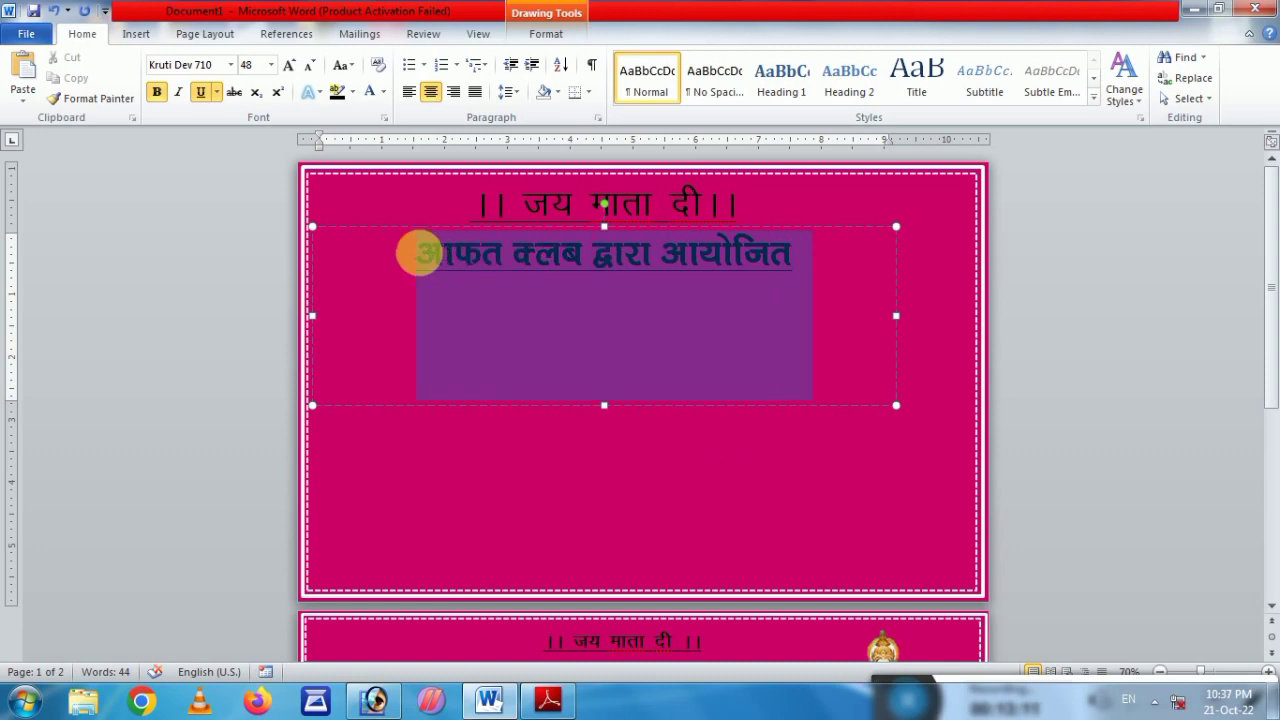
left_click(288, 65)
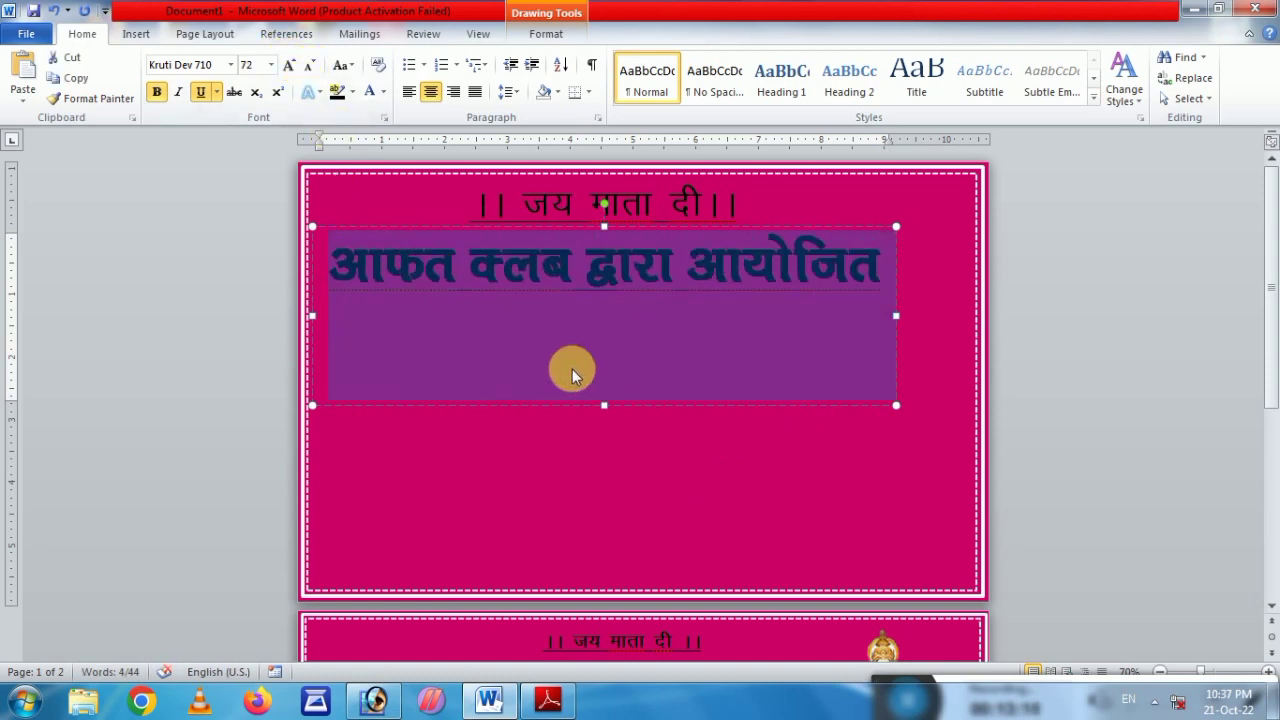
left_click(603, 404)
left_click_drag(603, 404, 600, 318)
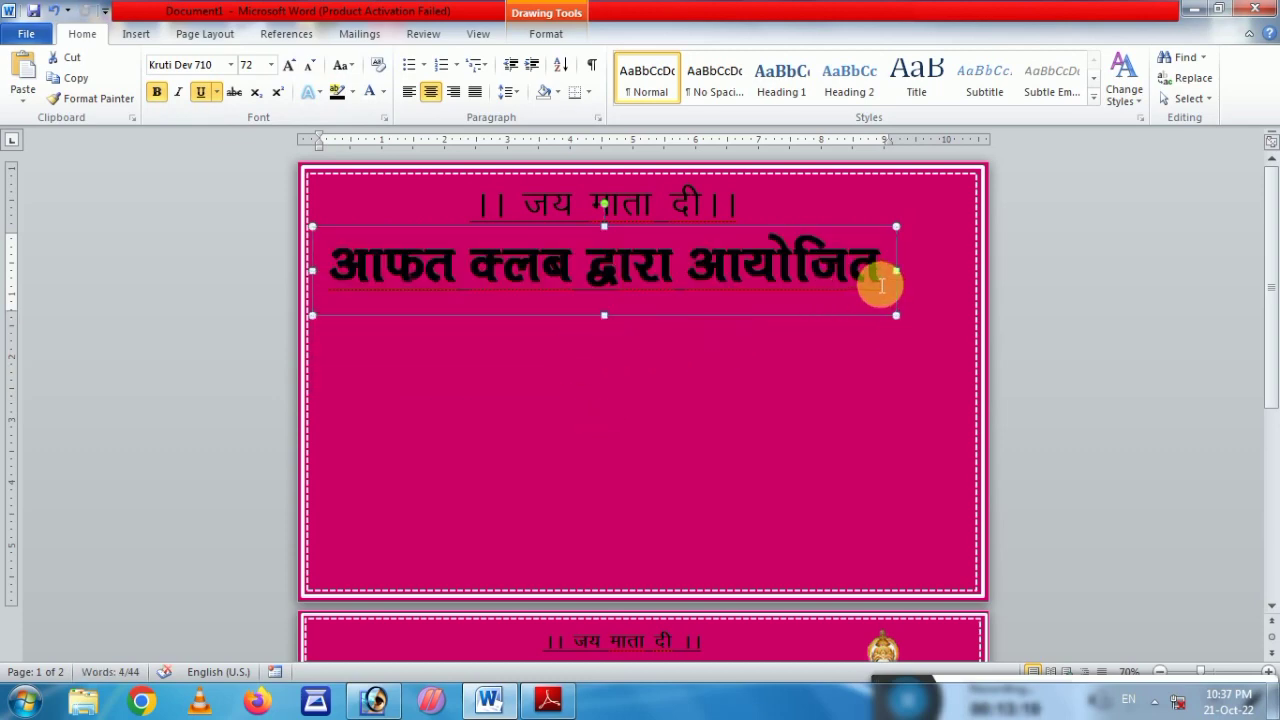
- Set the आफत क्लब द्वारा आयोजित heading's font size to 68 pt
mouse_move(871, 280)
left_mouse_down()
mouse_move(408, 288)
mouse_move(360, 277)
left_mouse_up()
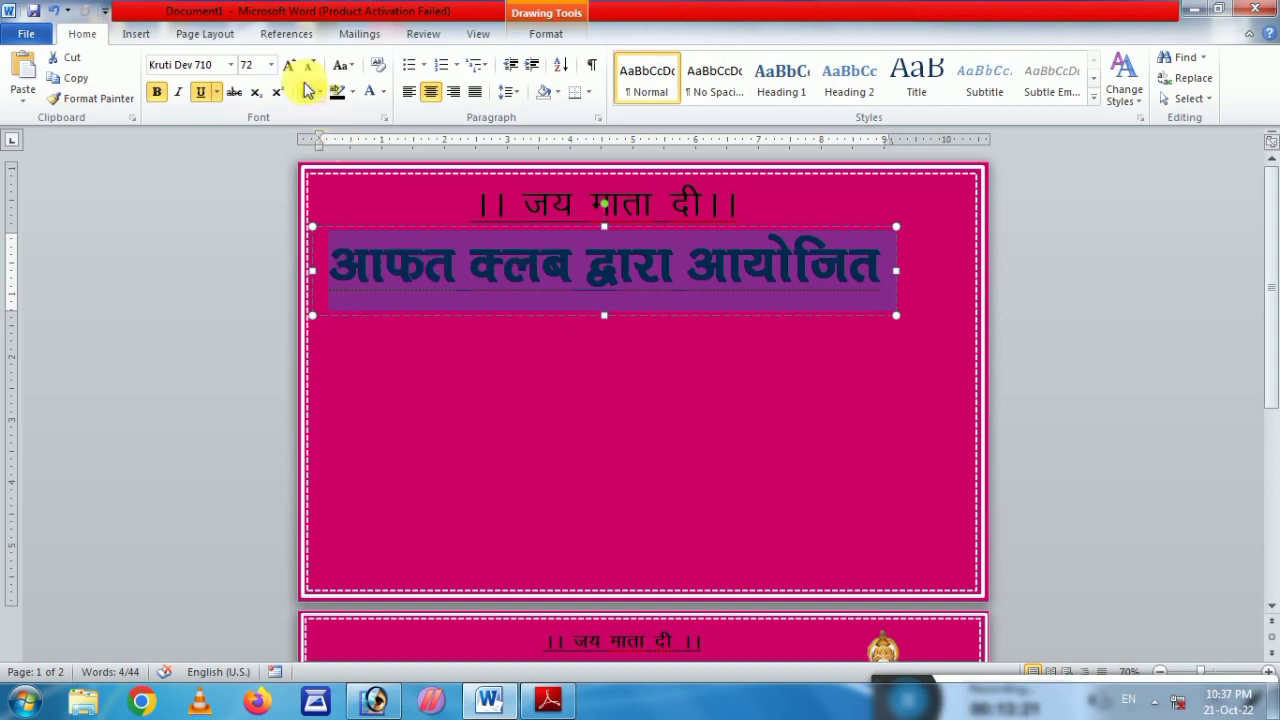
left_click(248, 65)
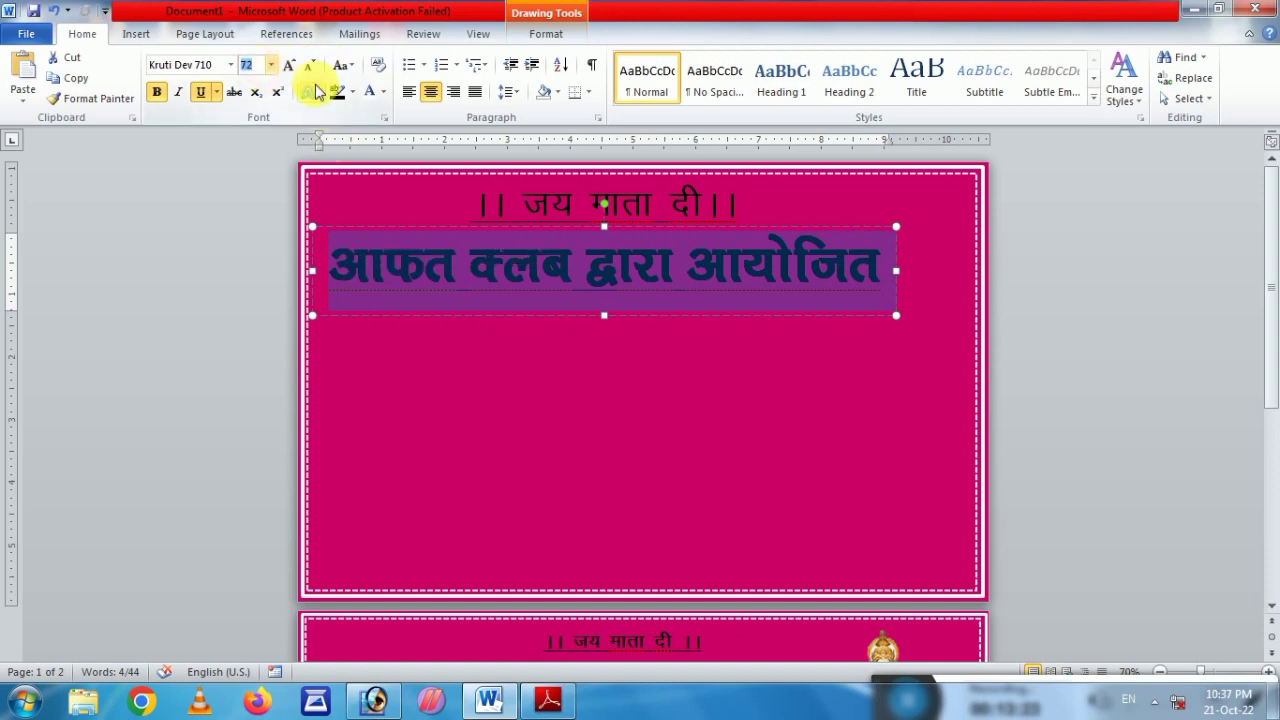
type("62")
key("Return")
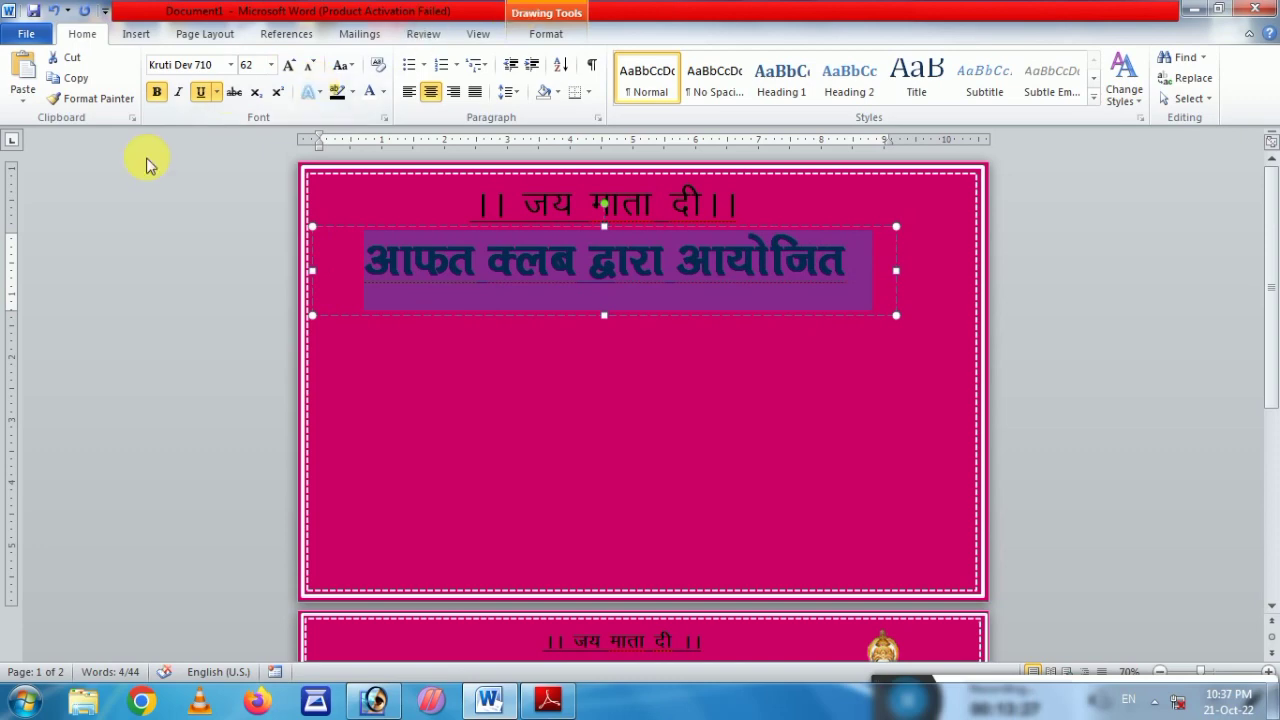
left_click(245, 65)
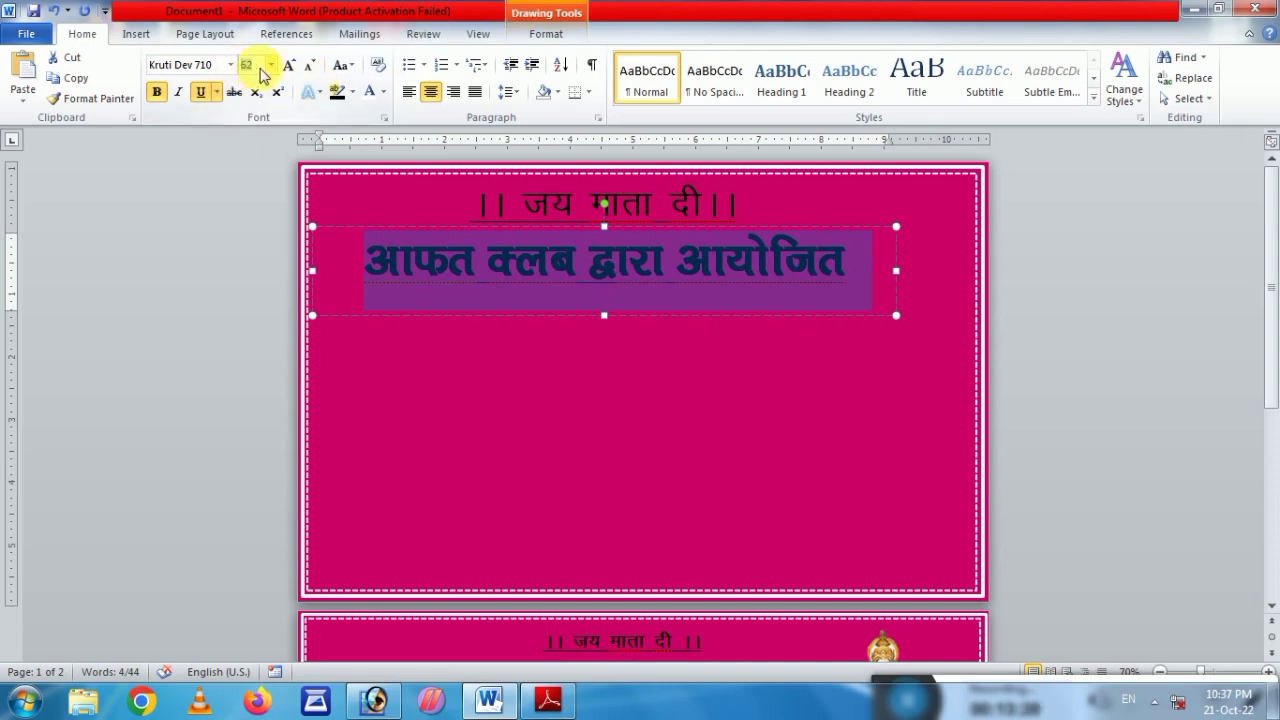
type("65")
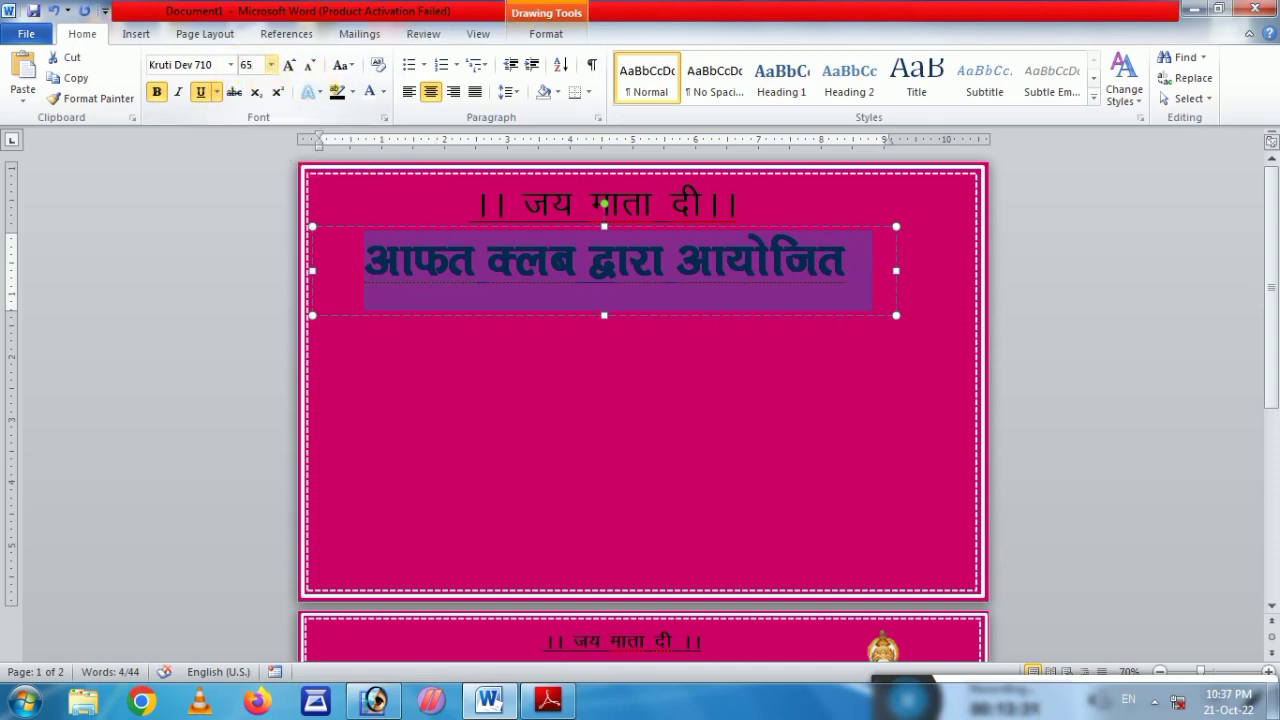
key("Return")
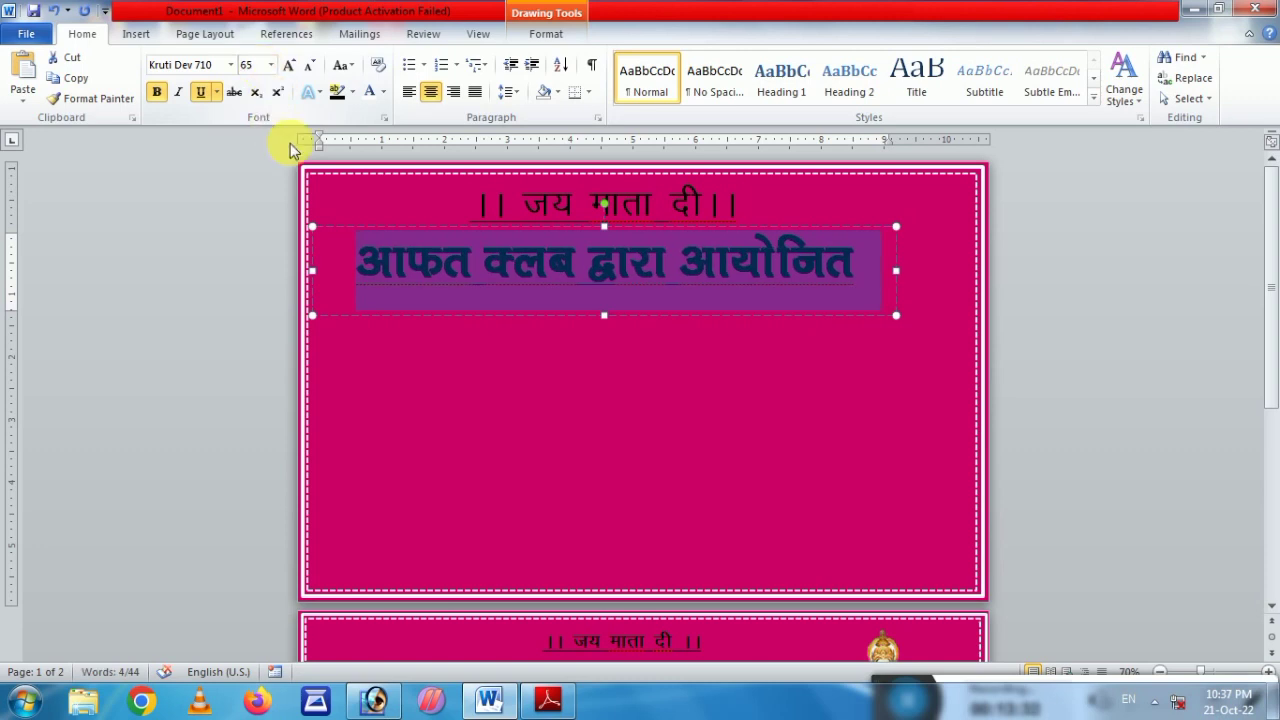
left_click(250, 66)
type("68")
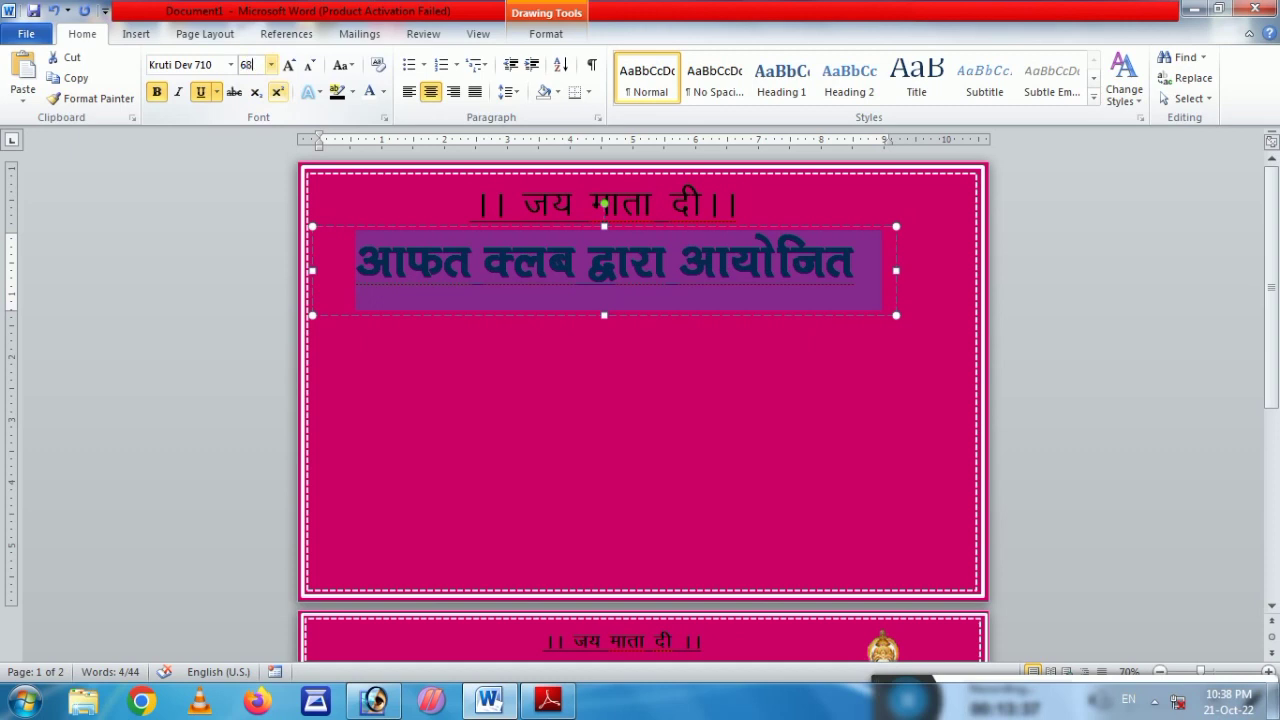
key("Return")
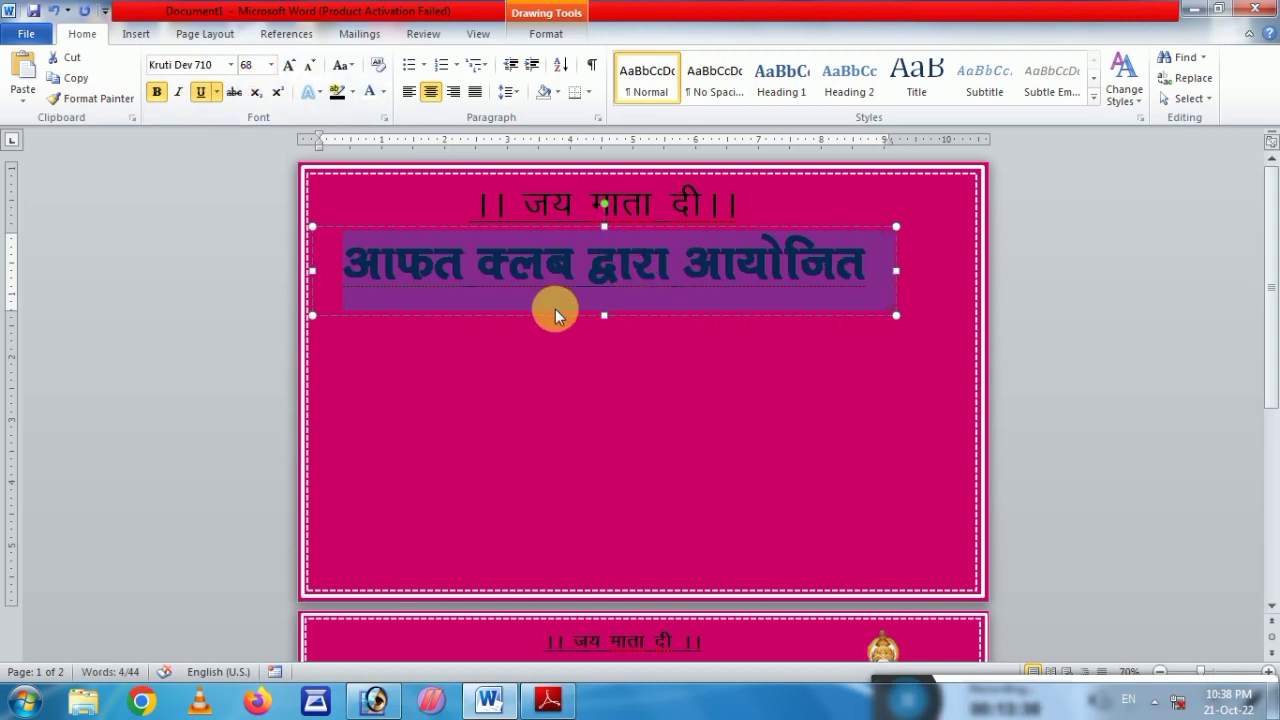
- Nudge the heading box slightly left and up
left_click(557, 316)
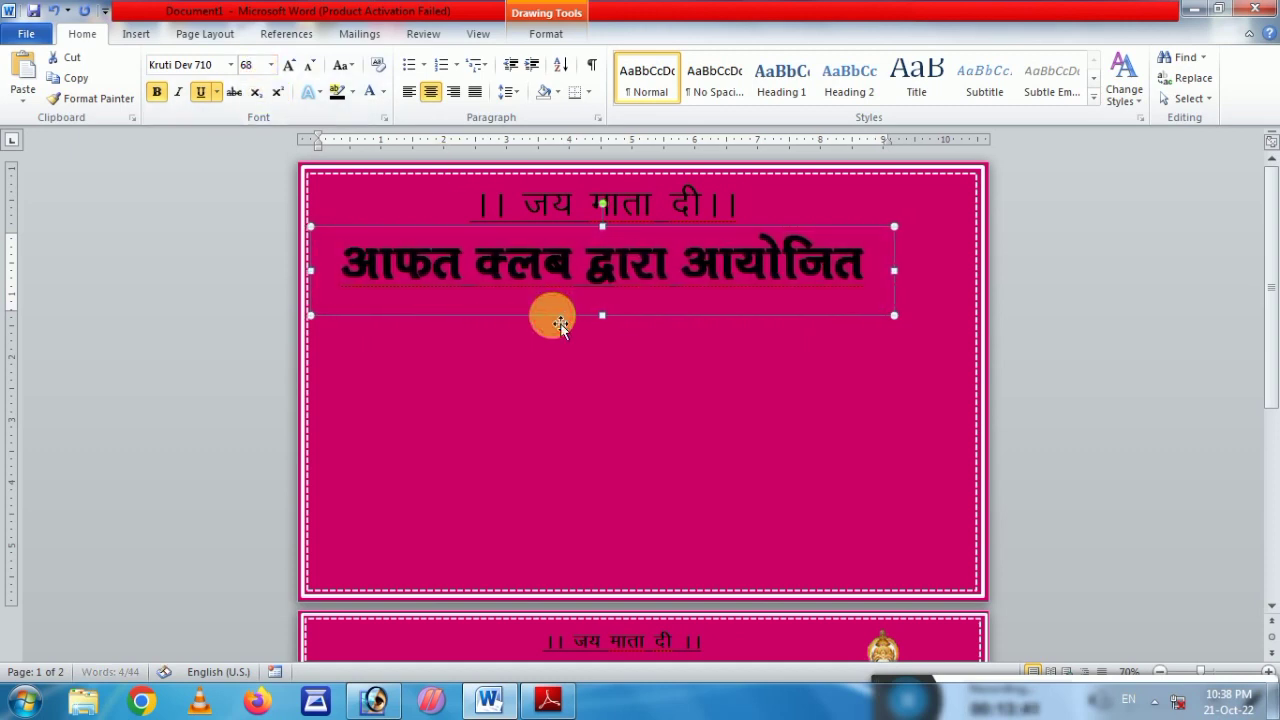
key("Left")
key("Left")
key("Left")
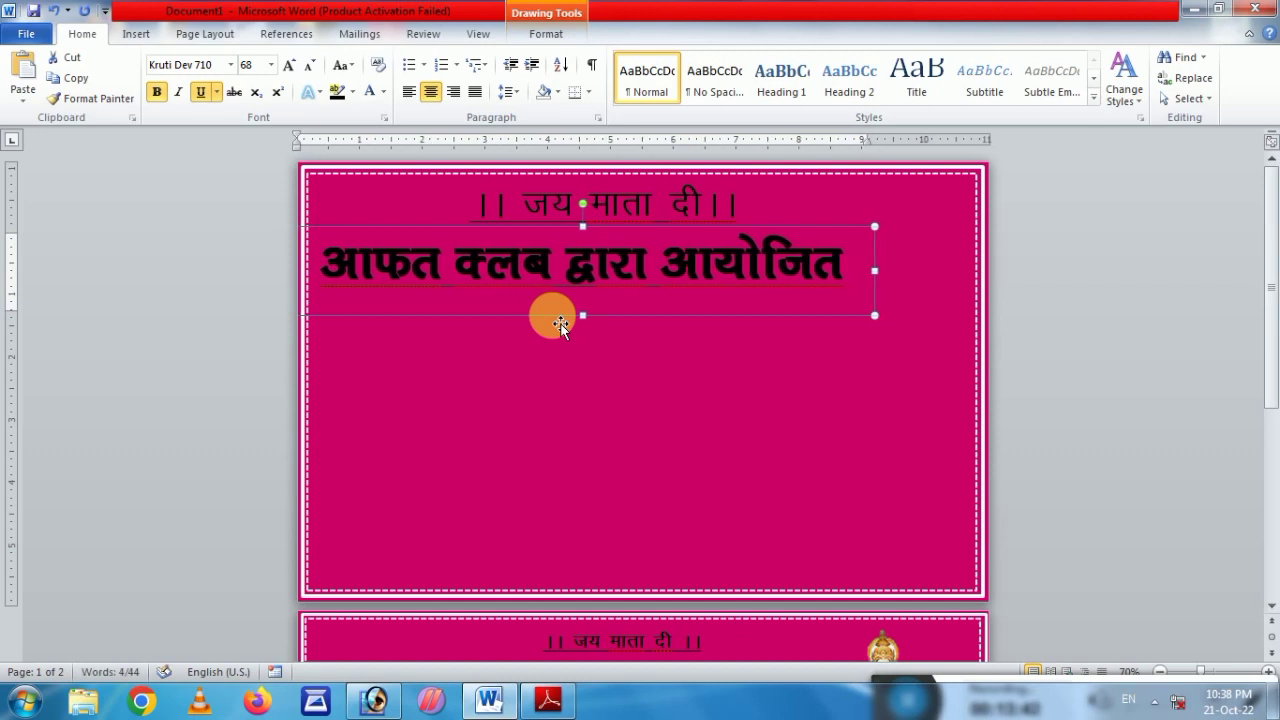
key("Up")
key("Up")
key("Up")
key("Up")
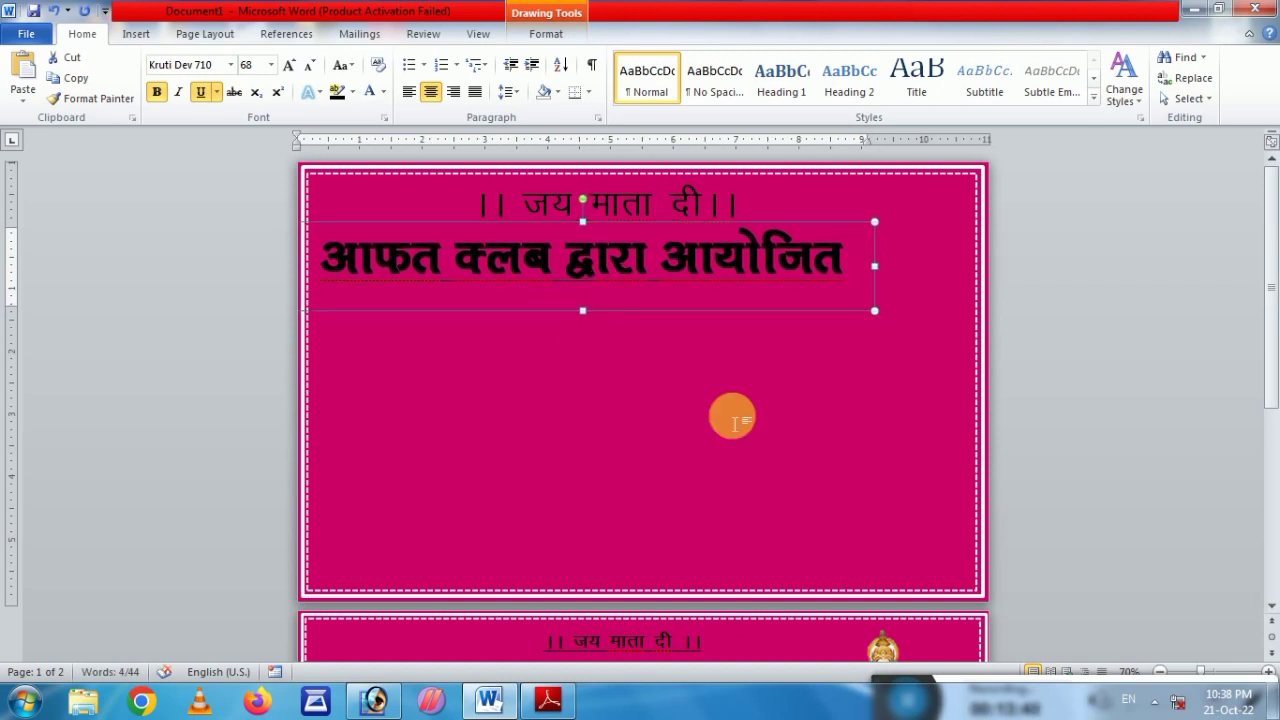
left_click(663, 402)
scroll(677, 363, "down", 1)
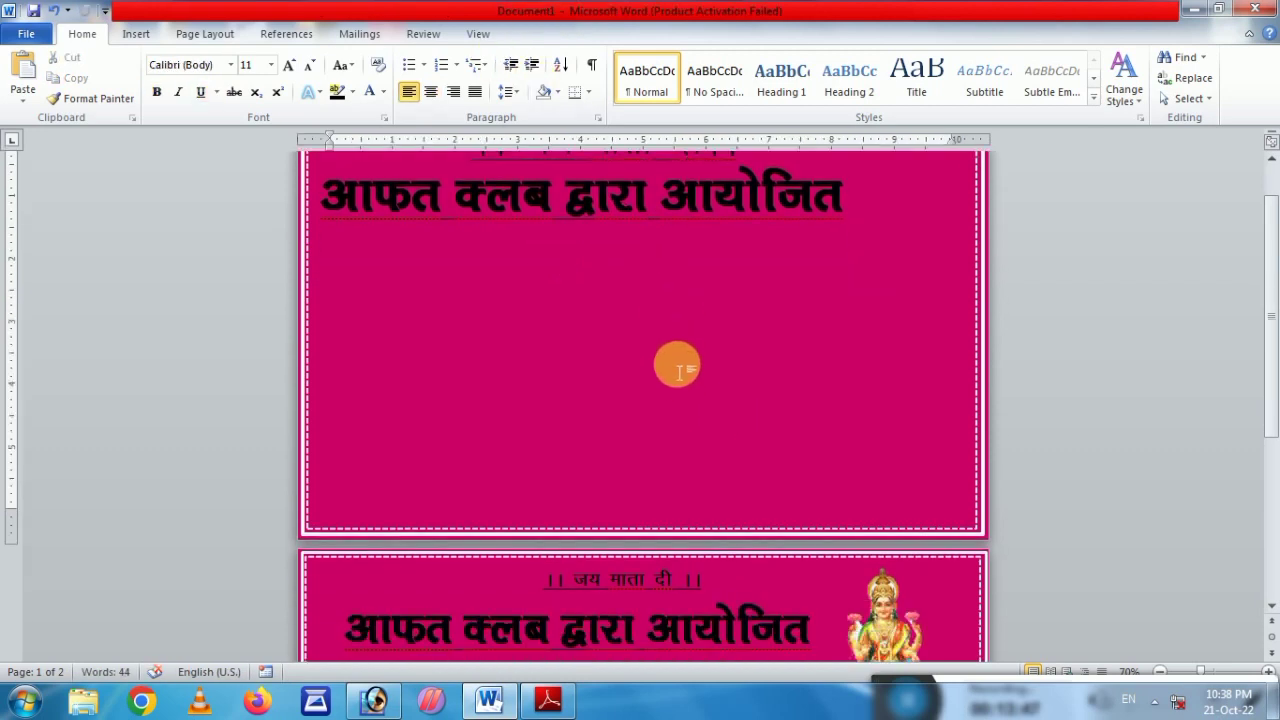
scroll(629, 294, "up", 1)
scroll(677, 317, "down", 3)
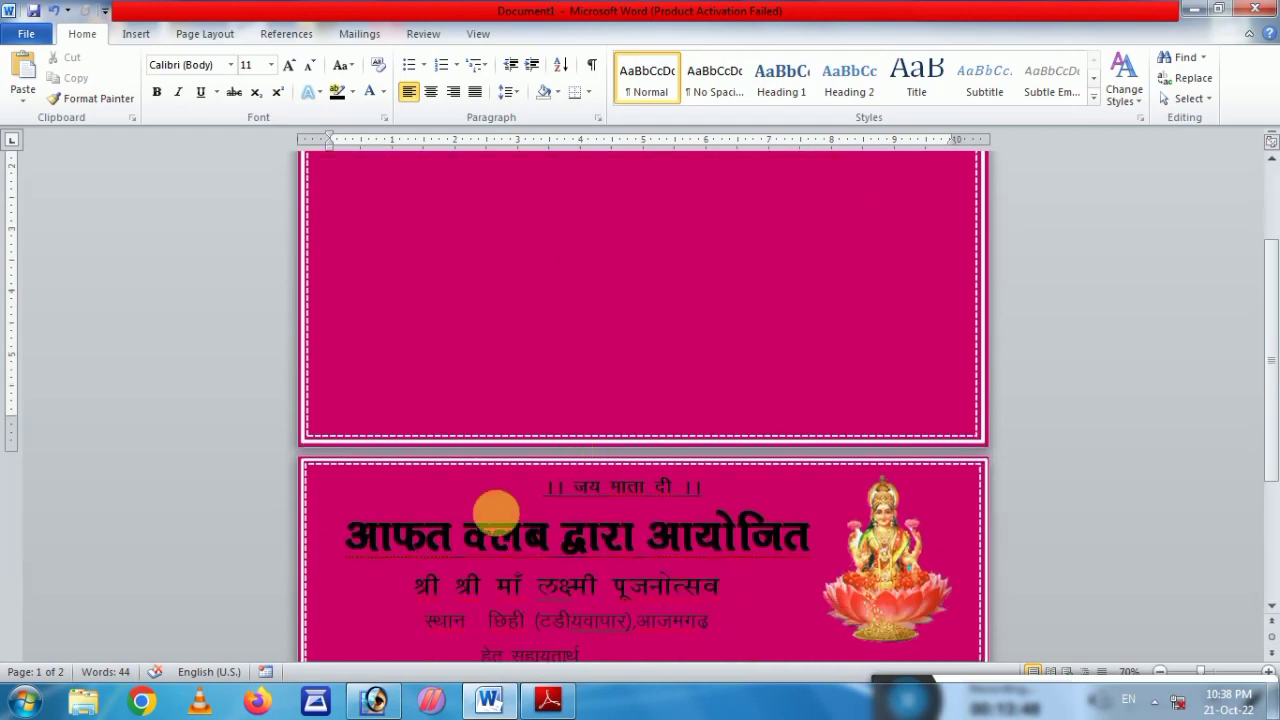
scroll(680, 560, "up", 2)
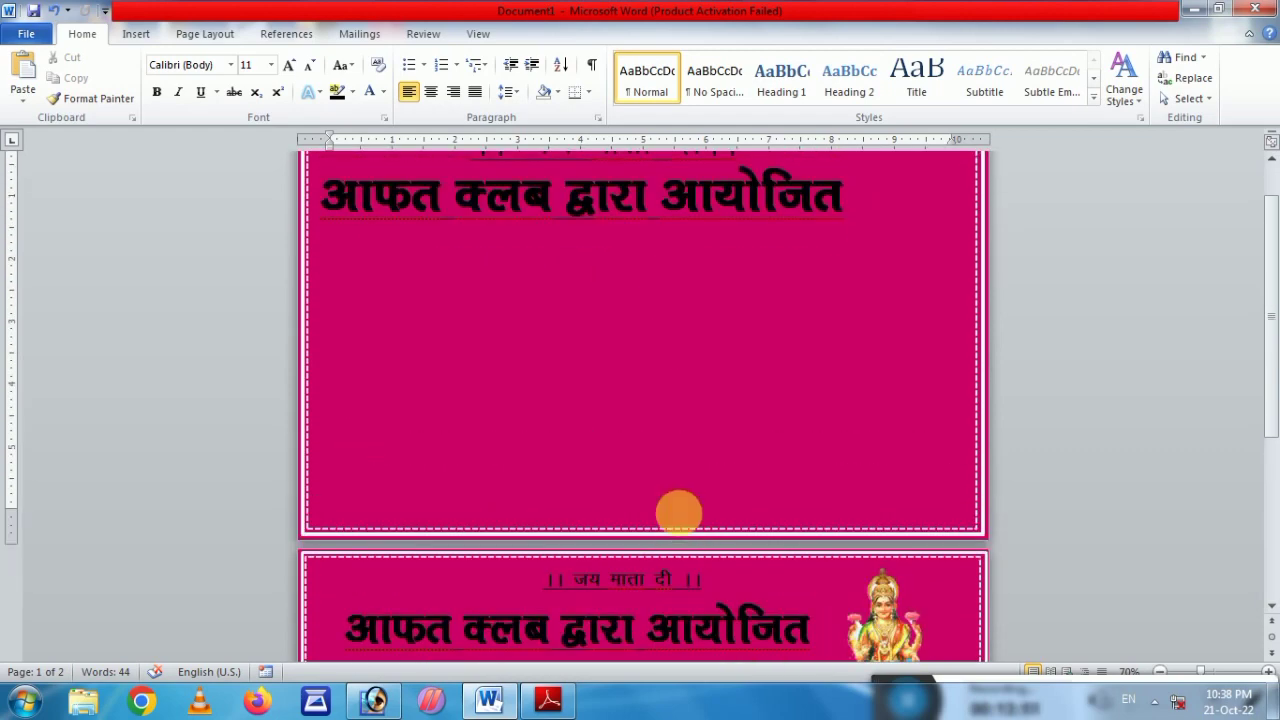
scroll(611, 263, "up", 1)
left_click(621, 205)
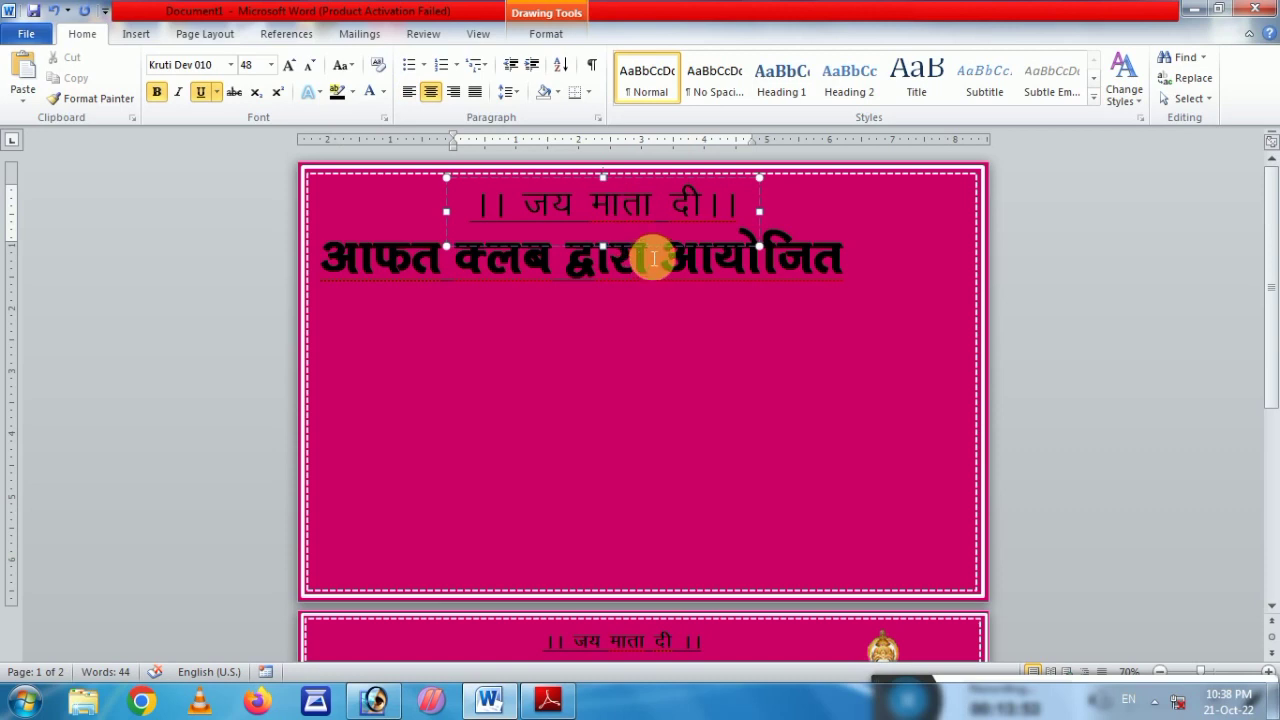
- Paste a copy of the जय माता दी box below the big heading and remove its underline
left_click(651, 257)
left_click(659, 208)
left_click(658, 246)
key("ctrl+c")
key("ctrl+v")
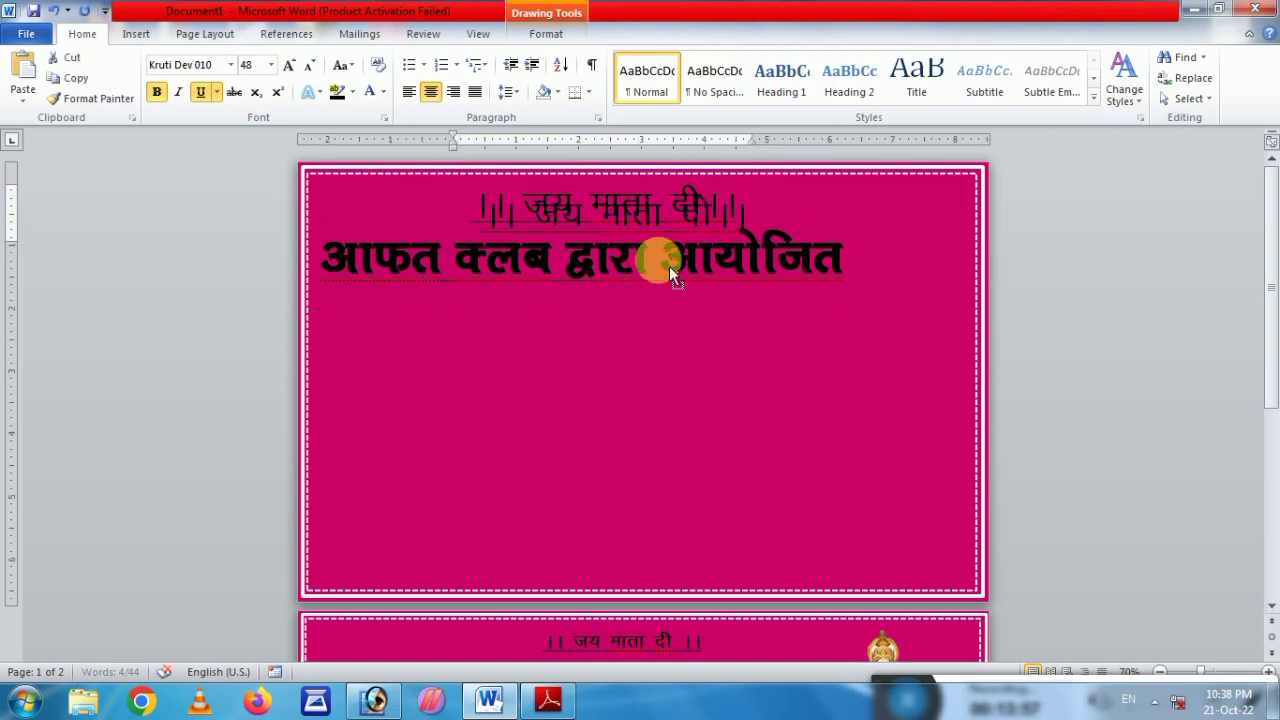
mouse_move(661, 264)
left_mouse_down()
mouse_move(543, 361)
mouse_move(537, 346)
left_mouse_up()
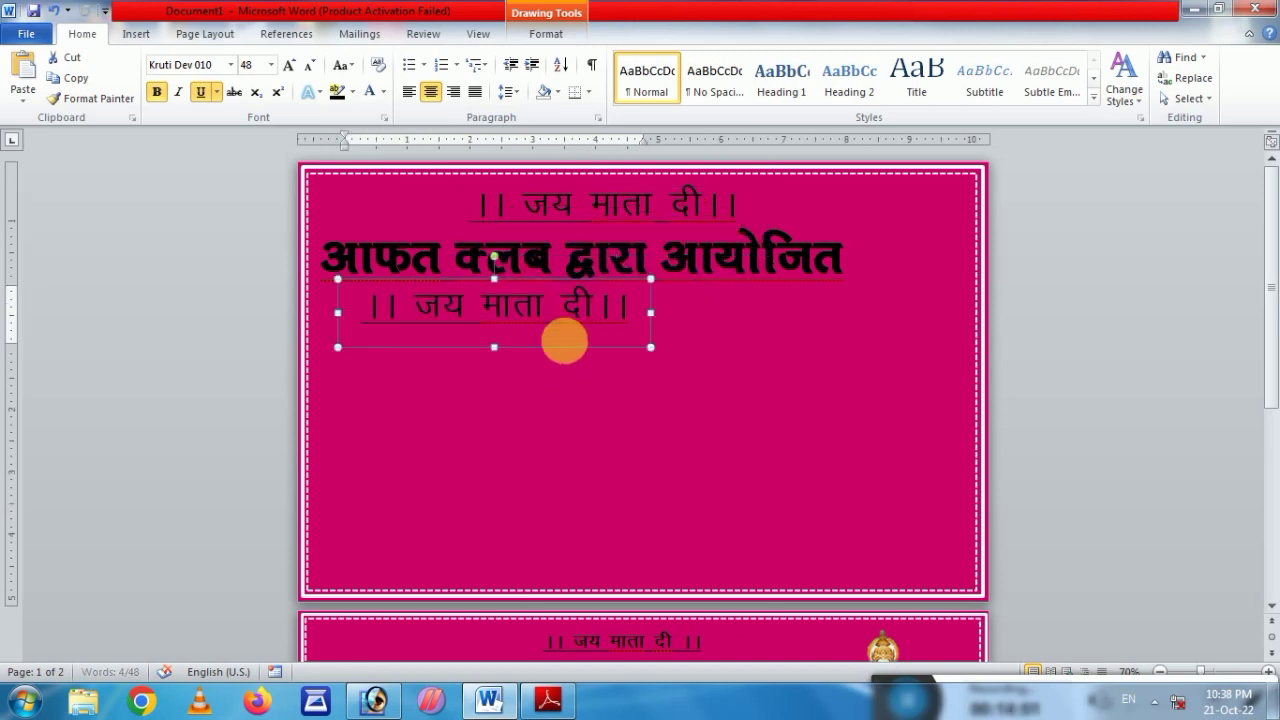
left_click_drag(632, 318, 365, 306)
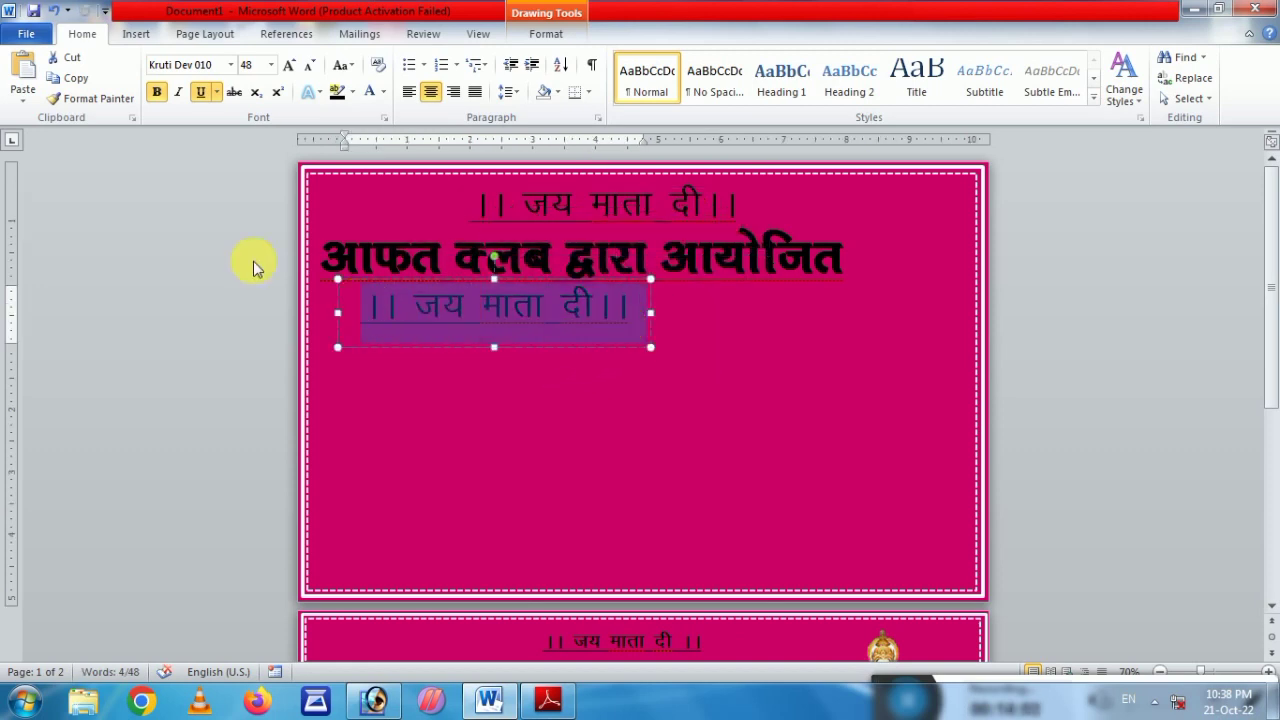
left_click(200, 92)
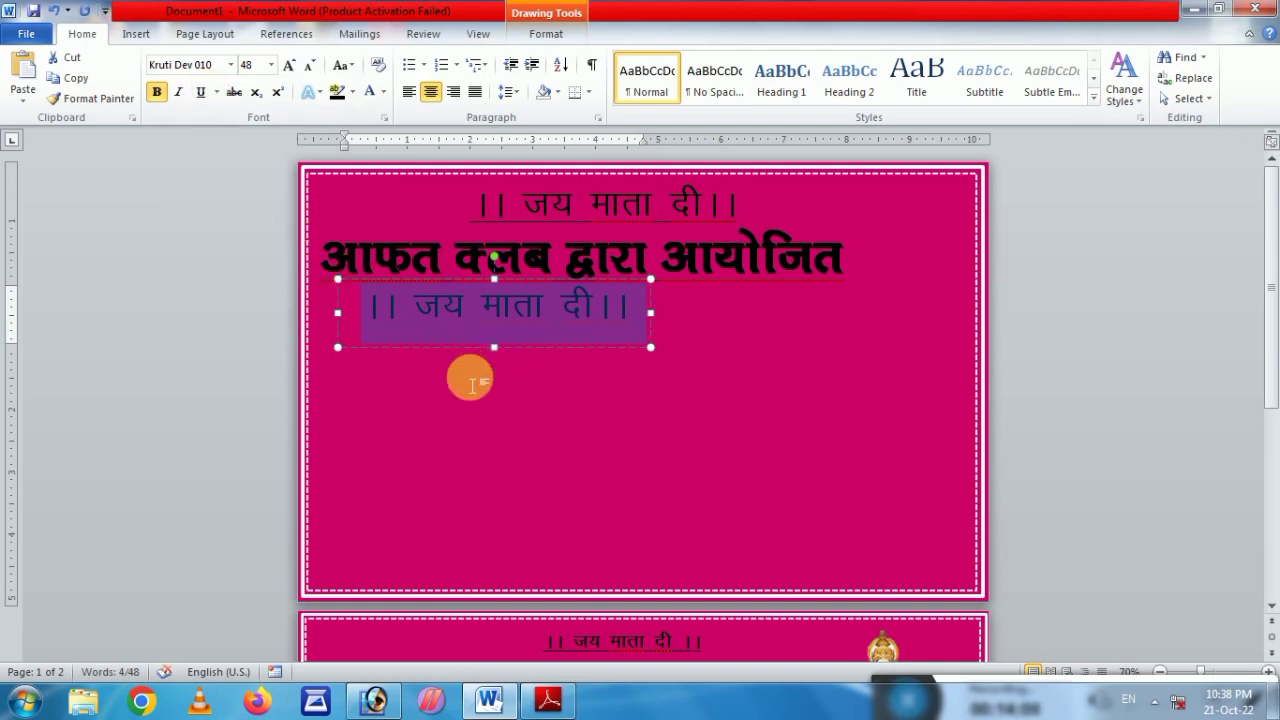
scroll(471, 385, "down", 3)
scroll(471, 388, "up", 3)
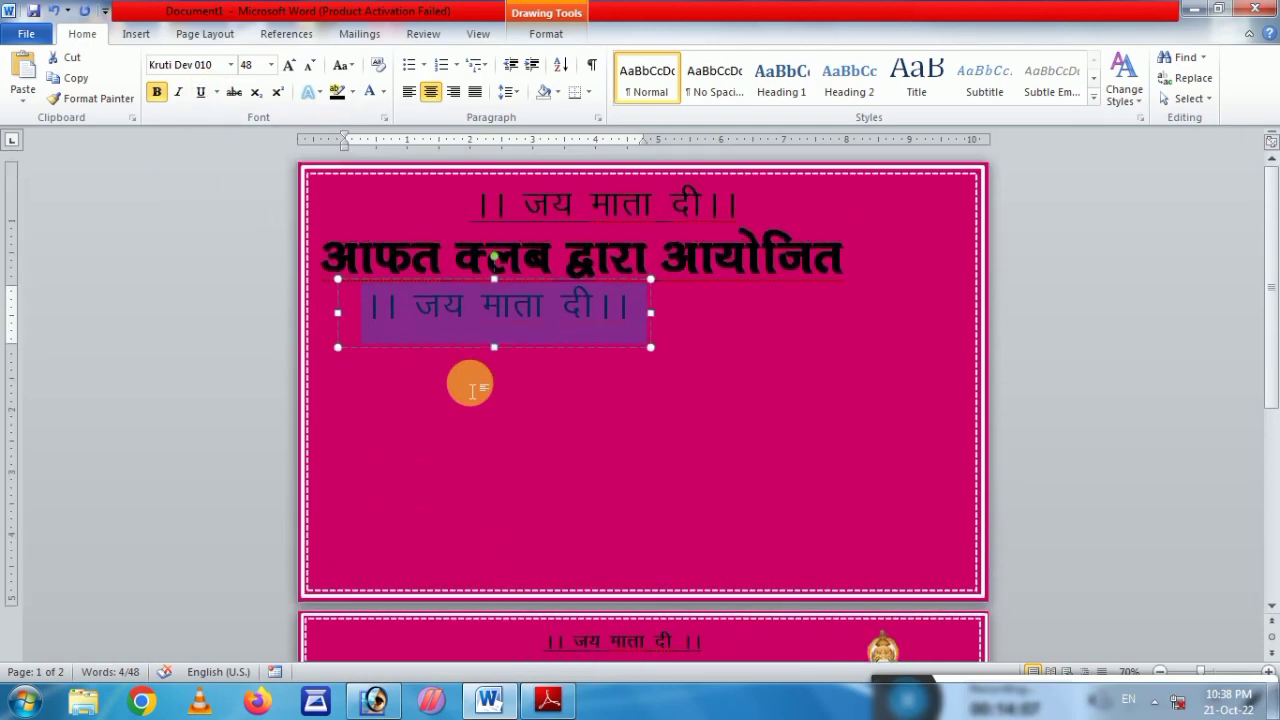
- Type श्री श्री माँ लक्ष्मी over the copied line in Kruti Dev
type("Jh")
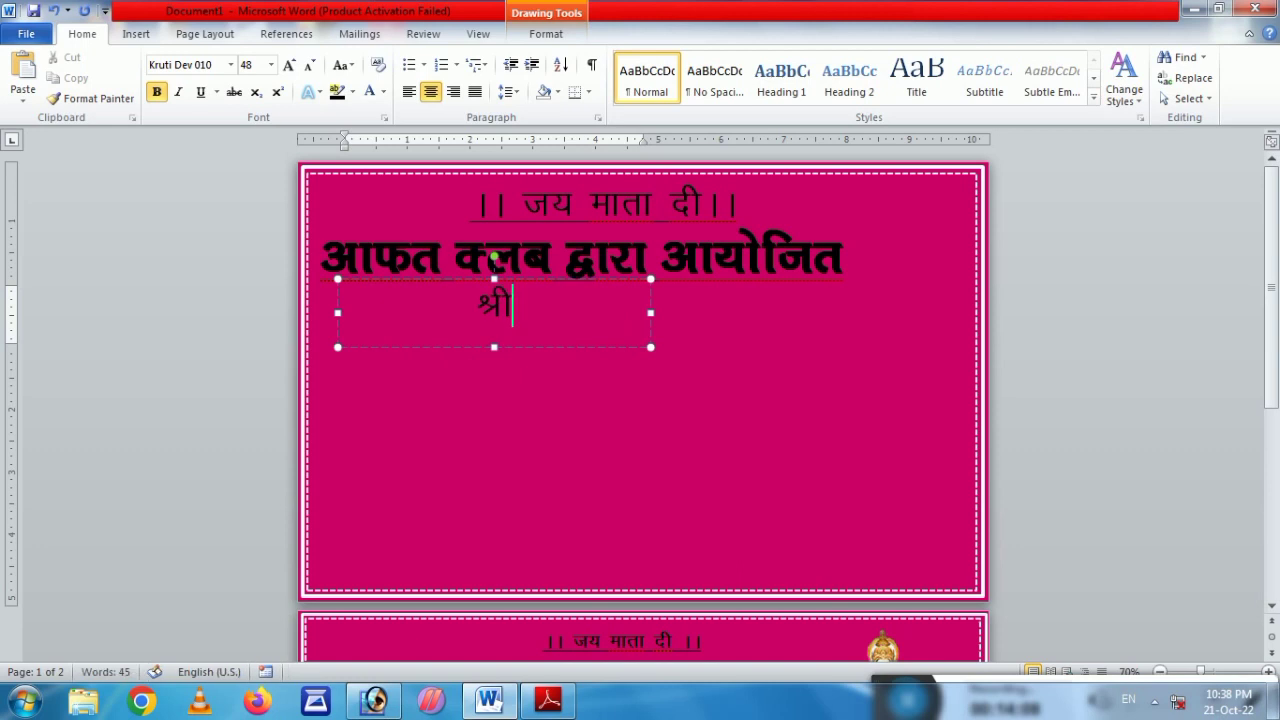
type("Jh")
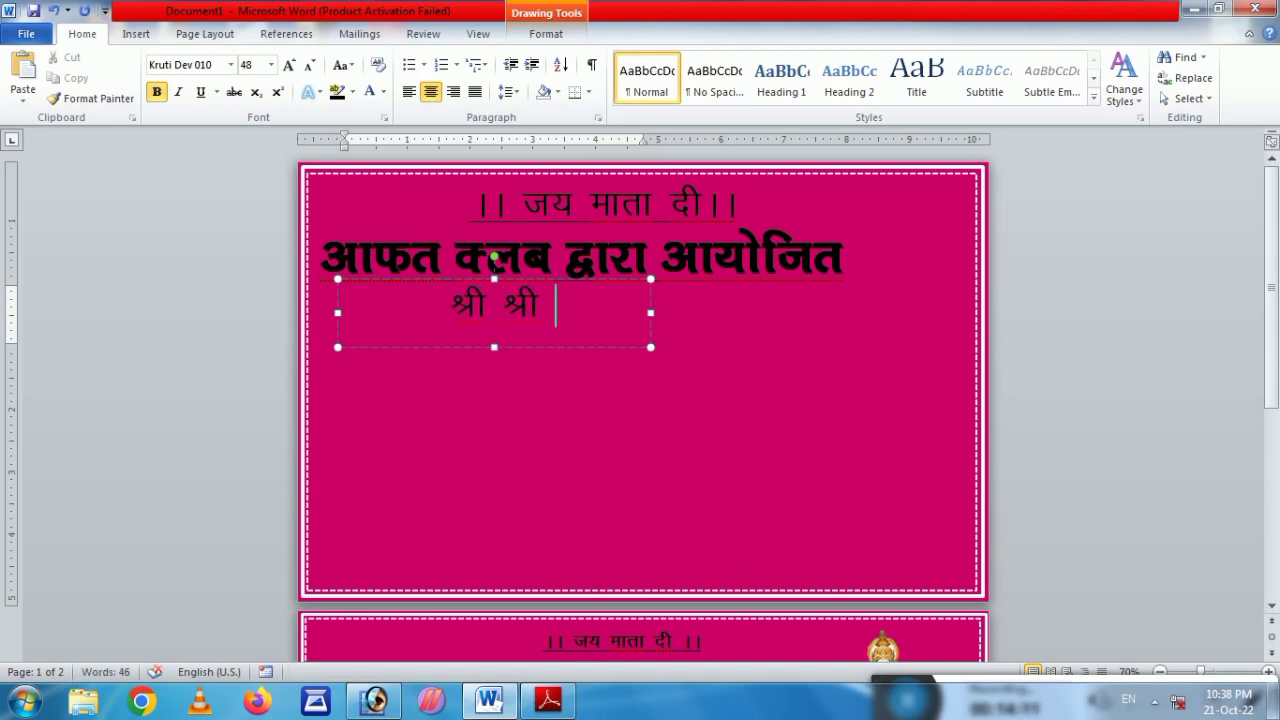
type(" ek")
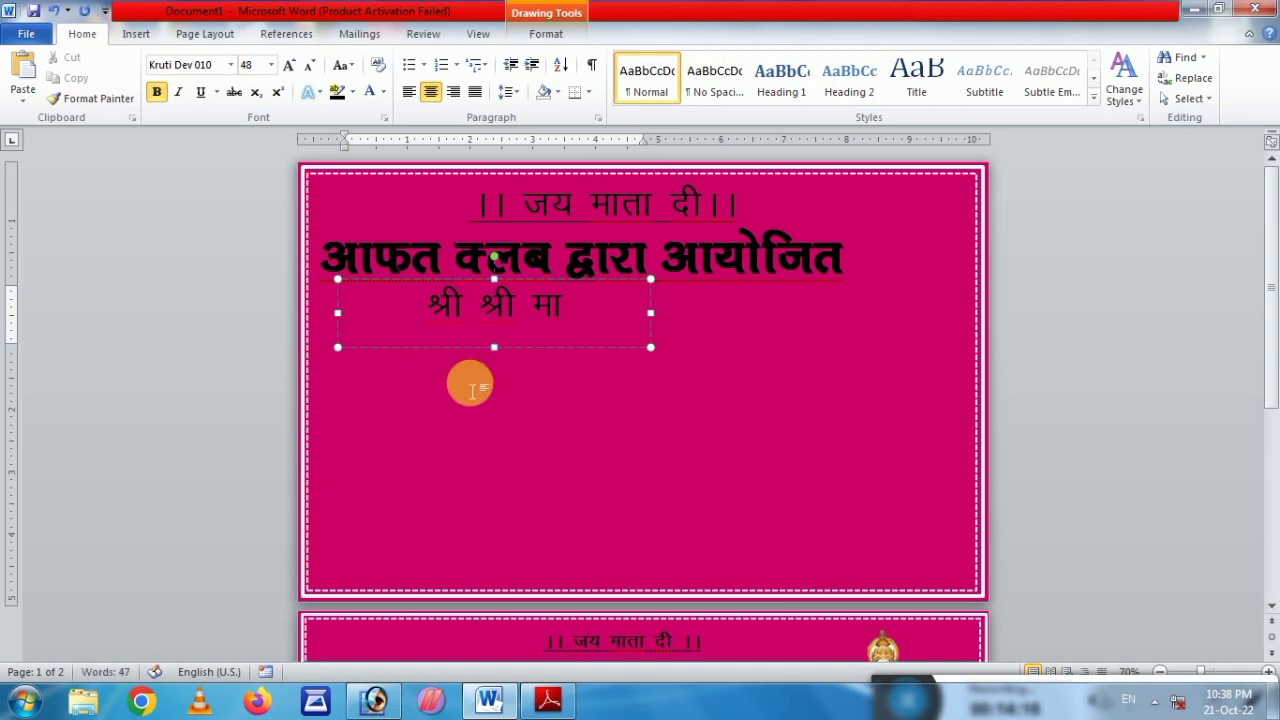
type("¡")
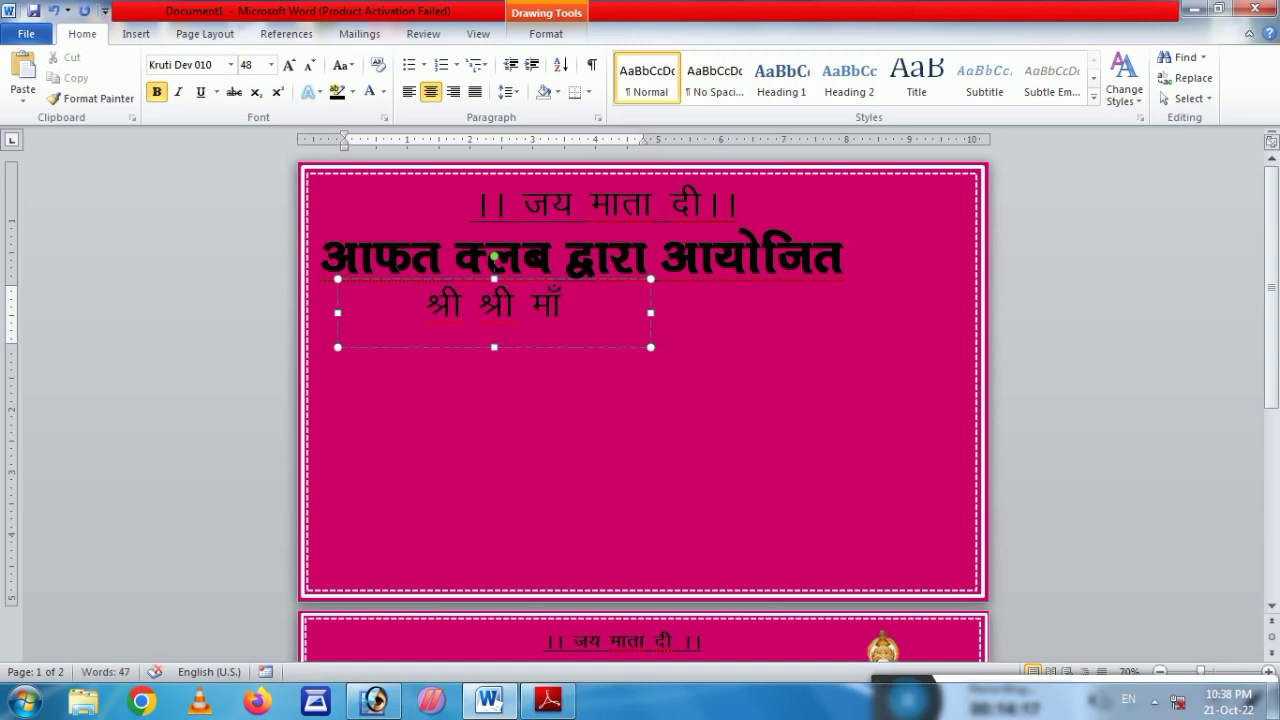
type("y")
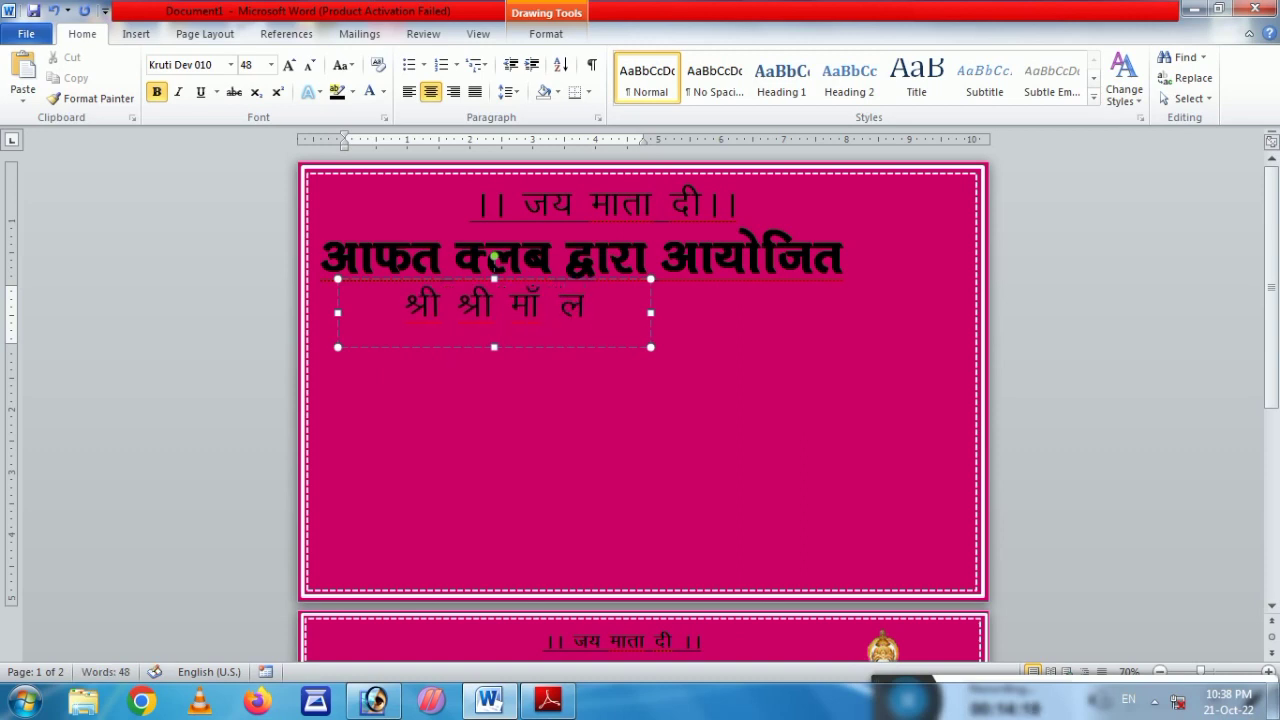
type("{k~ek")
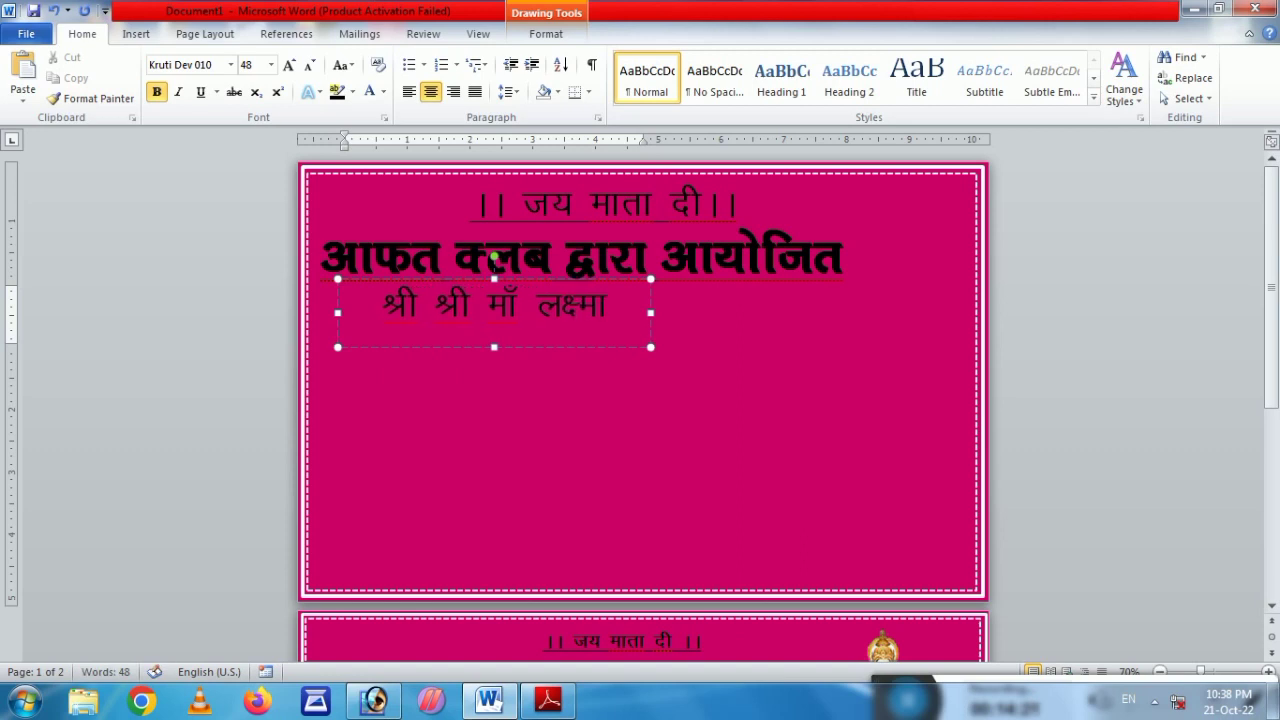
key("BackSpace")
type("h i")
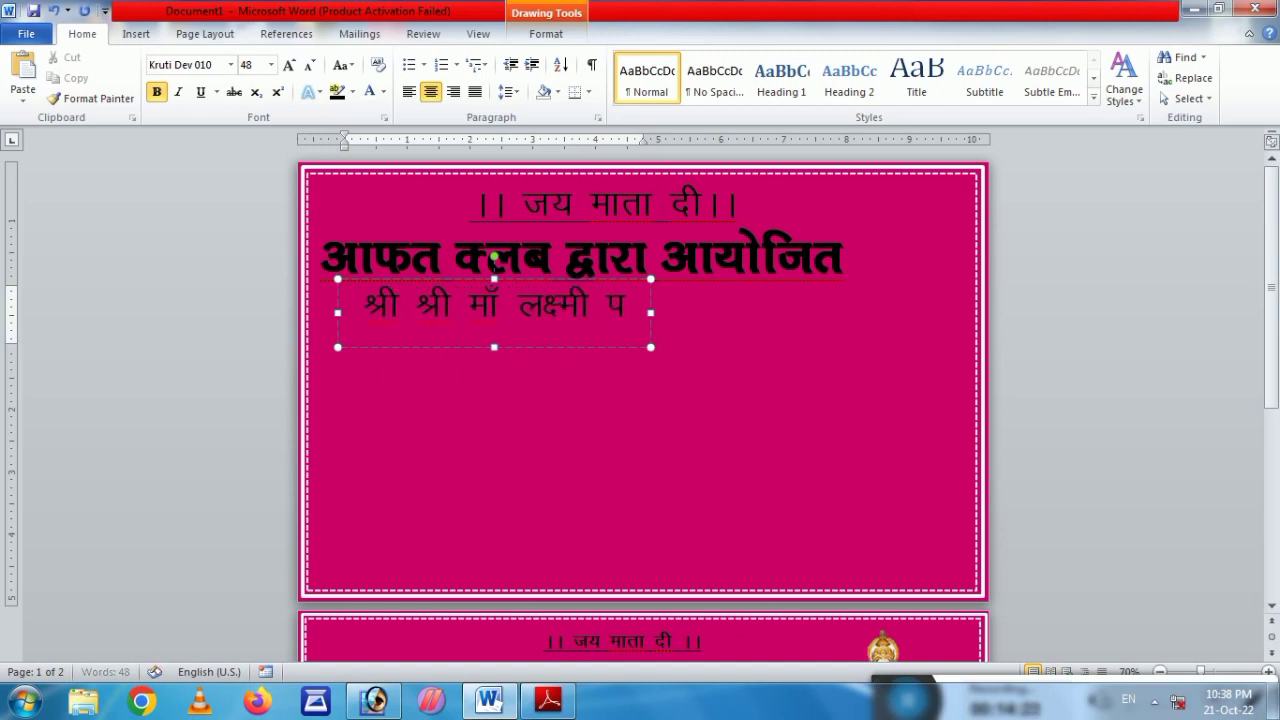
scroll(820, 450, "down", 5)
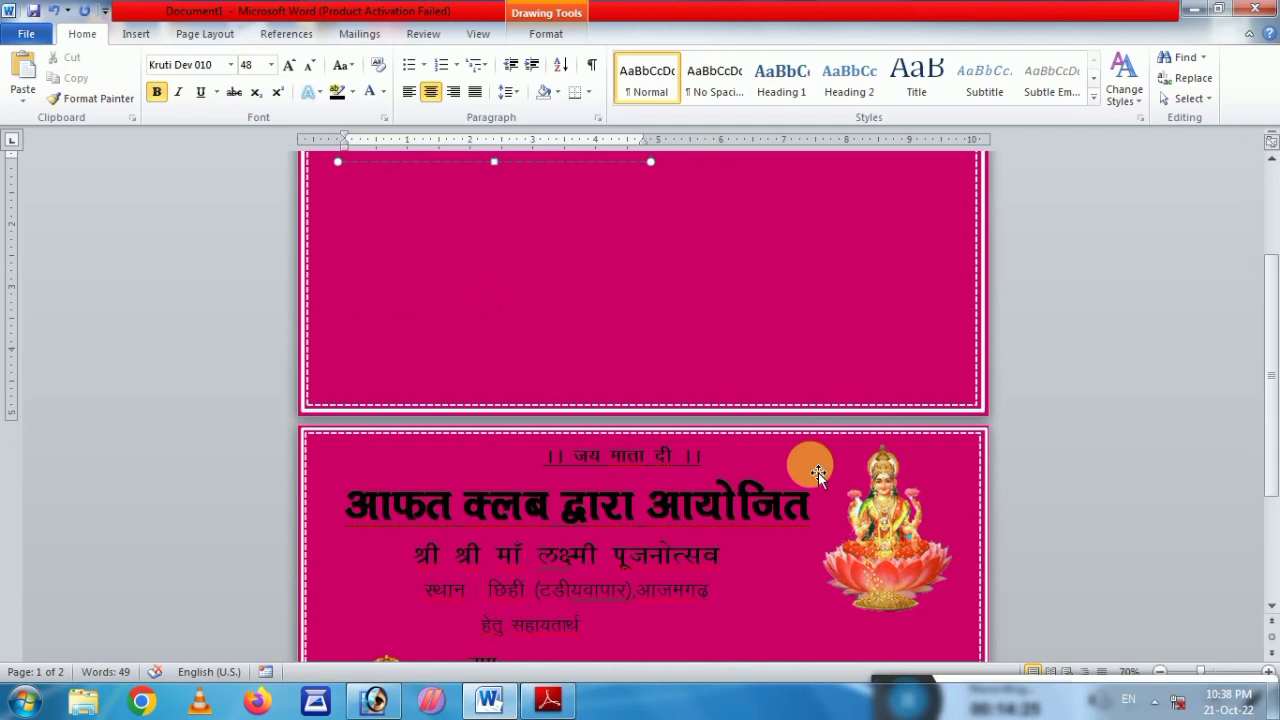
scroll(818, 472, "up", 5)
type("w")
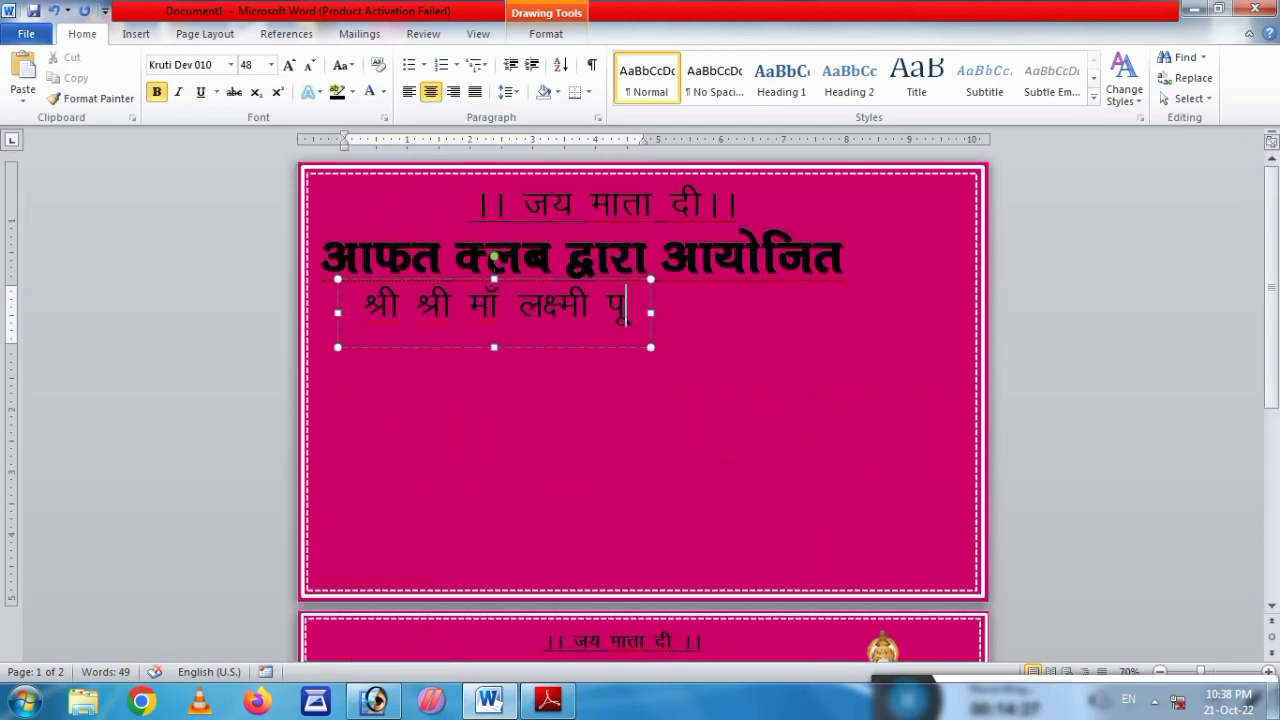
type("tu")
key("ctrl+BackSpace")
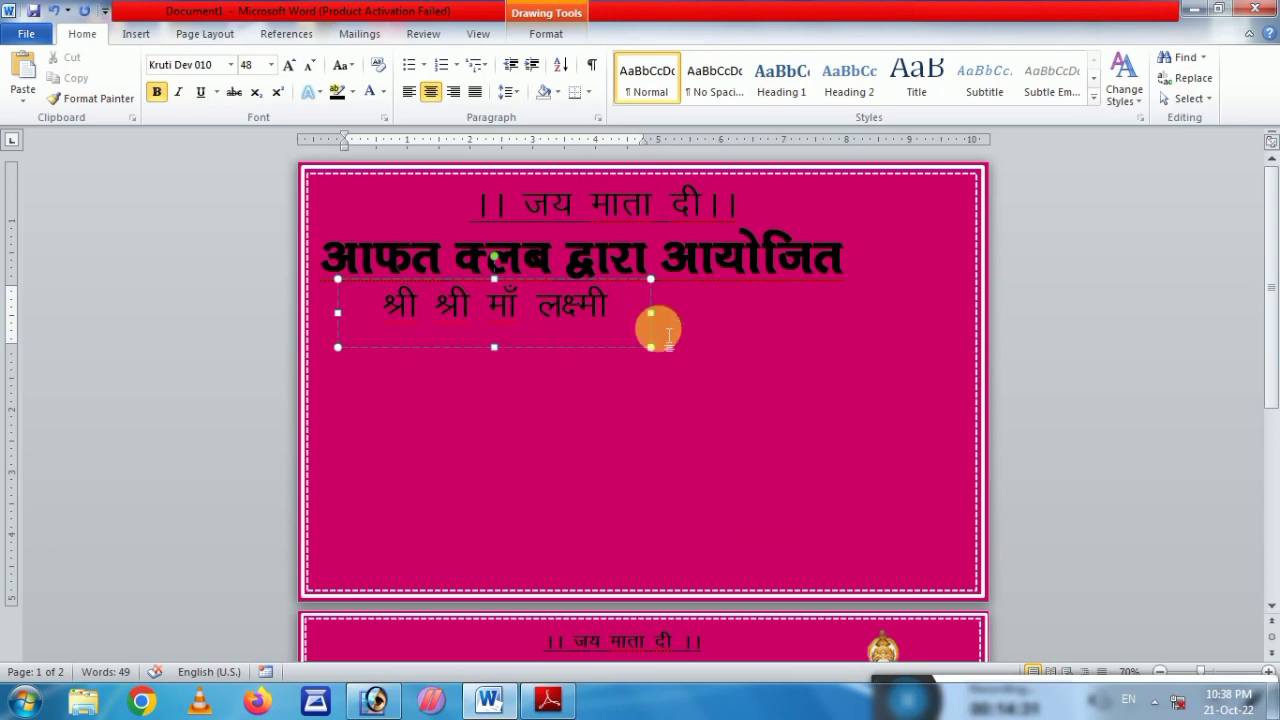
- Finish the subtitle with the word पूजनत्सव, correcting the typos
left_click(655, 318)
type("iwtum")
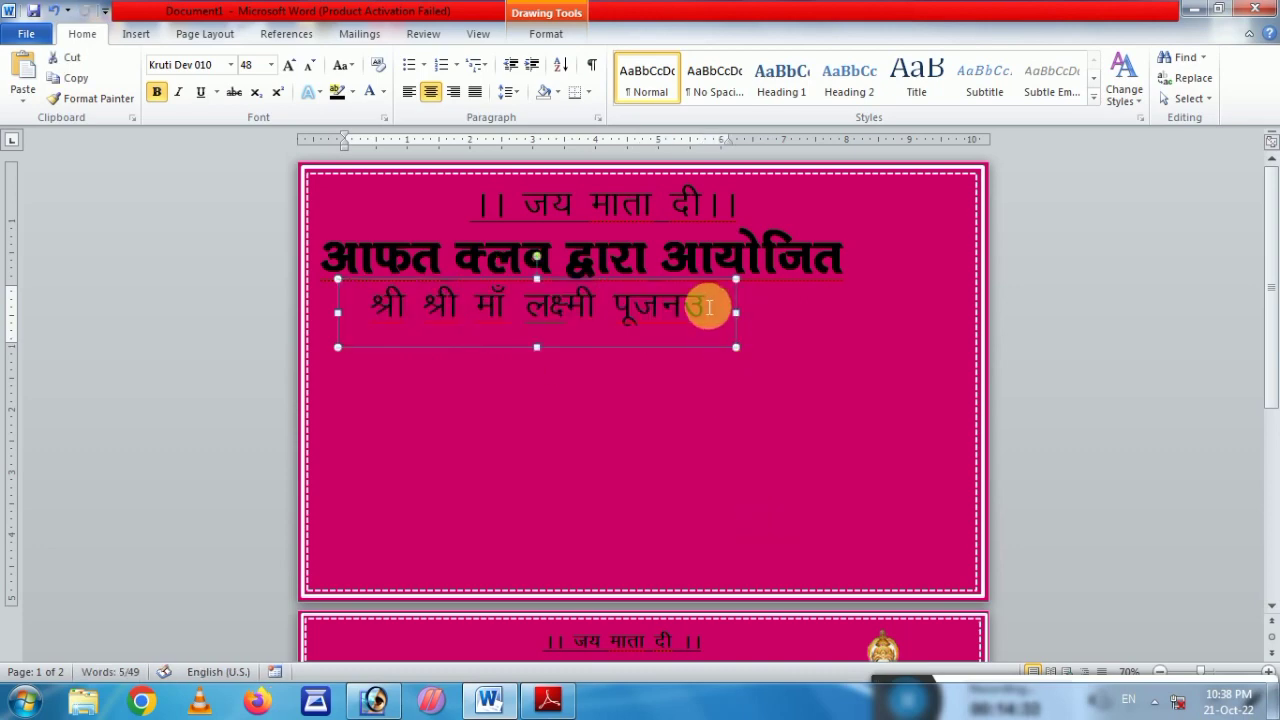
scroll(708, 307, "down", 3)
scroll(712, 300, "up", 2)
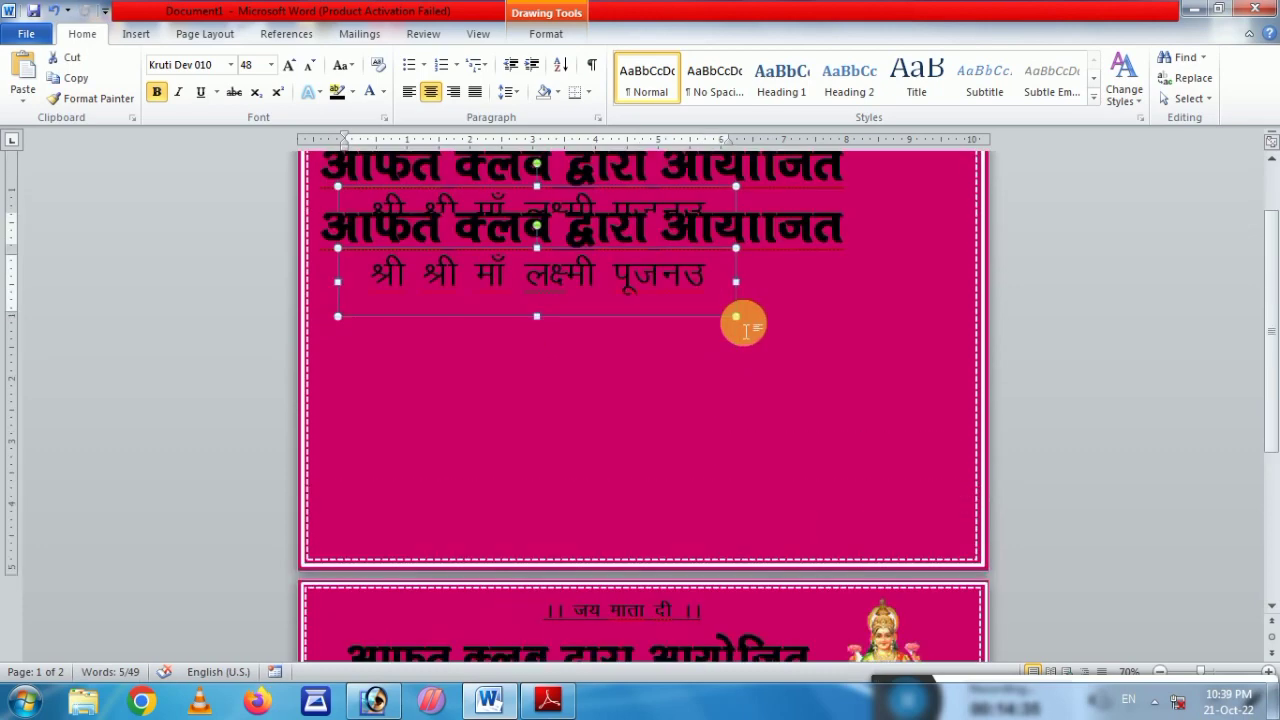
left_click(716, 293)
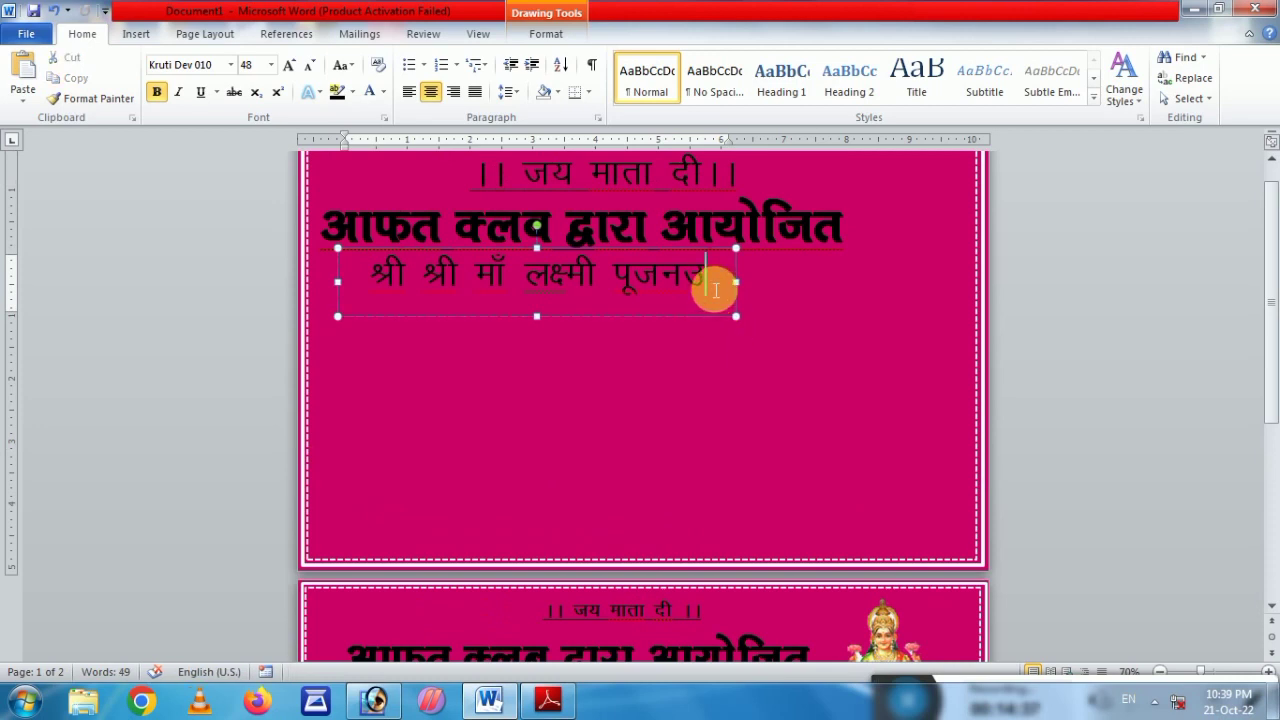
key("BackSpace")
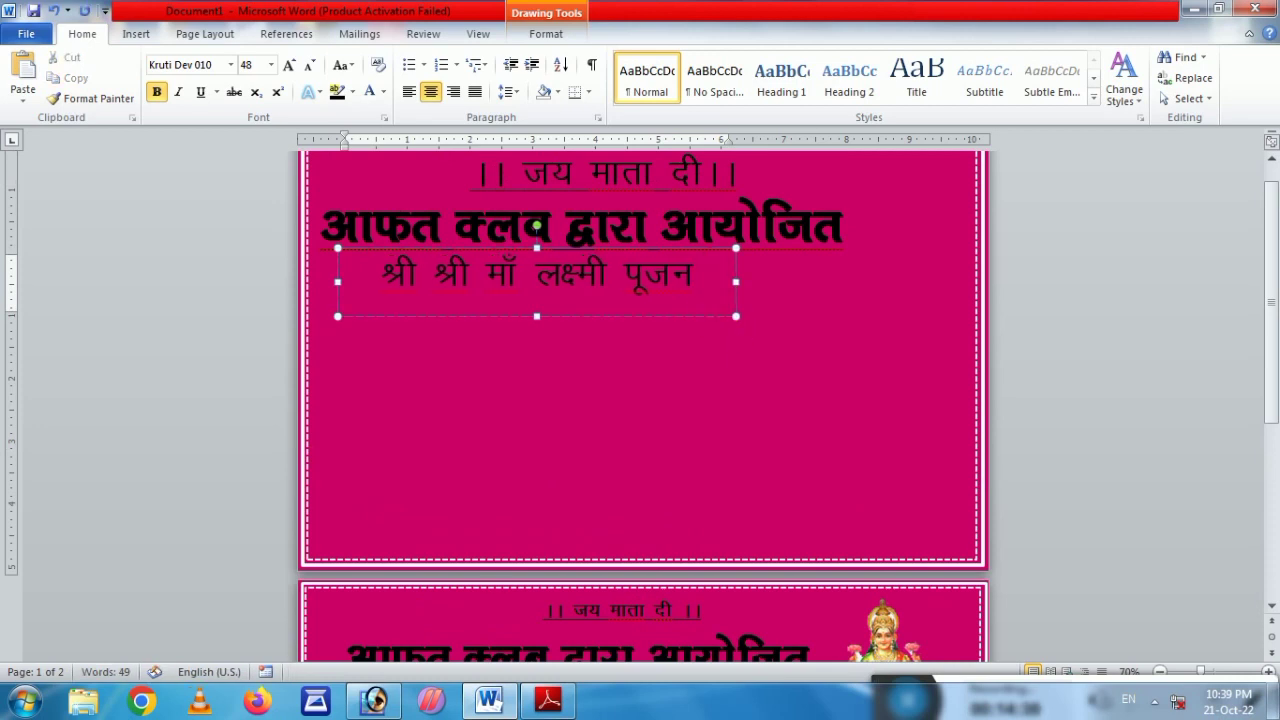
type("Rlo")
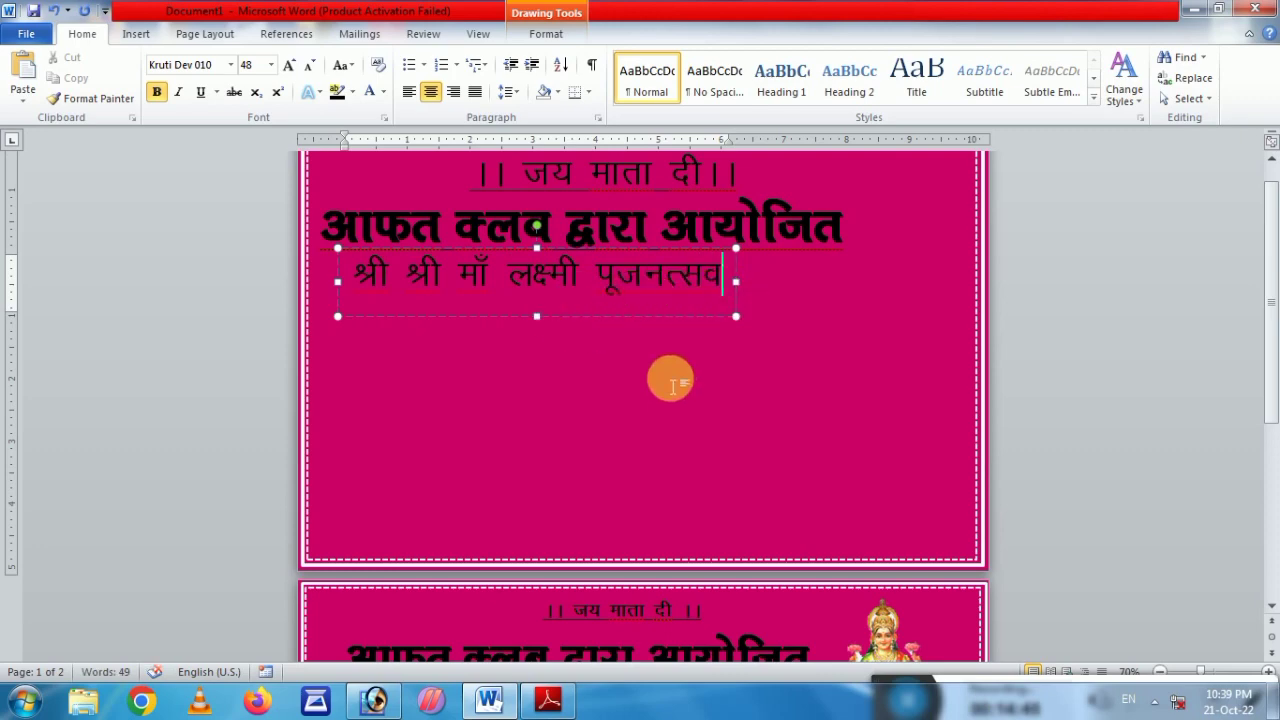
scroll(670, 383, "down", 3)
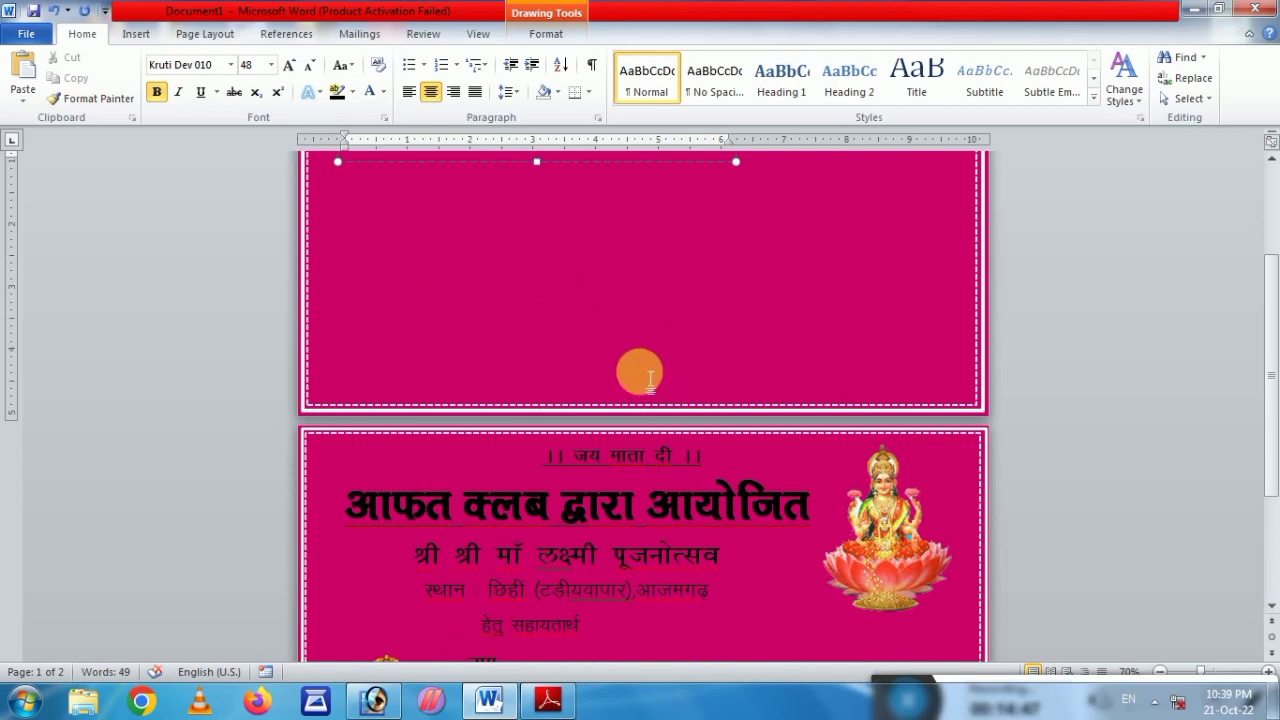
scroll(640, 371, "up", 2)
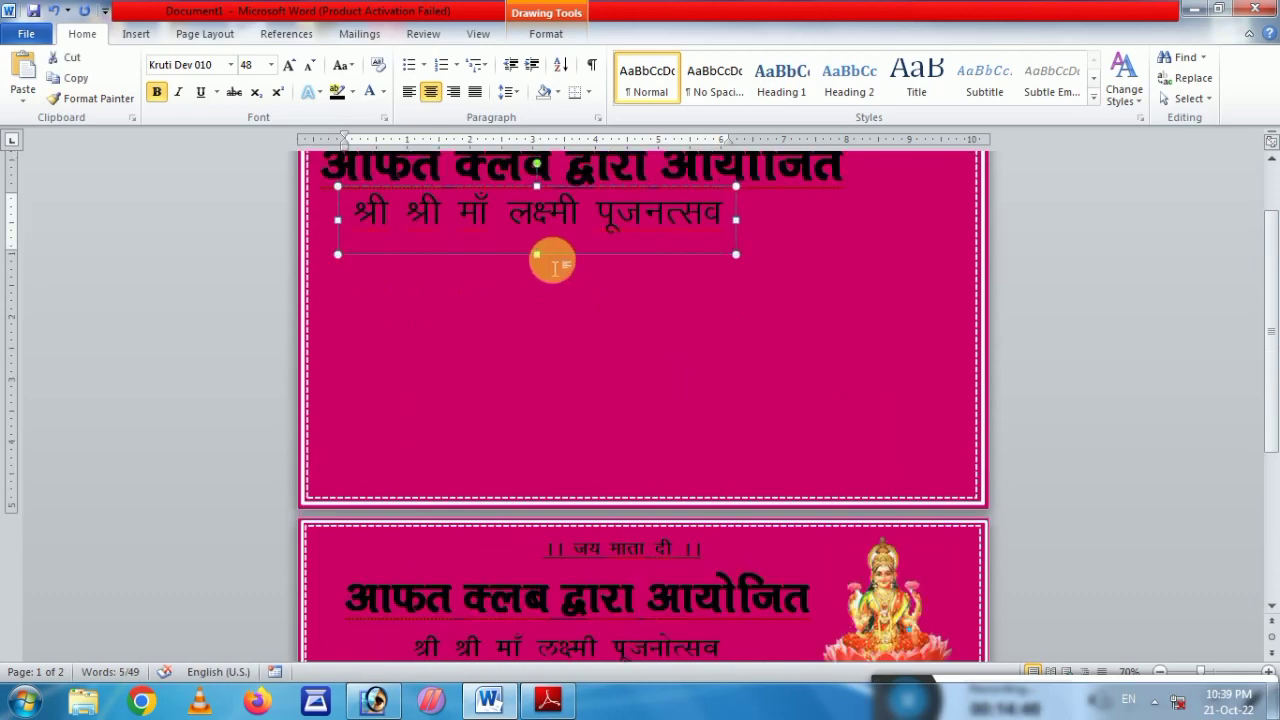
- Shrink the subtitle box to fit its text and nudge it two steps right
left_click_drag(537, 254, 537, 239)
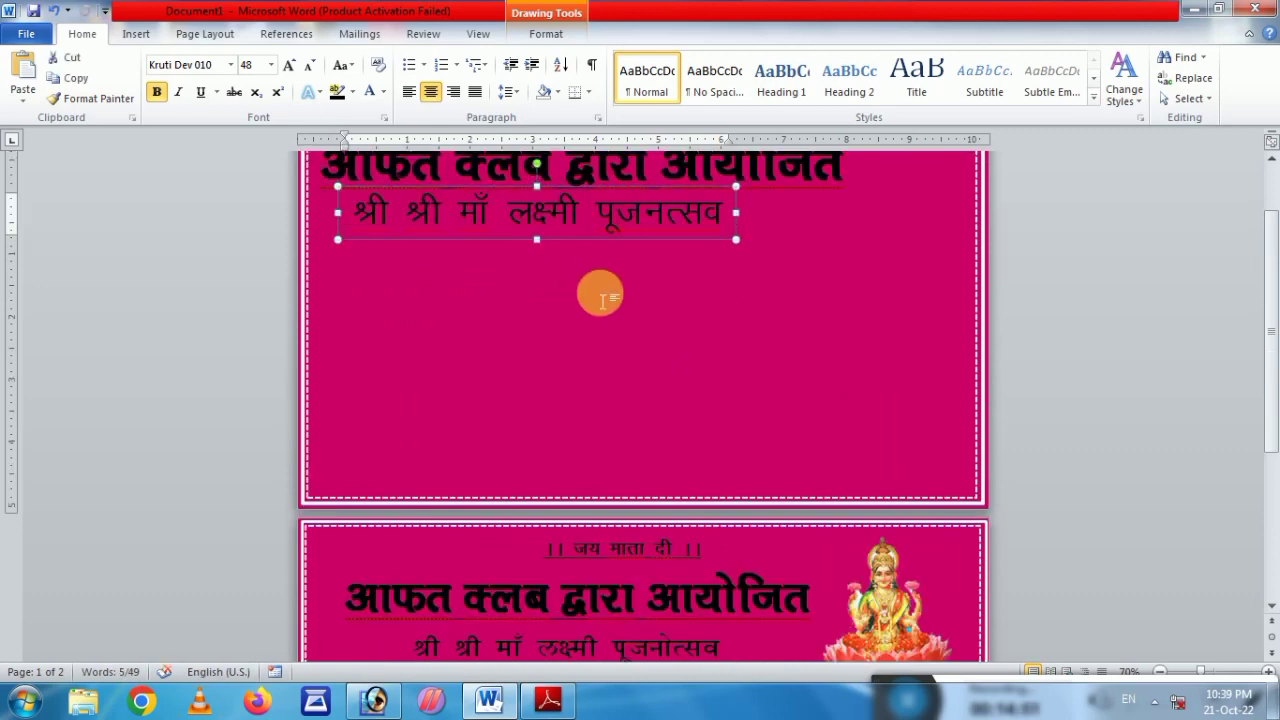
key("Right")
key("Right")
key("Right")
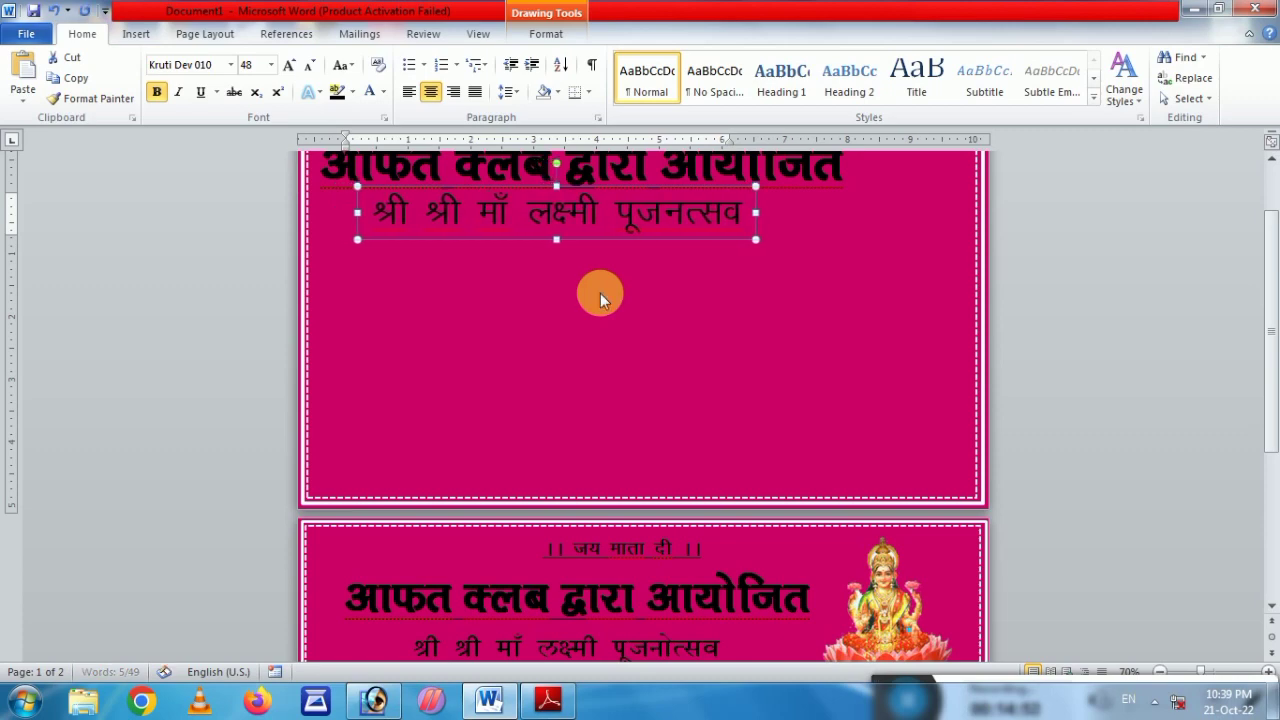
key("Right")
key("Right")
key("Right")
key("Right")
key("Right")
key("Right")
key("Right")
key("Right")
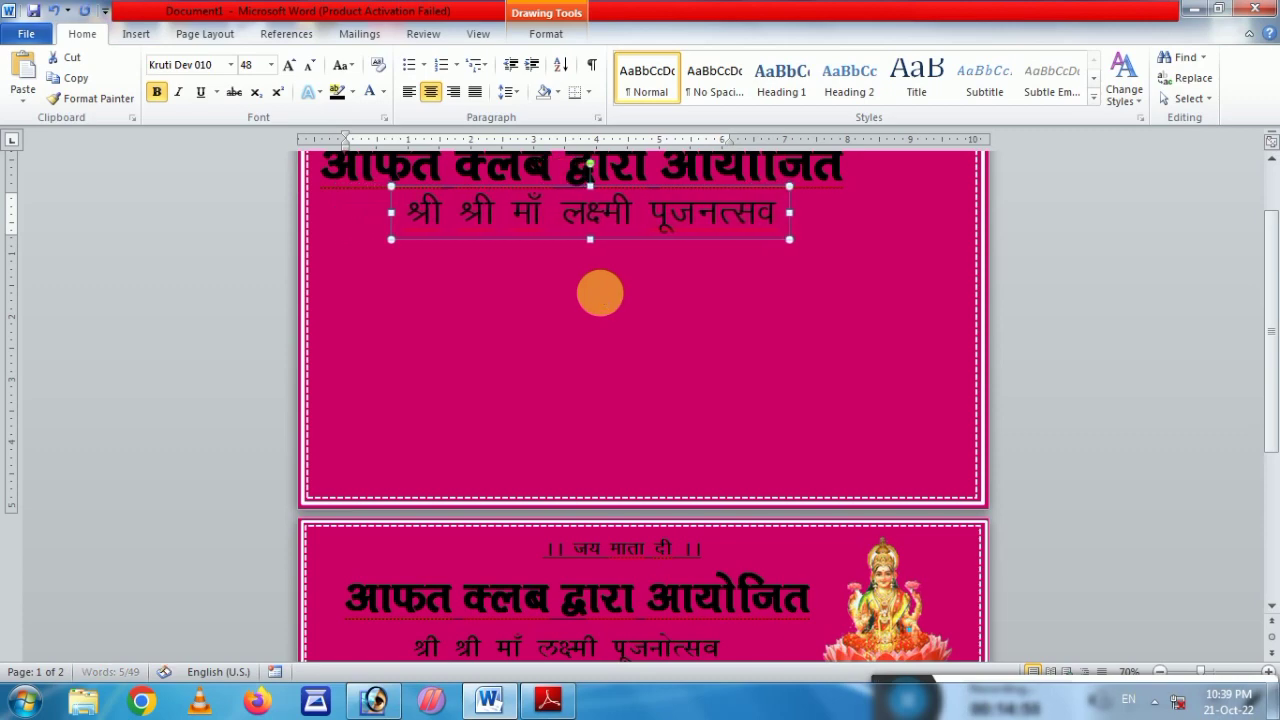
scroll(731, 318, "down", 1)
scroll(740, 325, "up", 2)
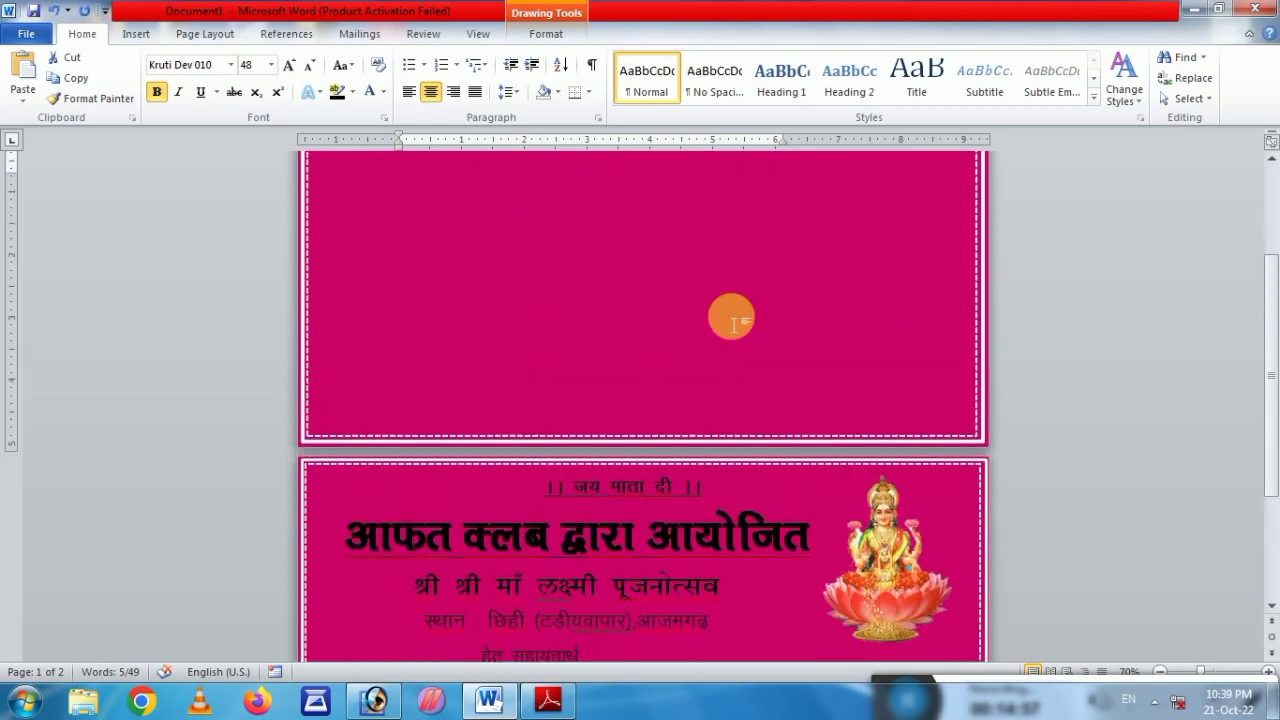
scroll(728, 314, "up", 1)
scroll(708, 280, "up", 2)
scroll(737, 277, "down", 2)
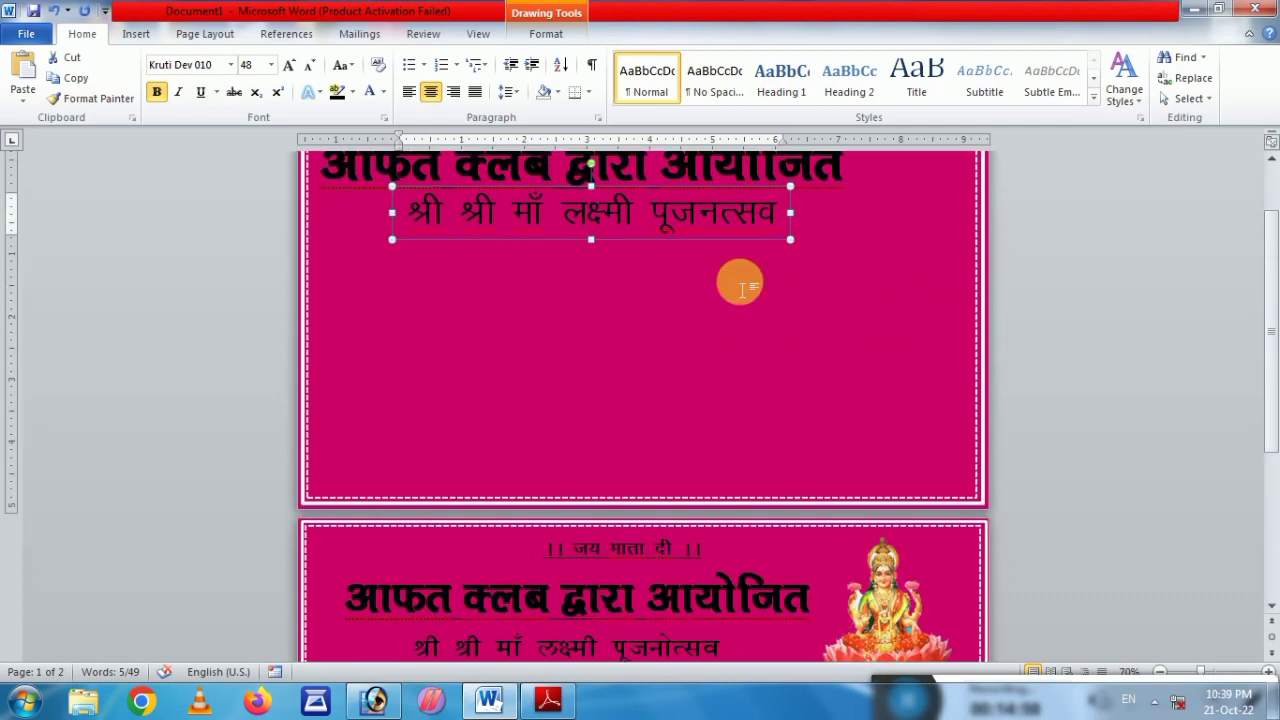
scroll(737, 277, "down", 1)
scroll(700, 277, "up", 1)
scroll(703, 285, "down", 2)
scroll(703, 285, "down", 1)
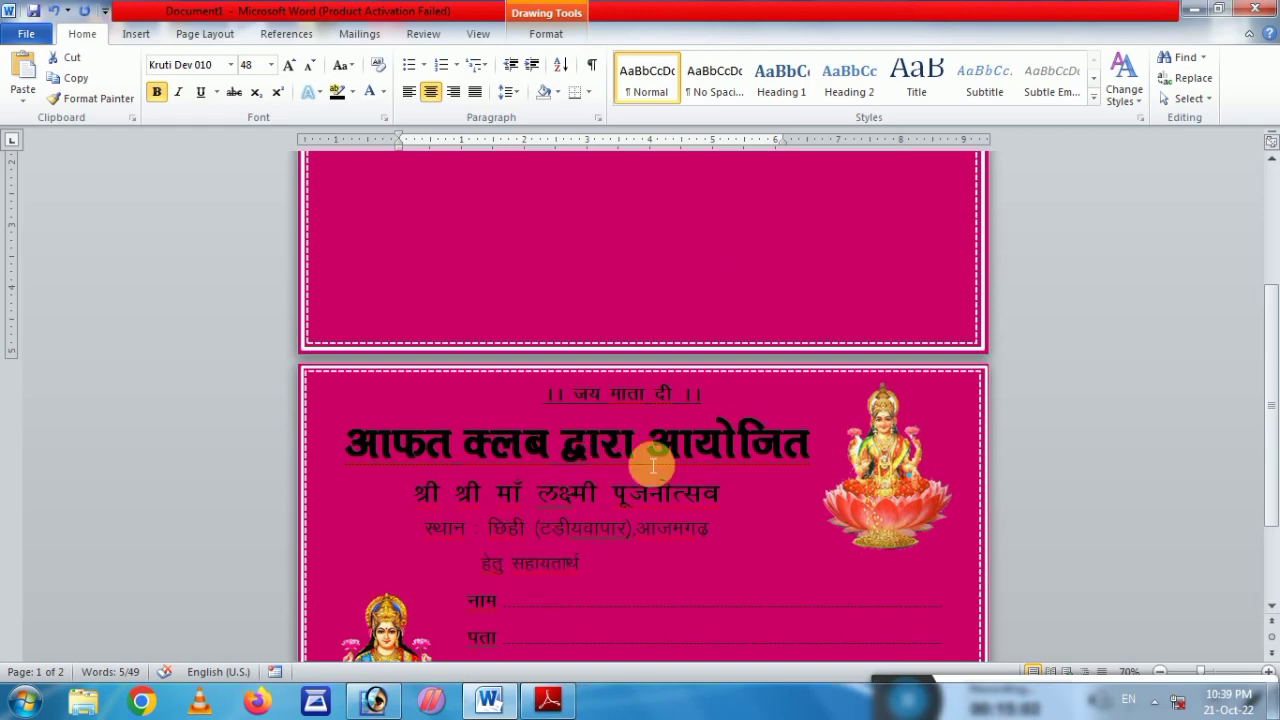
scroll(634, 417, "up", 1)
scroll(651, 366, "up", 2)
scroll(643, 302, "up", 4)
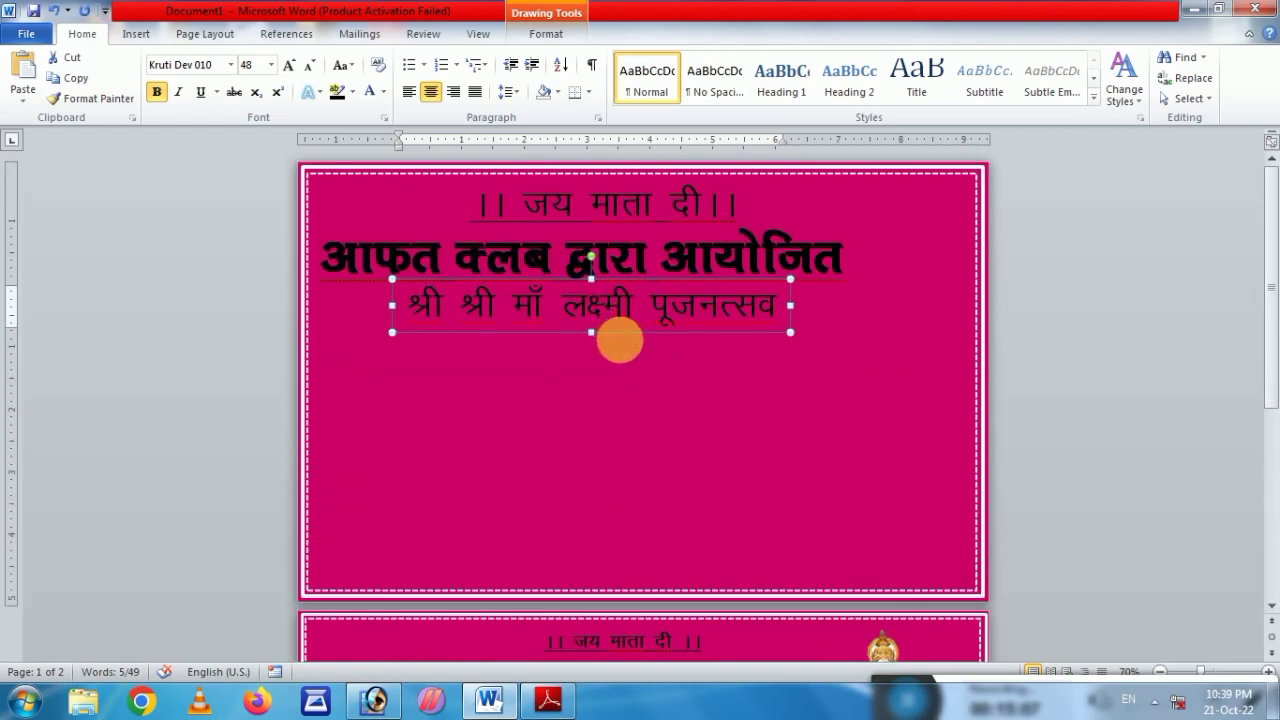
- Duplicate the subtitle box just below it and widen the copy
left_click_drag(620, 335, 589, 384, "ctrl")
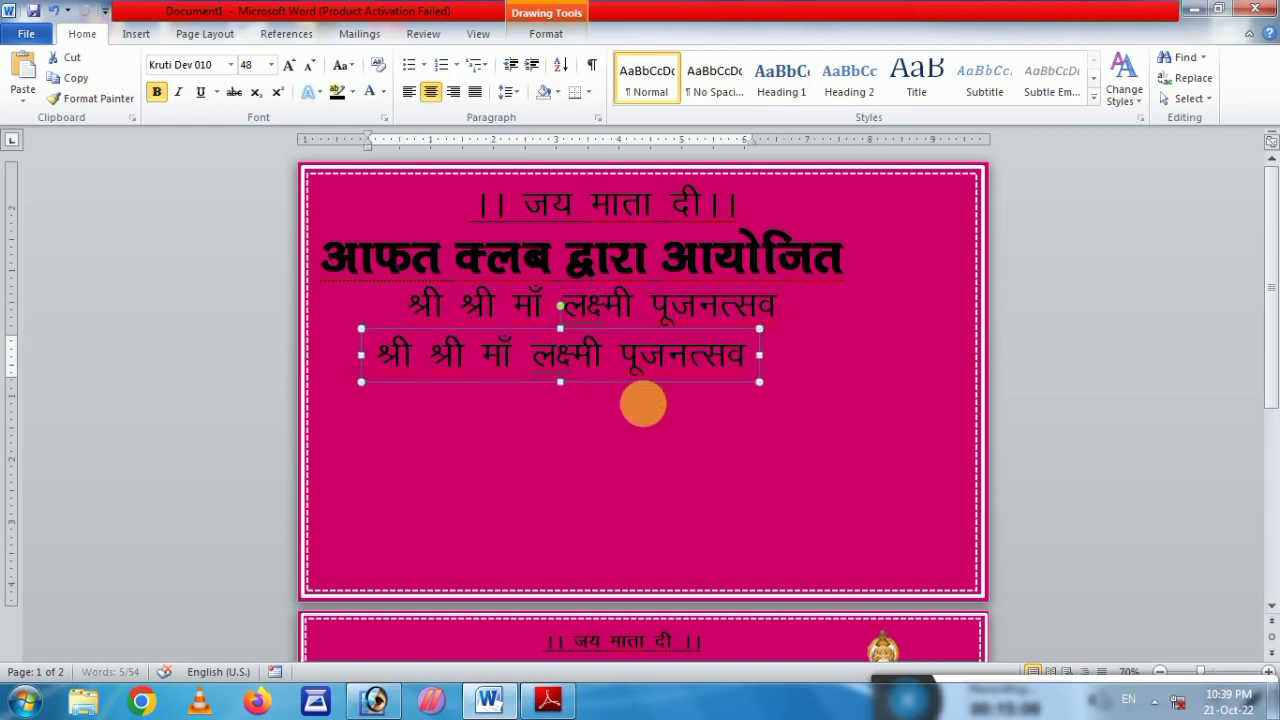
scroll(642, 404, "down", 2)
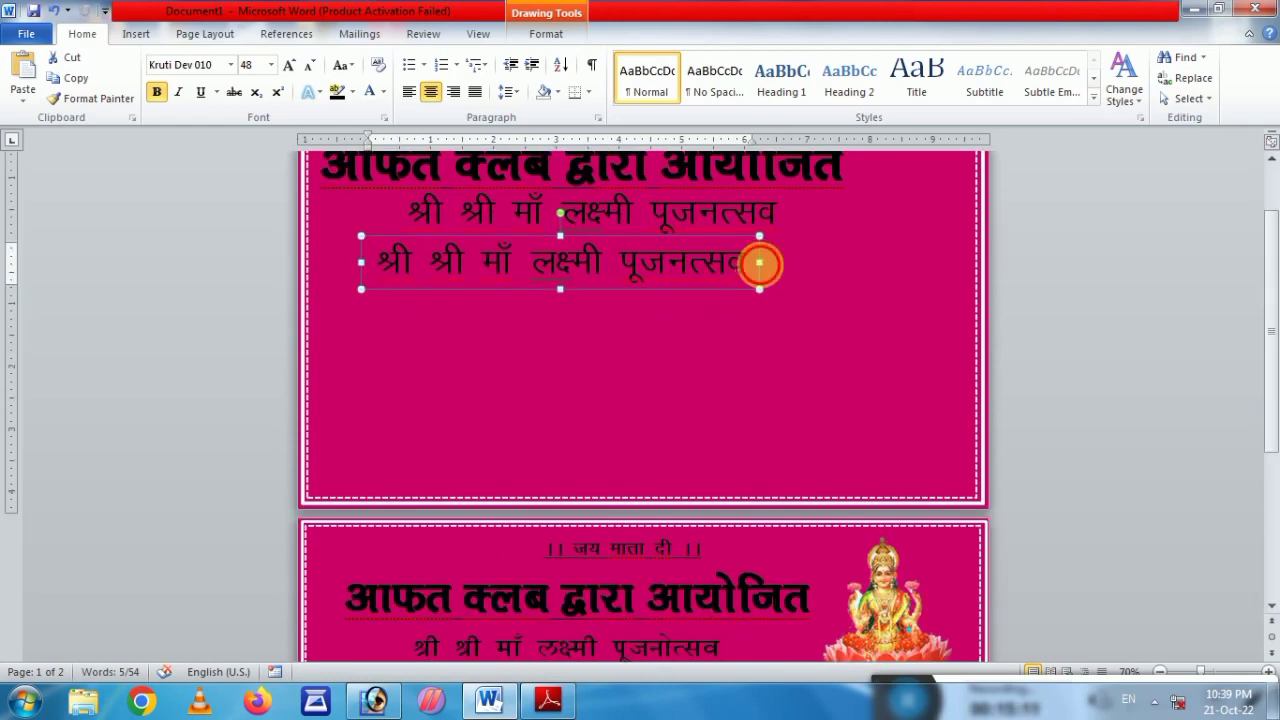
mouse_move(760, 263)
left_mouse_down()
mouse_move(815, 263)
mouse_move(433, 279)
left_mouse_up()
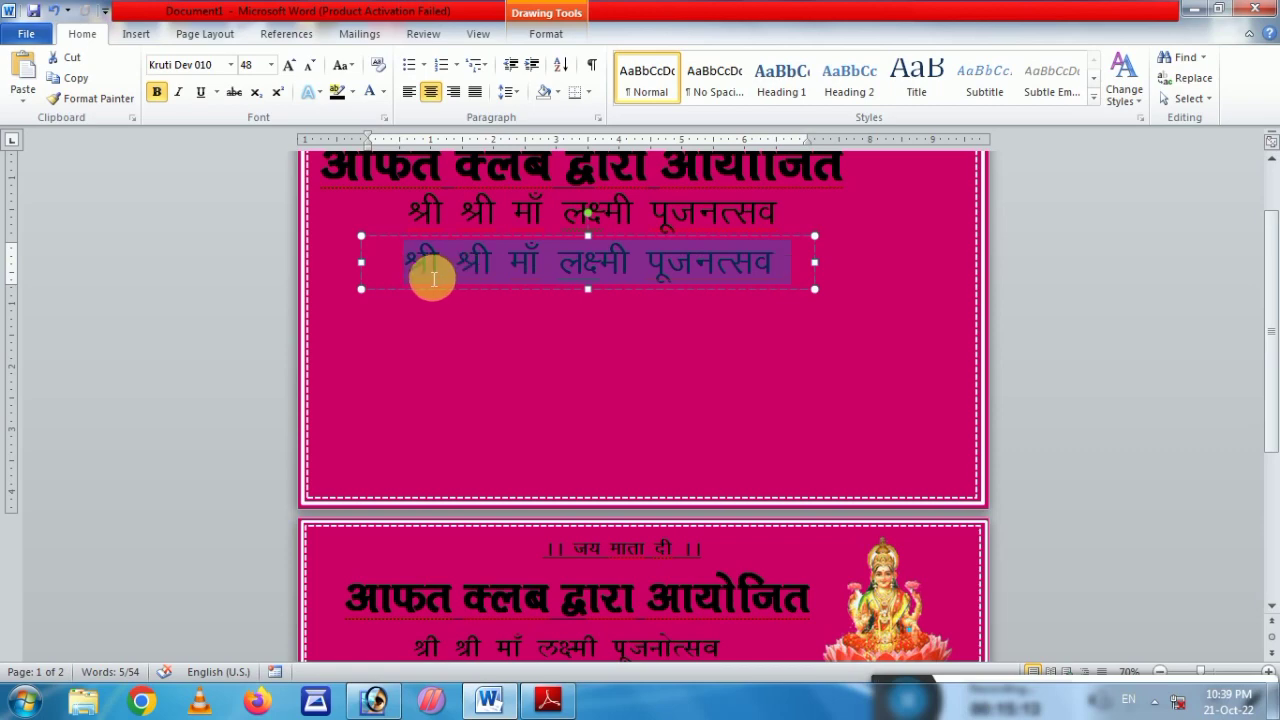
- Type स्थान : छीहीं (टडीयवापार) into the copied box in Kruti Dev
scroll(509, 346, "down", 4)
scroll(509, 346, "up", 5)
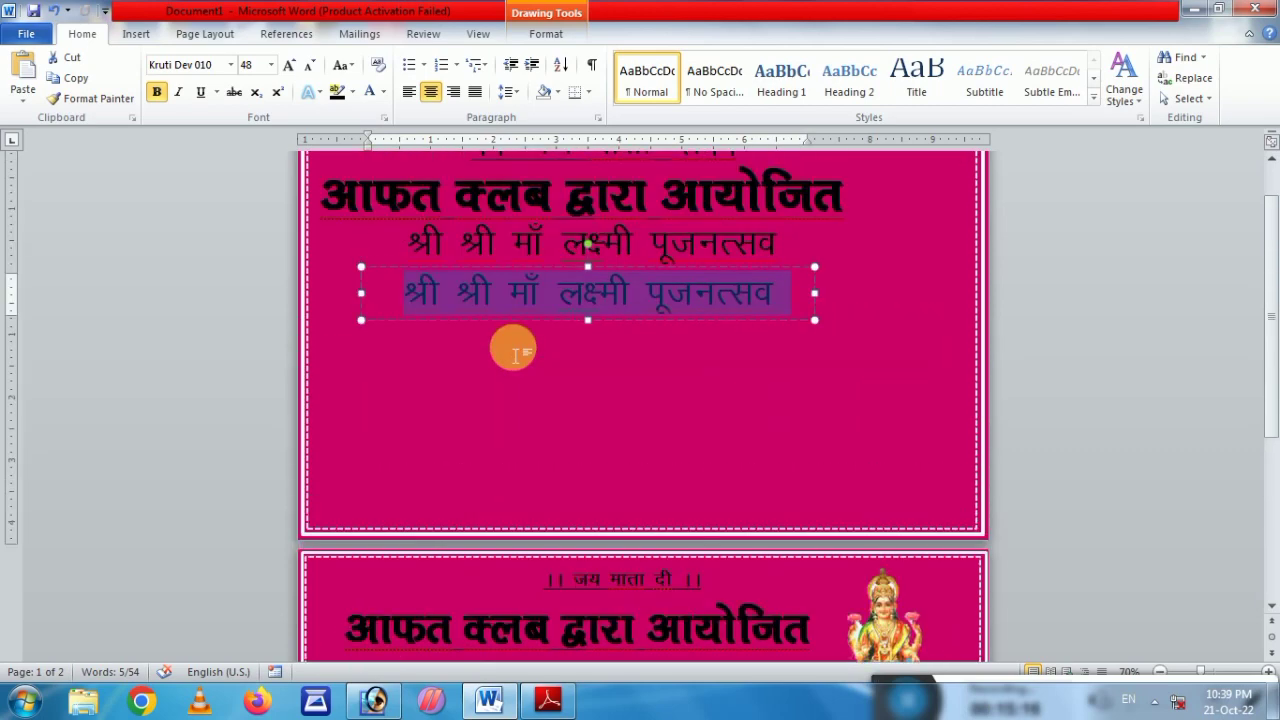
type("l")
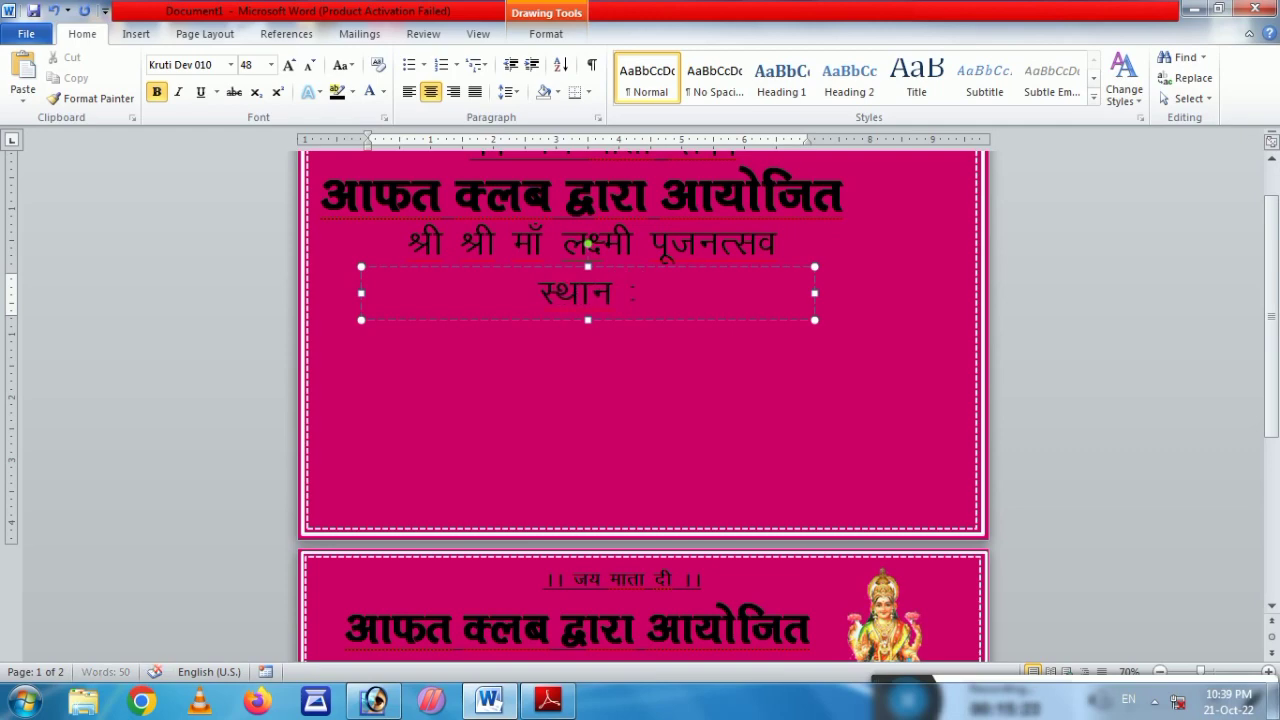
type("N")
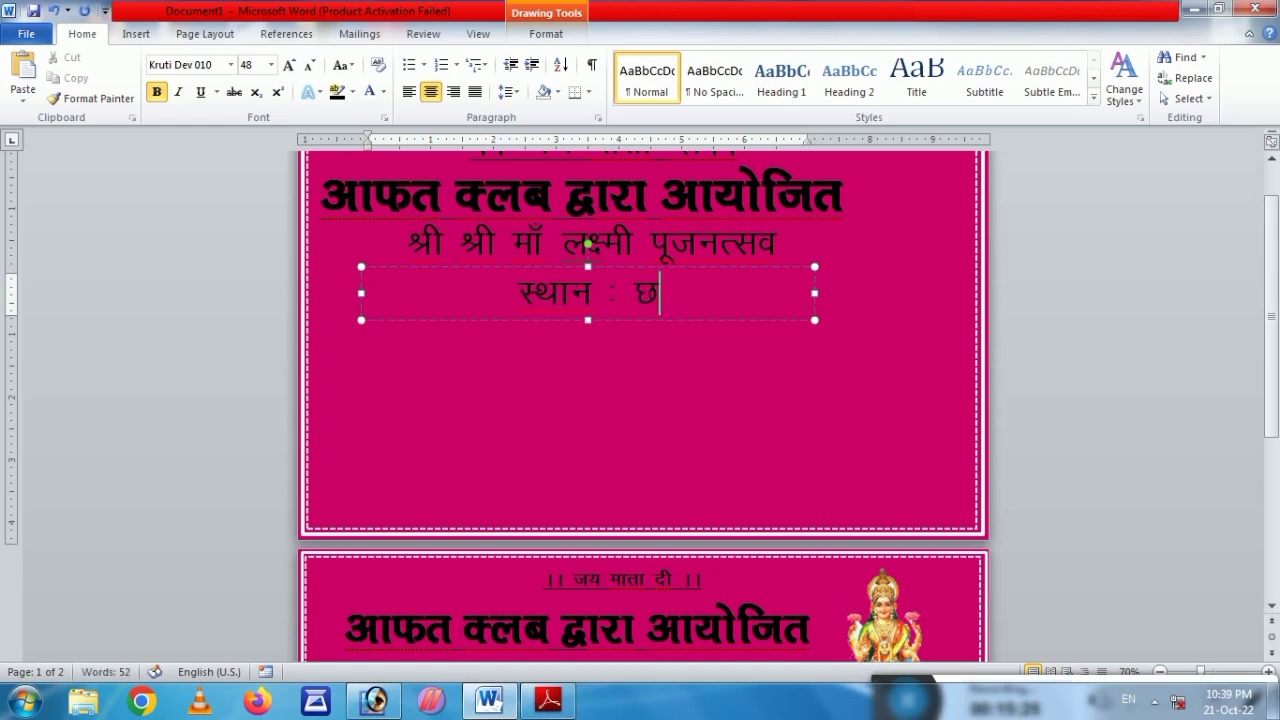
type("h")
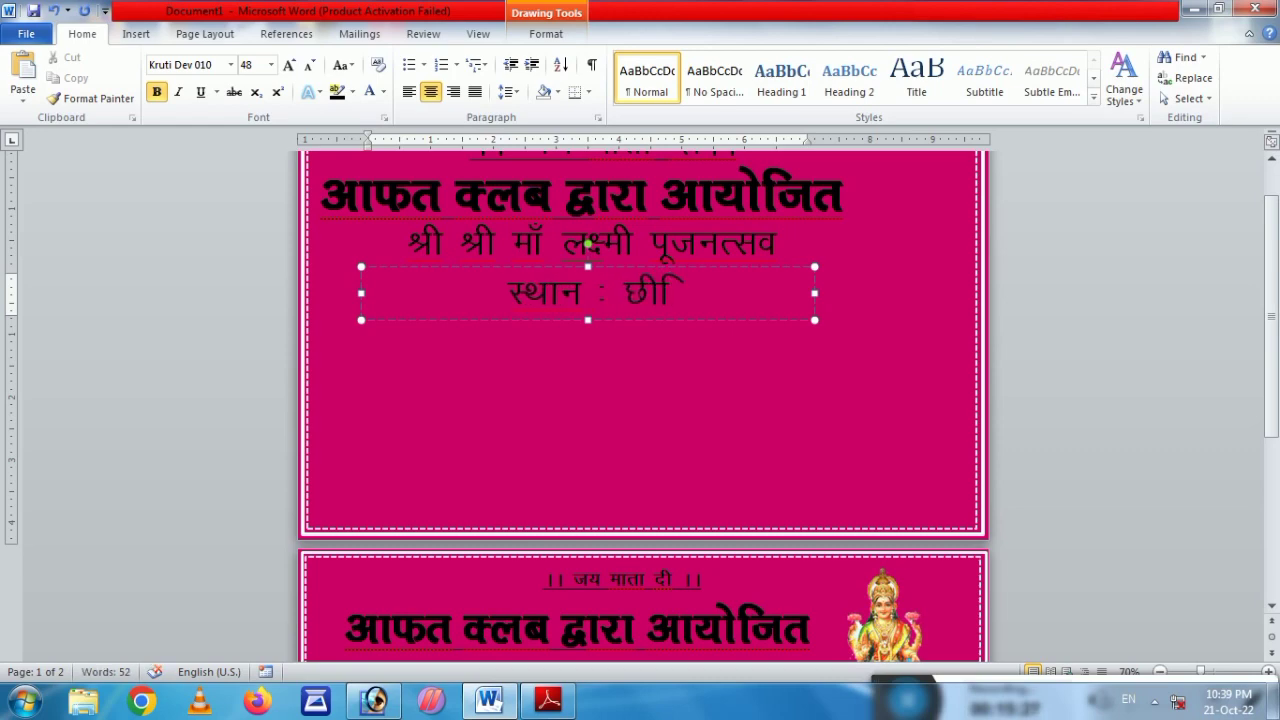
key("BackSpace")
type("hg")
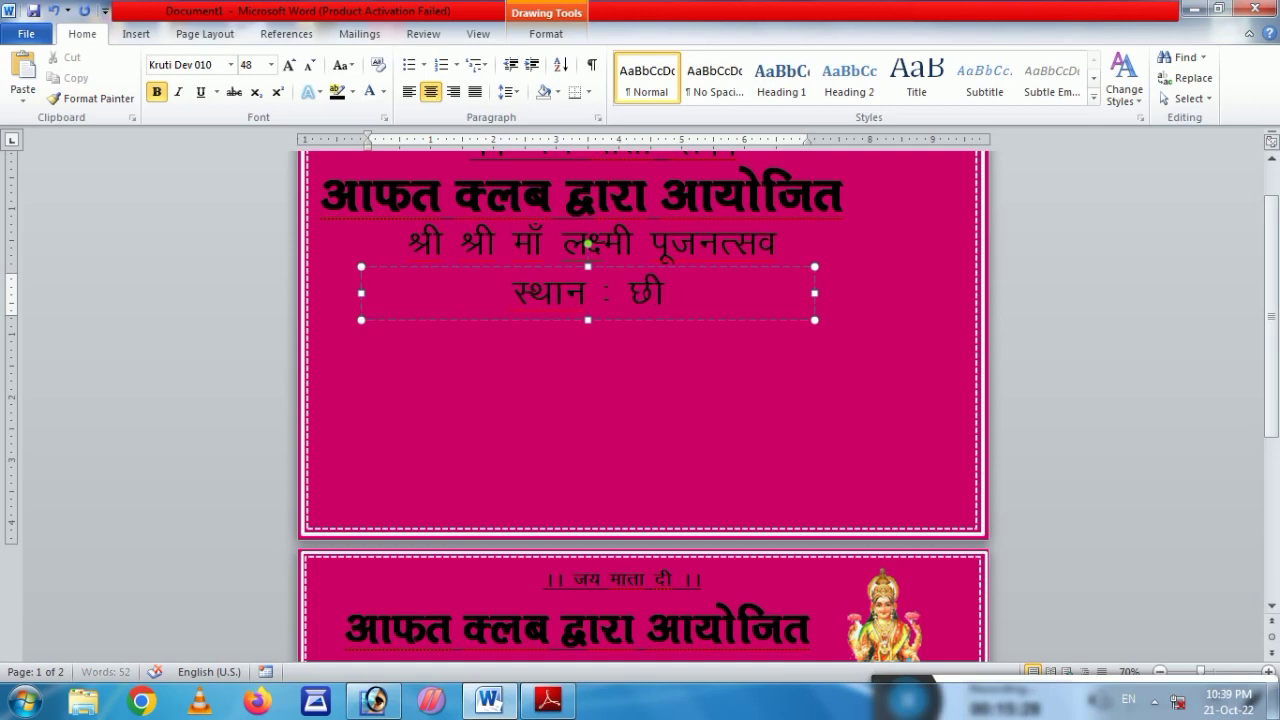
type("h")
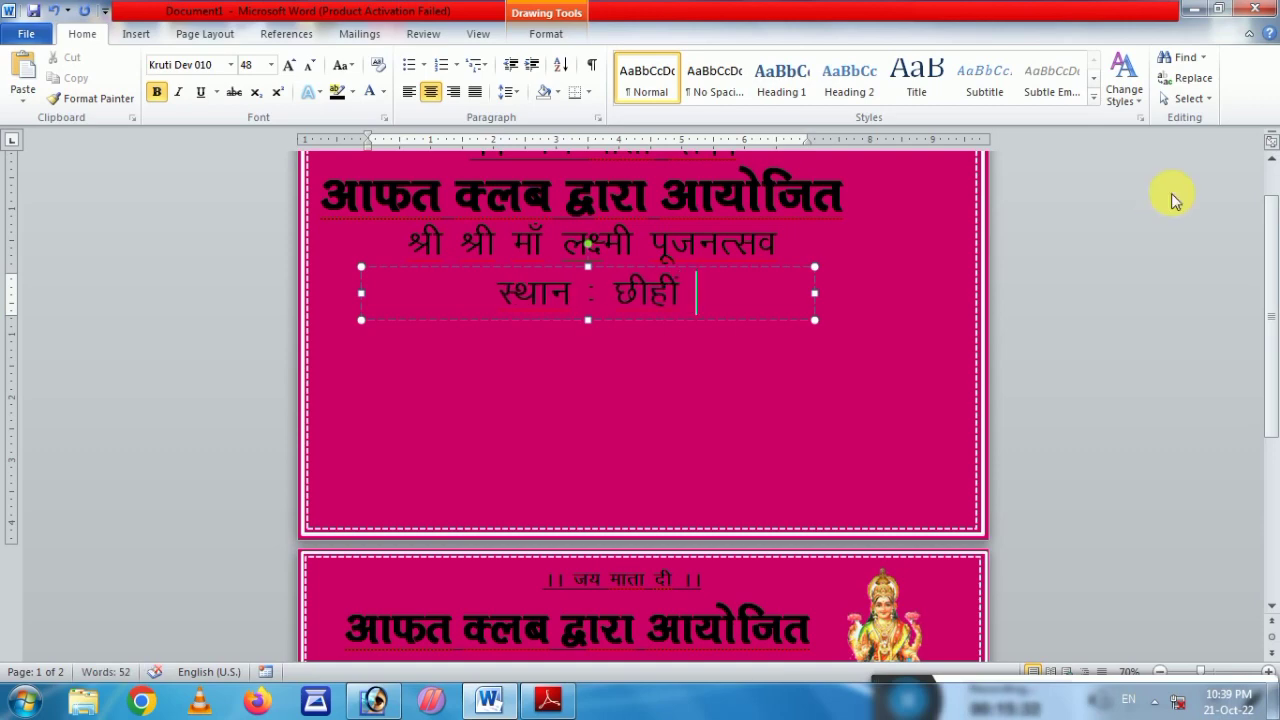
type(" (")
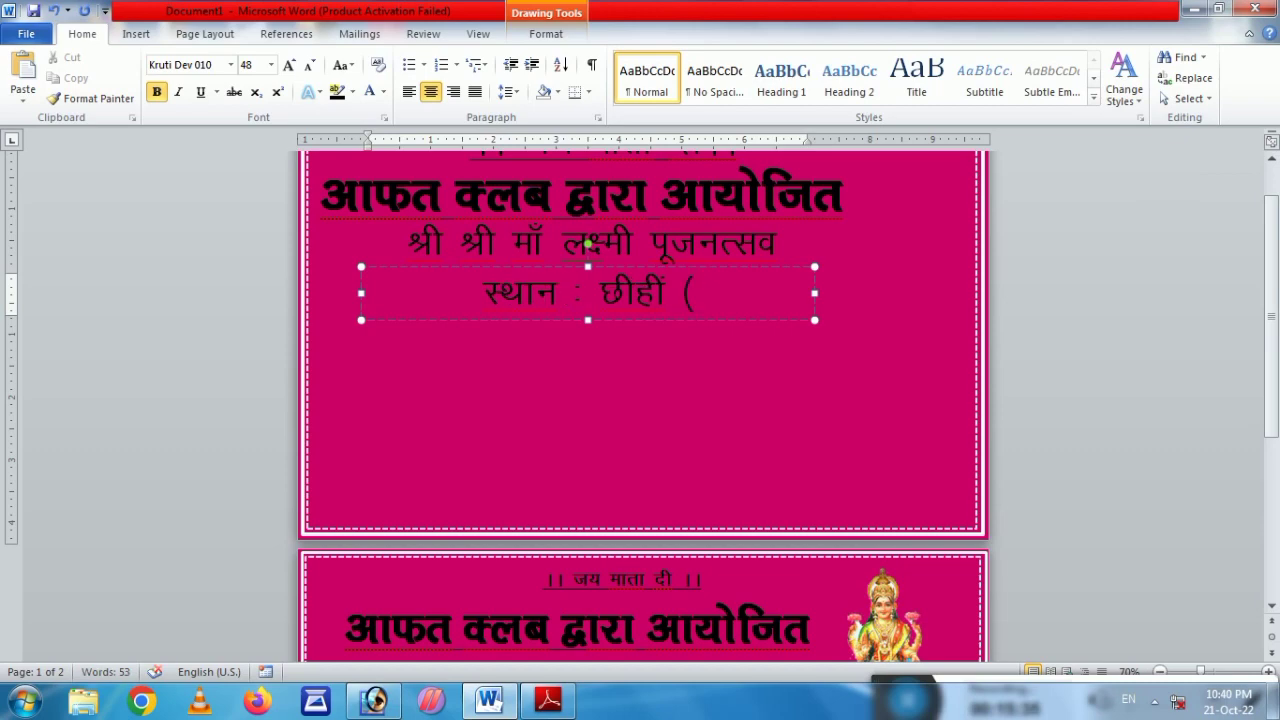
type("V")
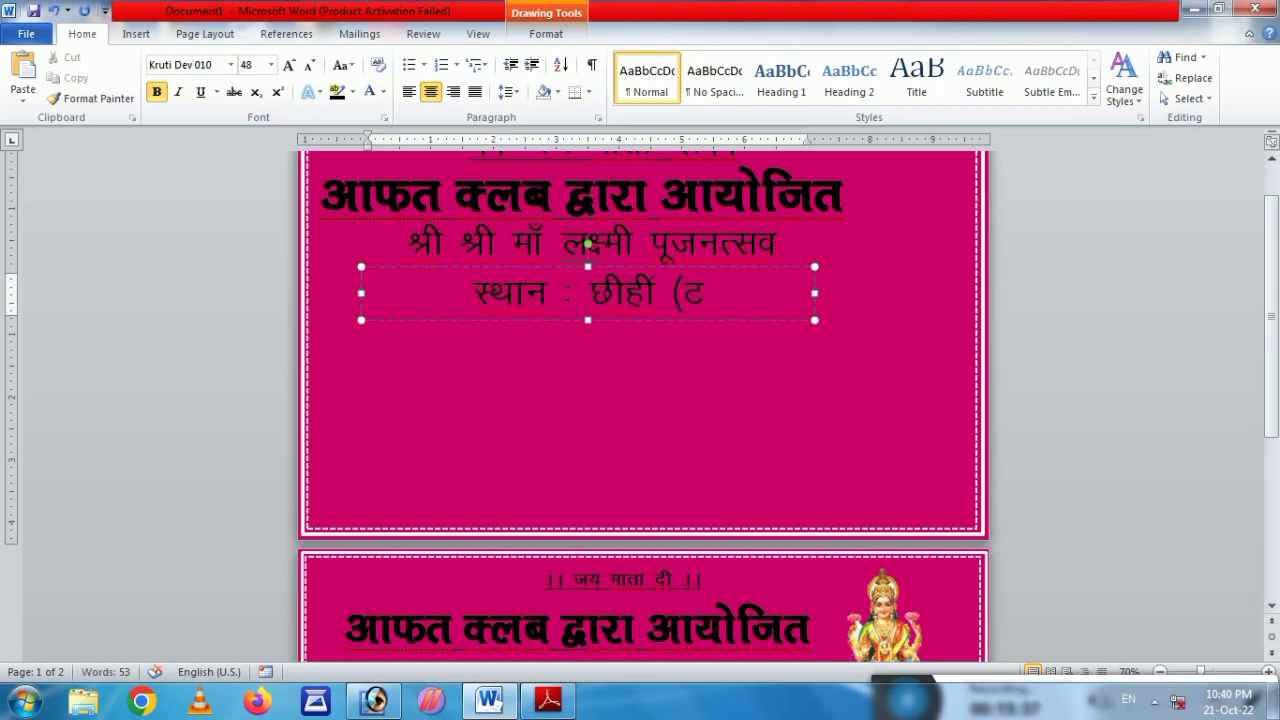
type("Mh;")
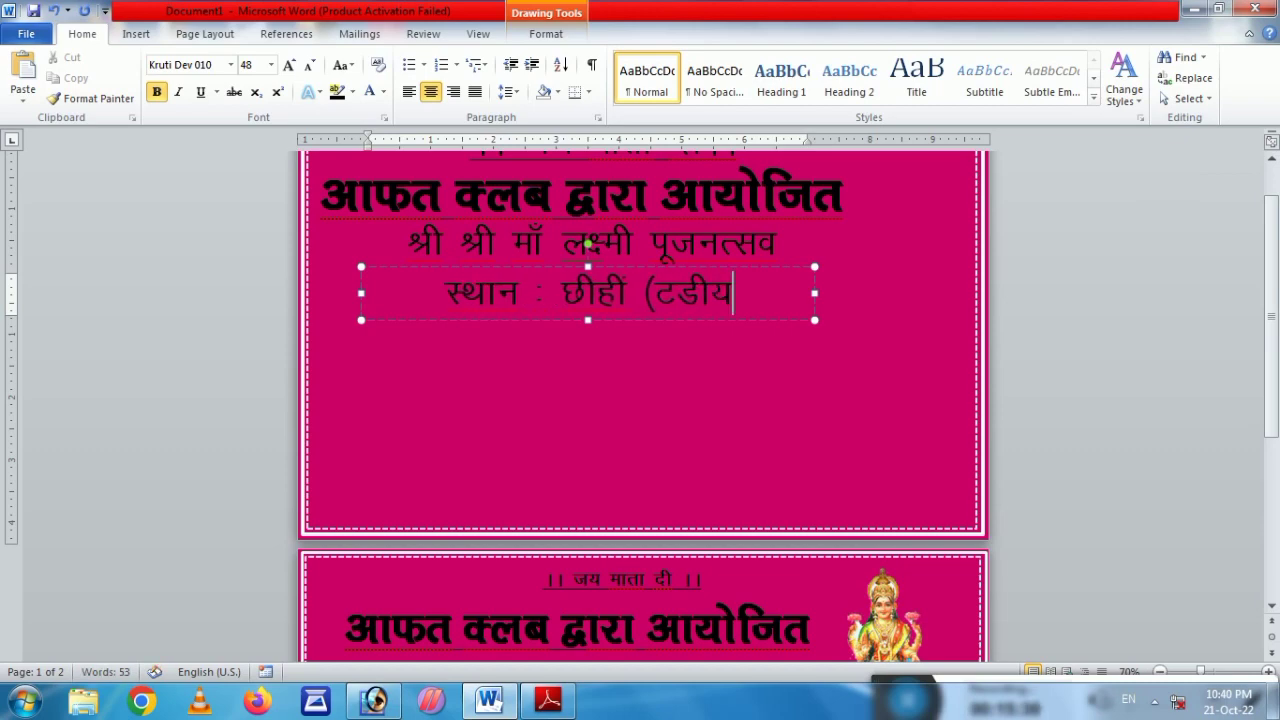
type("okikj")
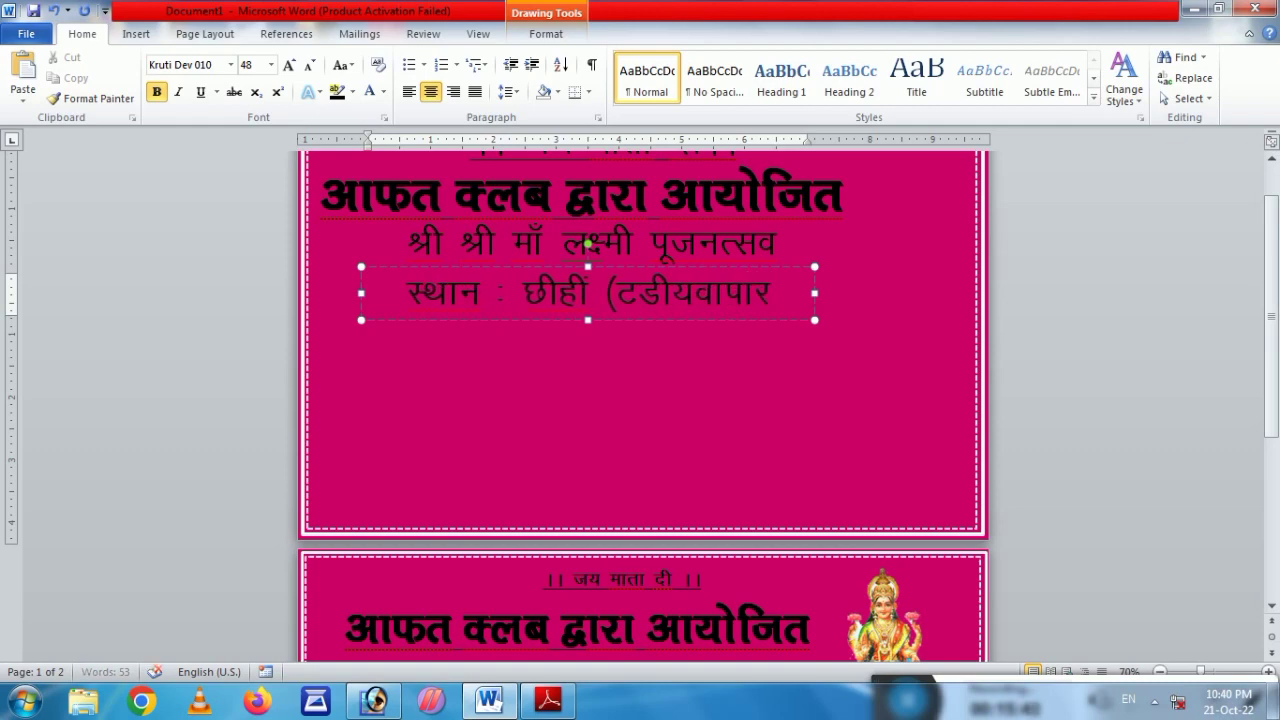
type(")")
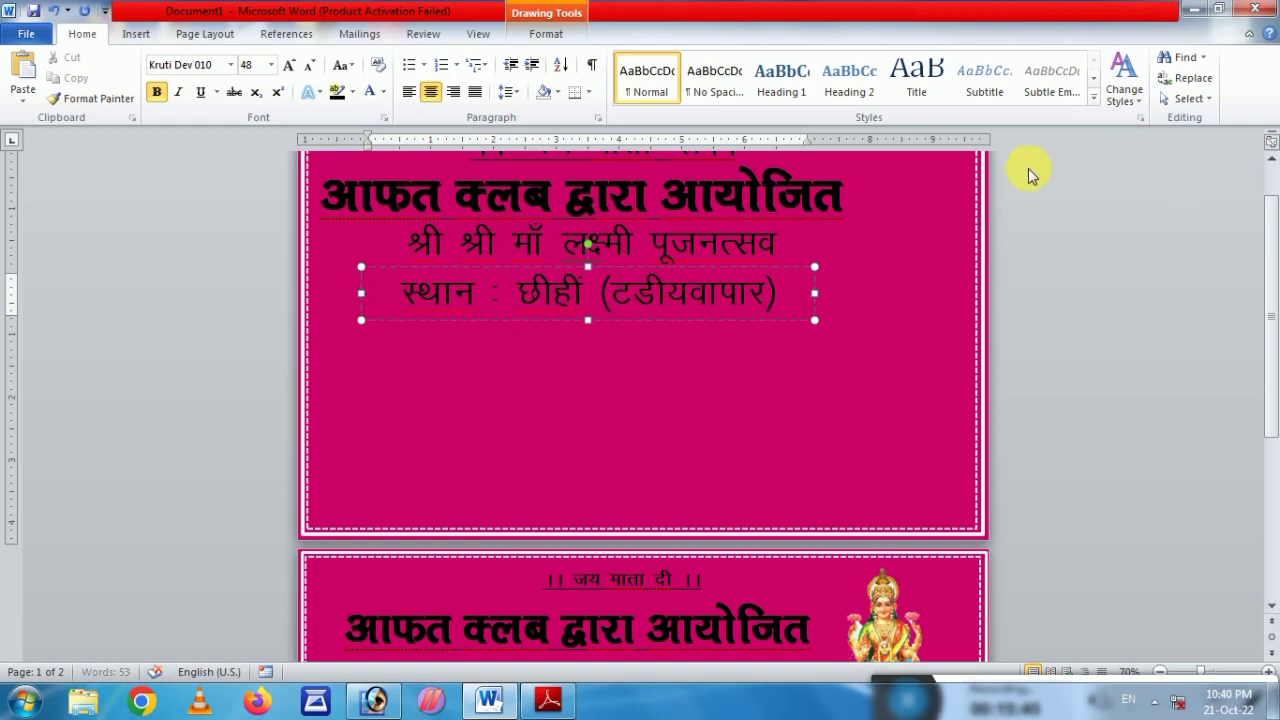
- Set the स्थान line to 40 pt and position its box just under पूजनत्सव
left_click_drag(785, 294, 418, 297)
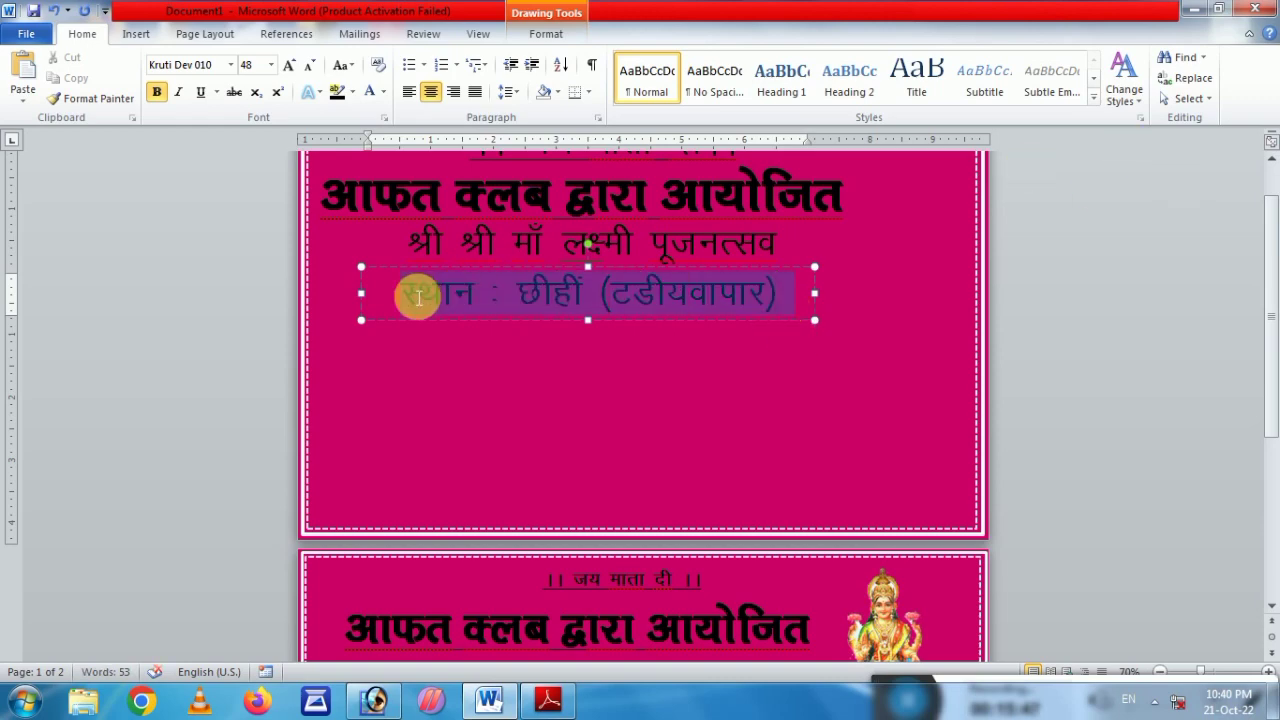
left_click(314, 63)
type("40")
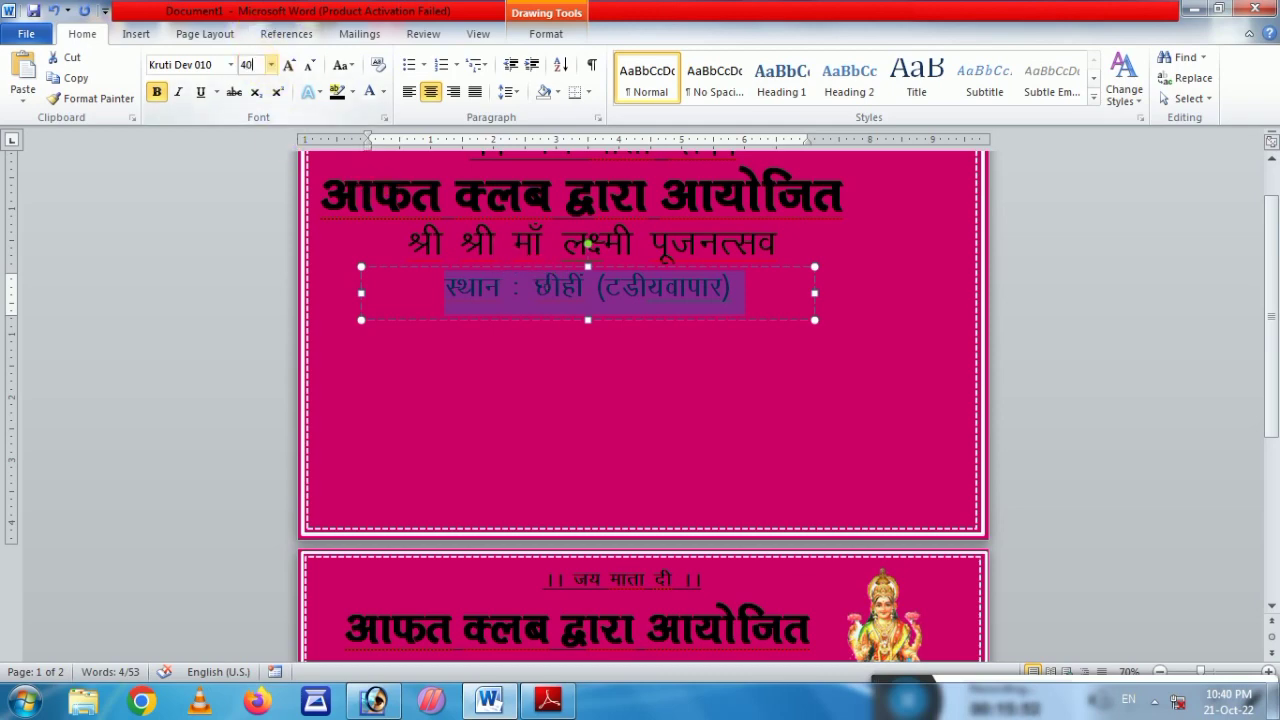
key("Return")
left_click_drag(513, 330, 510, 300)
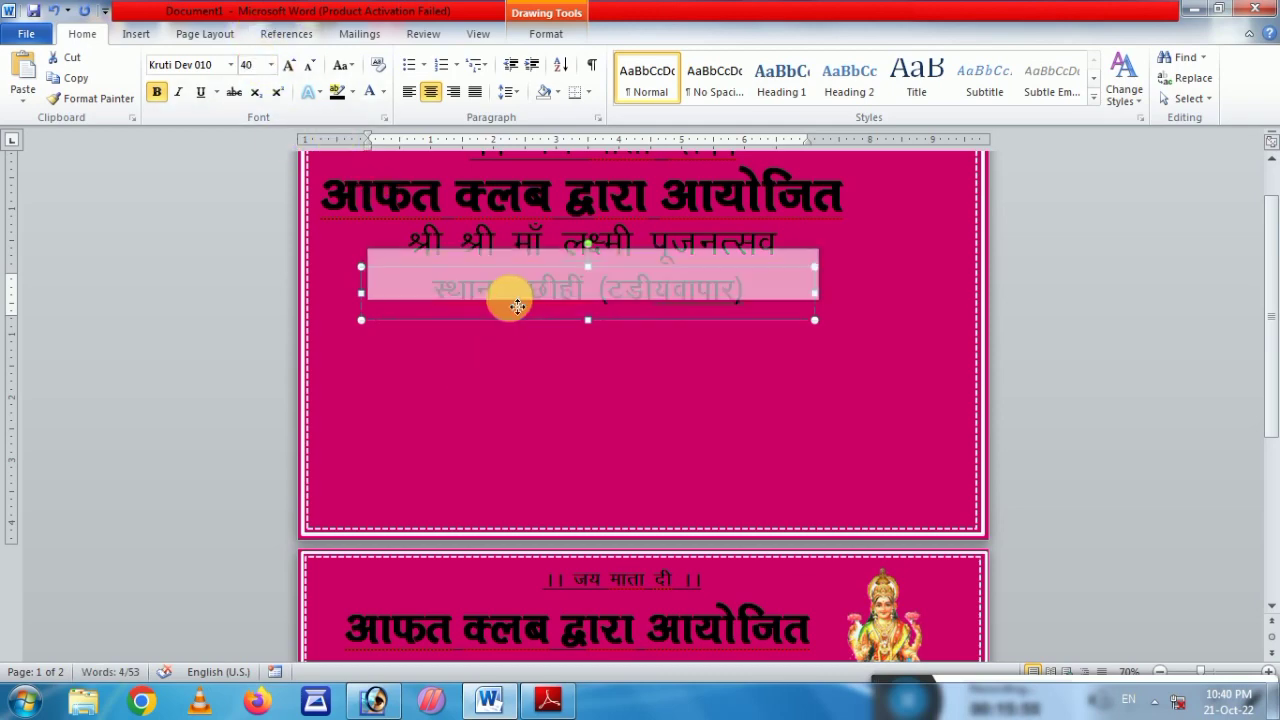
key("Down")
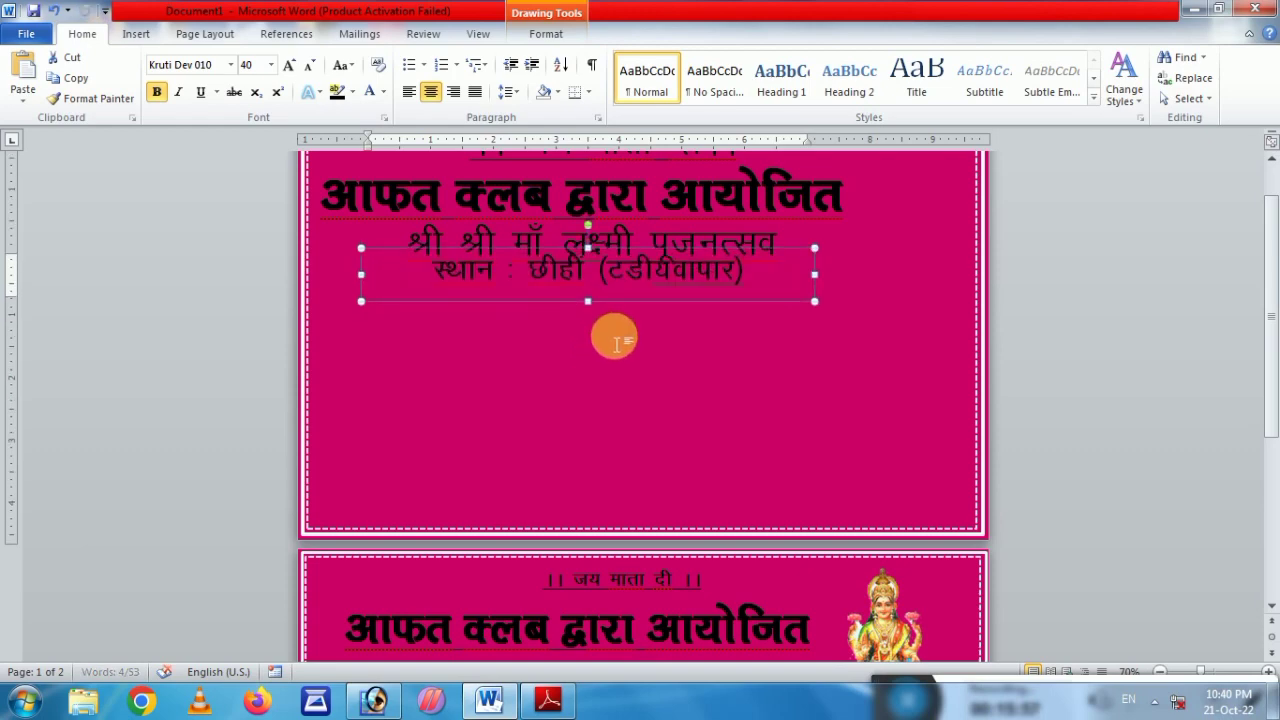
key("Down")
key("Down")
key("Down")
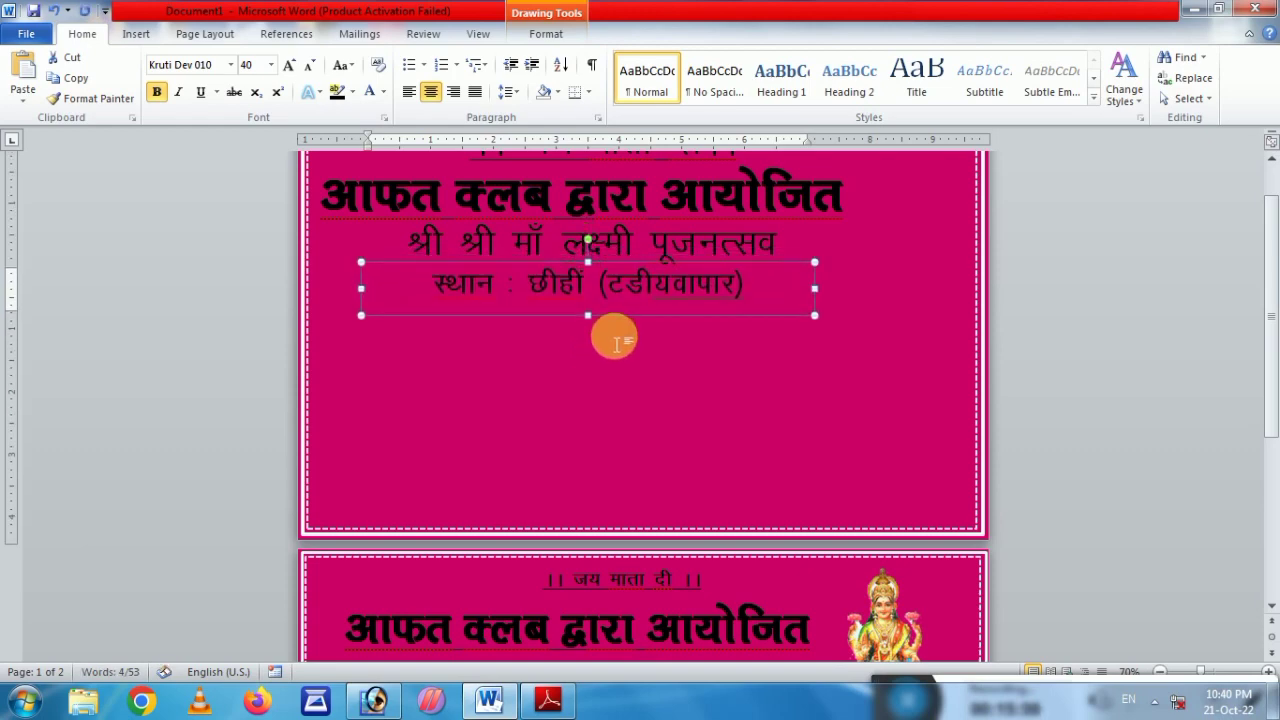
left_click(612, 338)
scroll(640, 345, "down", 3)
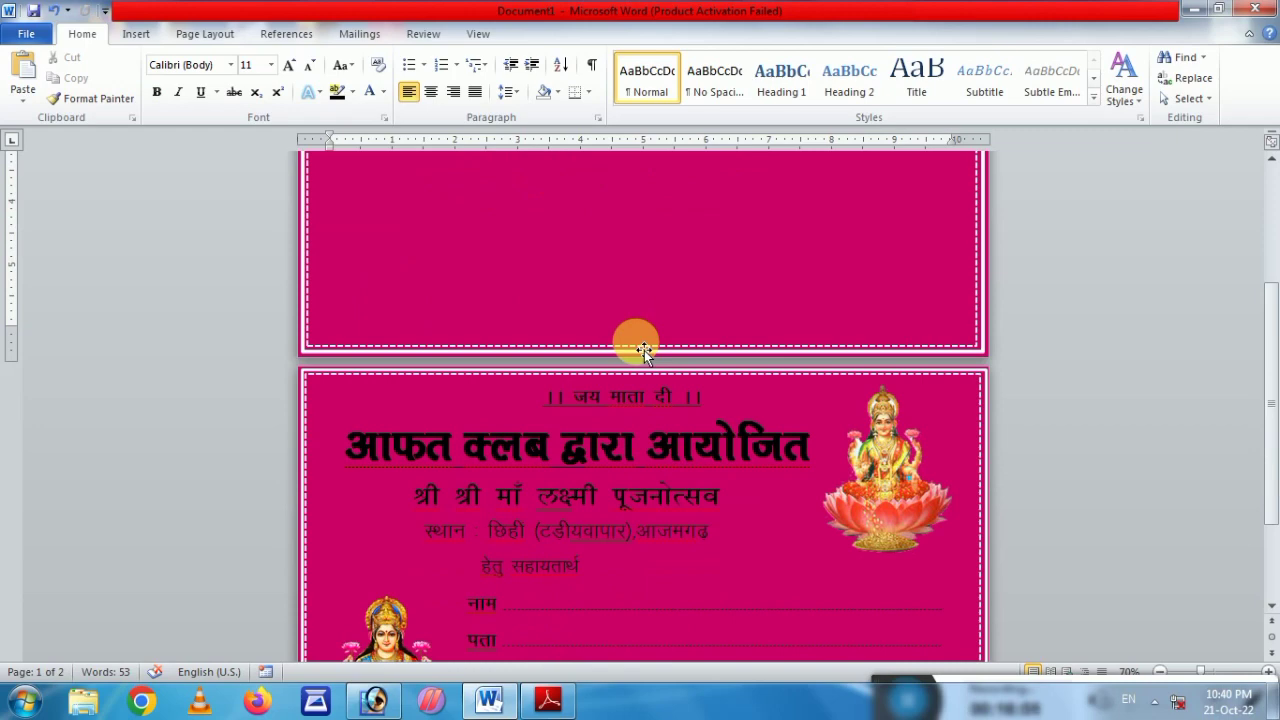
scroll(644, 350, "up", 3)
- Copy the स्थान box below itself and retype it as हेतु सहायतार्थ
left_click(550, 257)
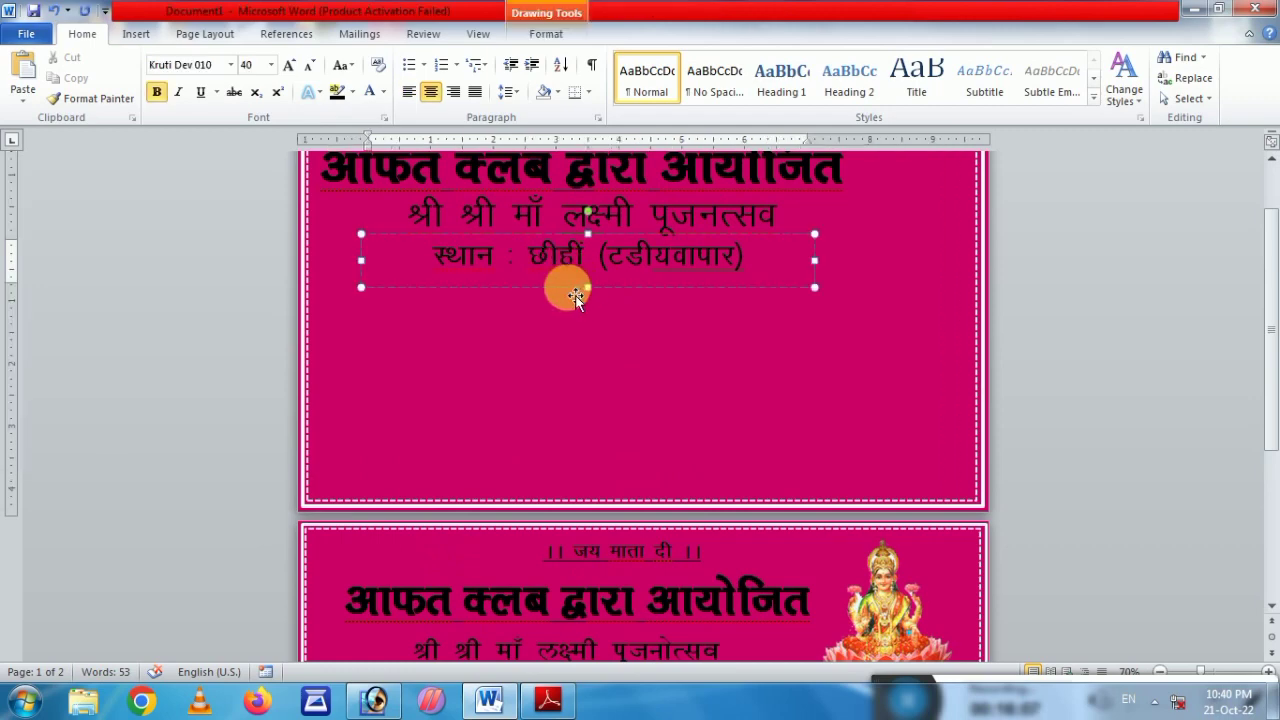
left_click_drag(578, 293, 588, 365)
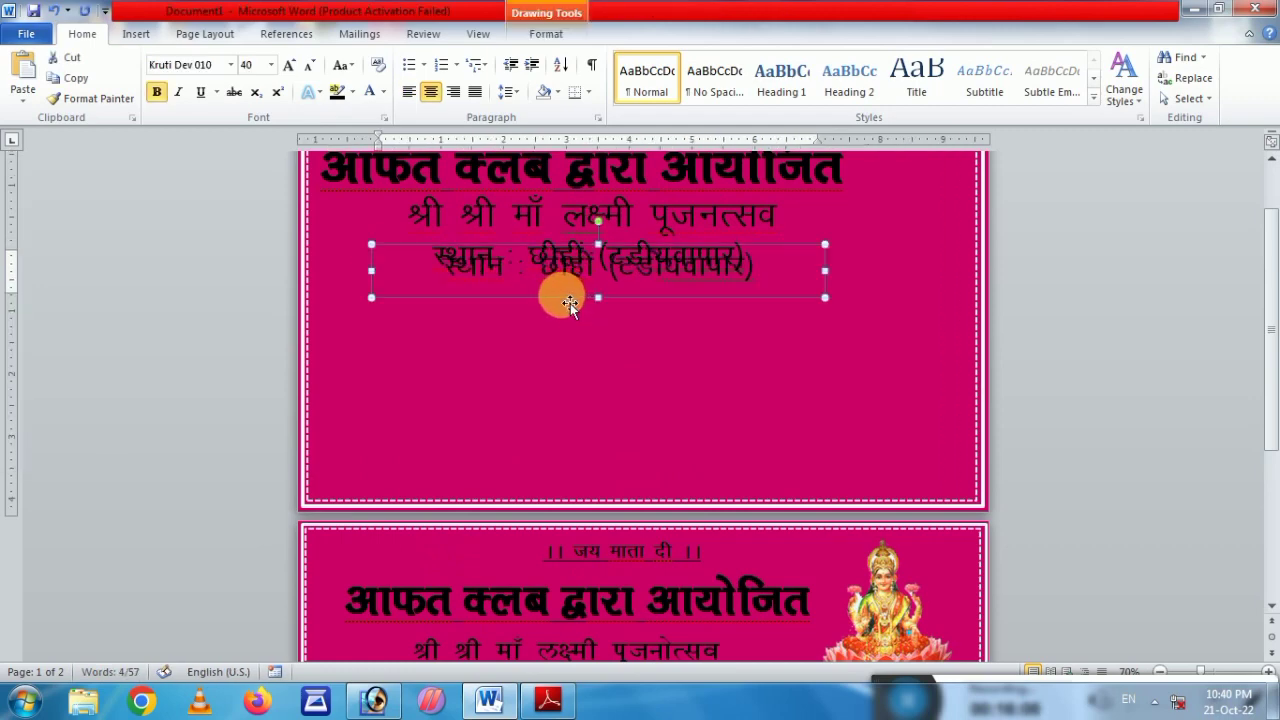
left_click_drag(762, 335, 485, 345)
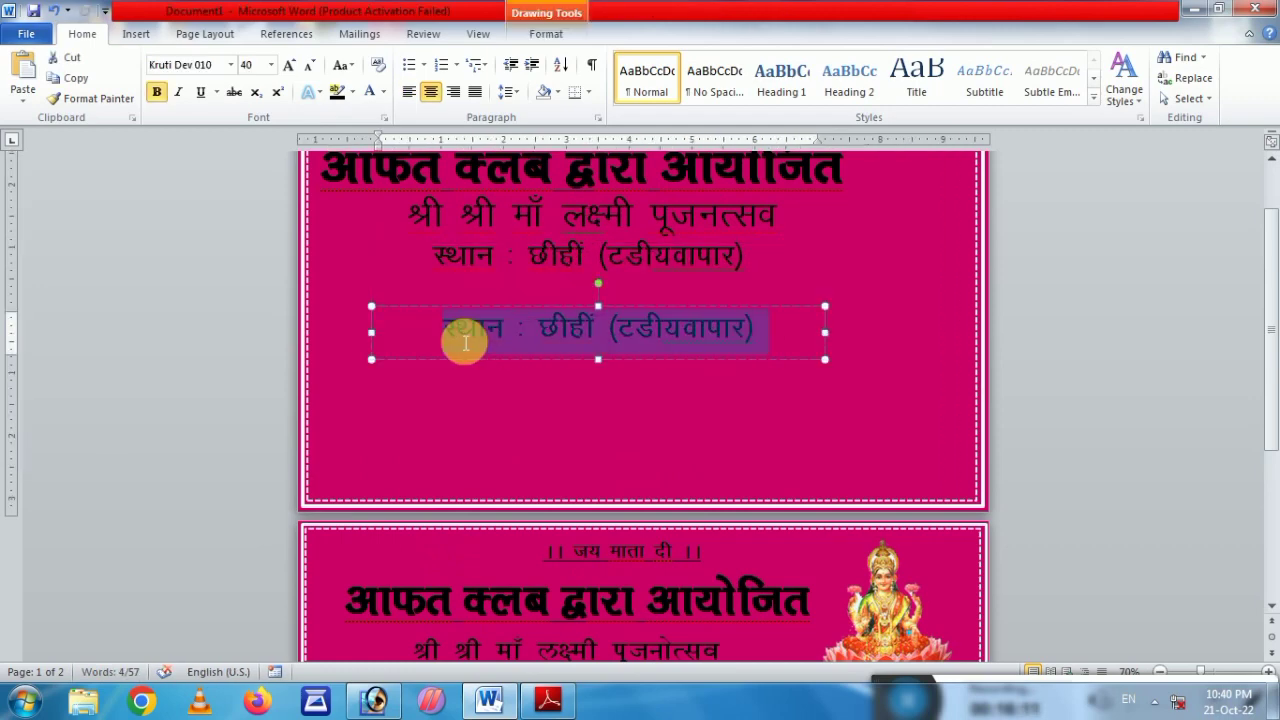
type("gq")
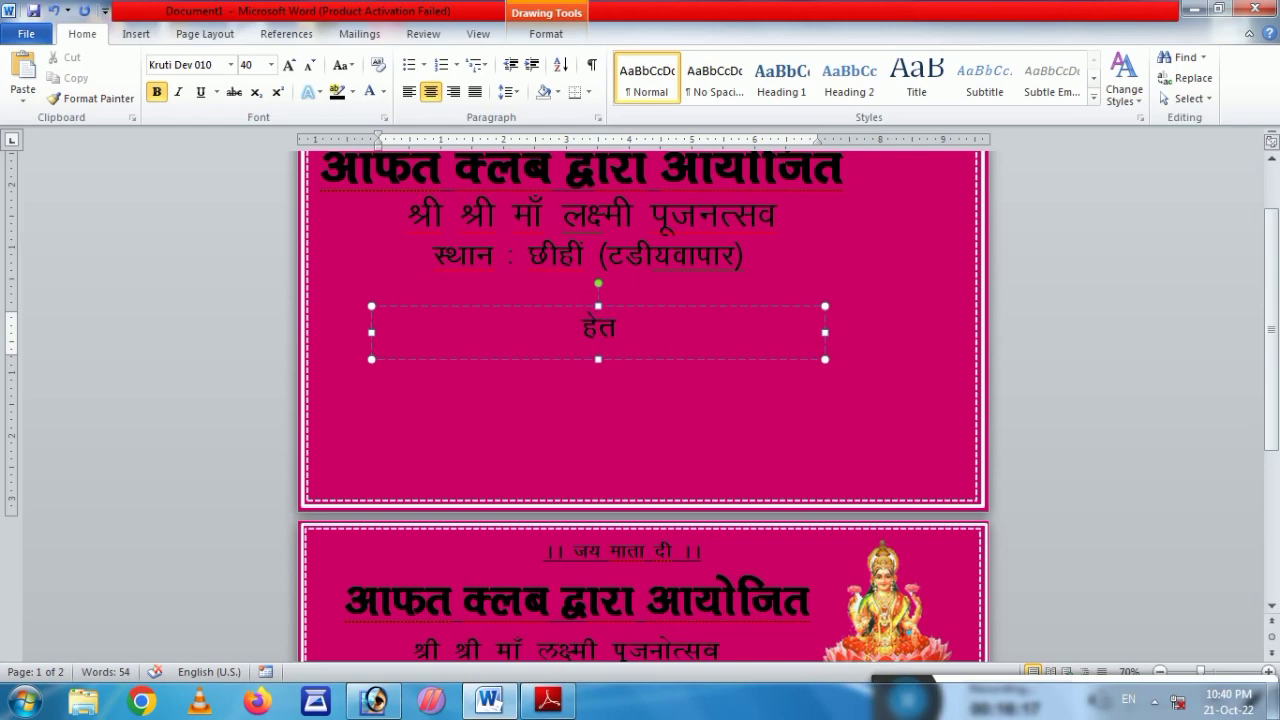
scroll(714, 443, "down", 4)
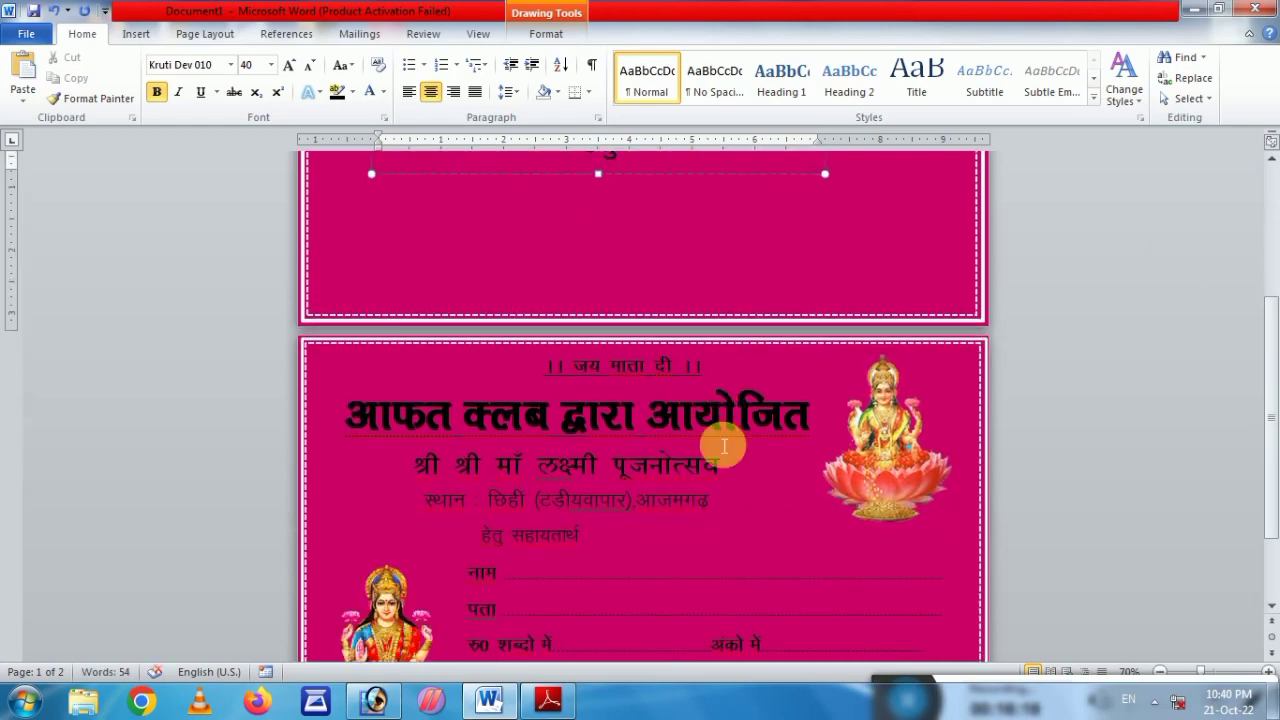
scroll(724, 447, "up", 3)
key("BackSpace")
type("srq")
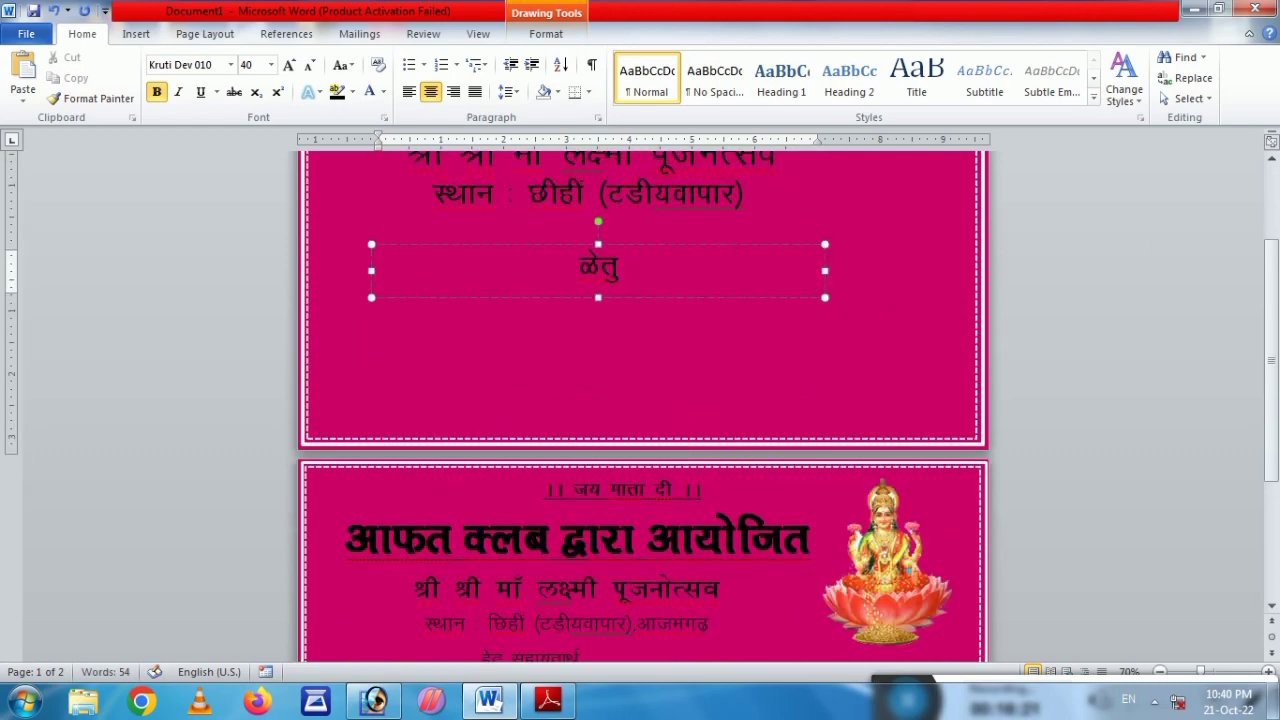
type("k")
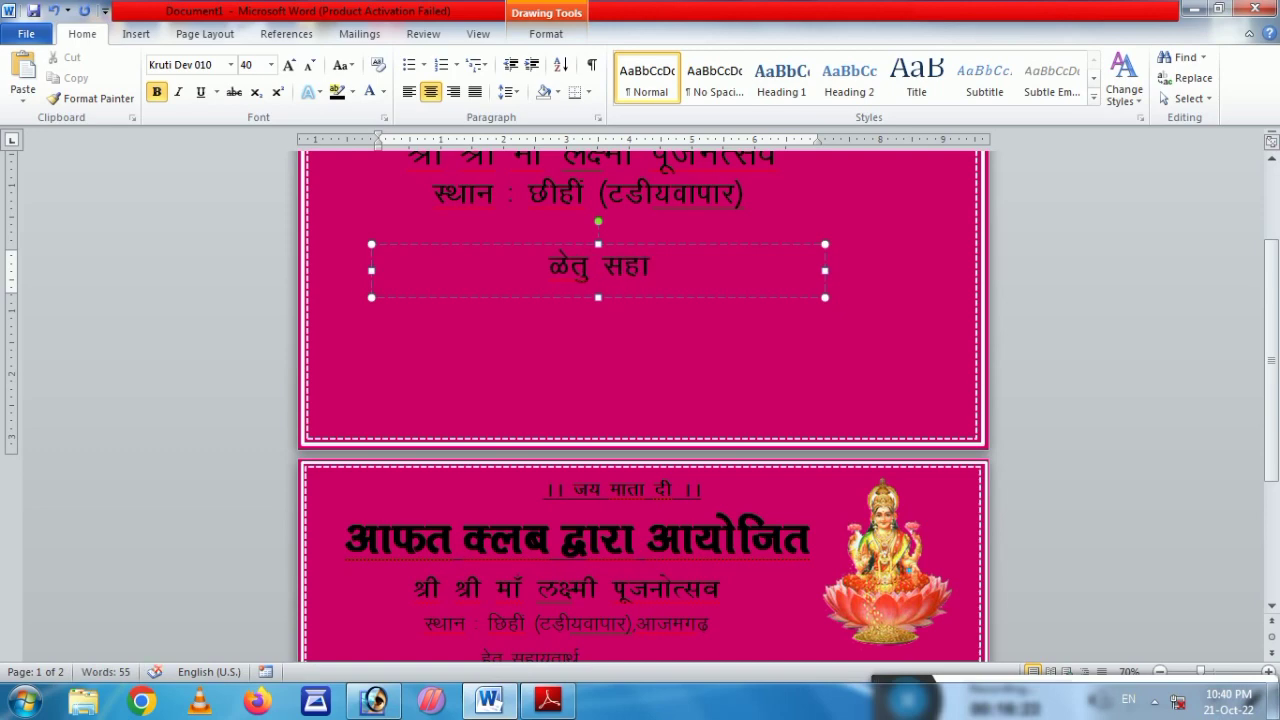
type(";rk")
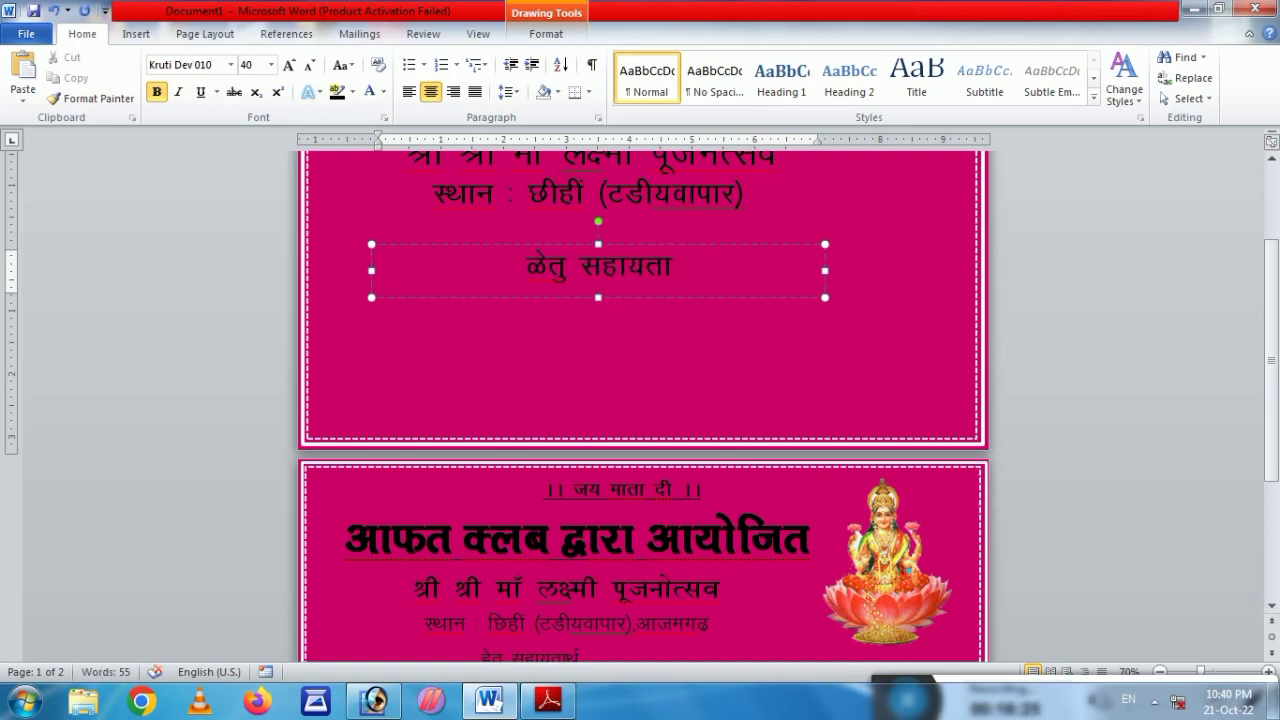
type("FkZ")
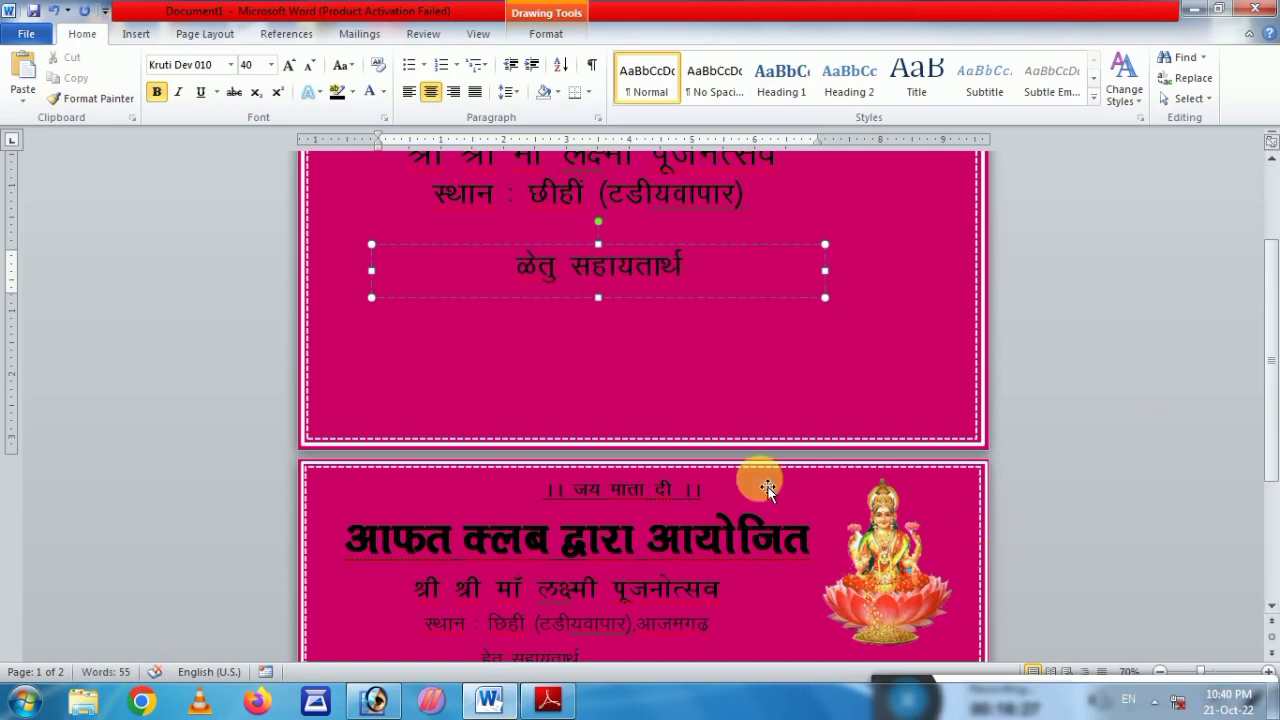
key("ctrl+BackSpace")
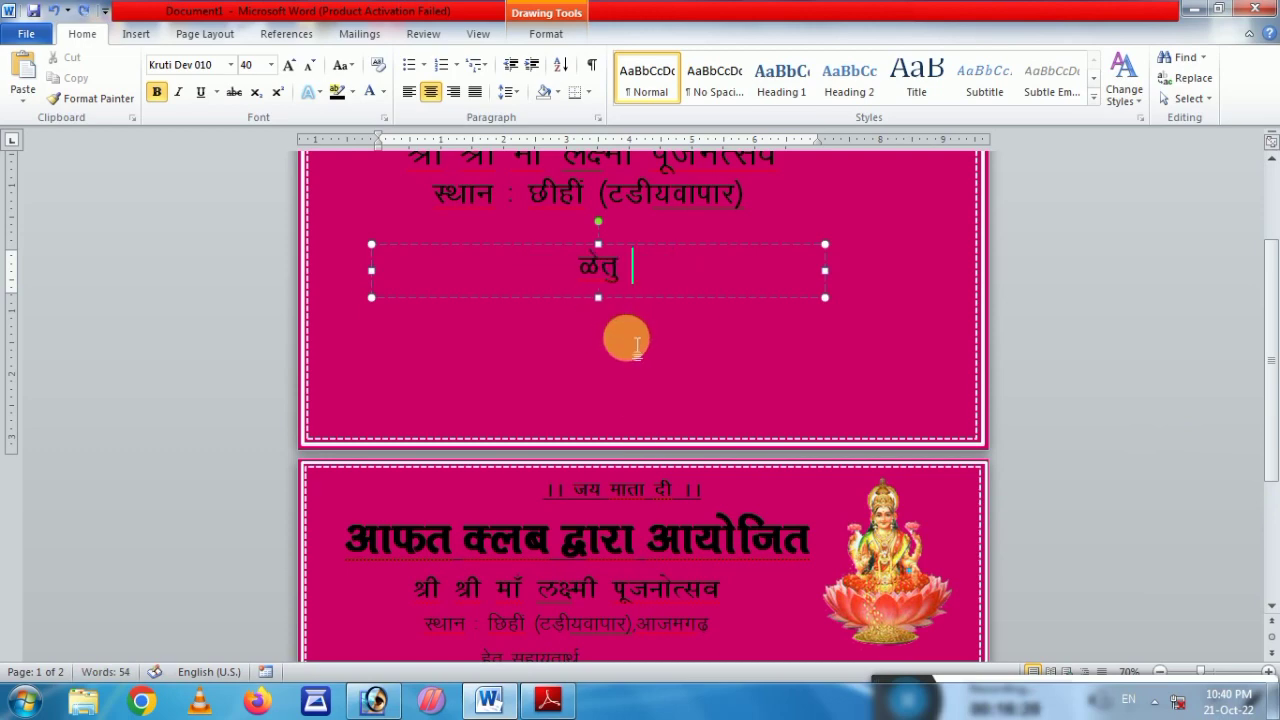
type("lgk")
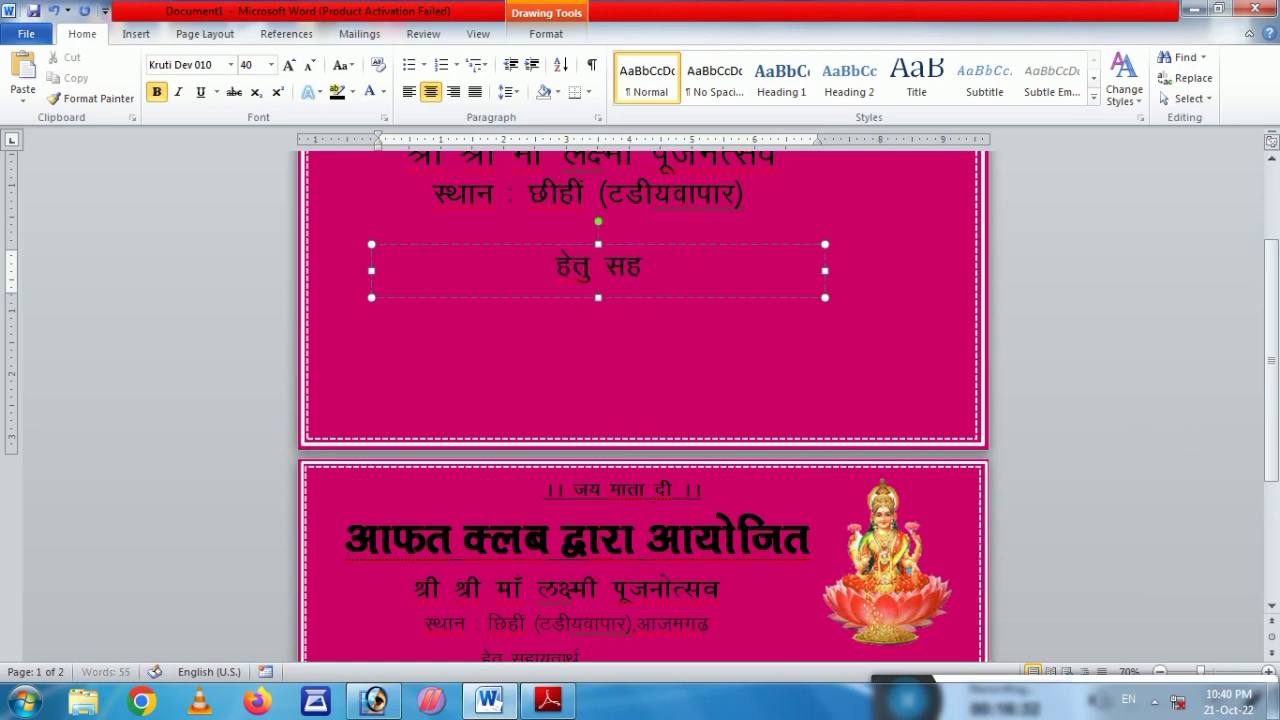
type(";rk")
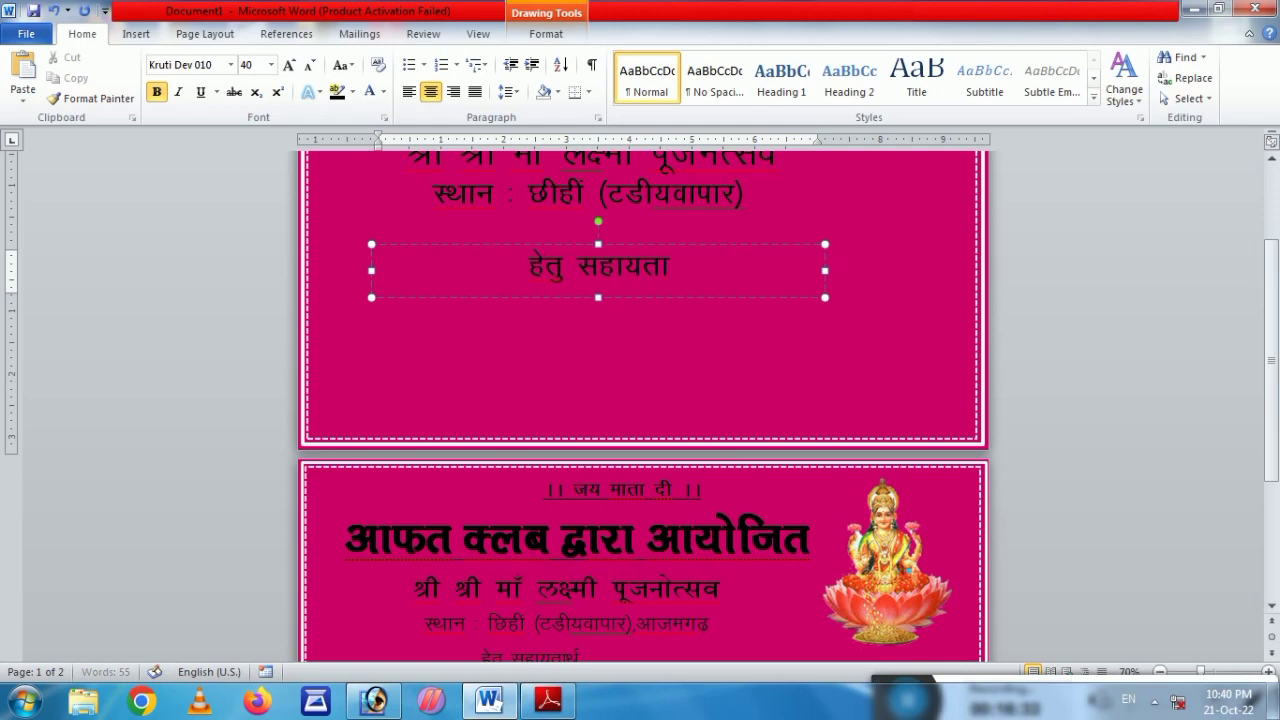
type("Fk")
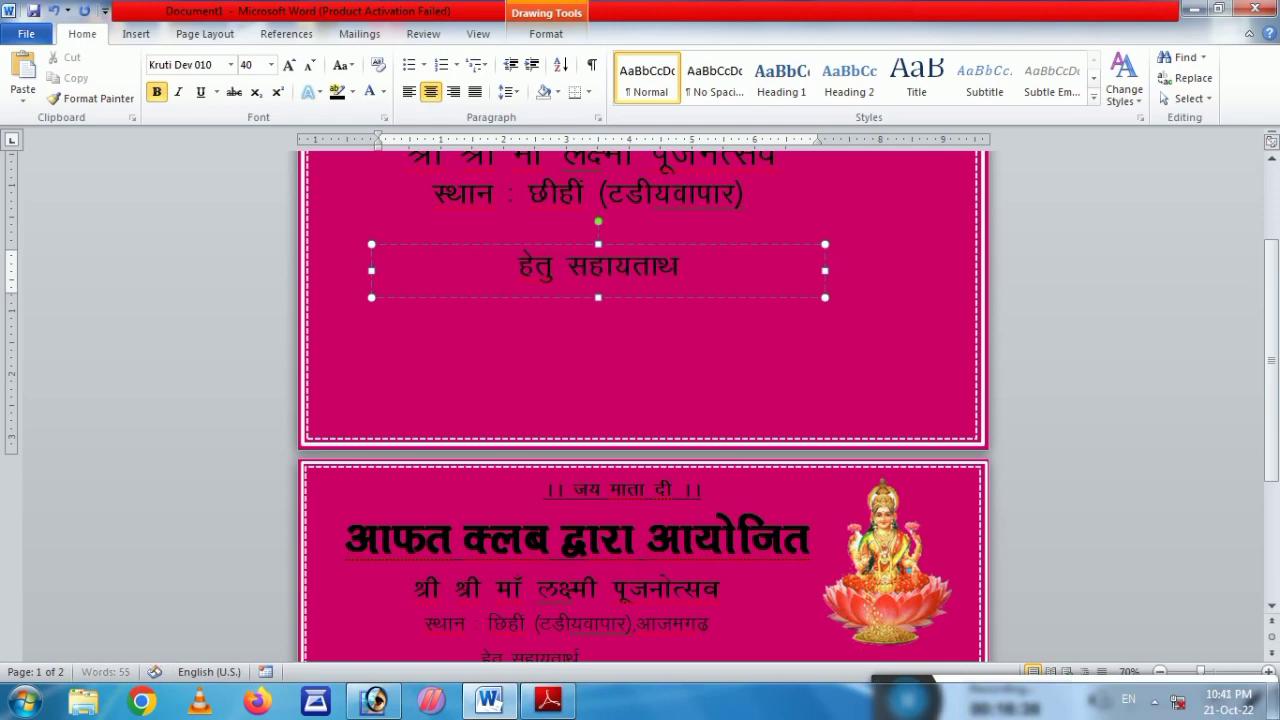
type("Z")
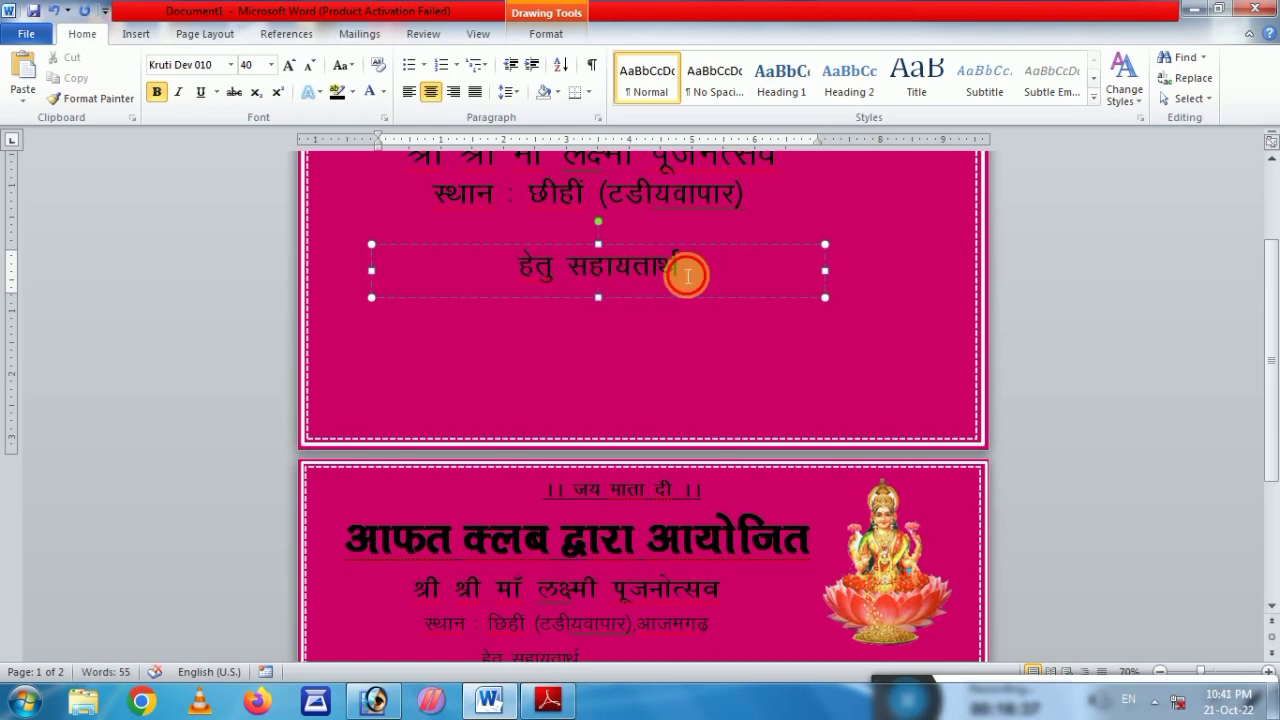
- Narrow the हेतु सहायतार्थ box, shrink it to 36 pt, and place it below स्थान
left_click_drag(688, 271, 514, 270)
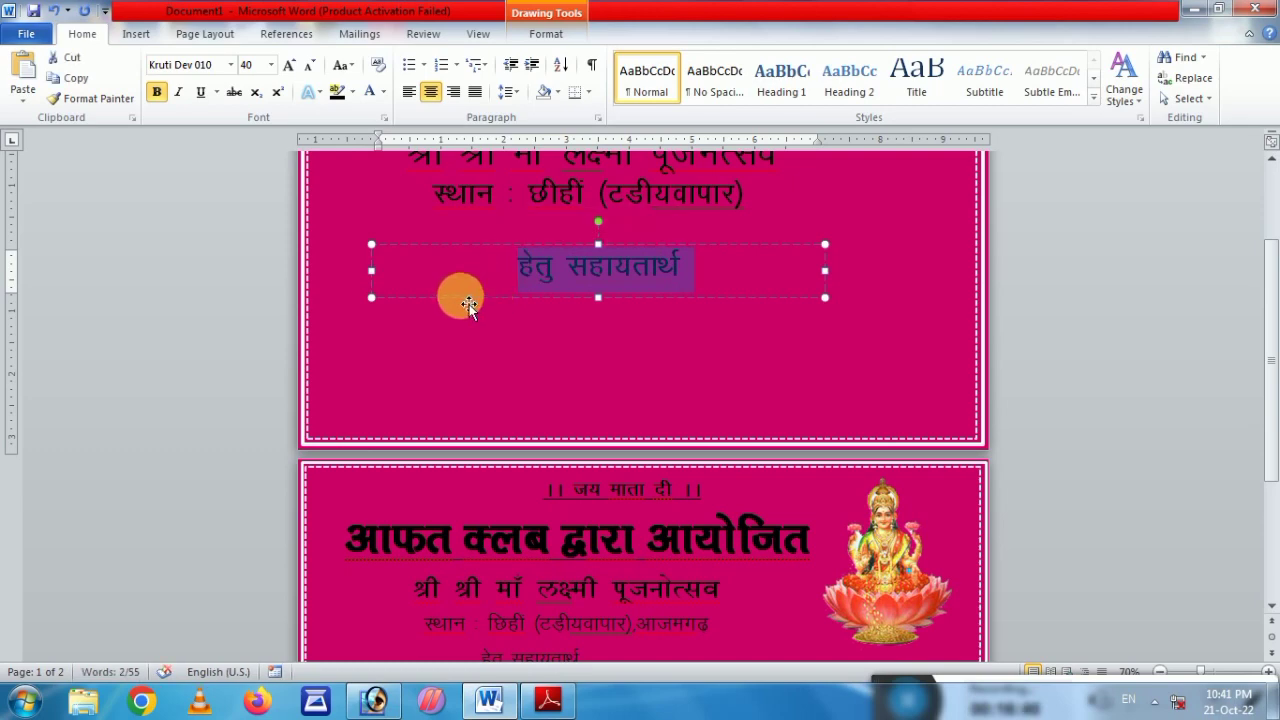
left_click(442, 287)
left_click_drag(371, 270, 487, 270)
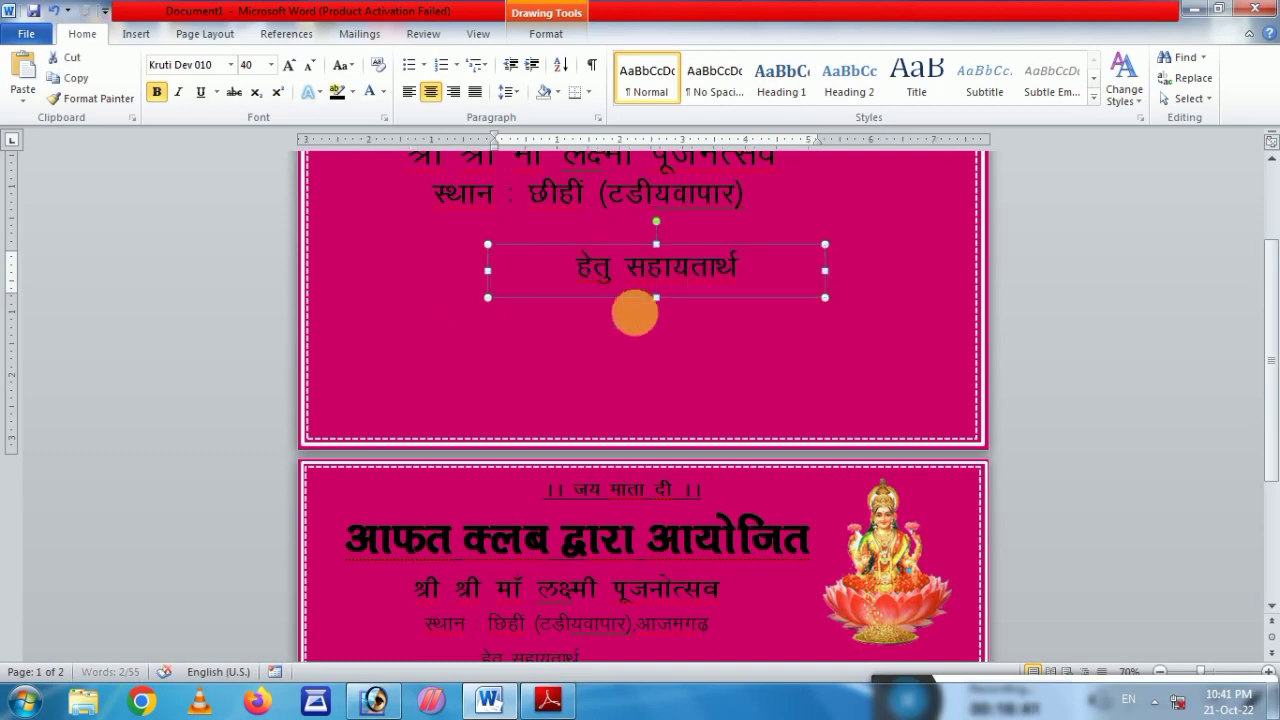
left_click_drag(825, 270, 716, 270)
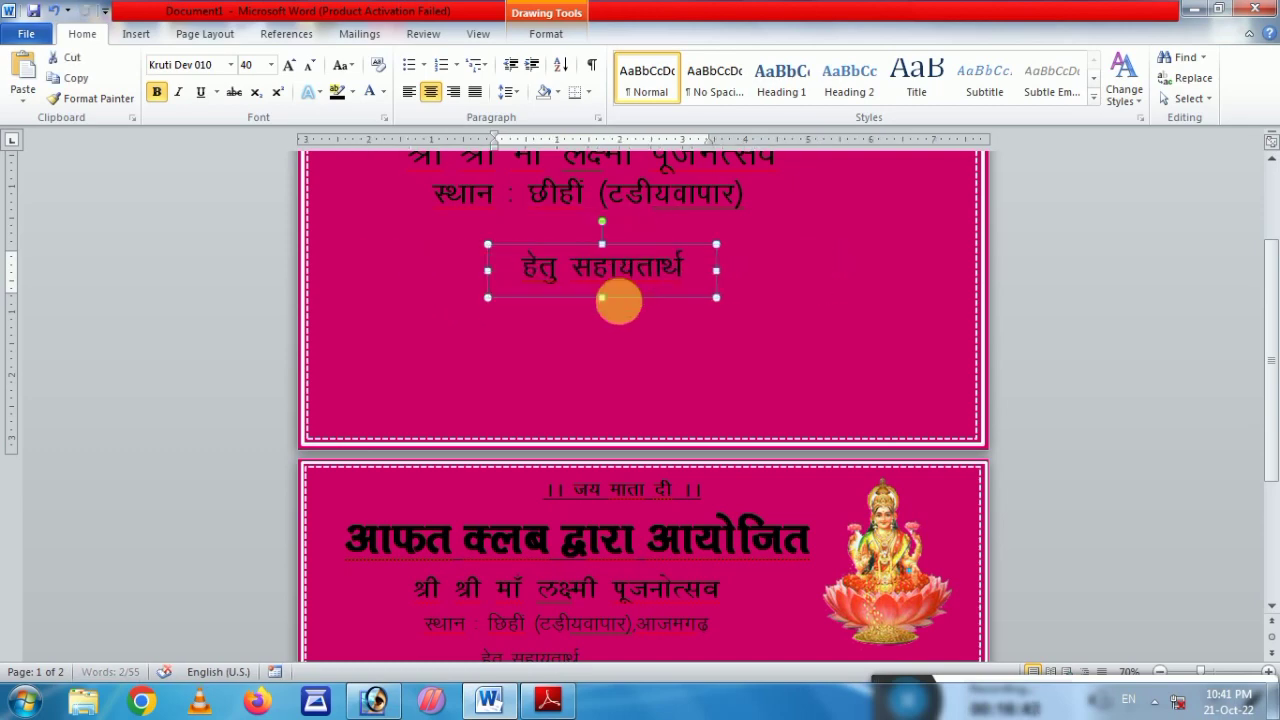
left_click_drag(629, 297, 546, 269)
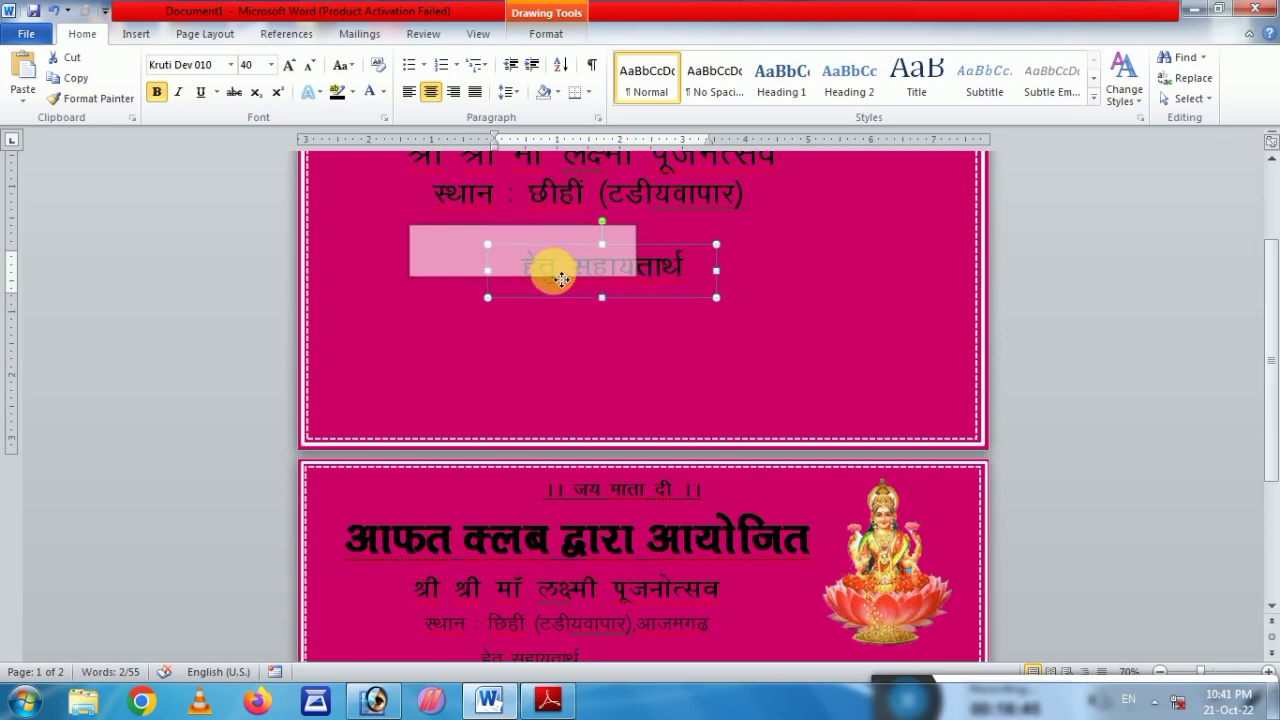
scroll(615, 297, "down", 3)
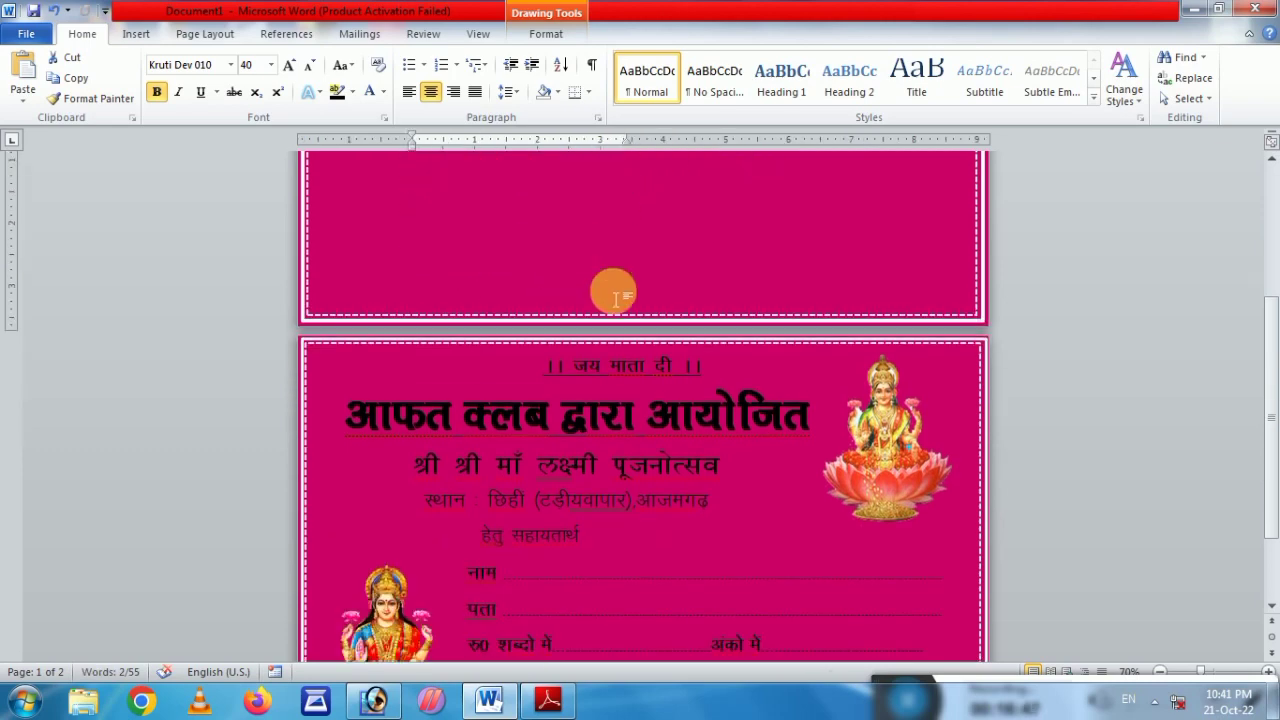
scroll(615, 297, "up", 4)
mouse_move(566, 337)
left_mouse_down()
mouse_move(590, 352)
mouse_move(594, 326)
mouse_move(386, 186)
left_mouse_up()
left_click(313, 66)
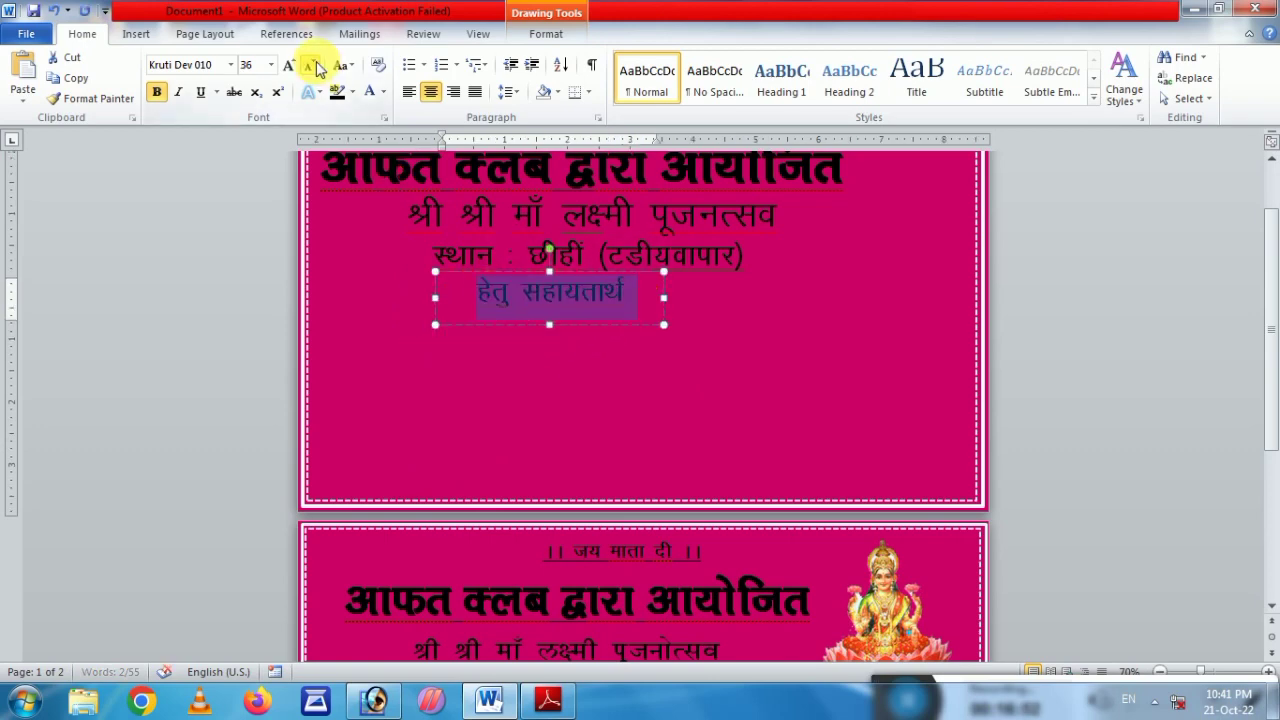
left_click_drag(539, 333, 686, 366)
left_click(694, 374)
scroll(751, 443, "down", 4)
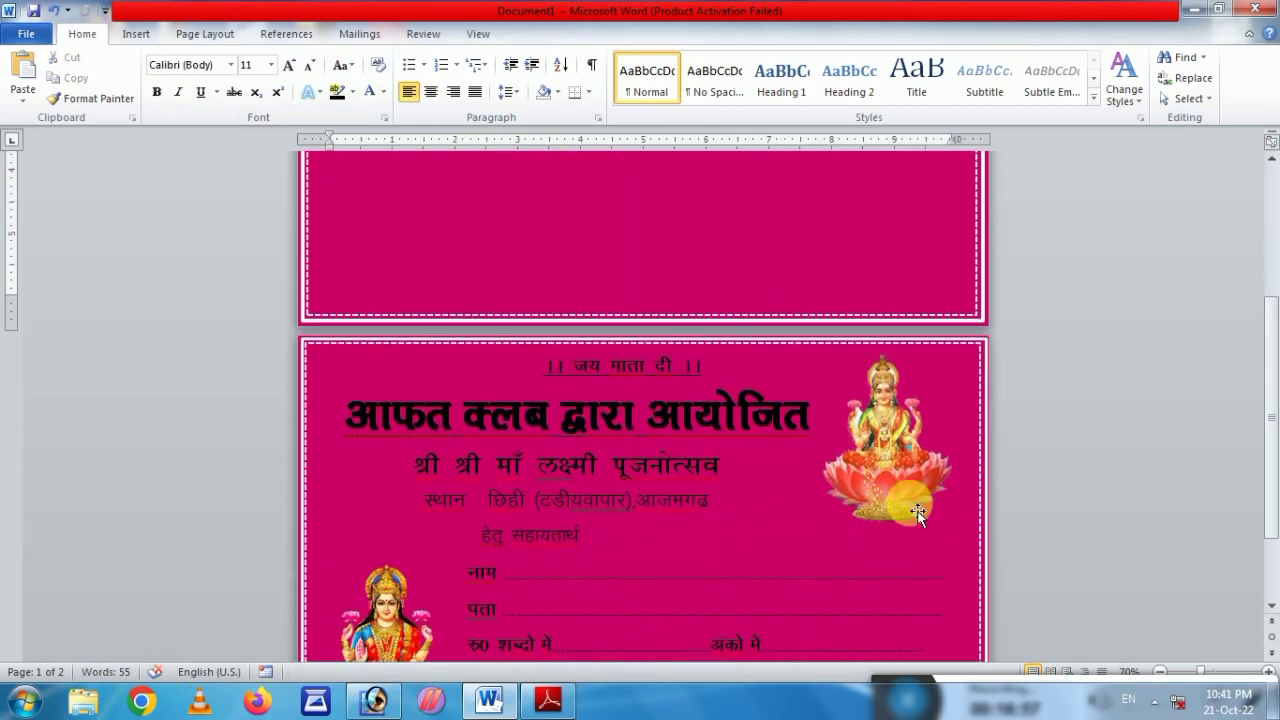
- Draw a rectangle in the first card's top-right corner and nudge it slightly up
scroll(918, 513, "up", 5)
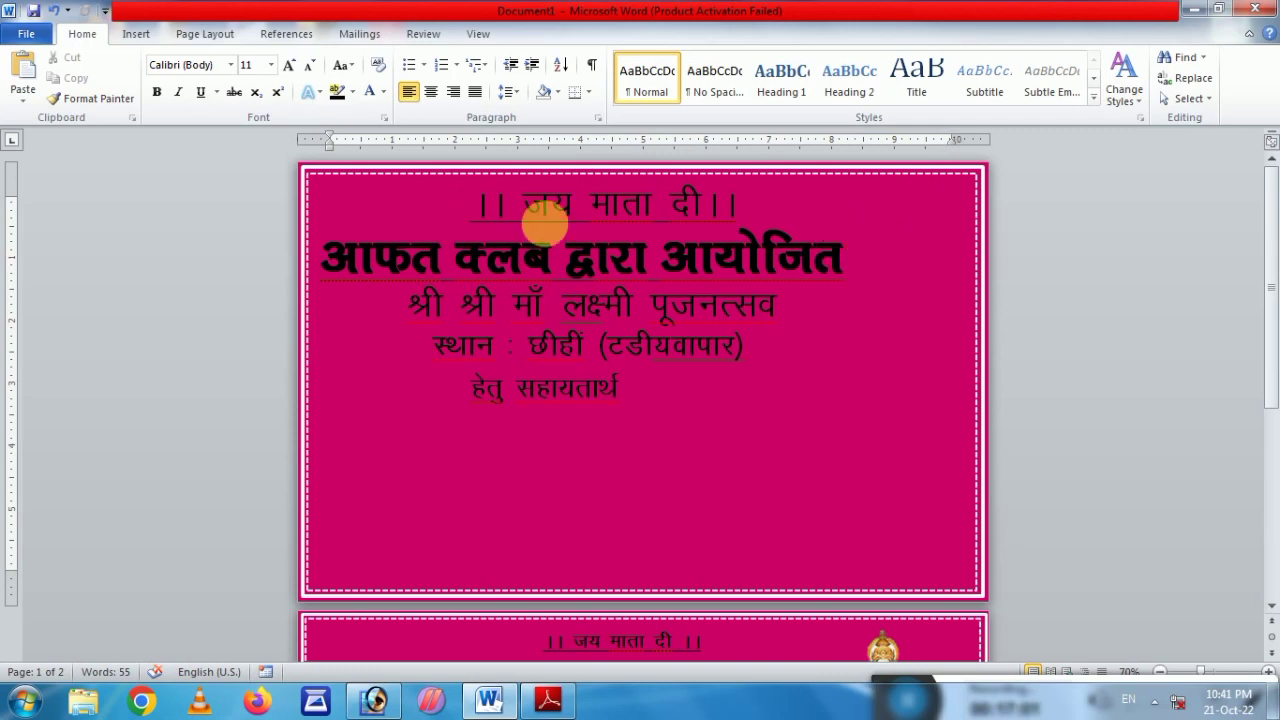
left_click(137, 38)
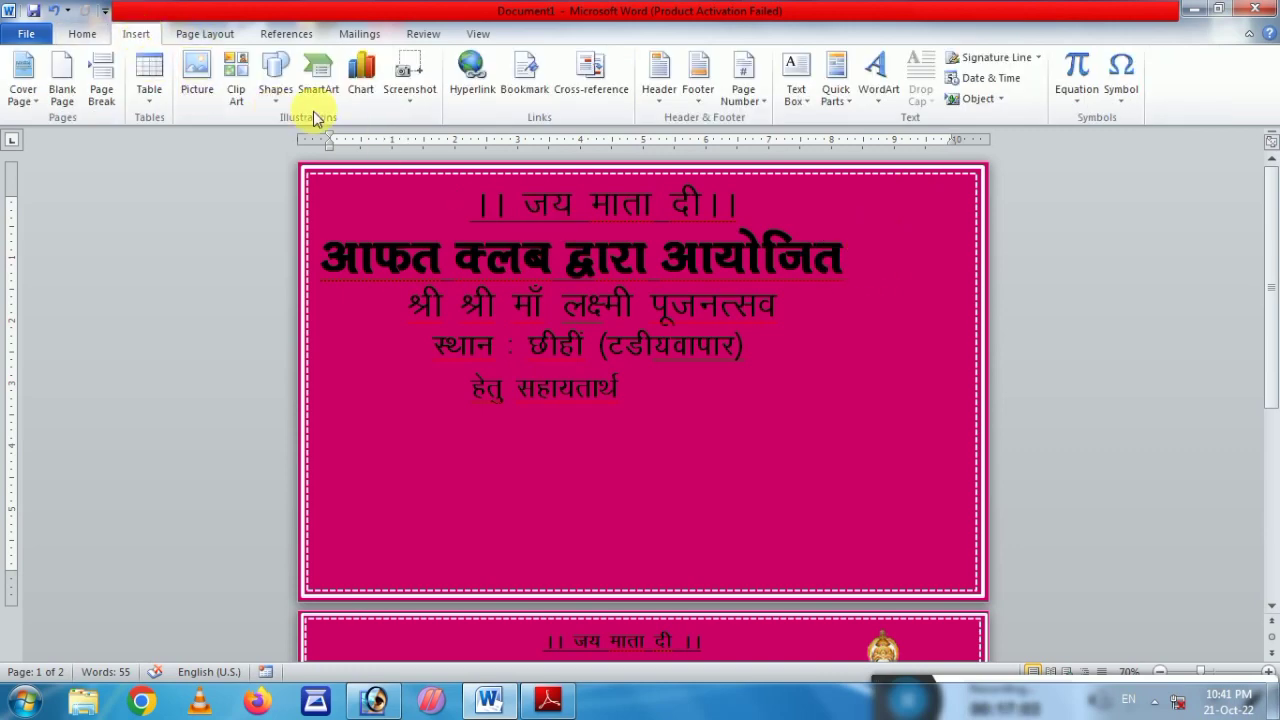
left_click(275, 92)
left_click(324, 137)
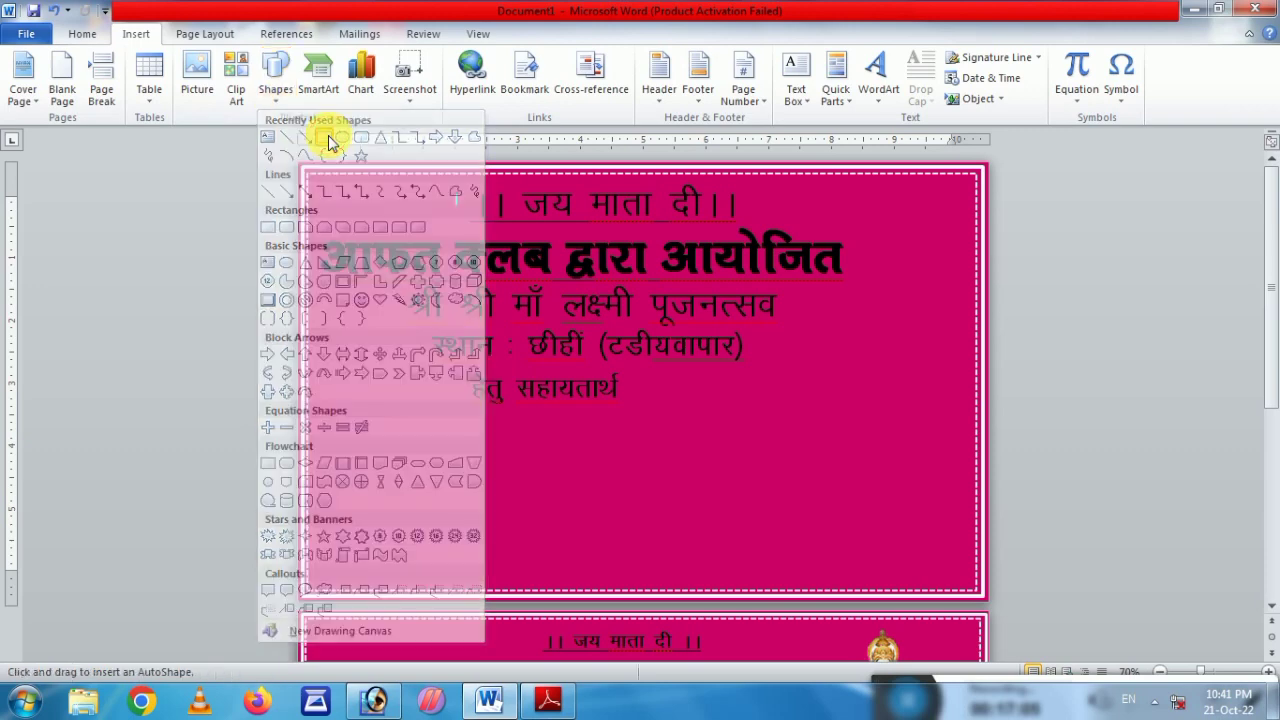
mouse_move(844, 185)
left_mouse_down()
mouse_move(977, 347)
mouse_move(970, 332)
left_mouse_up()
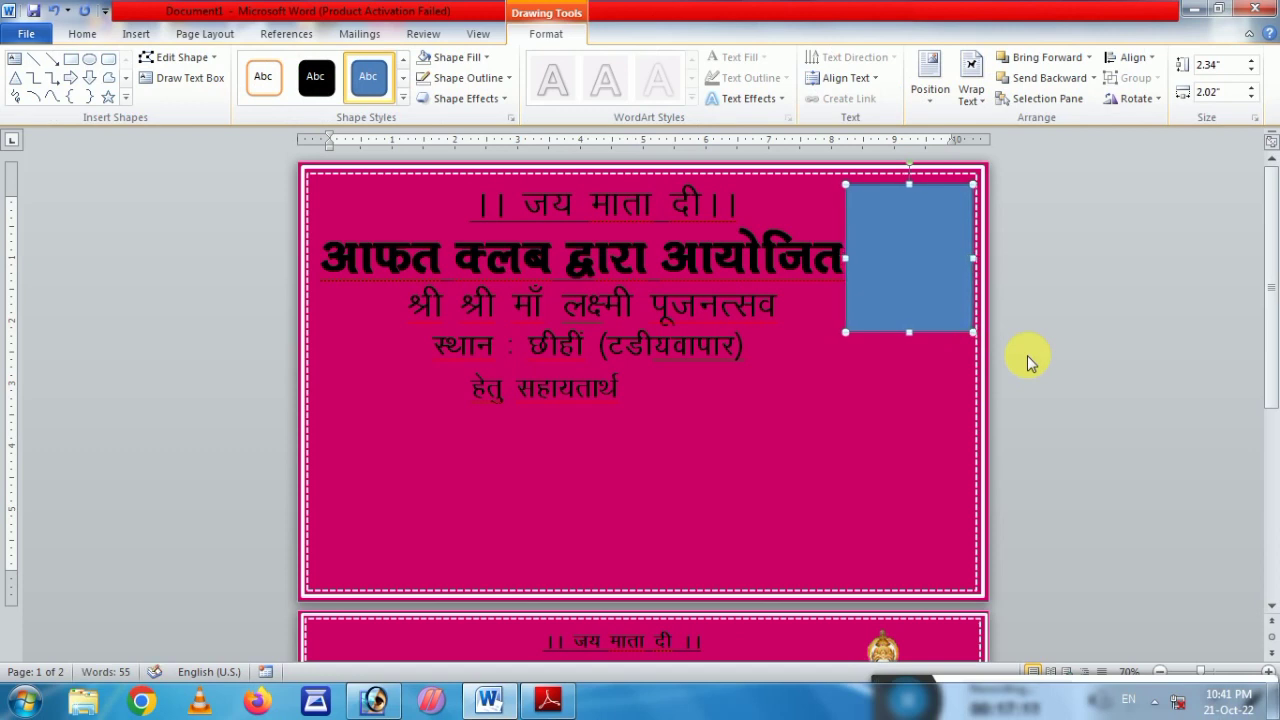
key("Up")
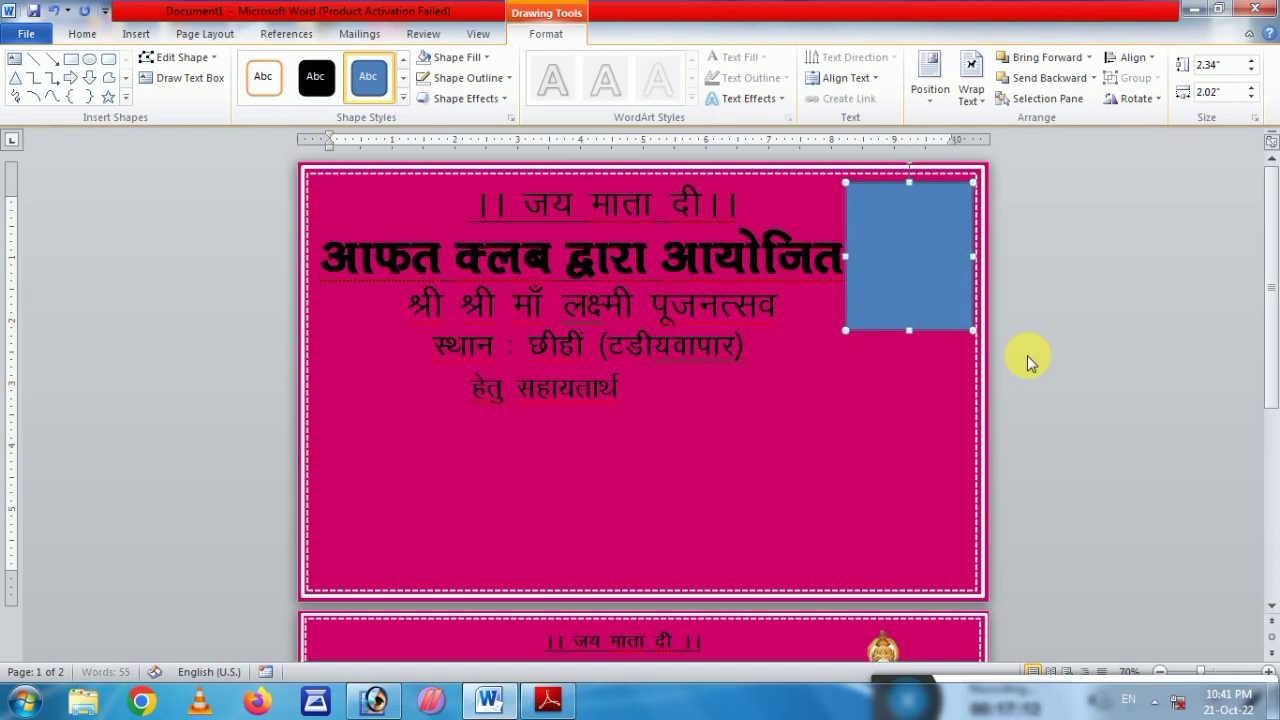
key("Up")
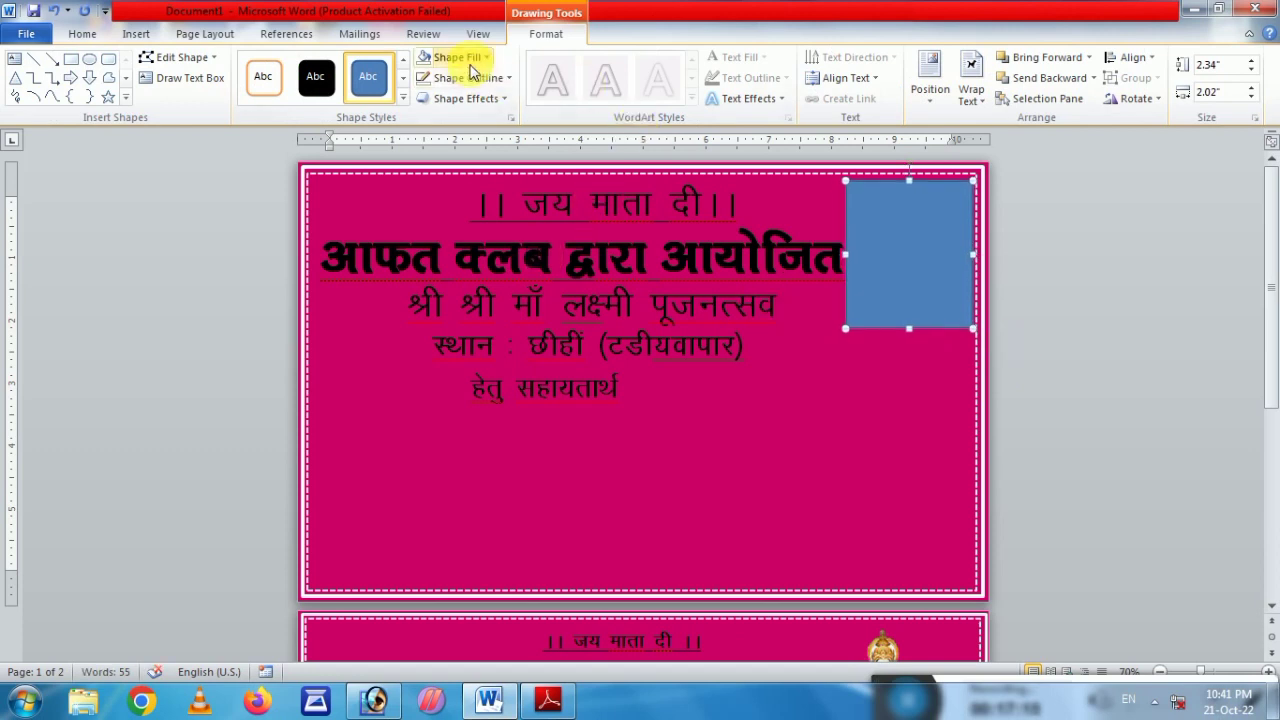
- Fill the rectangle with the cfd picture from the Desktop
left_click(452, 57)
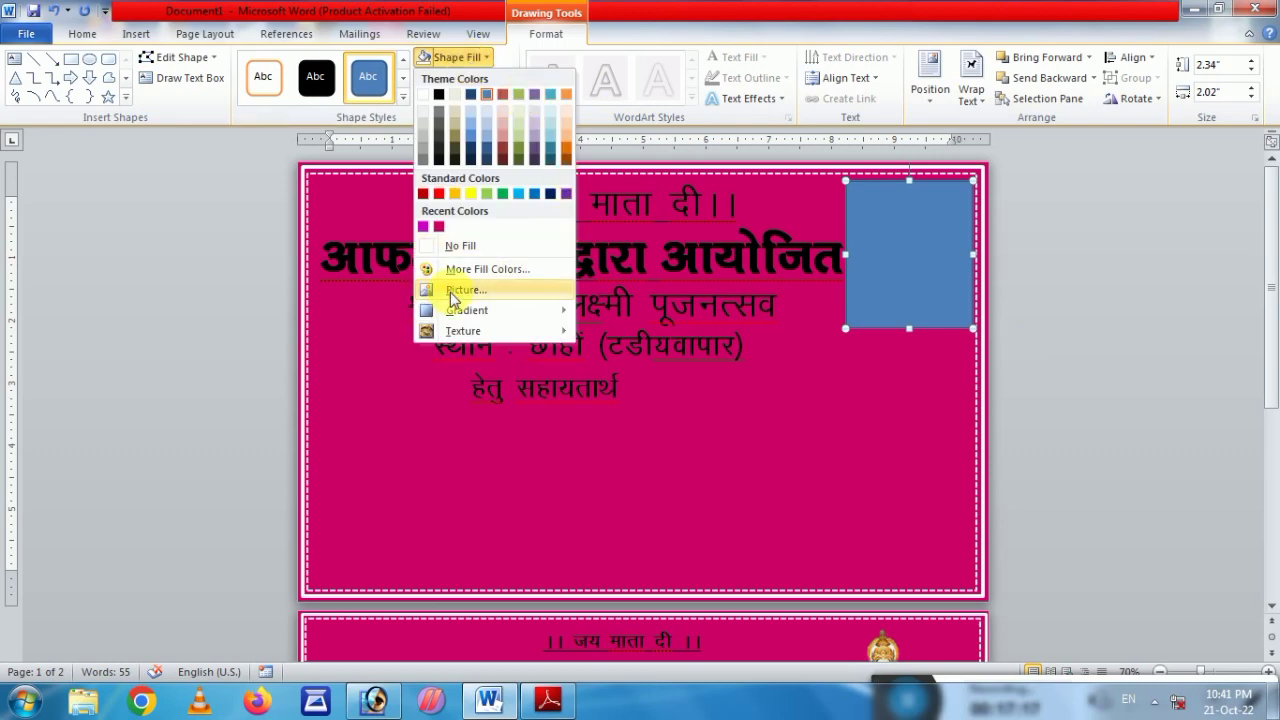
left_click(453, 290)
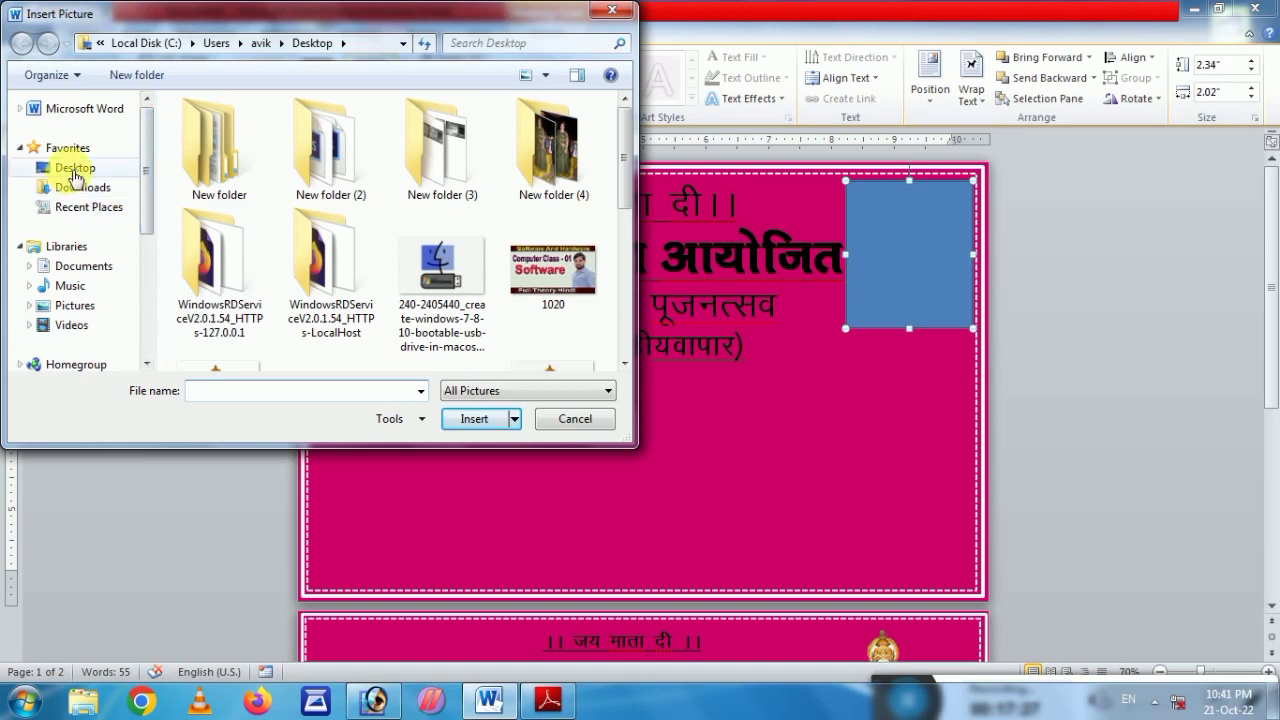
left_click(75, 170)
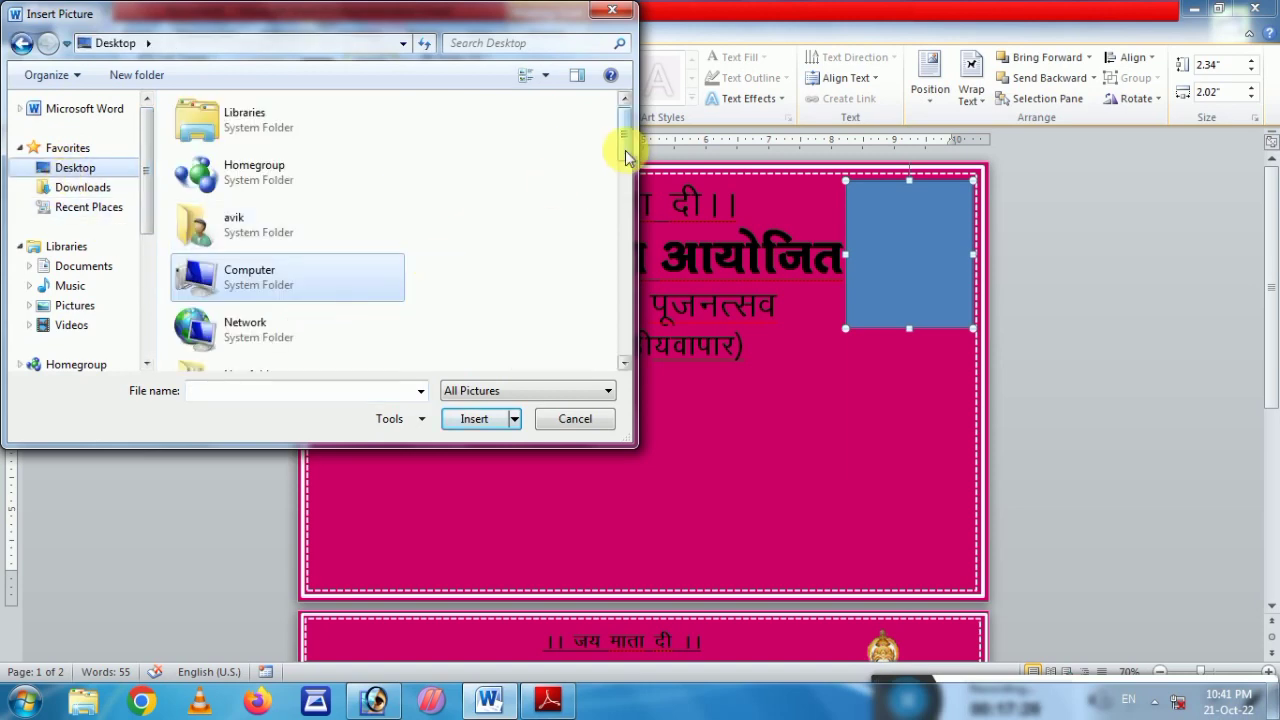
left_click_drag(625, 155, 624, 259)
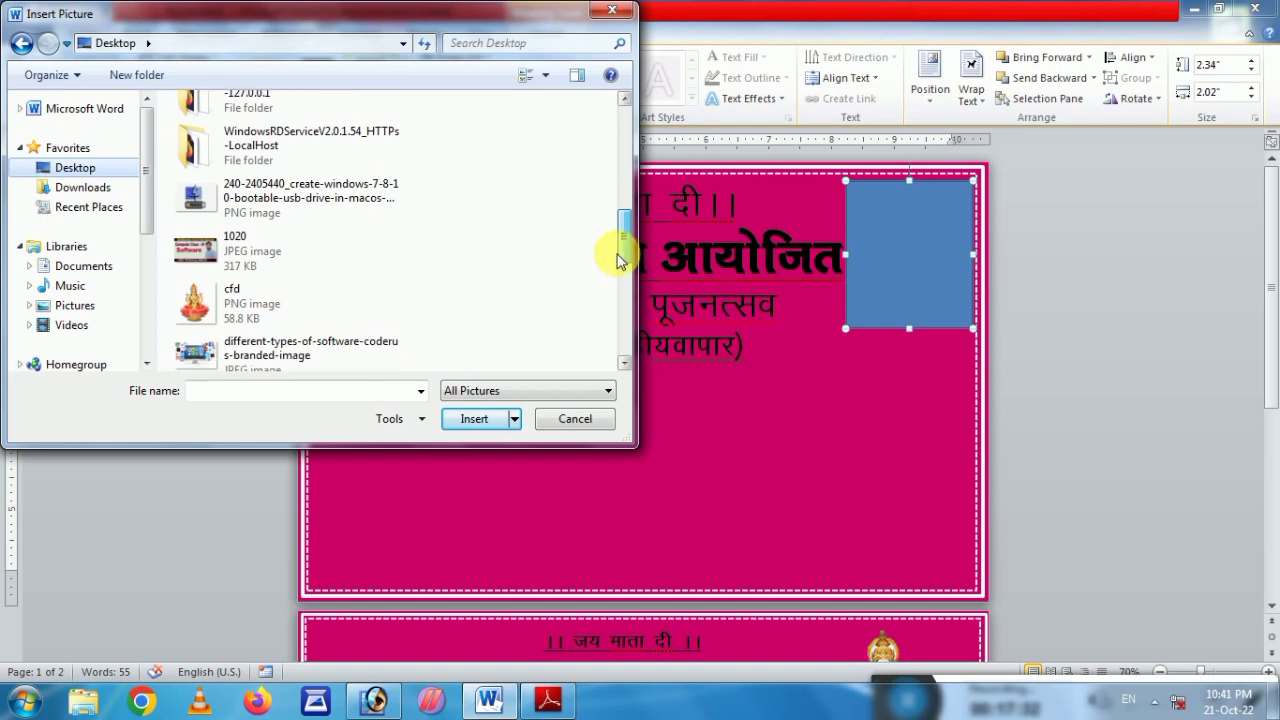
left_click(218, 310)
left_click(467, 423)
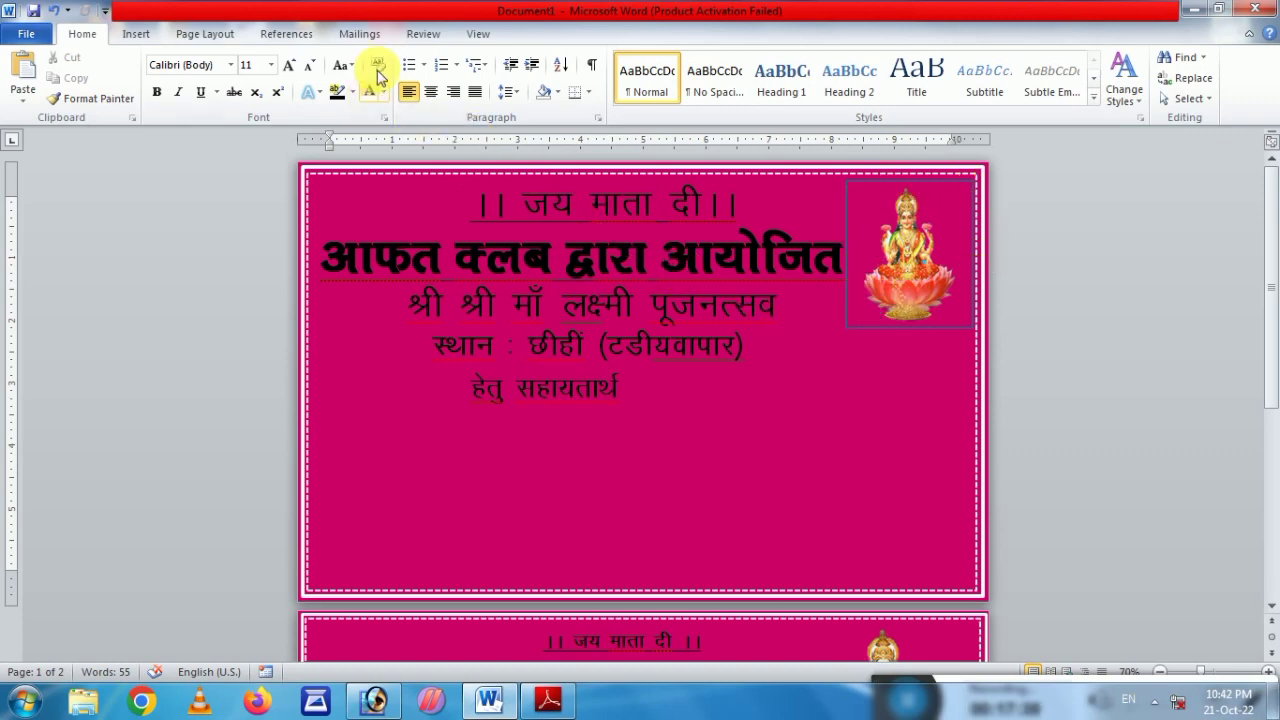
- Remove the outline from the Lakshmi picture shape
left_click(858, 196)
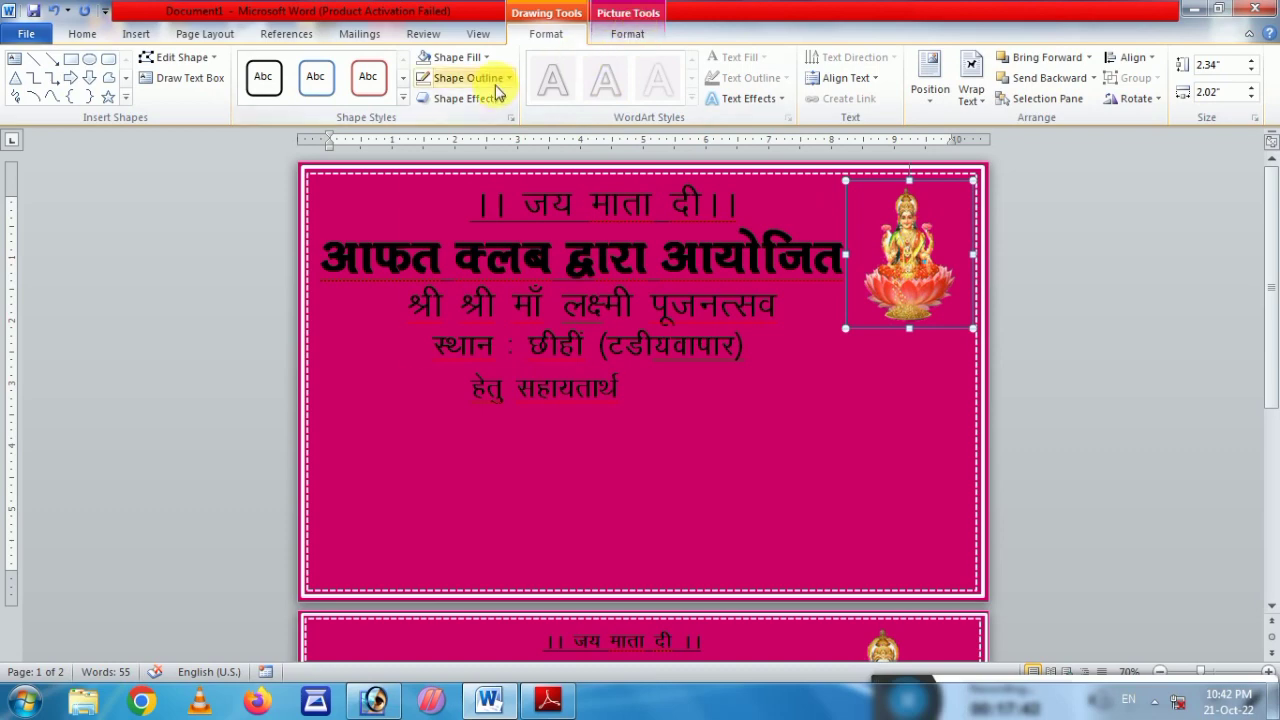
left_click(466, 78)
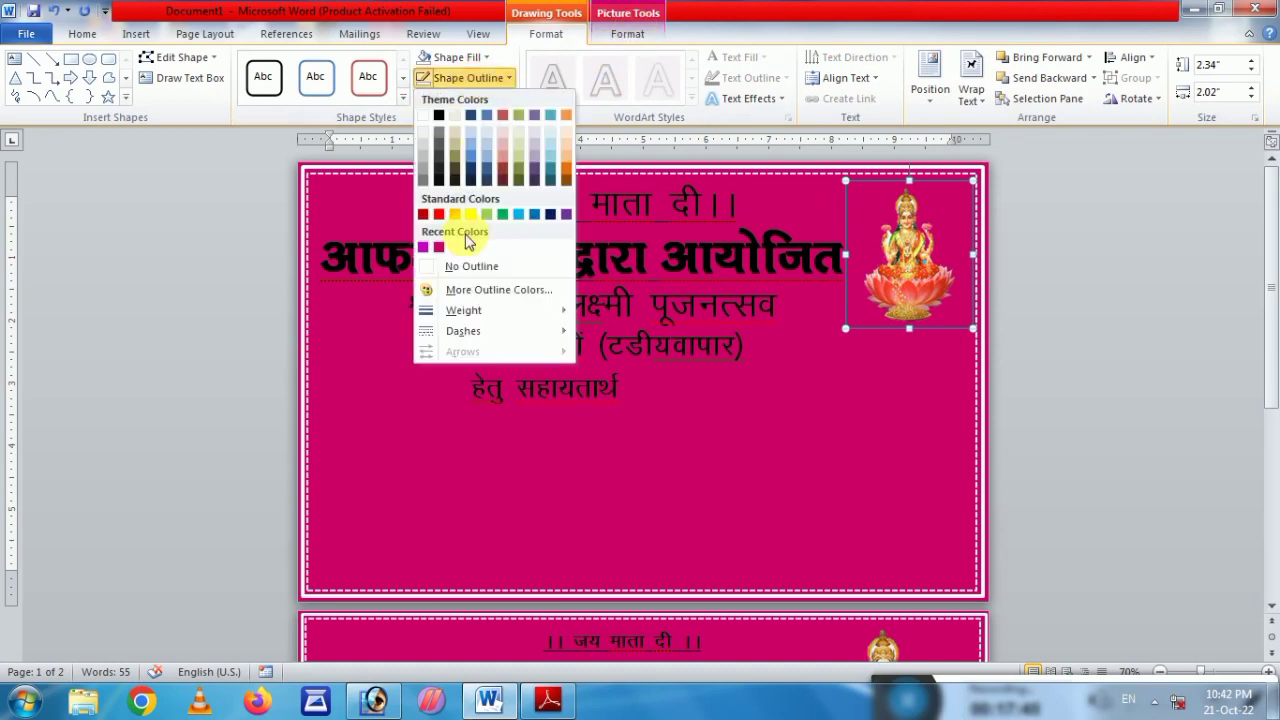
left_click(450, 266)
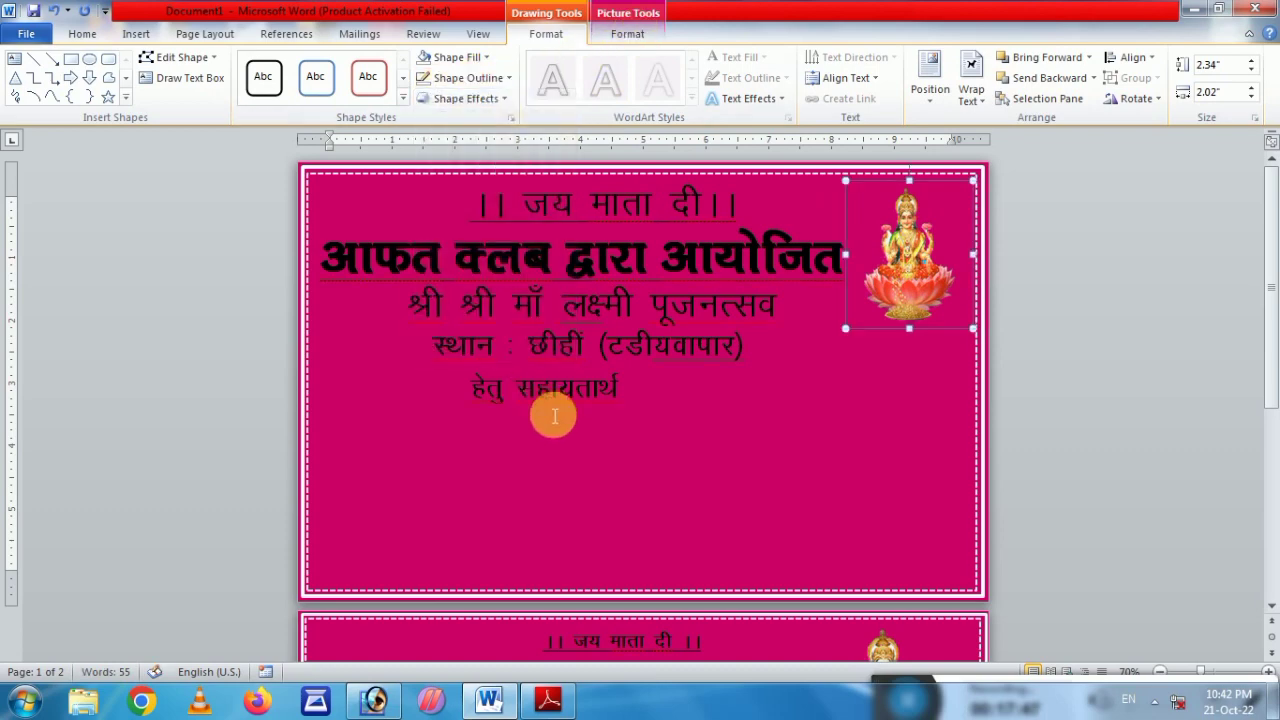
scroll(553, 416, "down", 1)
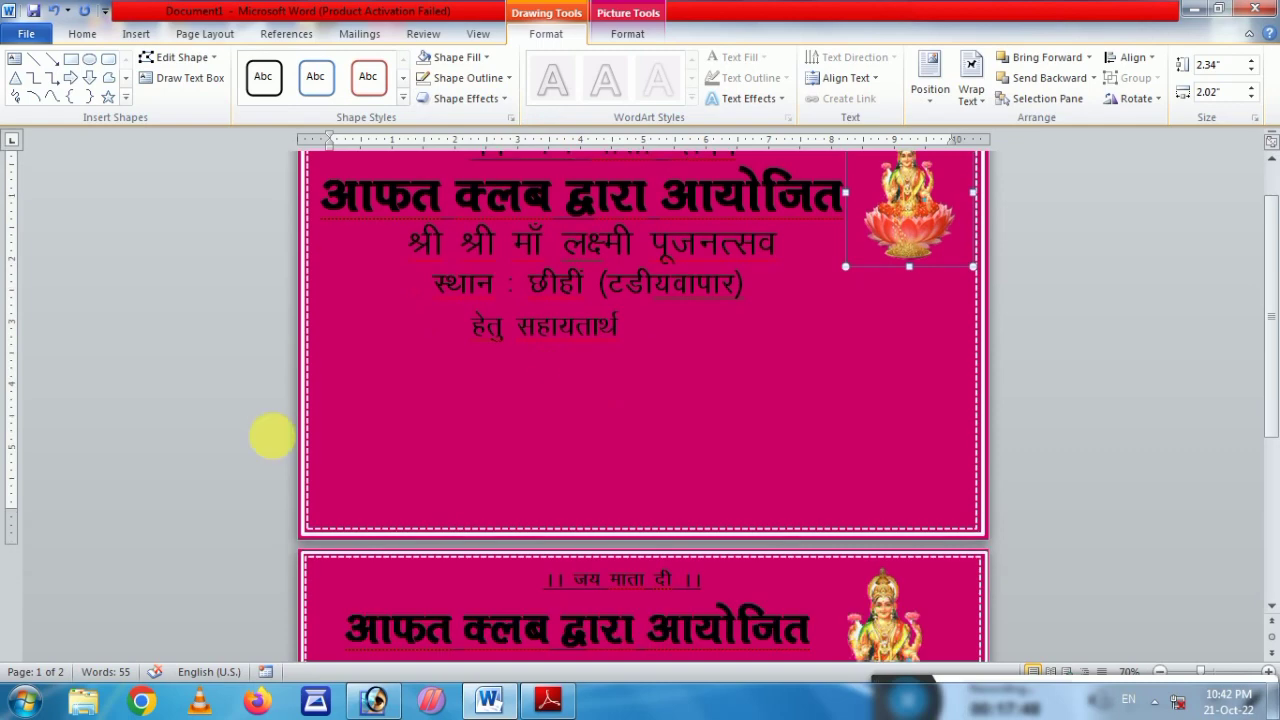
- Draw a rectangle below हेतु सहायतार्थ on the left, enlarging and repositioning it
left_click(70, 62)
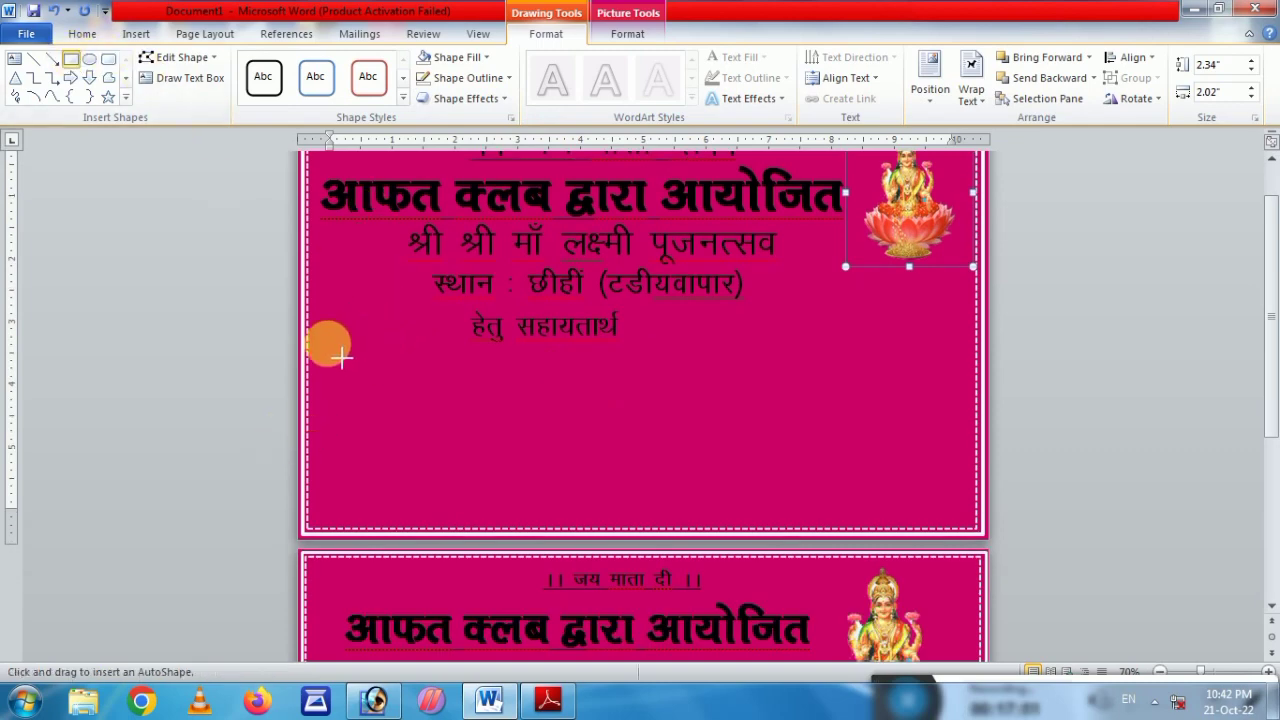
left_click_drag(341, 357, 453, 446)
scroll(430, 449, "up", 1)
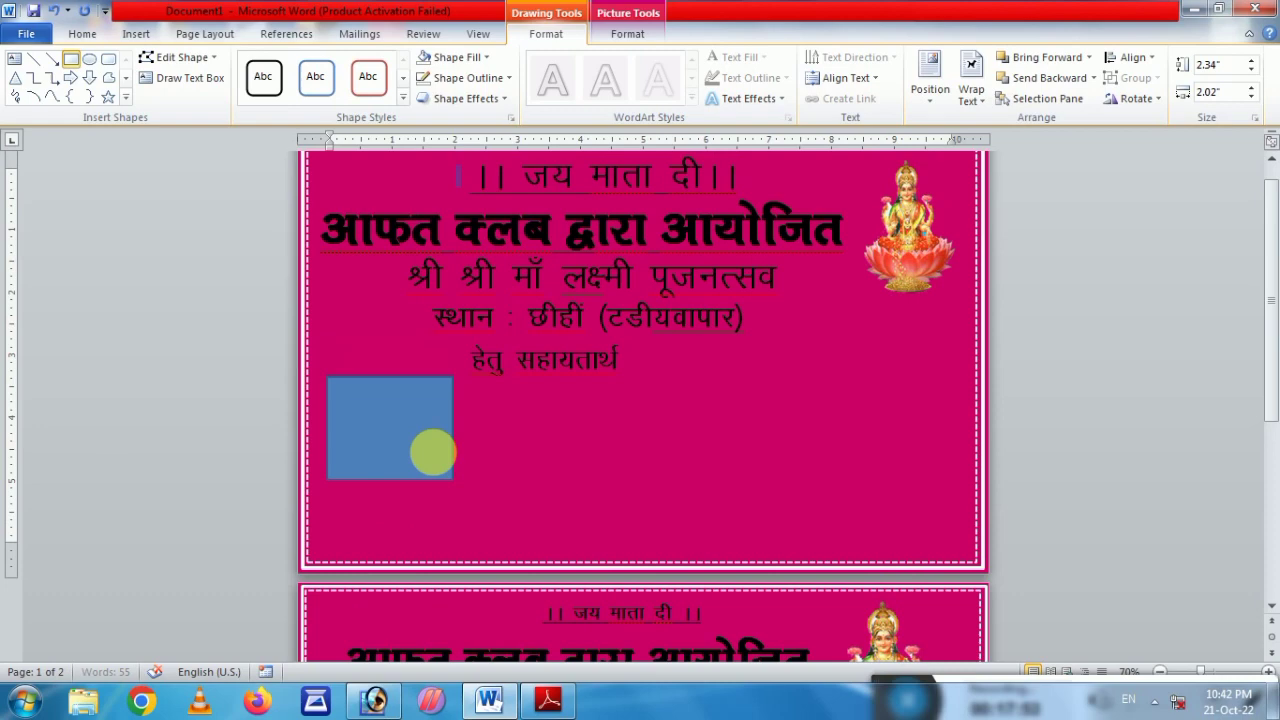
left_click(424, 440)
left_click_drag(453, 481, 480, 562)
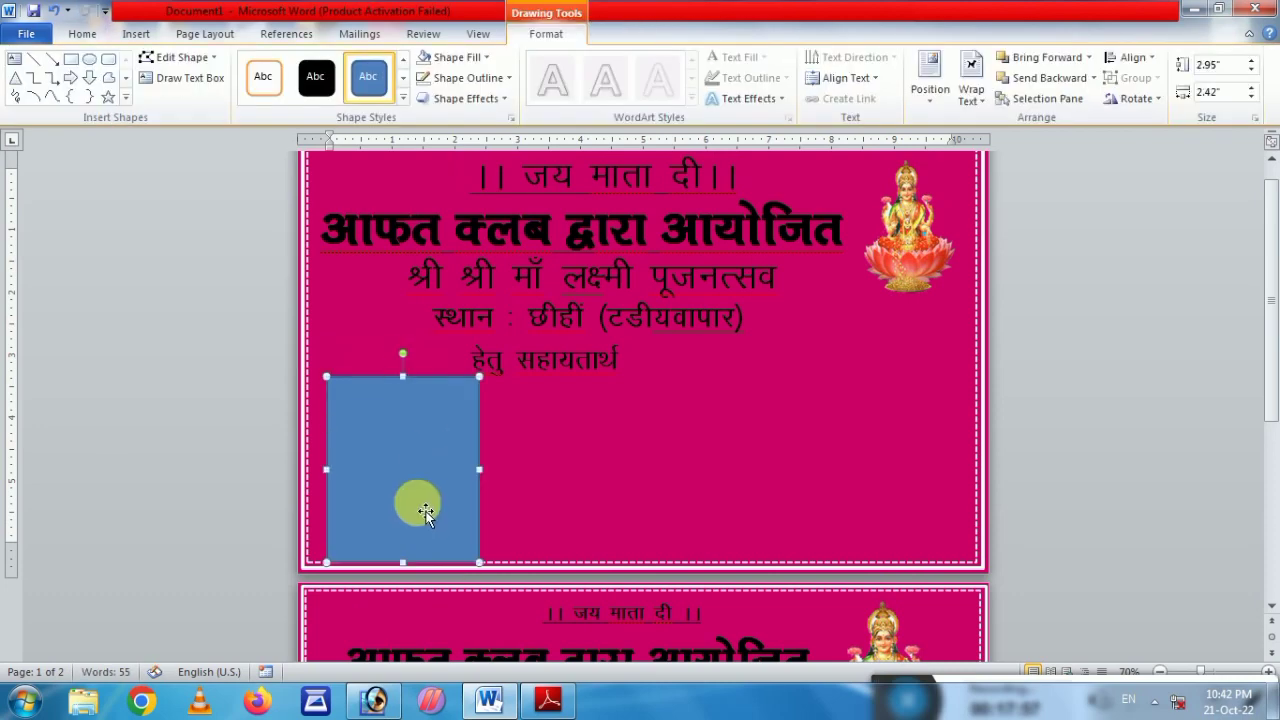
left_click_drag(424, 508, 413, 497)
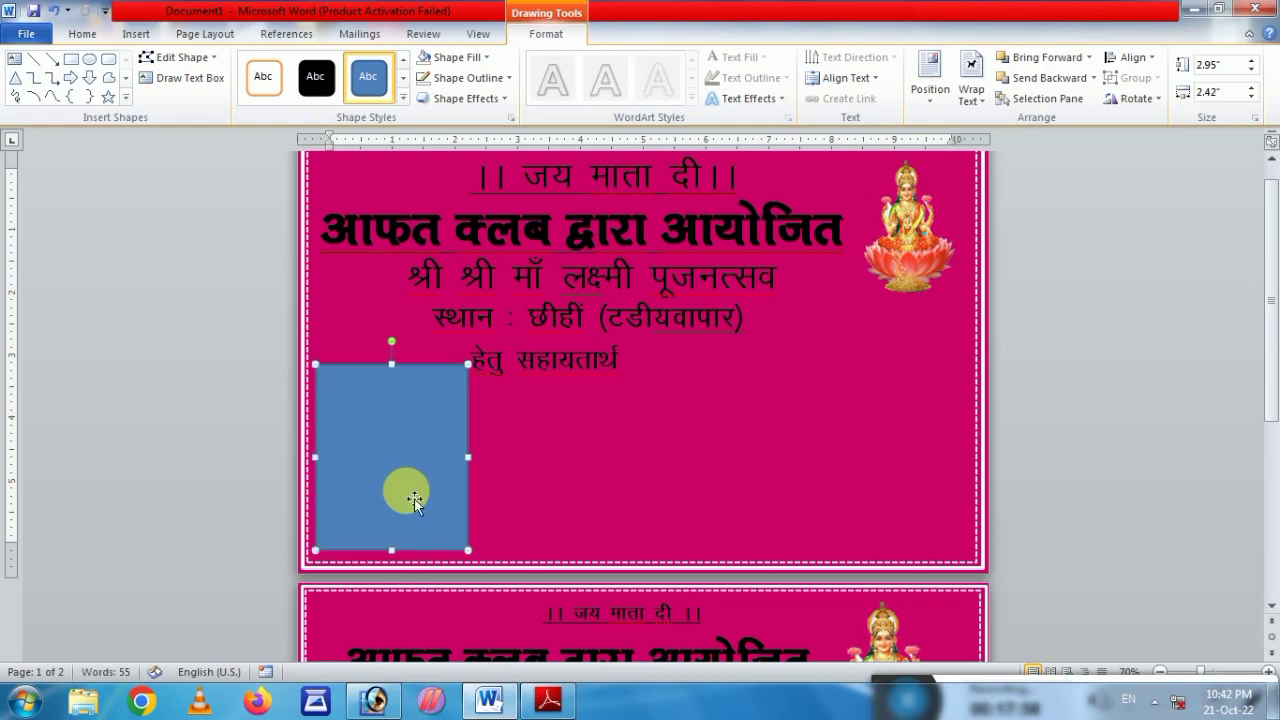
- Fill the box with the laxmi-ji picture from the Desktop
left_click(484, 58)
left_click(452, 290)
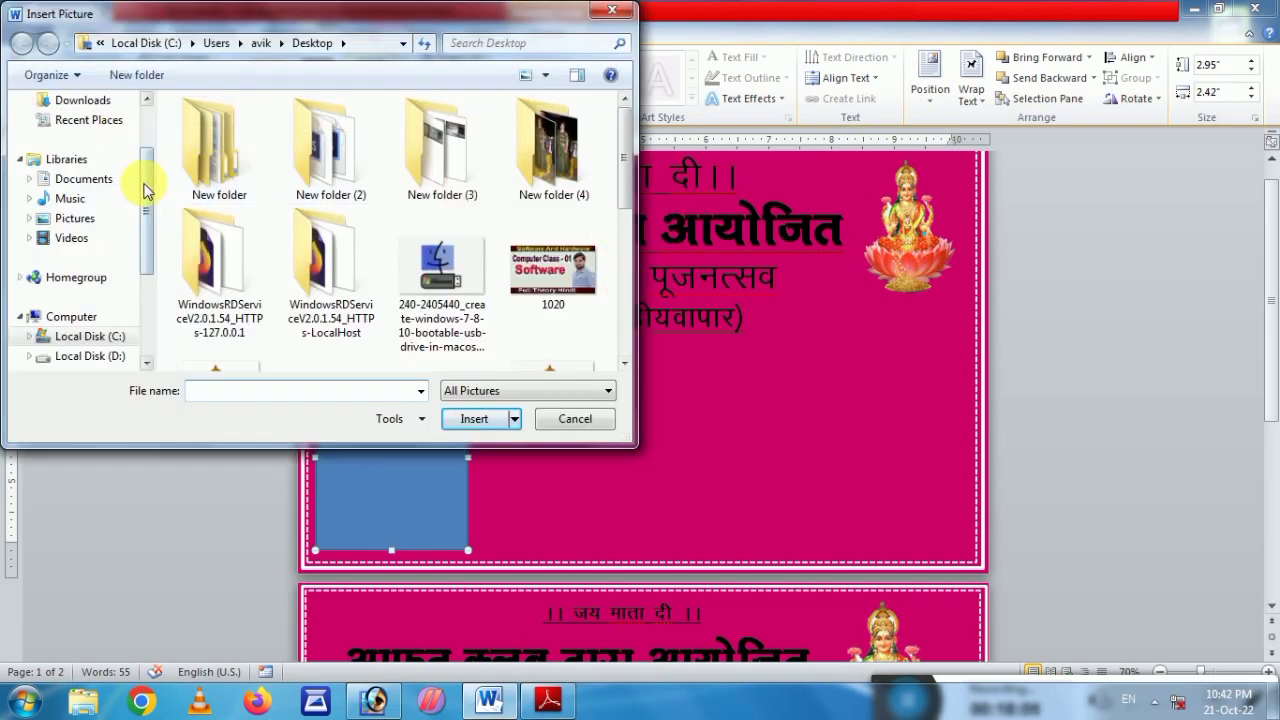
left_click_drag(143, 189, 143, 150)
left_click(70, 167)
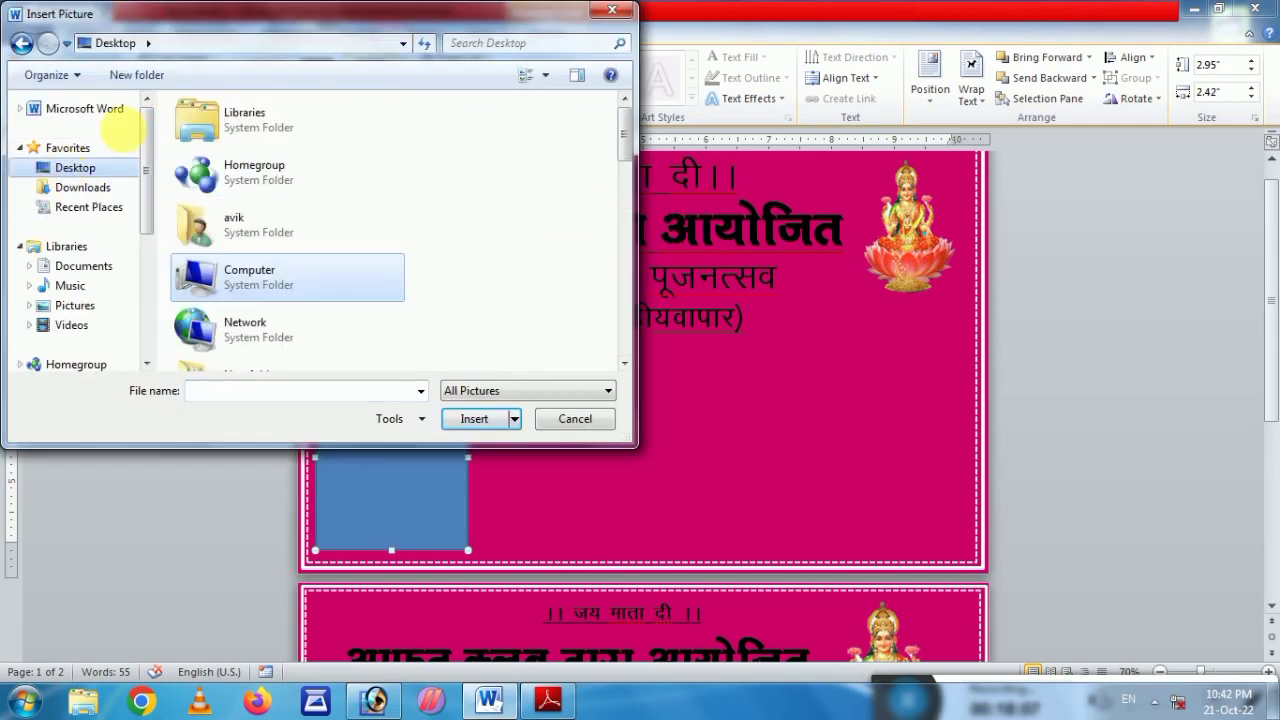
left_click_drag(623, 145, 623, 300)
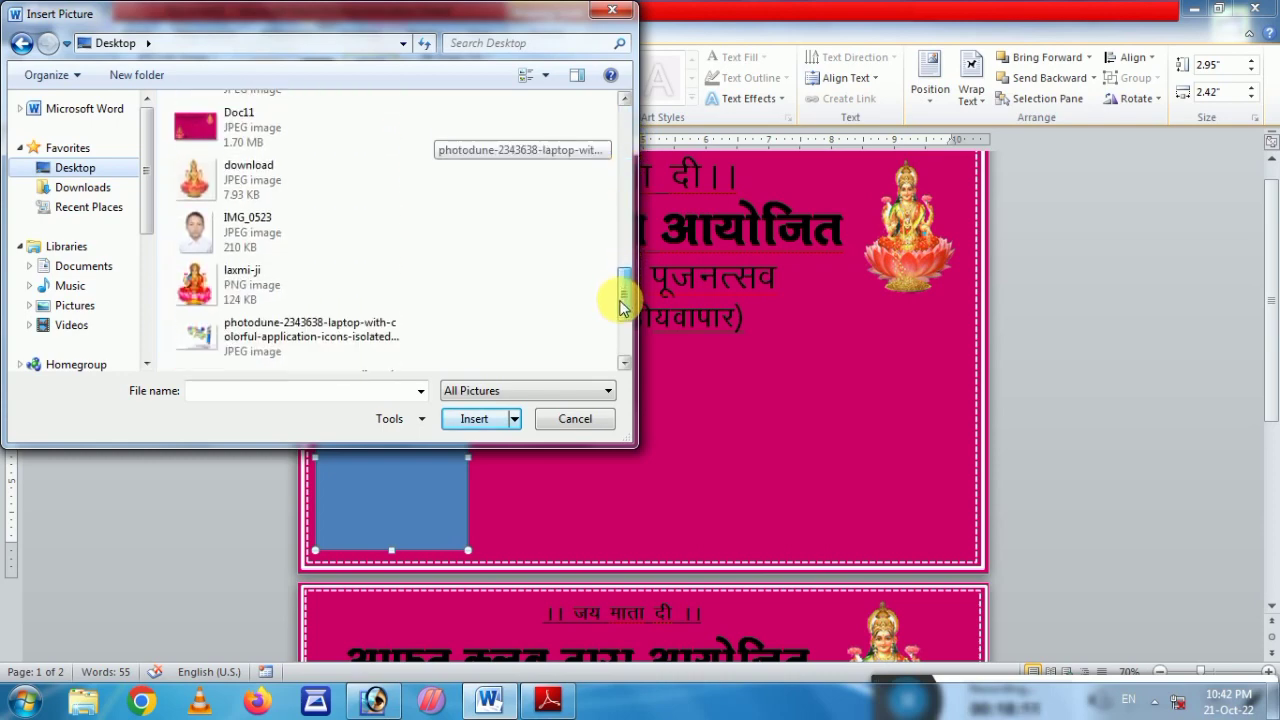
left_click(277, 298)
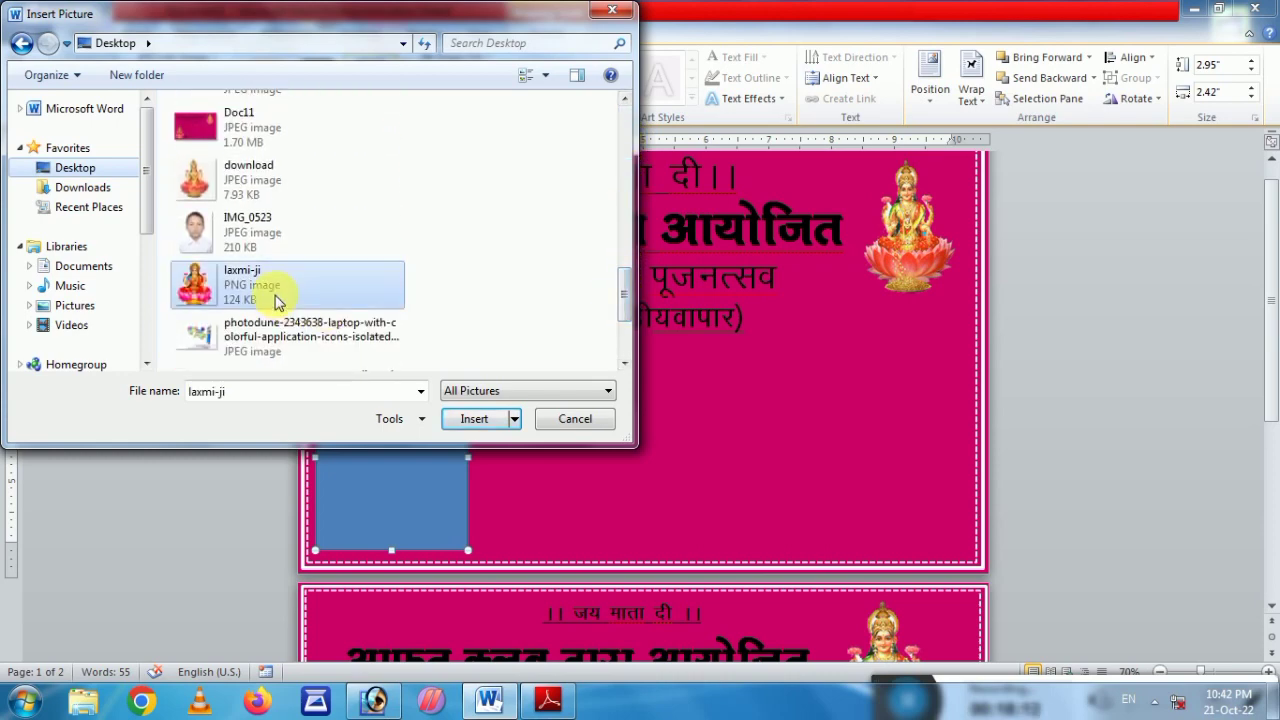
left_click(475, 422)
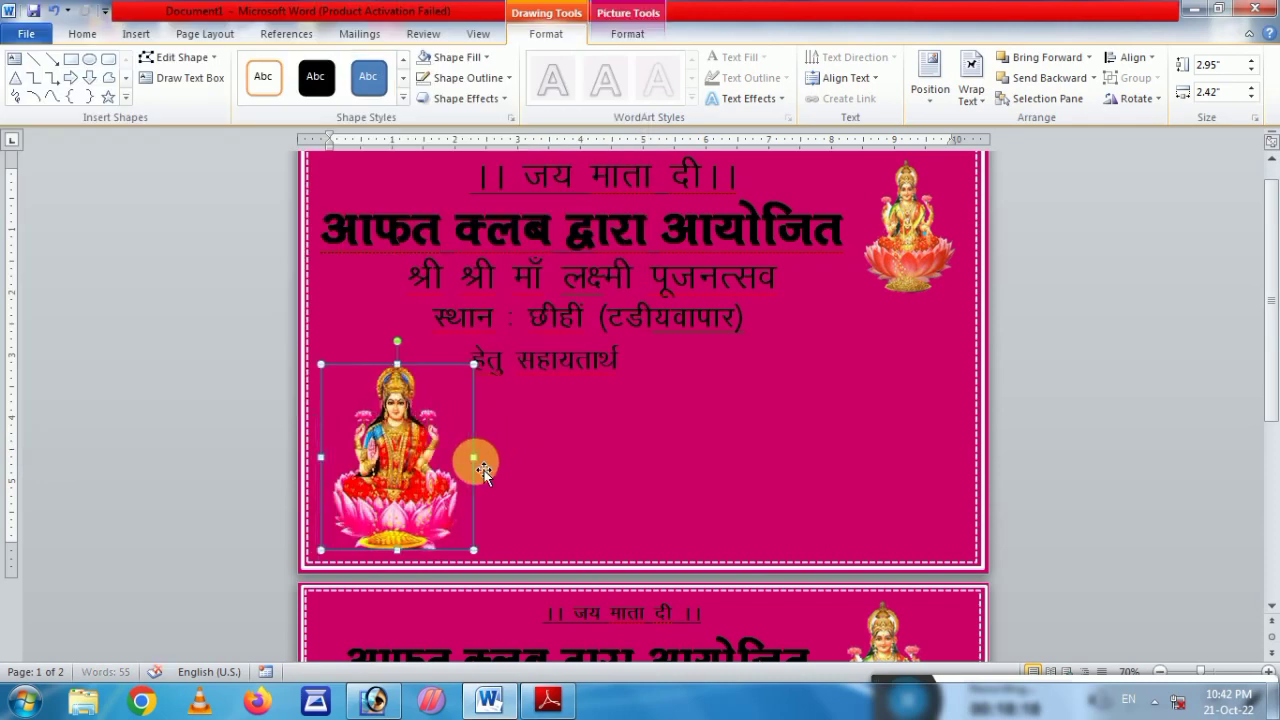
- Widen the laxmi-ji picture slightly, remove its outline, and nudge it left
left_click_drag(484, 470, 481, 455)
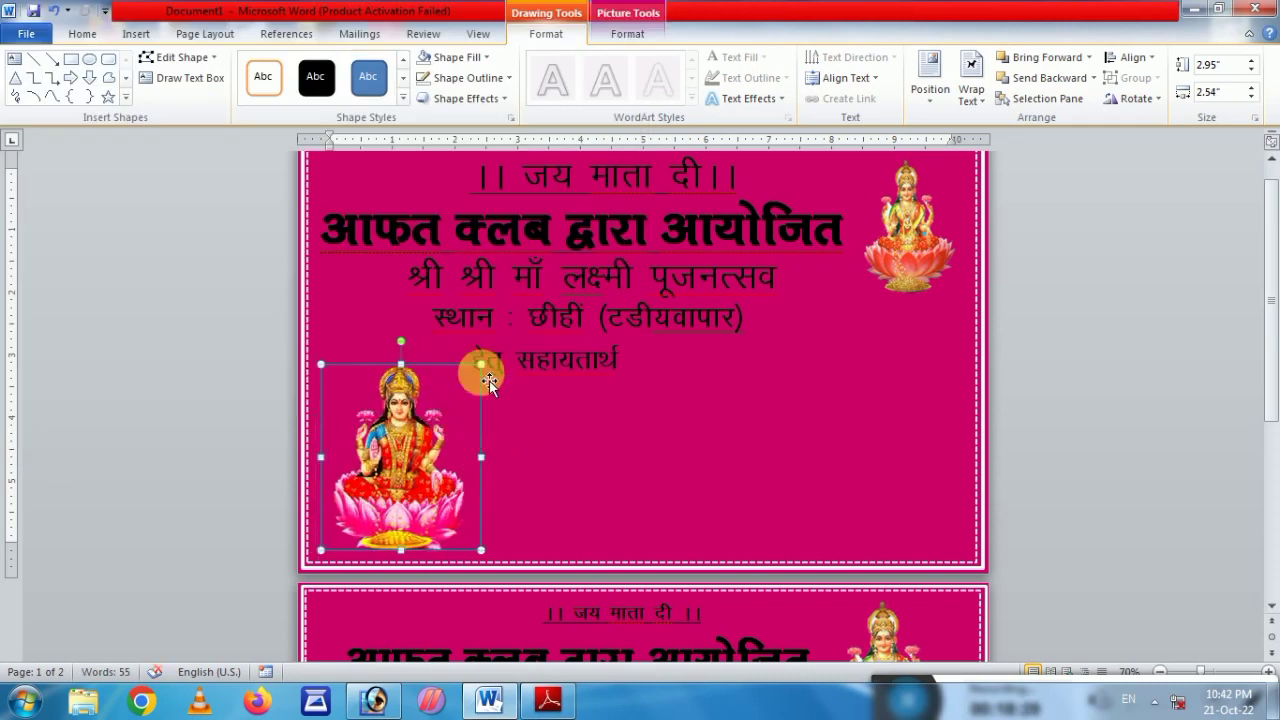
left_click(508, 79)
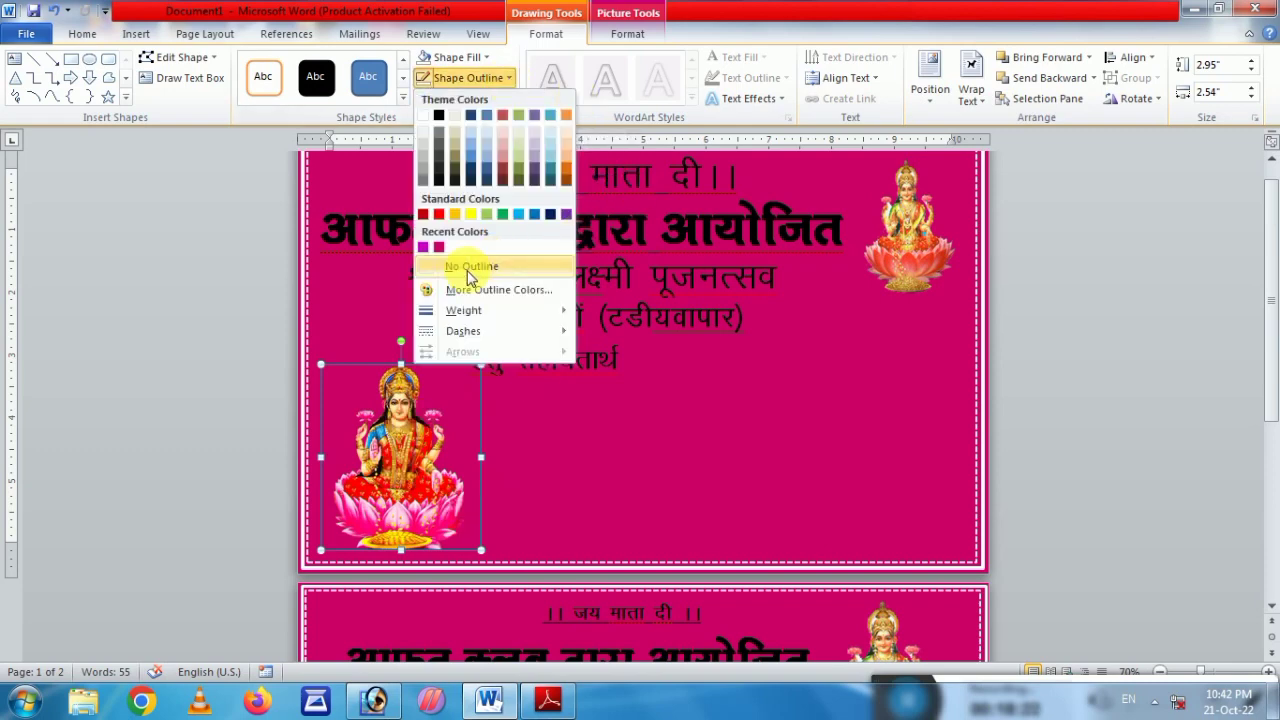
left_click(548, 428)
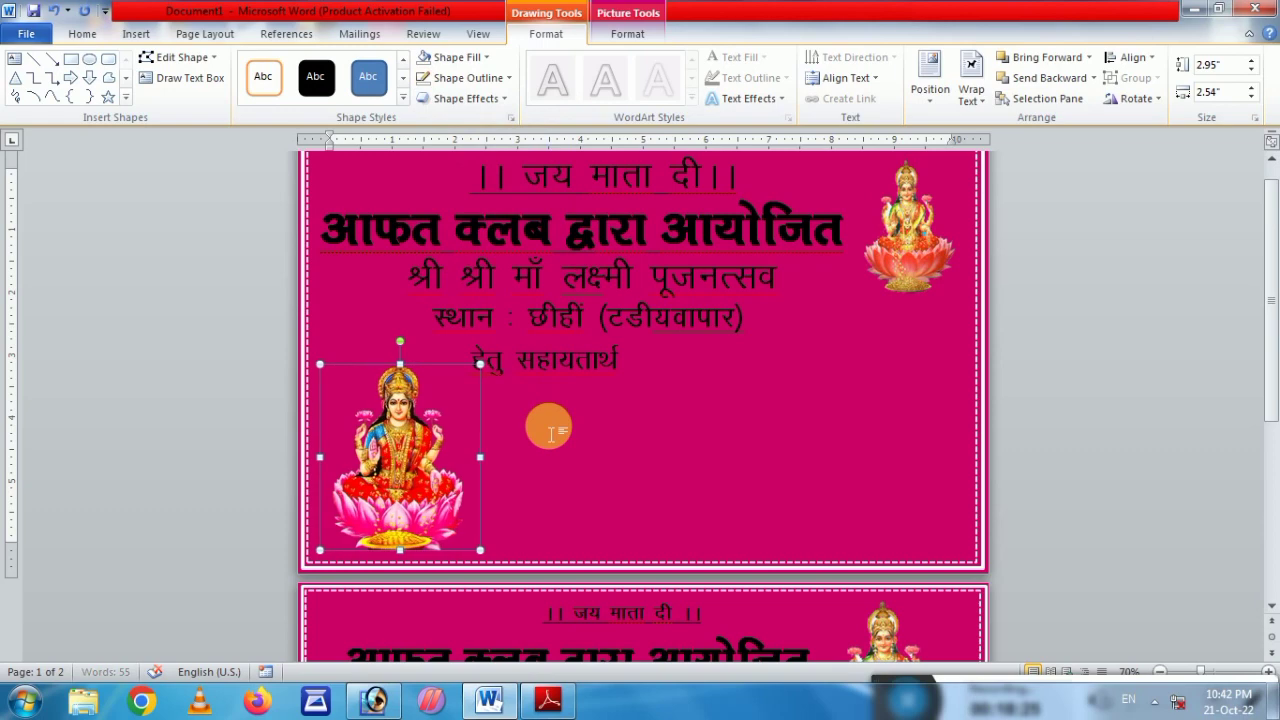
key("ctrl+Left")
key("ctrl+Left")
key("ctrl+Left")
key("ctrl+Left")
key("ctrl+Left")
key("ctrl+Left")
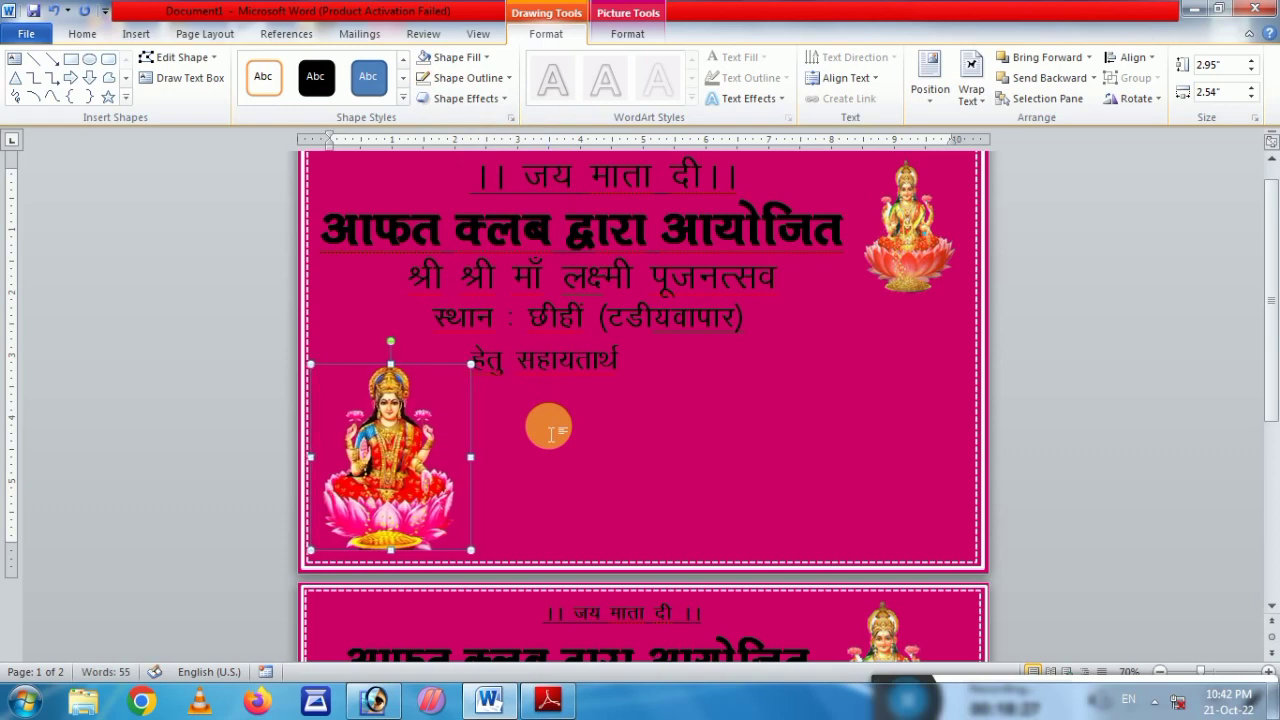
- Copy the हेतु सहायतार्थ text box below the original, enlarge it to 2.57" by 8.3", and select its text
scroll(575, 455, "down", 4)
scroll(580, 480, "down", 3)
scroll(545, 505, "down", 2)
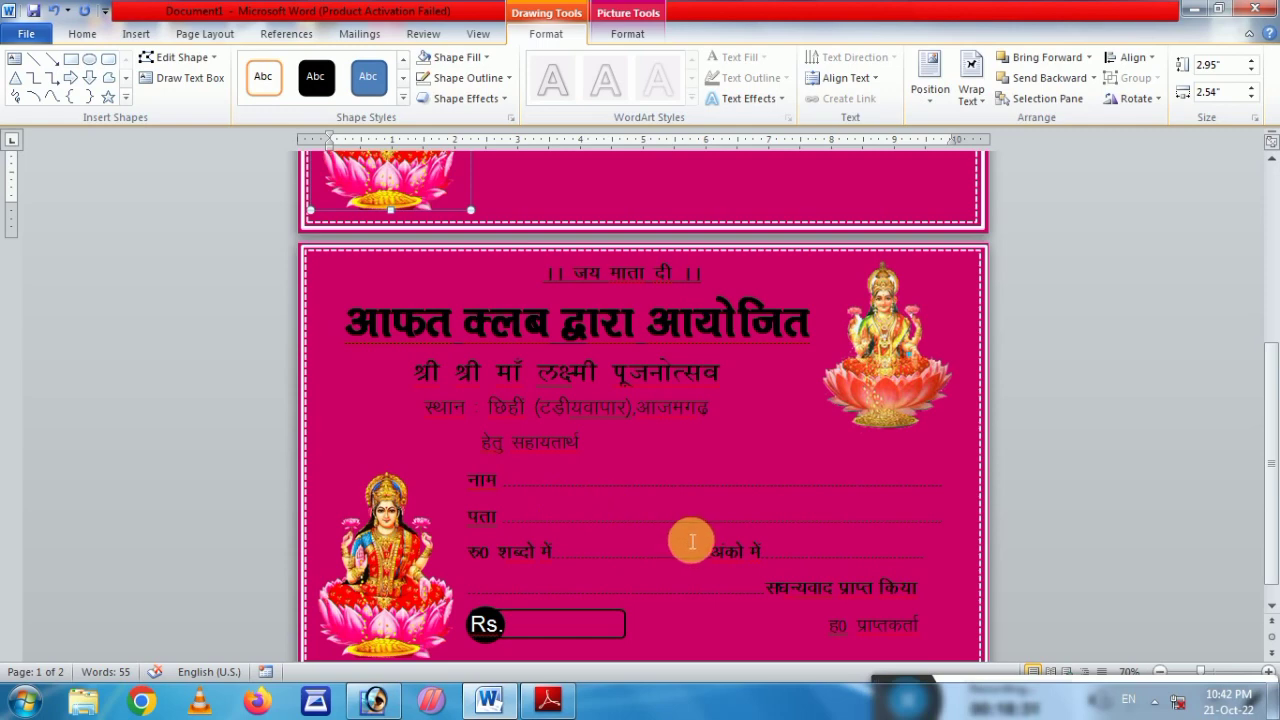
scroll(692, 541, "up", 3)
scroll(674, 486, "up", 3)
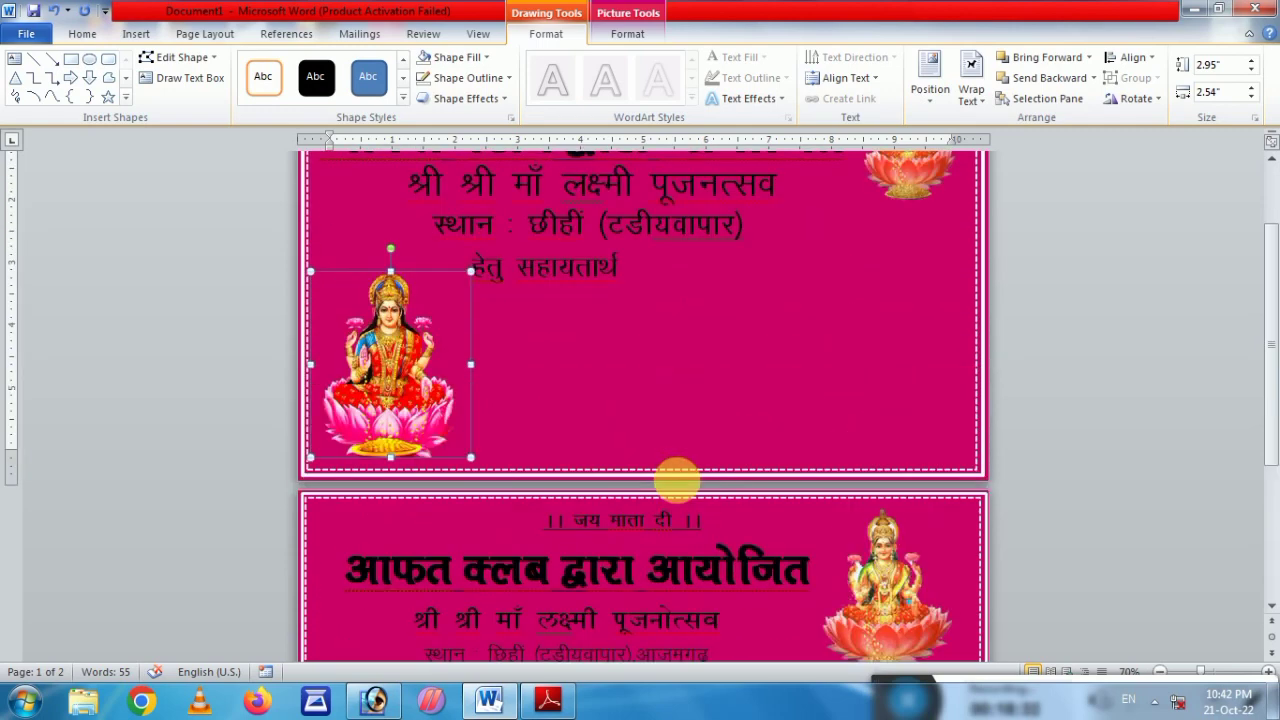
left_click(550, 271)
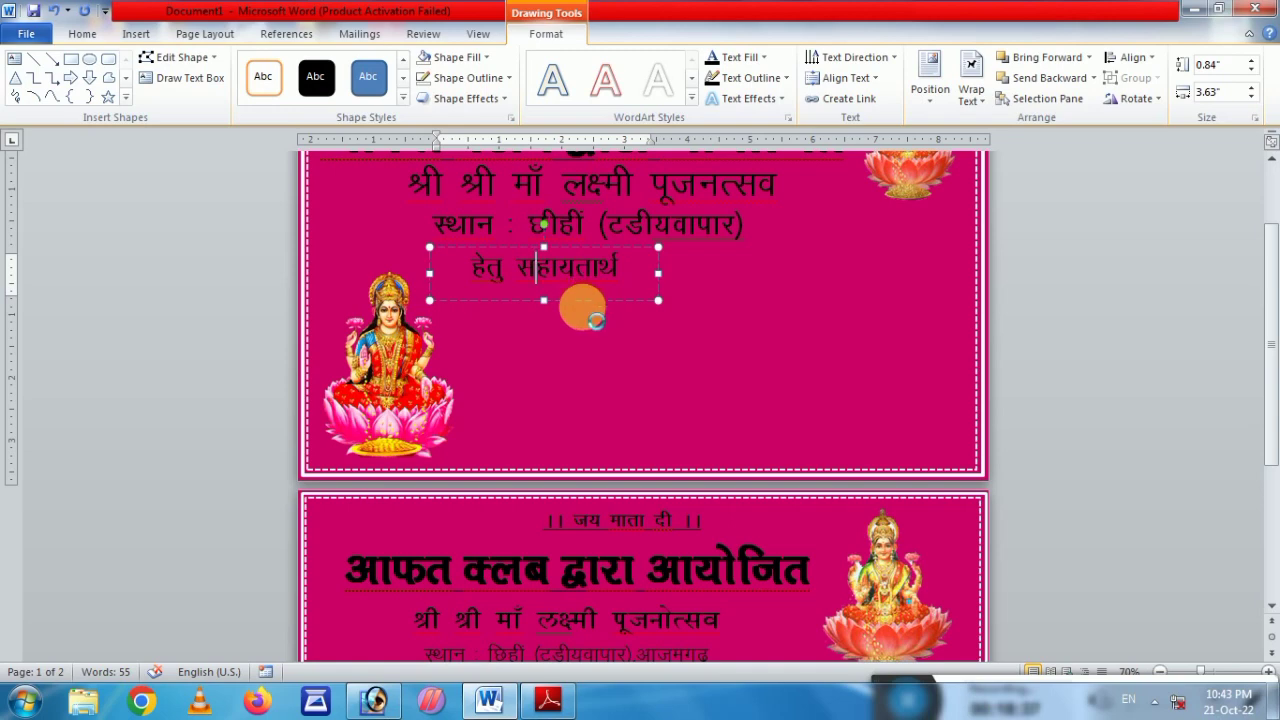
key("ctrl+d")
left_click(813, 74)
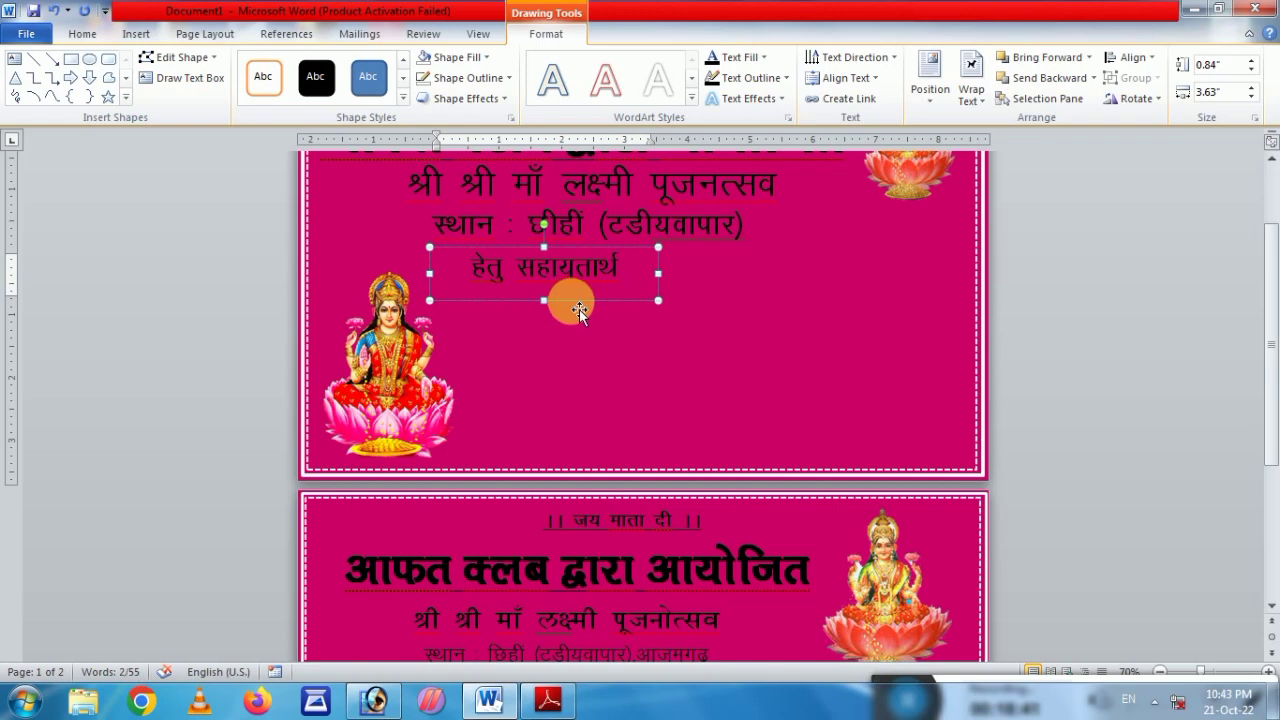
mouse_move(578, 306)
left_mouse_down()
mouse_move(584, 340)
mouse_move(778, 393)
left_mouse_up()
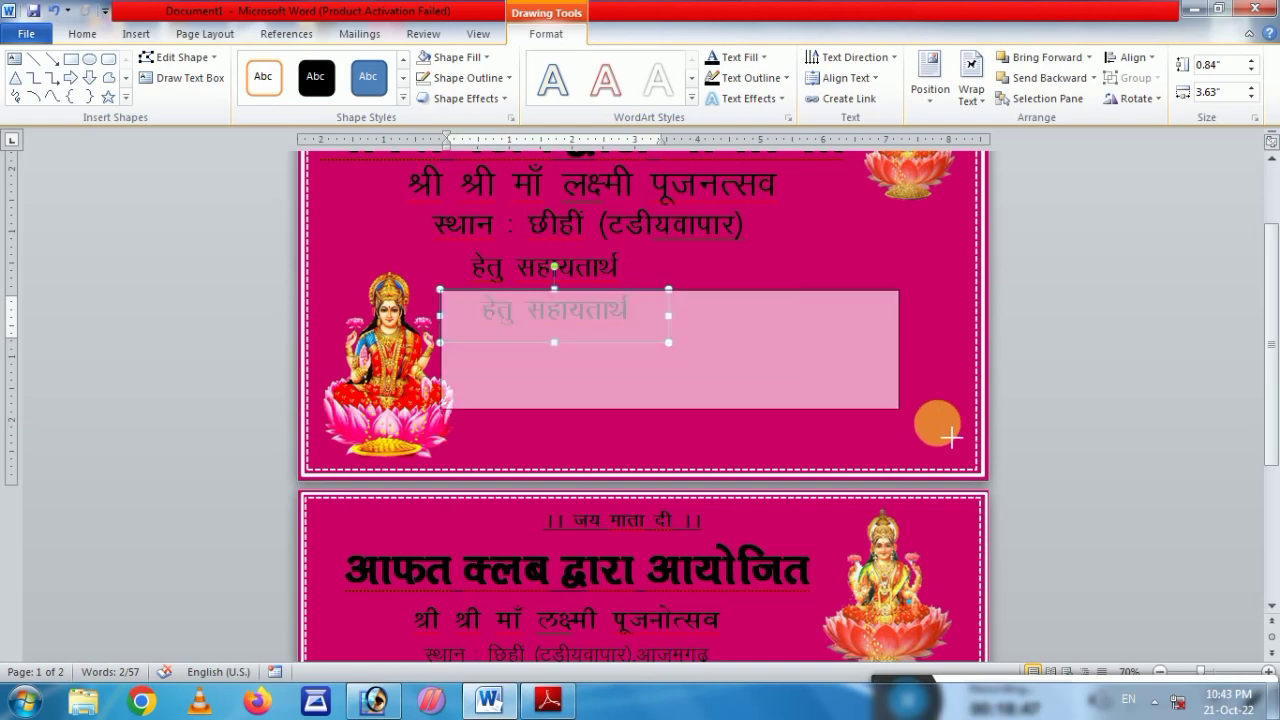
left_click_drag(778, 393, 947, 448)
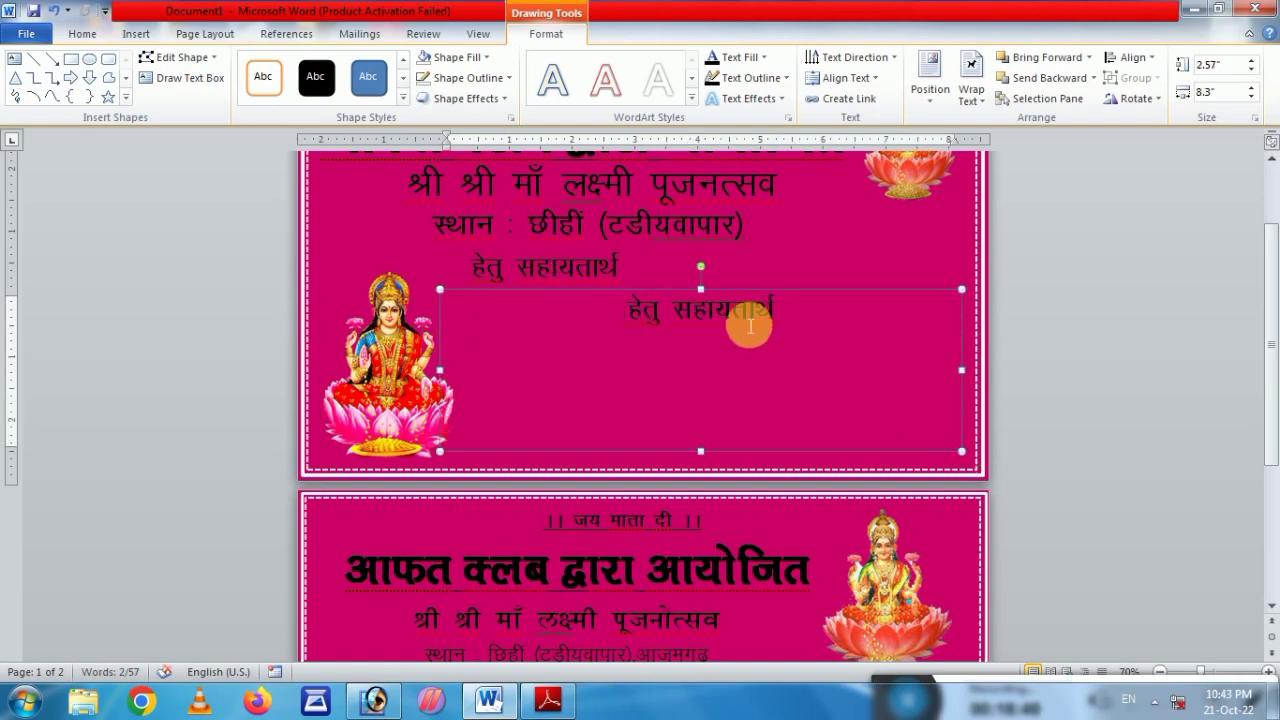
left_click_drag(776, 311, 634, 317)
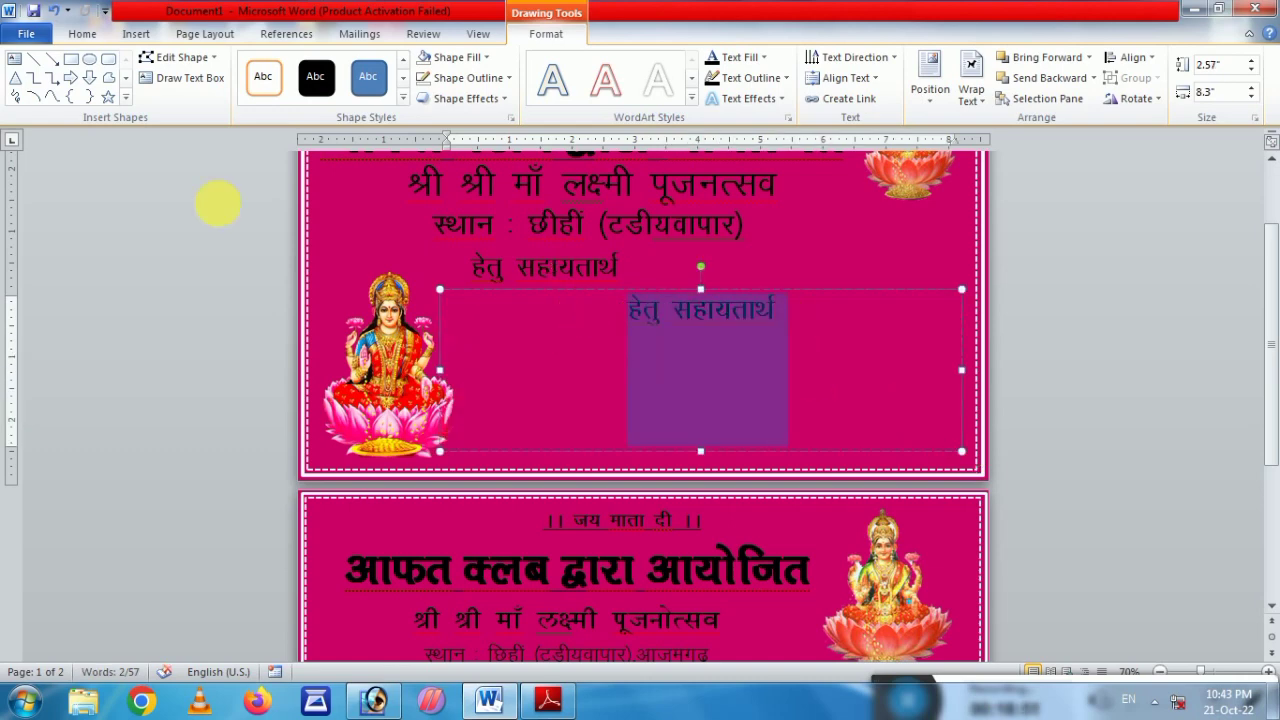
left_click(78, 34)
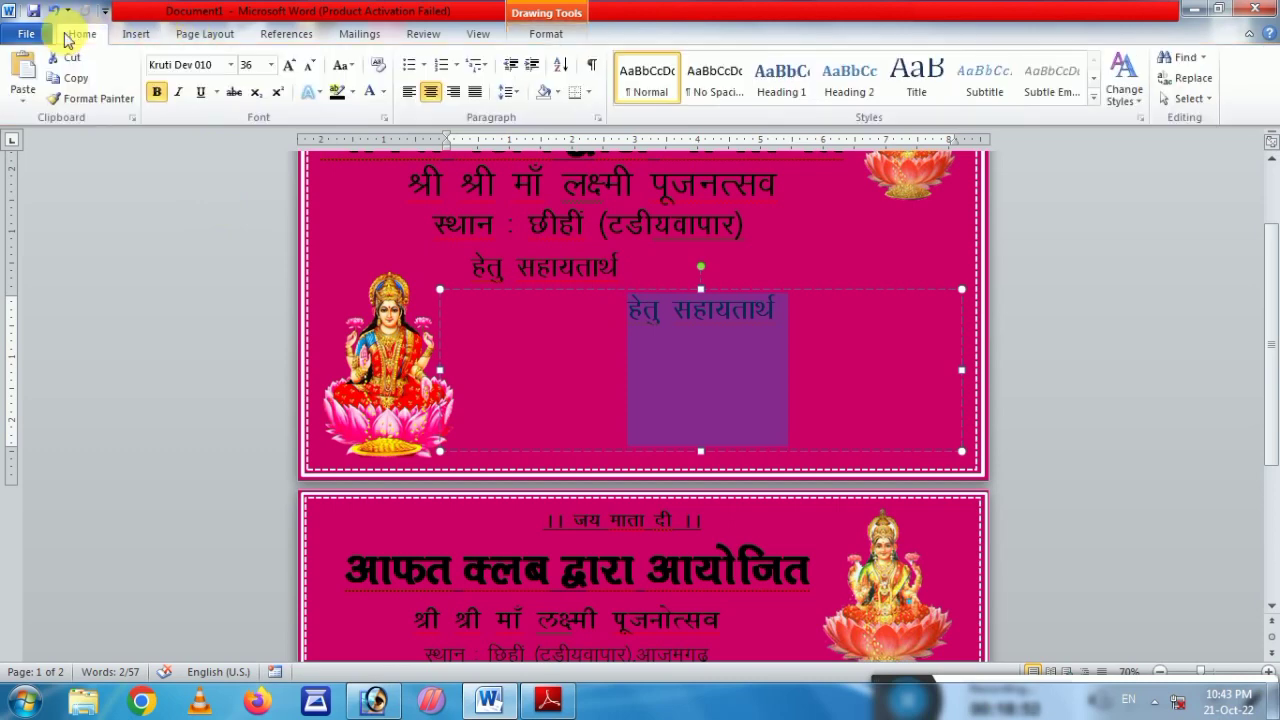
- Replace the copied text with a left-aligned नाम label at font size 28
left_click(309, 65)
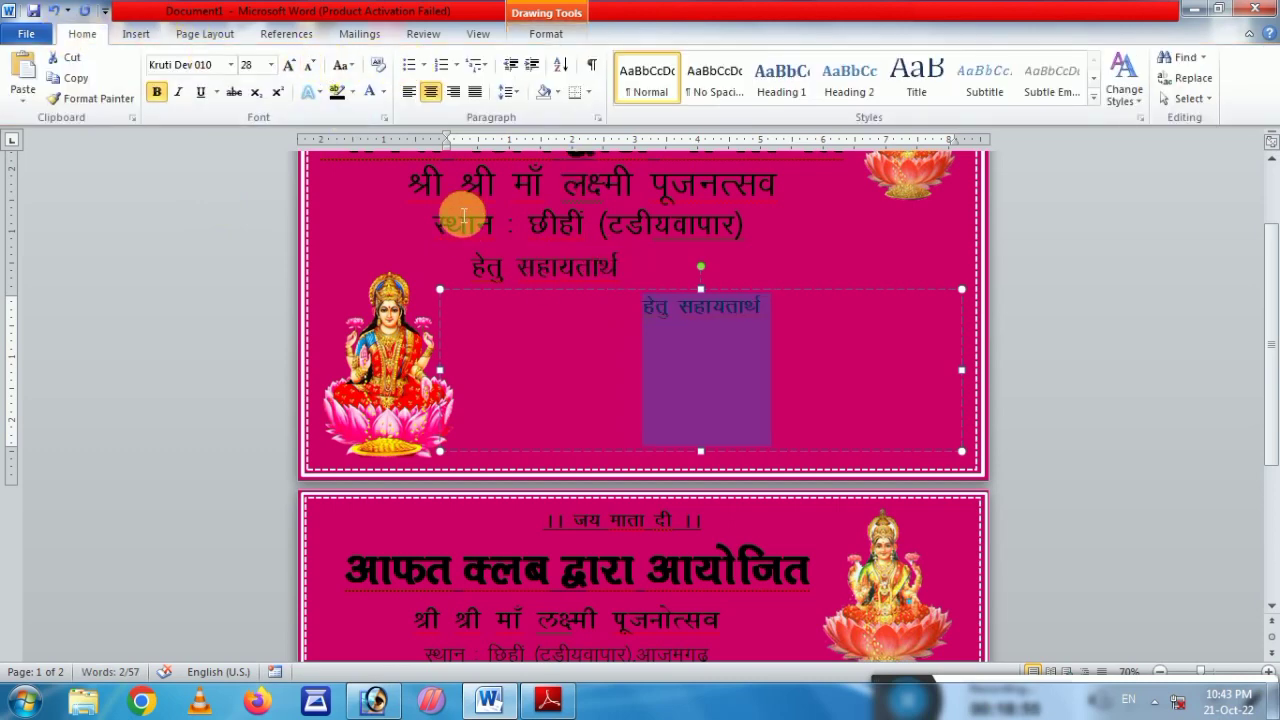
type("uk")
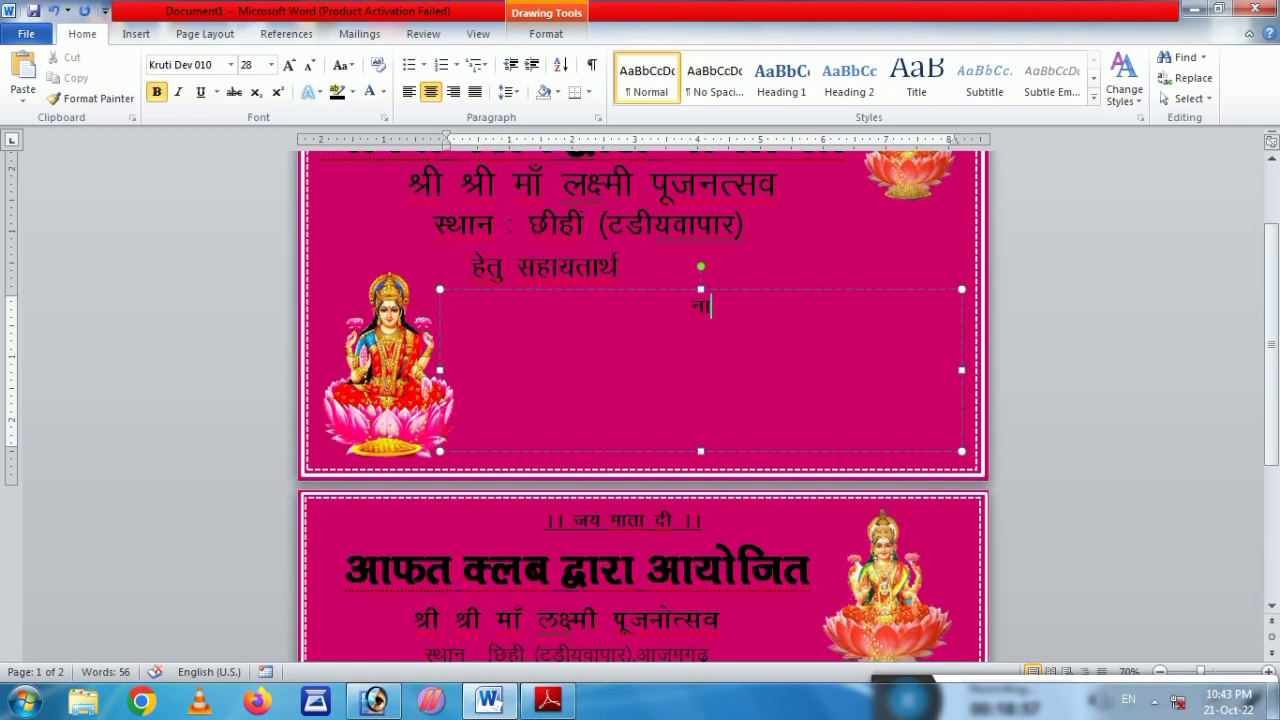
type("e")
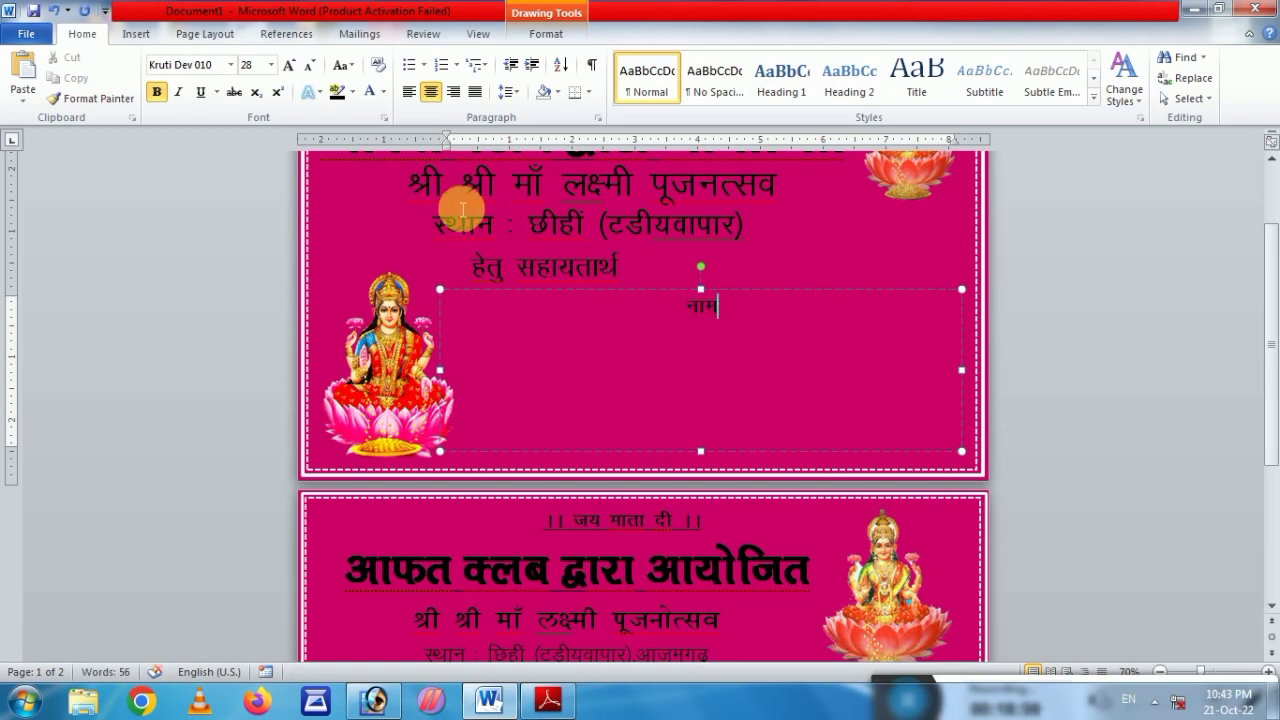
key("ctrl+a")
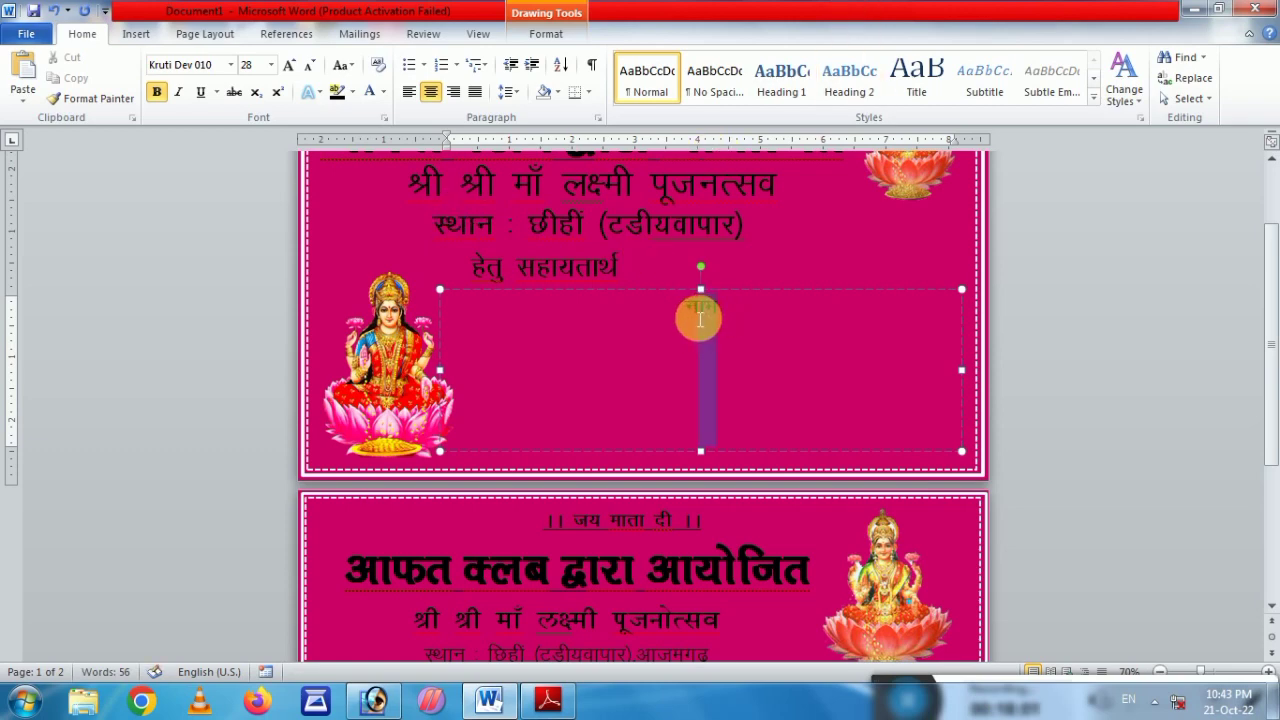
left_click(646, 309)
left_click(409, 92)
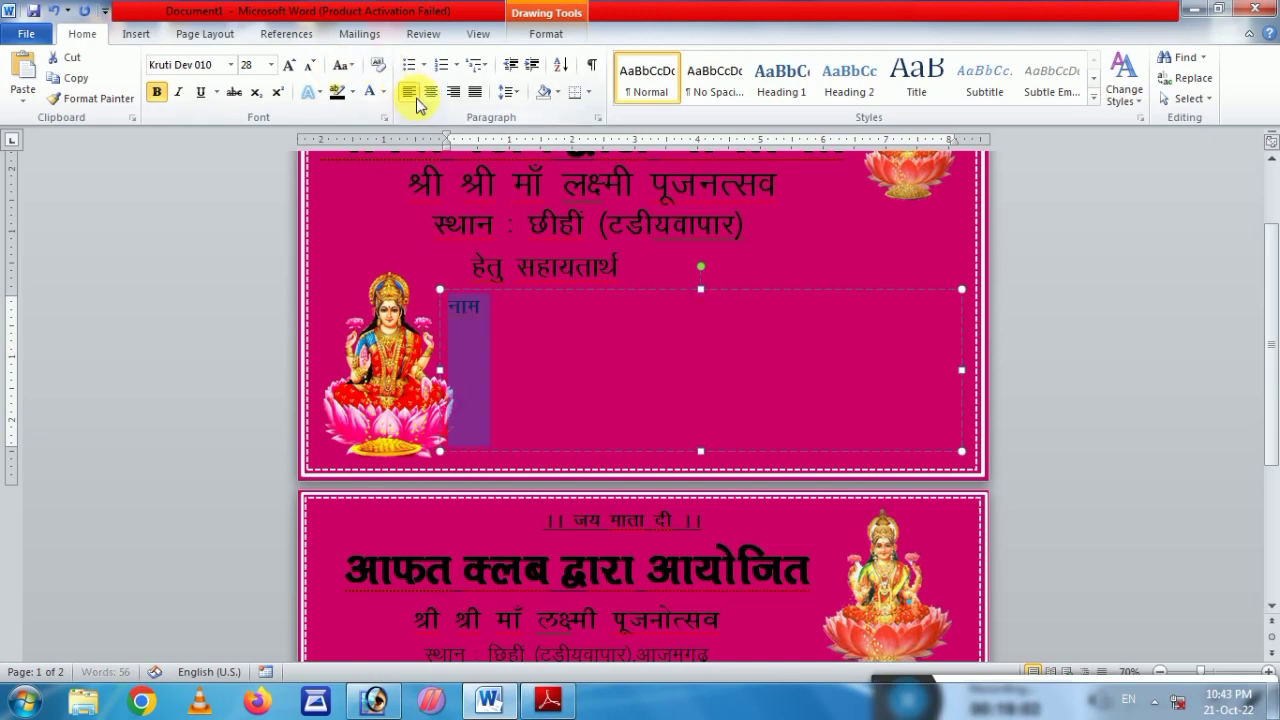
left_click(478, 307)
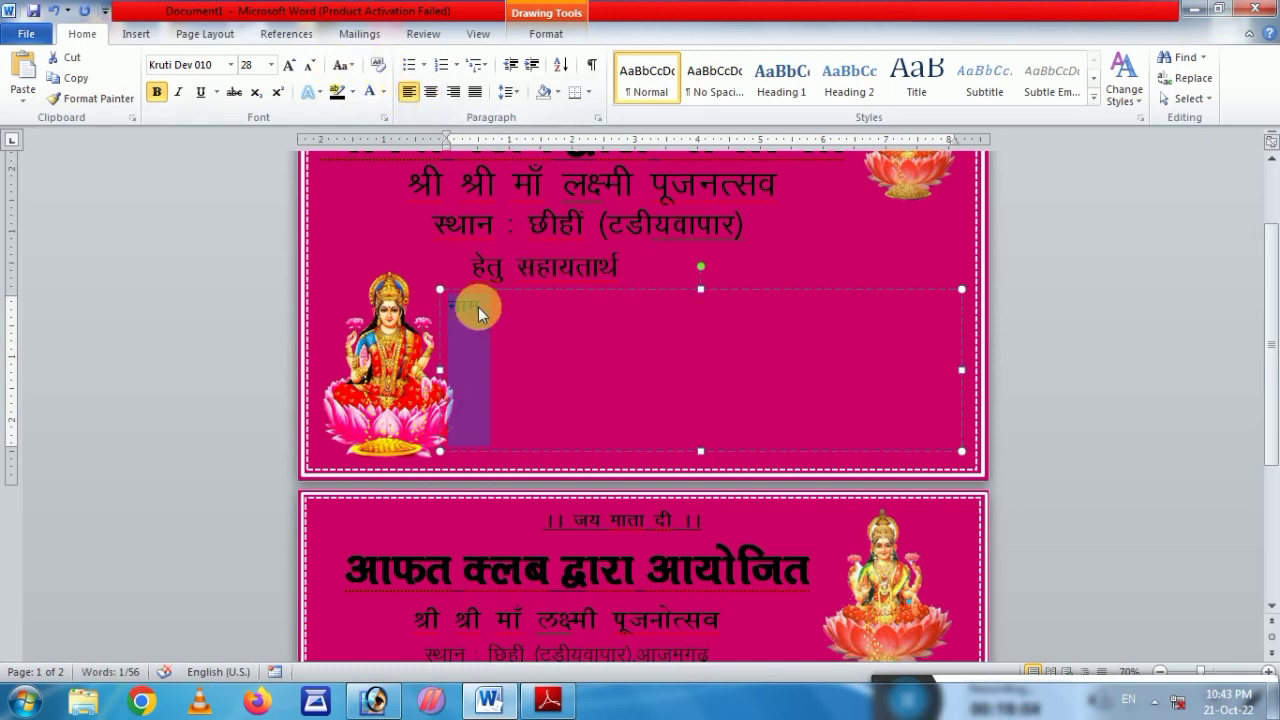
key("BackSpace")
left_click(541, 310)
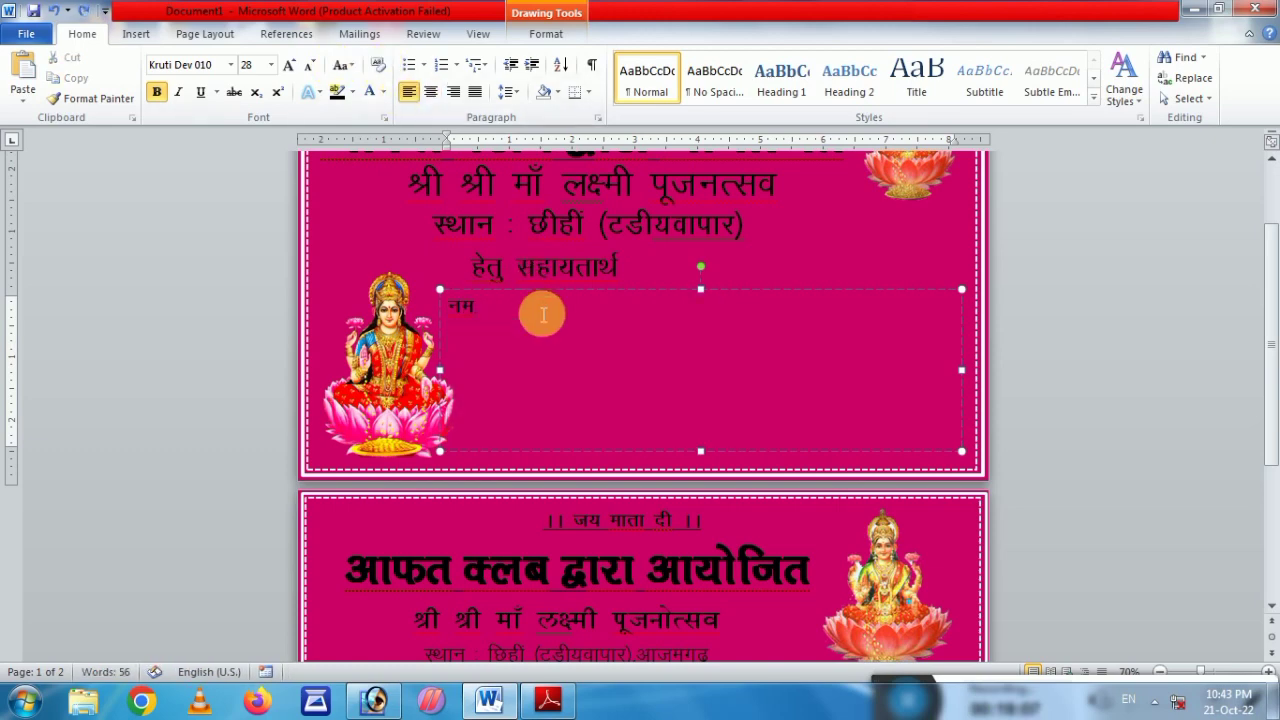
key("ctrl+z")
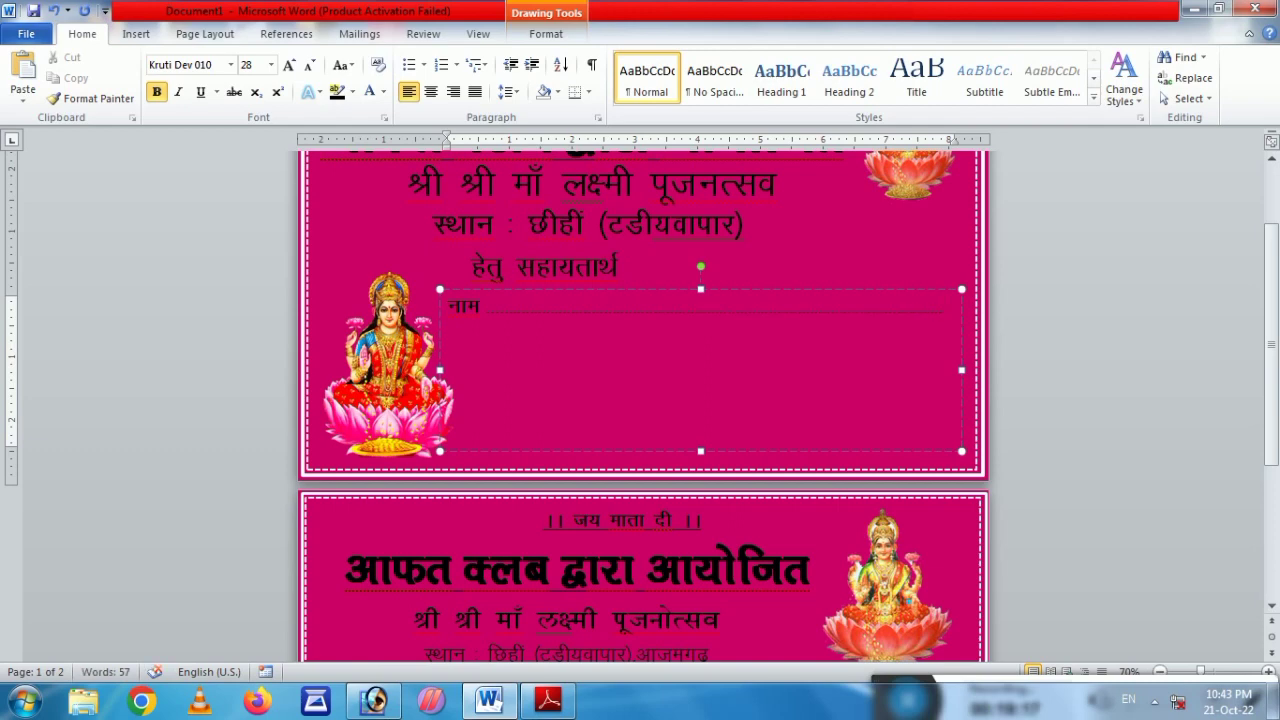
scroll(656, 418, "down", 3)
- Add a new पता line followed by a dotted fill-in blank
scroll(660, 415, "down", 2)
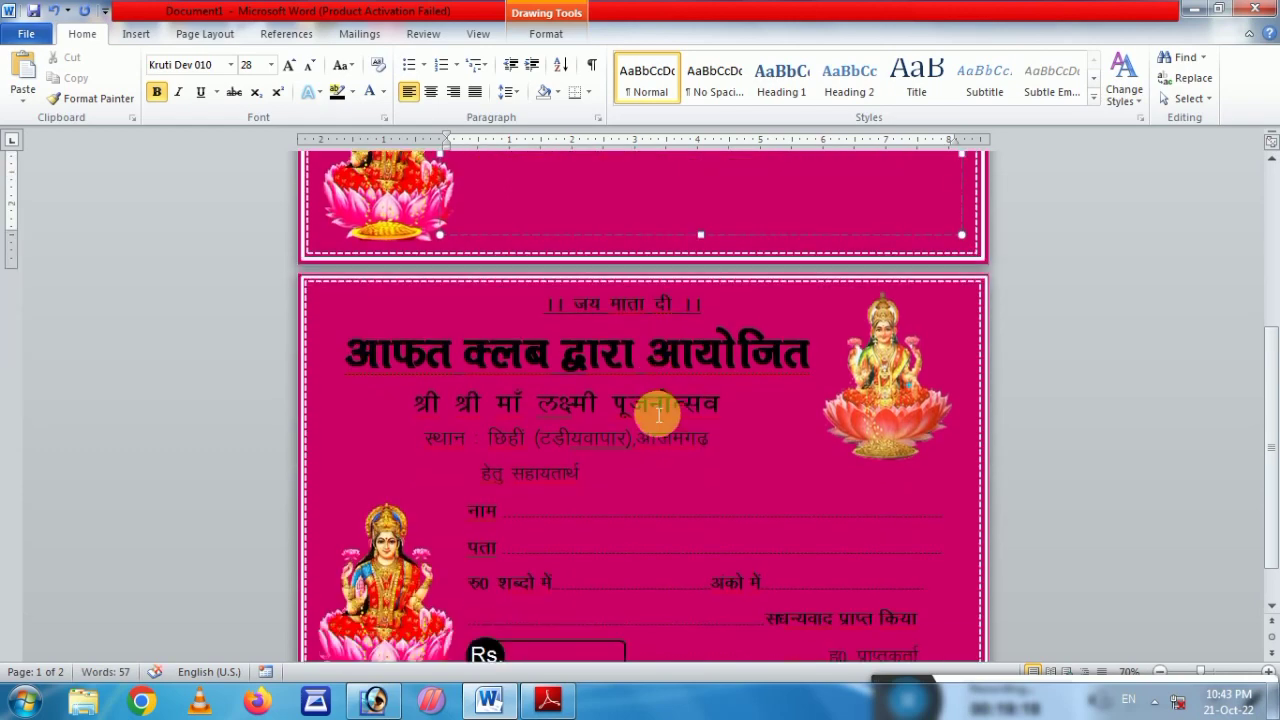
key("Return")
type("ir")
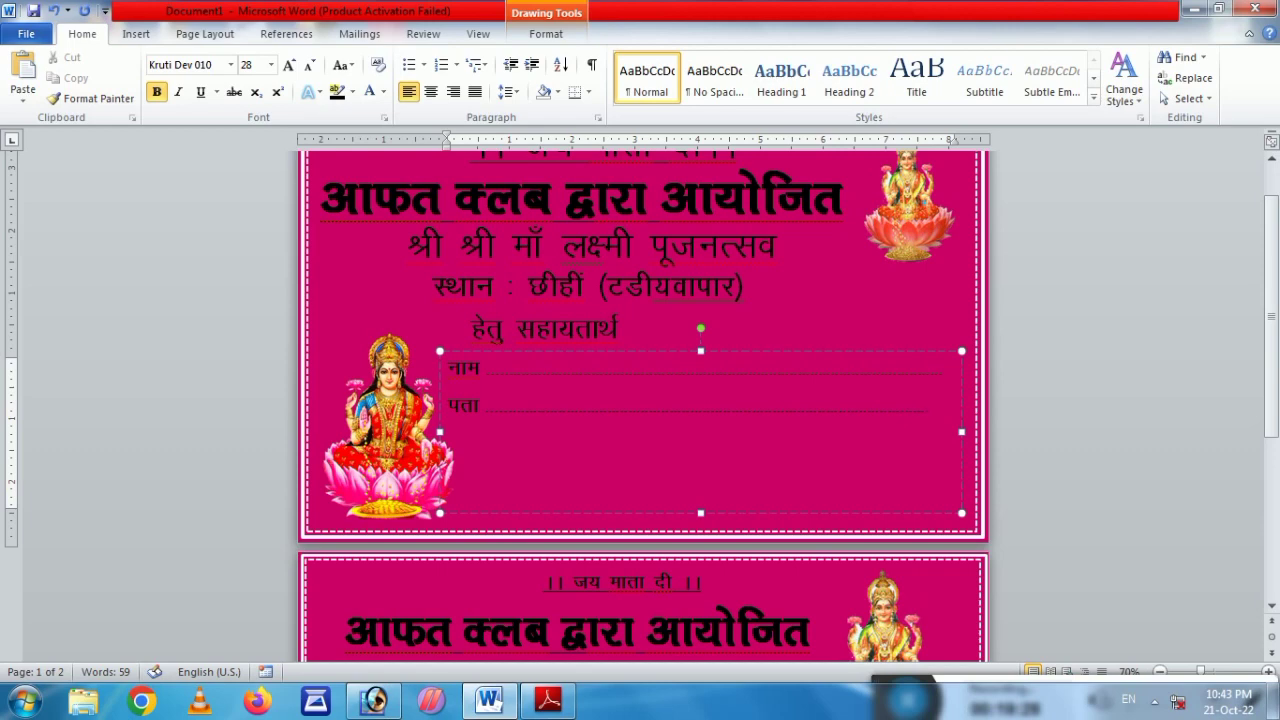
type("......")
- Start the amount line with the शब्दो मे label and begin typing अंको
type("d")
type("Cn")
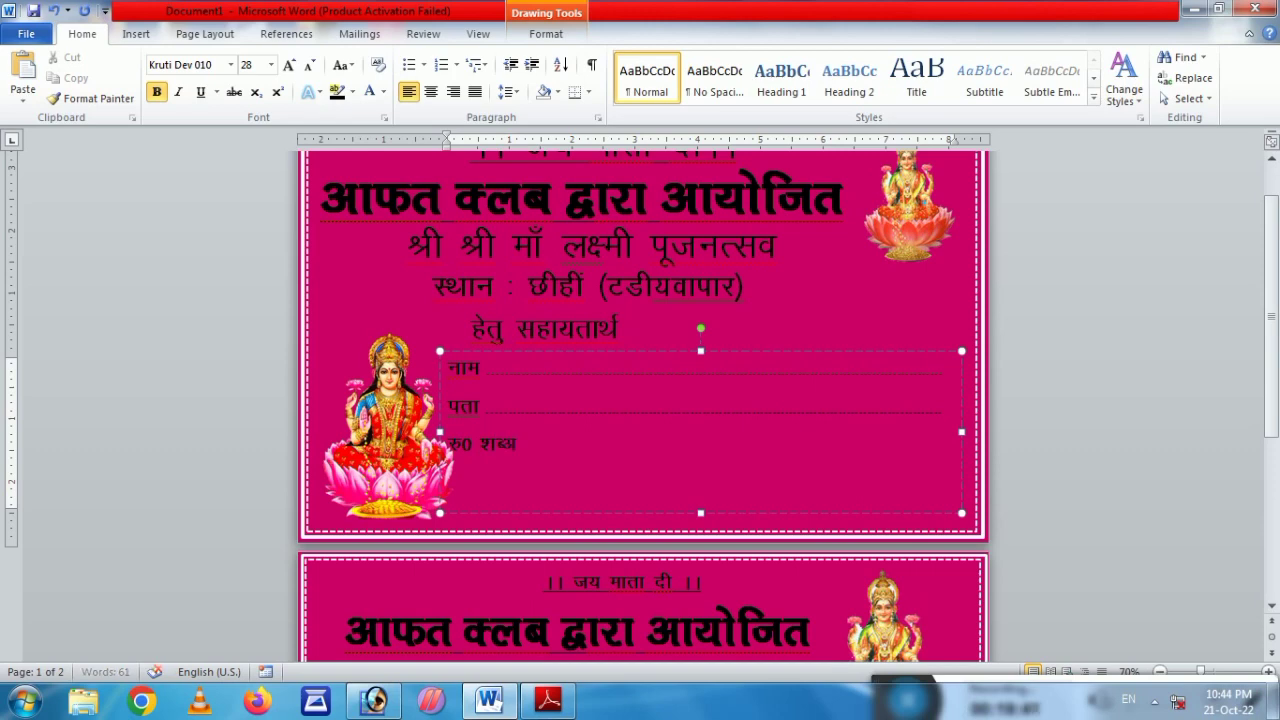
type("Cn")
type("k")
key("BackSpace")
key("BackSpace")
key("BackSpace")
key("BackSpace")
scroll(1128, 690, "down", 5)
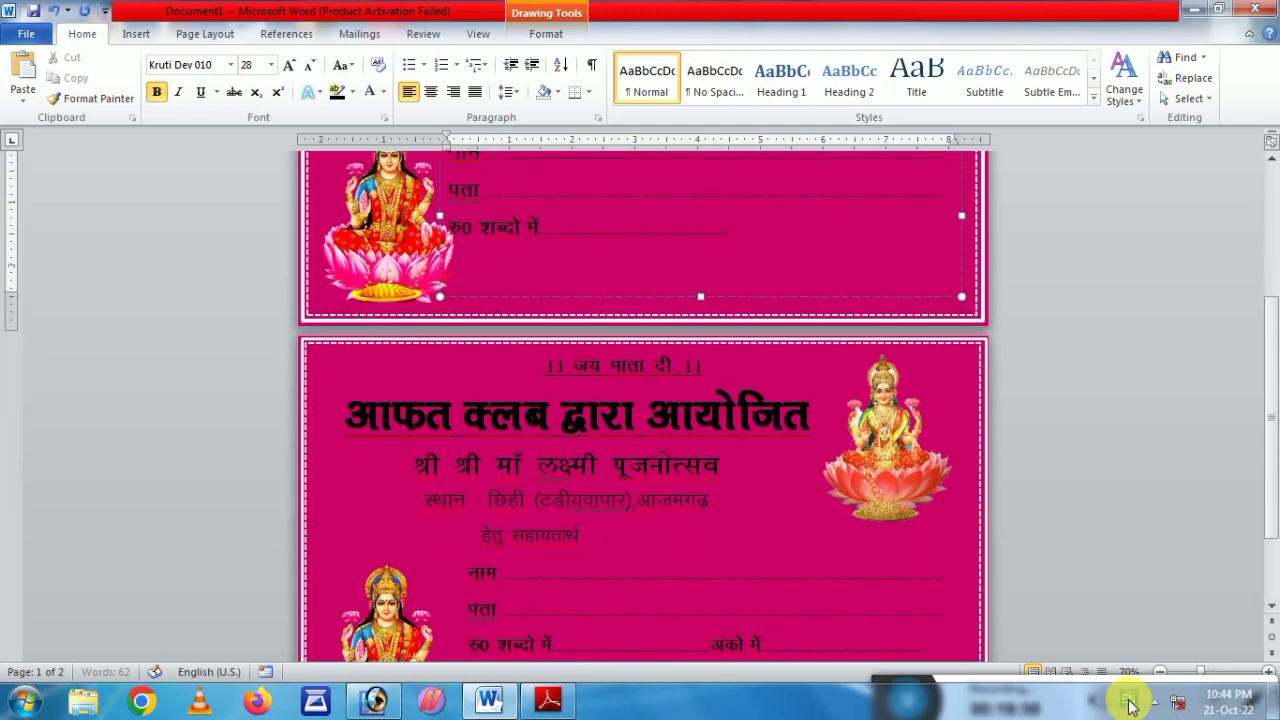
scroll(1130, 705, "down", 2)
scroll(1130, 708, "up", 3)
scroll(1130, 708, "up", 5)
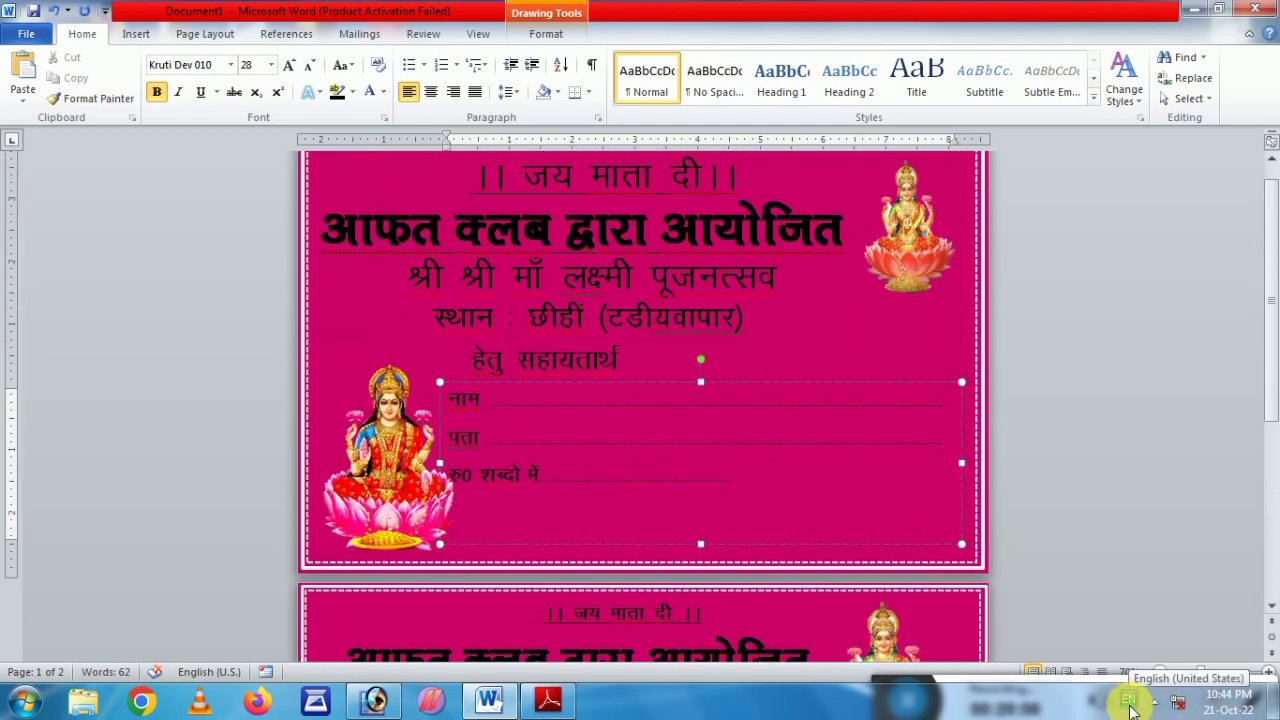
type("vd")
key("BackSpace")
type("d")
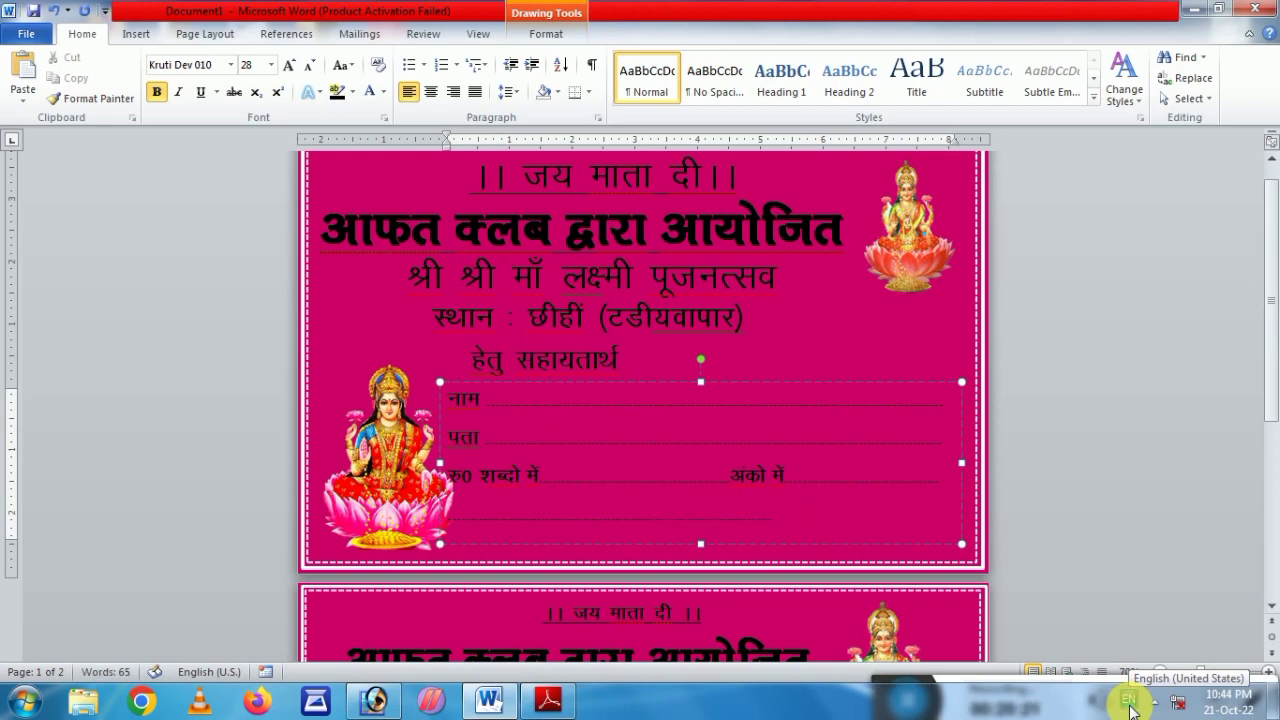
- Type 'सधन्यवाद प्राप्त किया' in Kruti Dev at the end of the last dotted line, fixing a typo
scroll(843, 409, "down", 3)
scroll(849, 414, "down", 3)
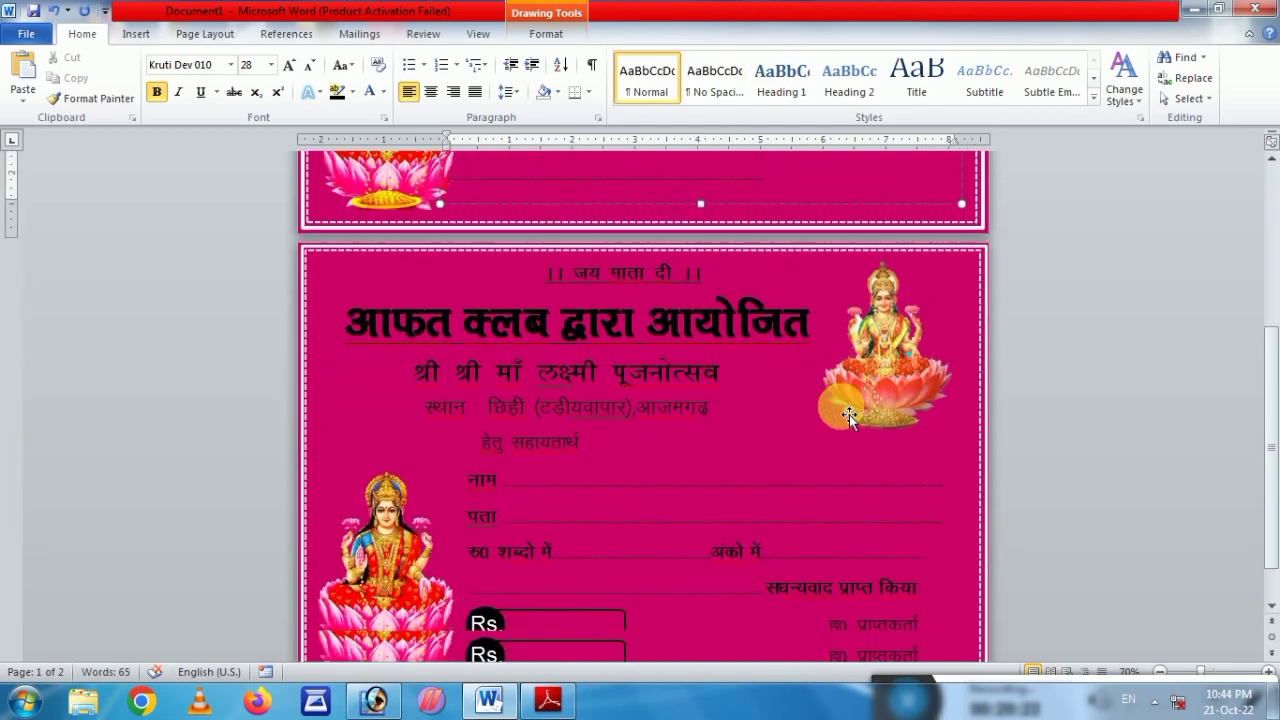
scroll(849, 414, "down", 1)
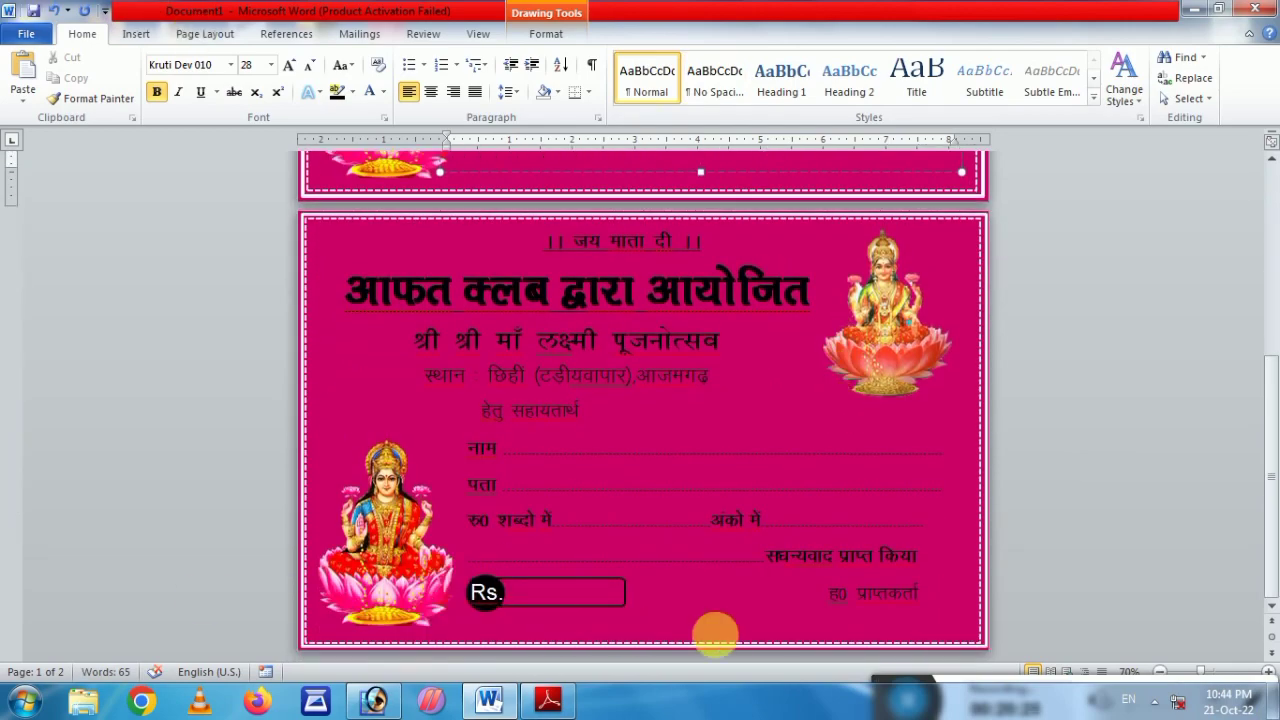
scroll(903, 572, "up", 2)
scroll(903, 575, "up", 4)
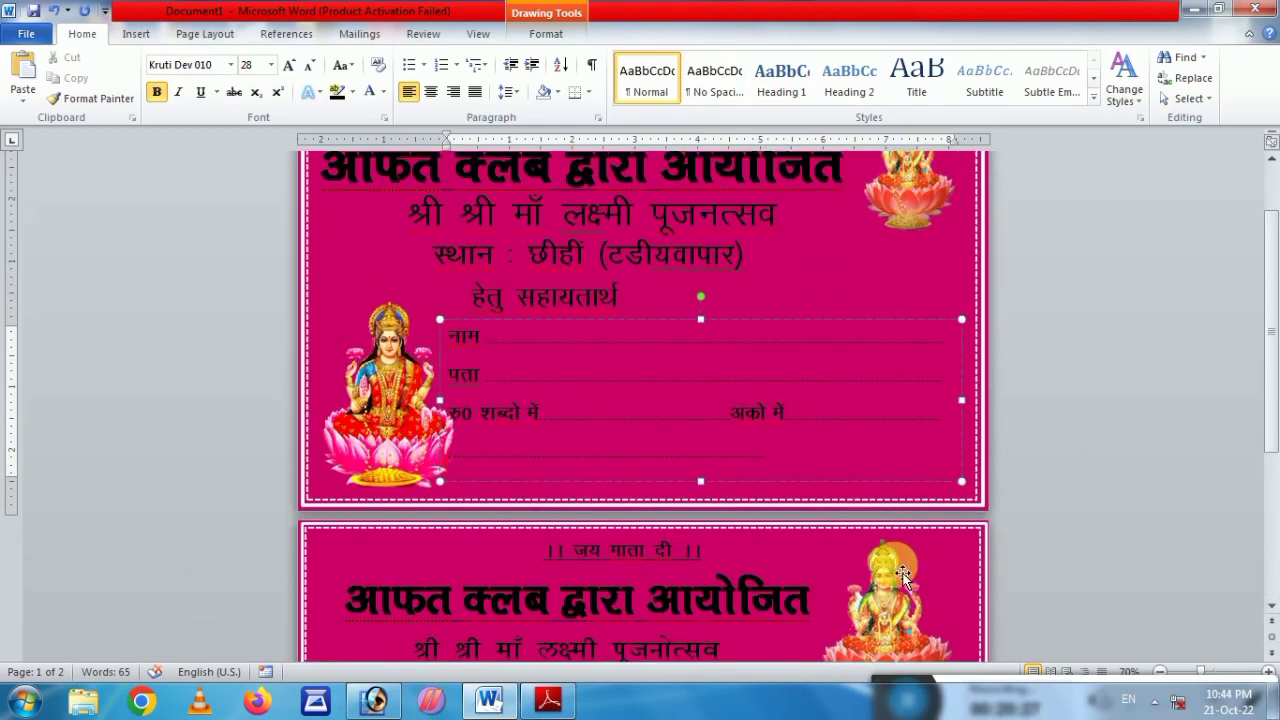
type("l")
type("fp")
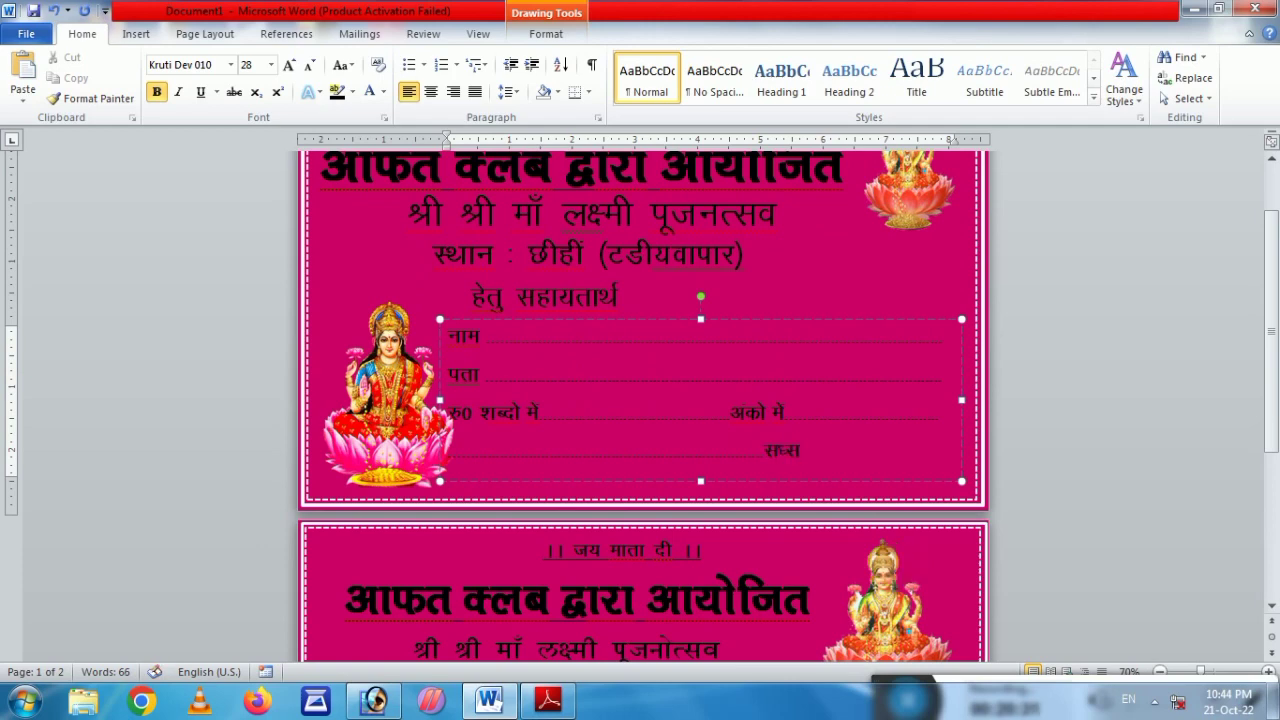
key("BackSpace")
type("o")
type(" izk")
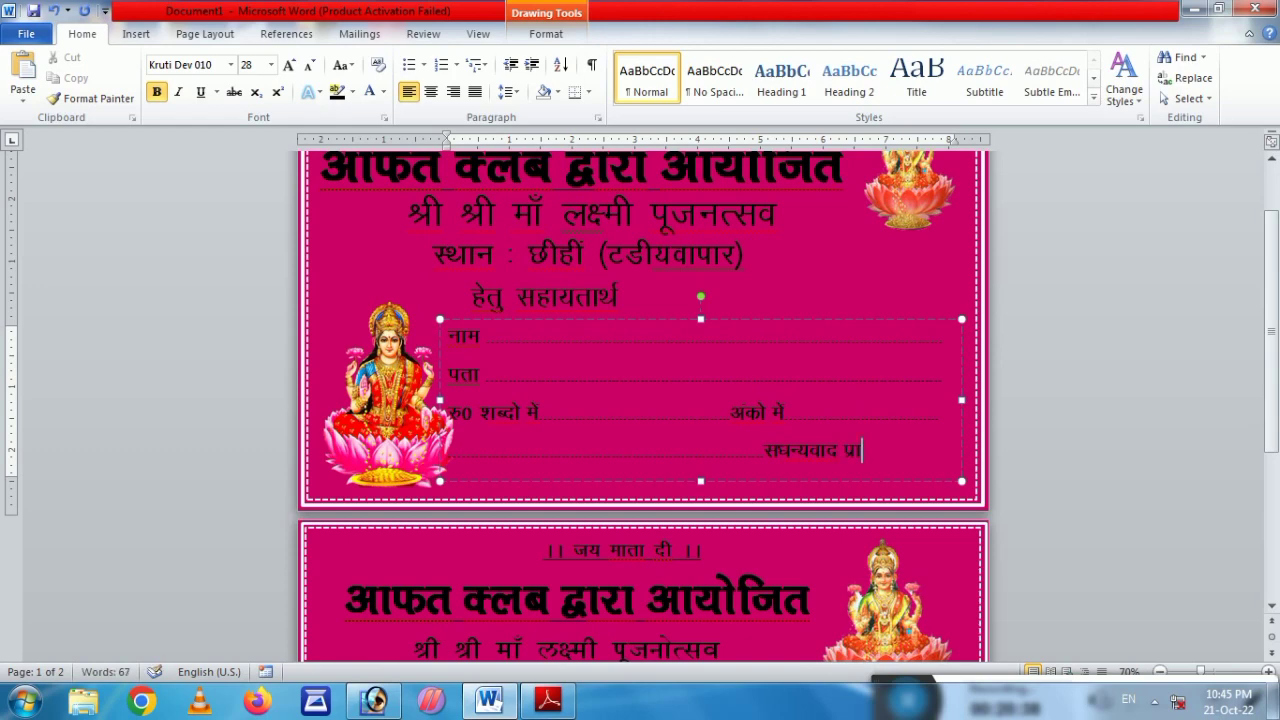
type("Ir")
type(" fd;k")
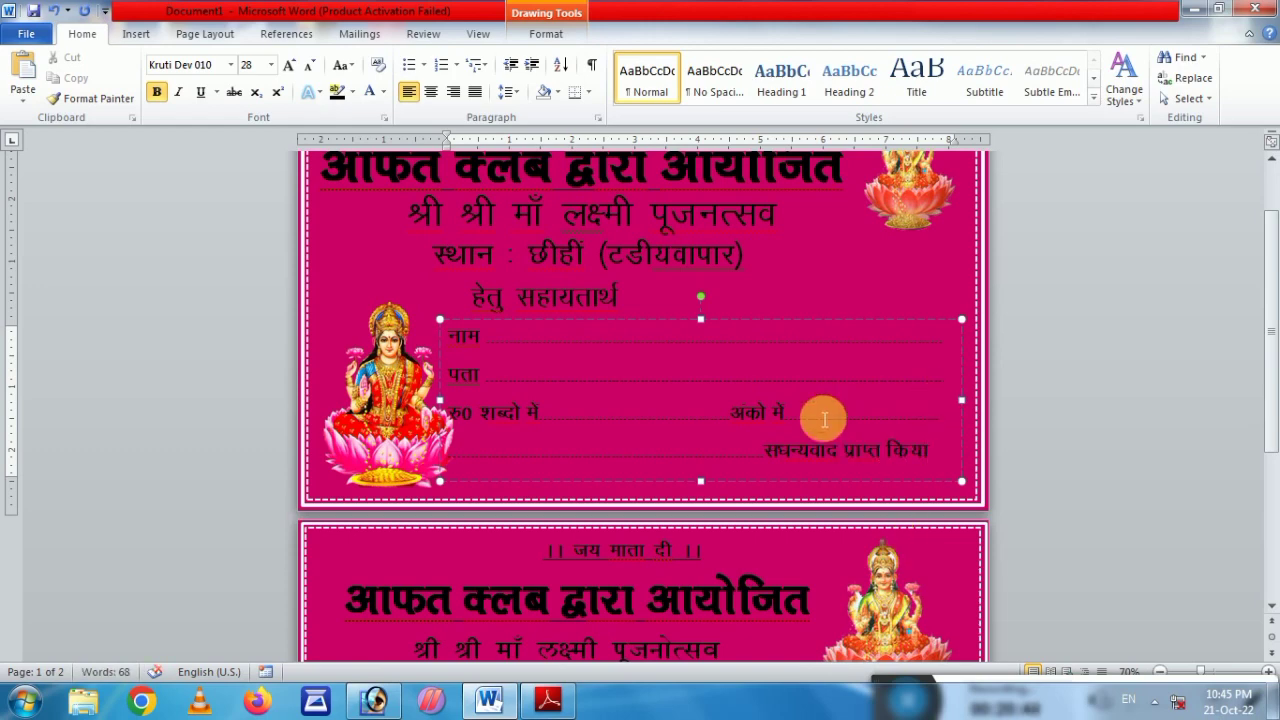
- Shrink the जय माता दी line to size 36 and nudge the आफत क्लब द्वारा आयोजित heading up
scroll(610, 280, "up", 2)
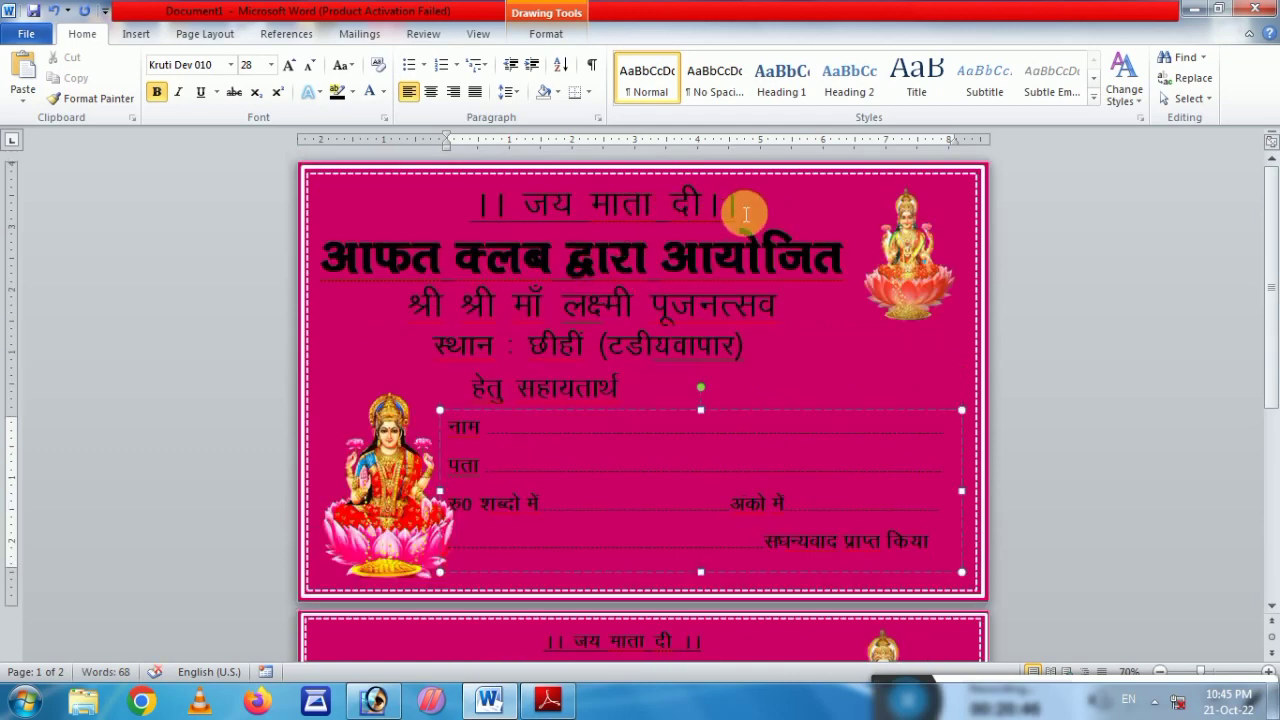
left_click_drag(740, 206, 418, 160)
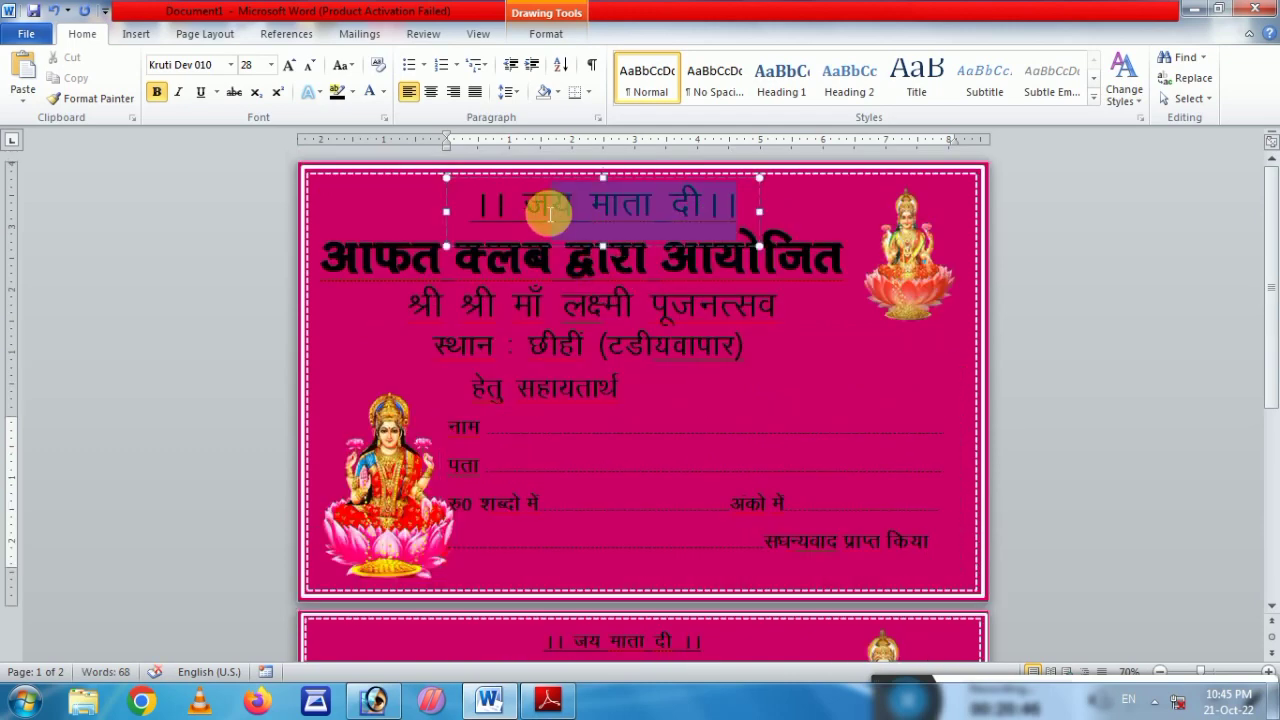
left_click(307, 65)
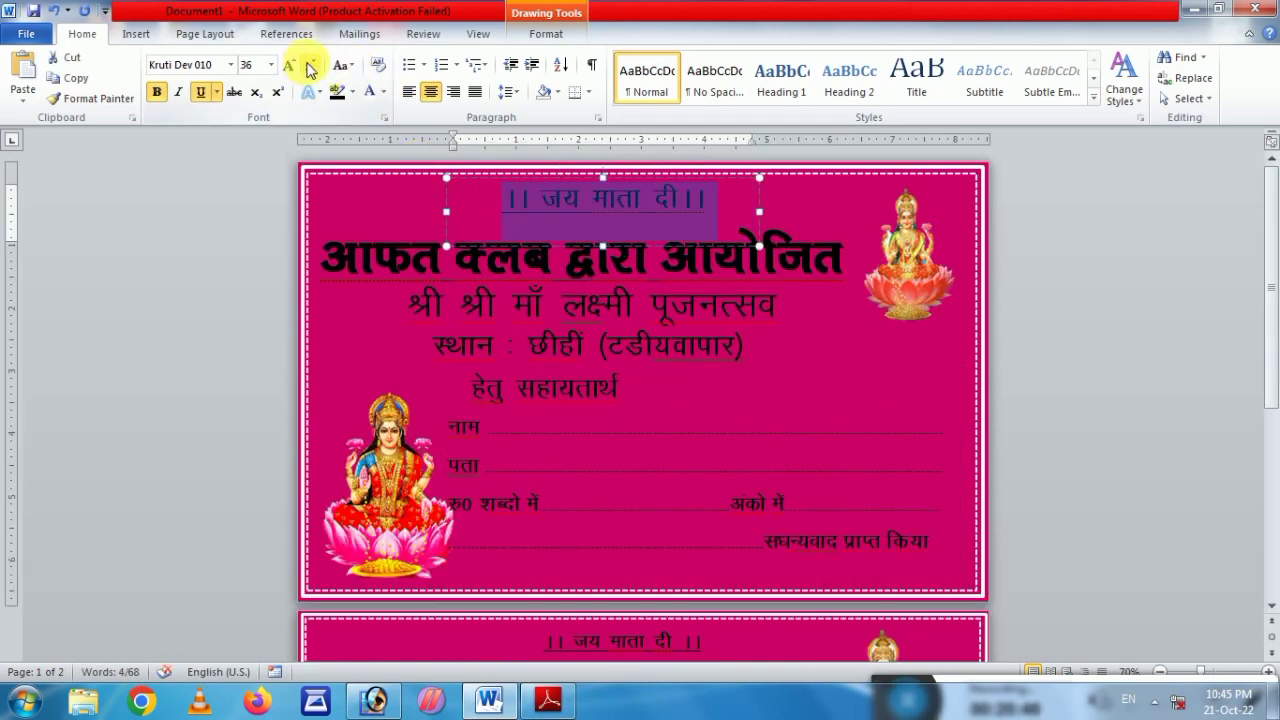
left_click(430, 245)
key("Up")
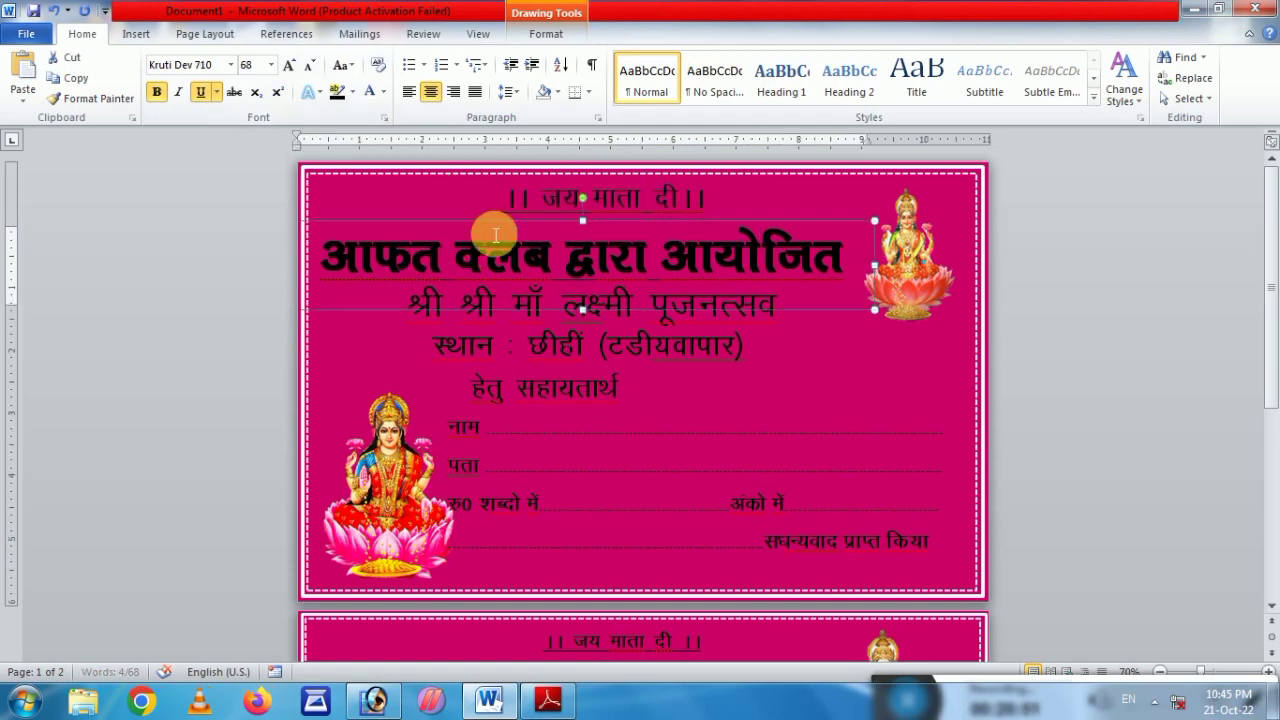
key("Up")
key("Up")
key("Up")
key("Up")
key("Up")
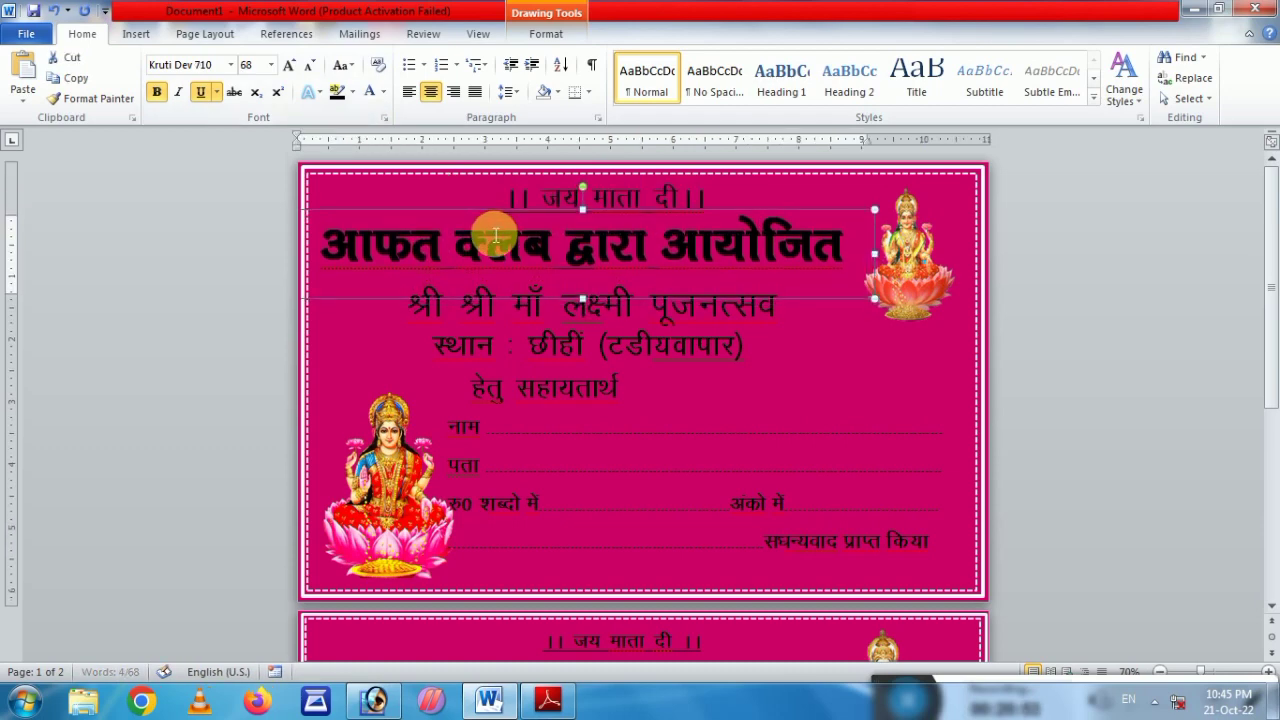
key("Up")
- Nudge the श्री श्री माँ लक्ष्मी पूजनत्सव and स्थान boxes upward
left_click(492, 284)
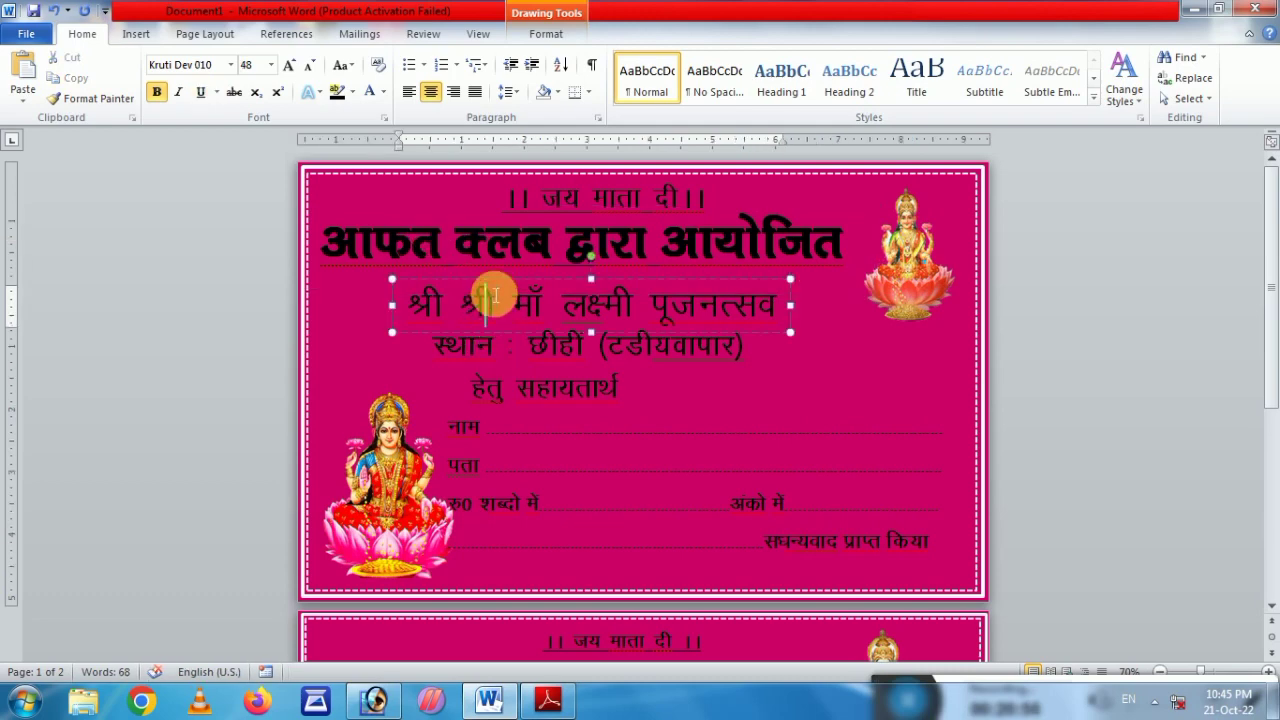
key("Up")
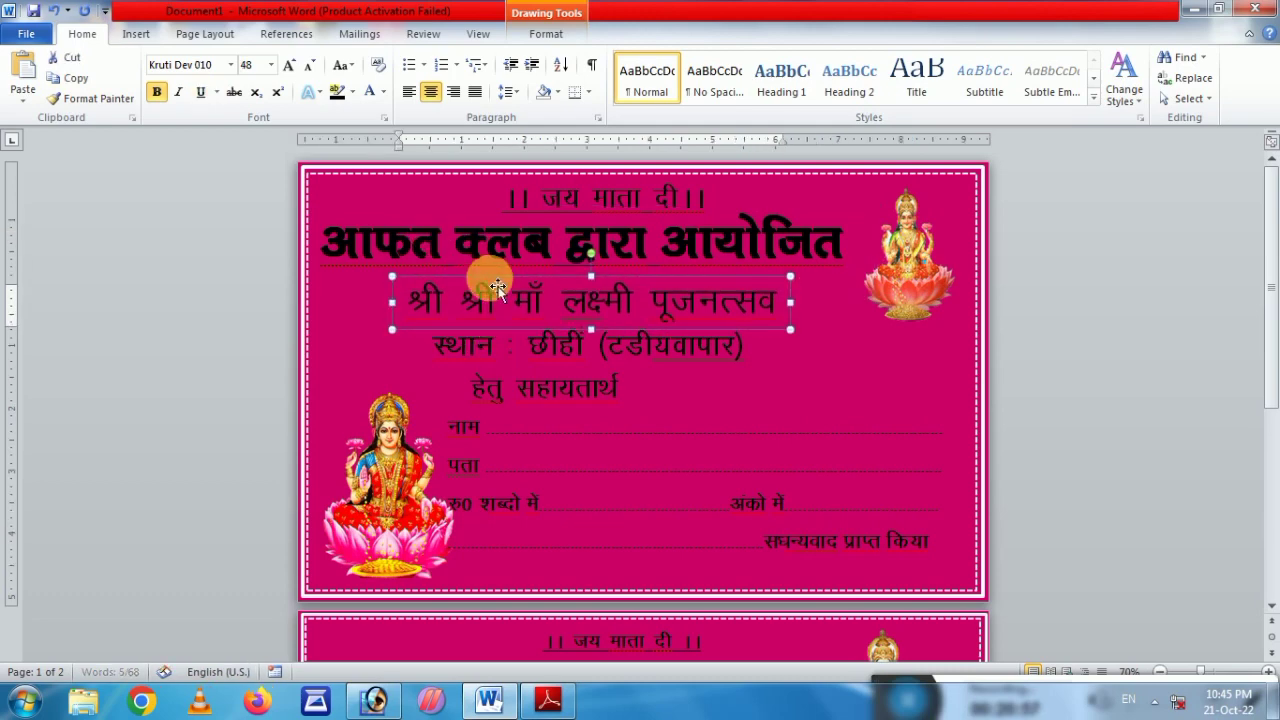
key("Up")
key("Up")
key("Up")
key("Up")
key("Up")
key("Up")
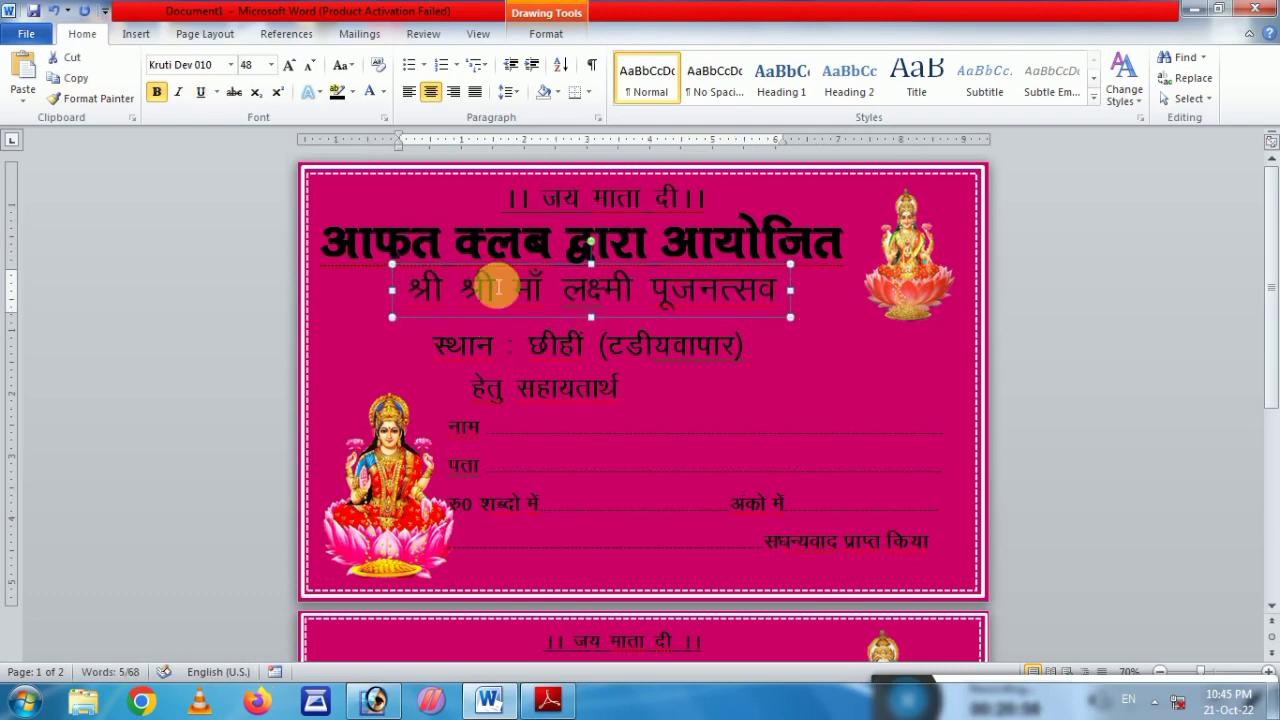
left_click(532, 343)
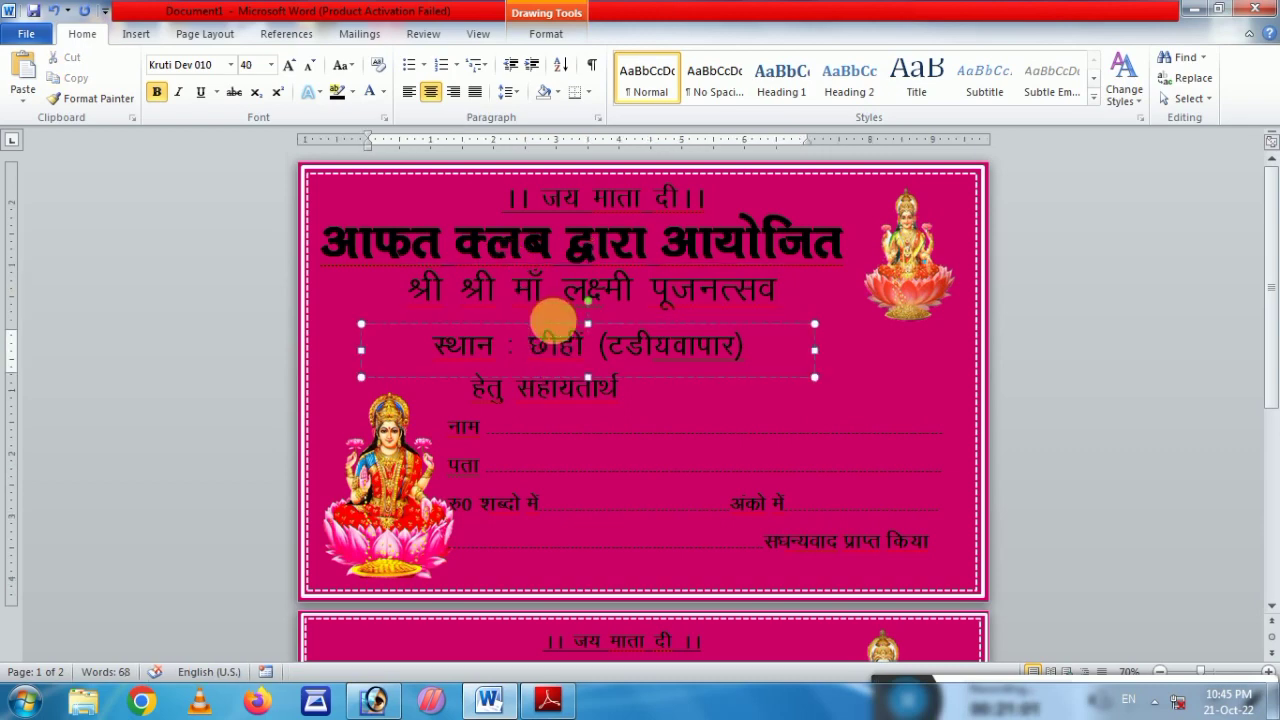
left_click(556, 324)
key("Up")
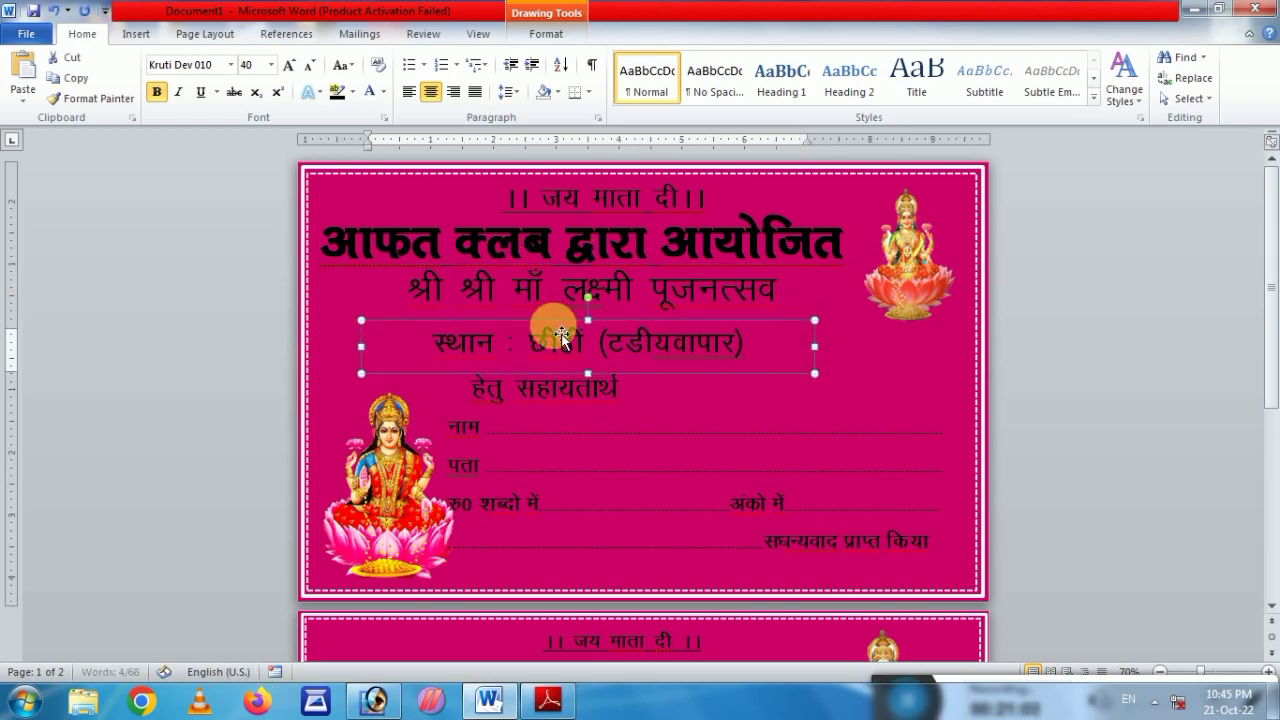
key("Up")
key("Up")
key("Up")
key("Up")
key("Up")
key("Up")
key("Up")
key("Up")
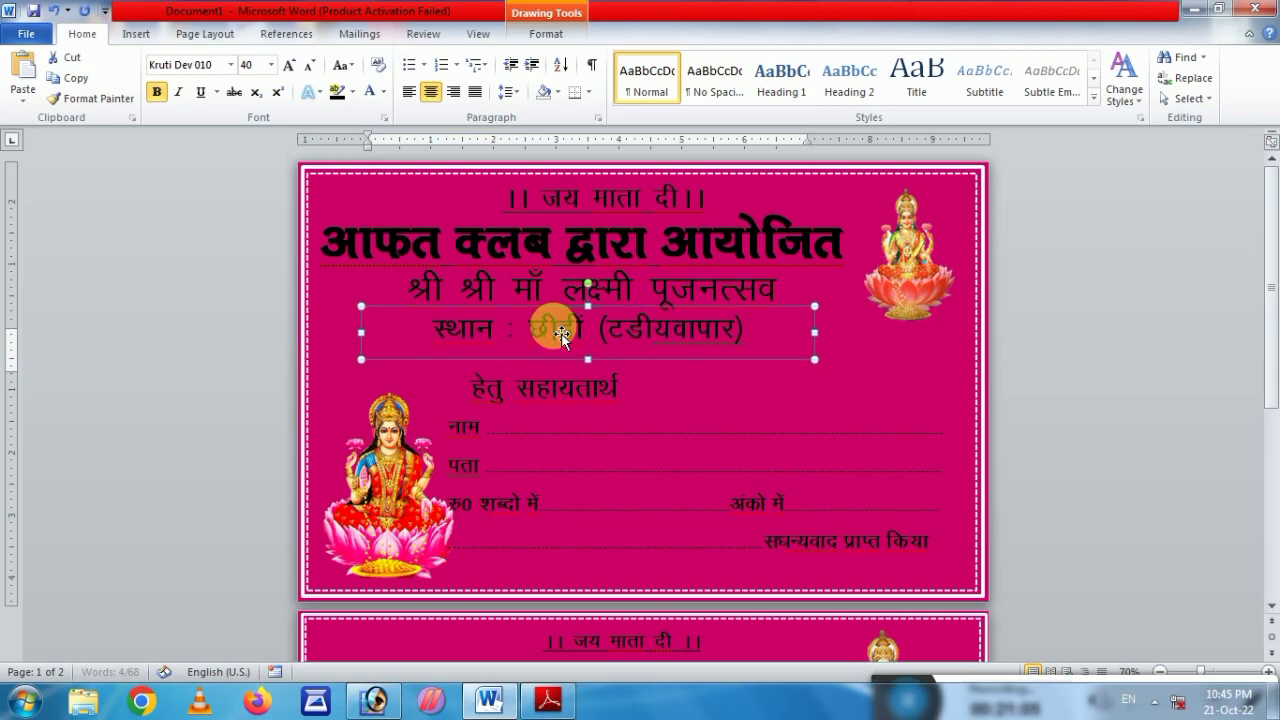
key("Up")
- Nudge the हेतु सहायतार्थ box upward
left_click(527, 383)
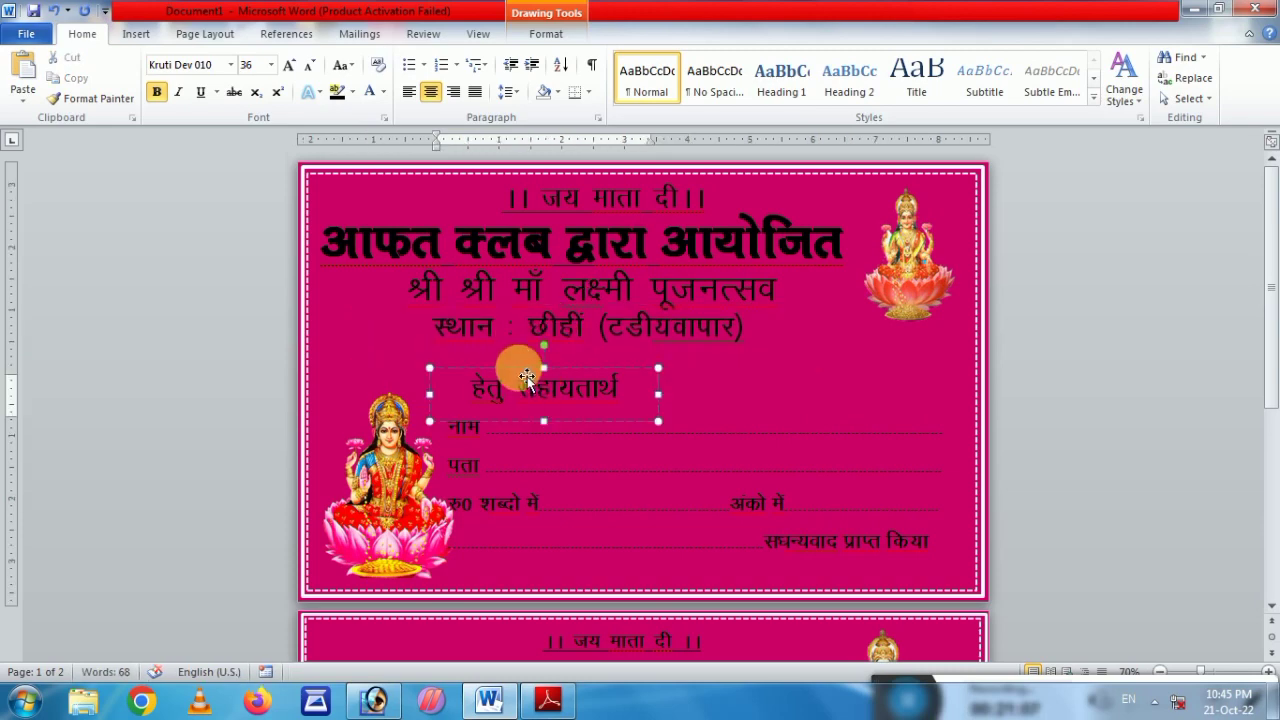
left_click(529, 372)
key("Up")
key("Up")
key("Up")
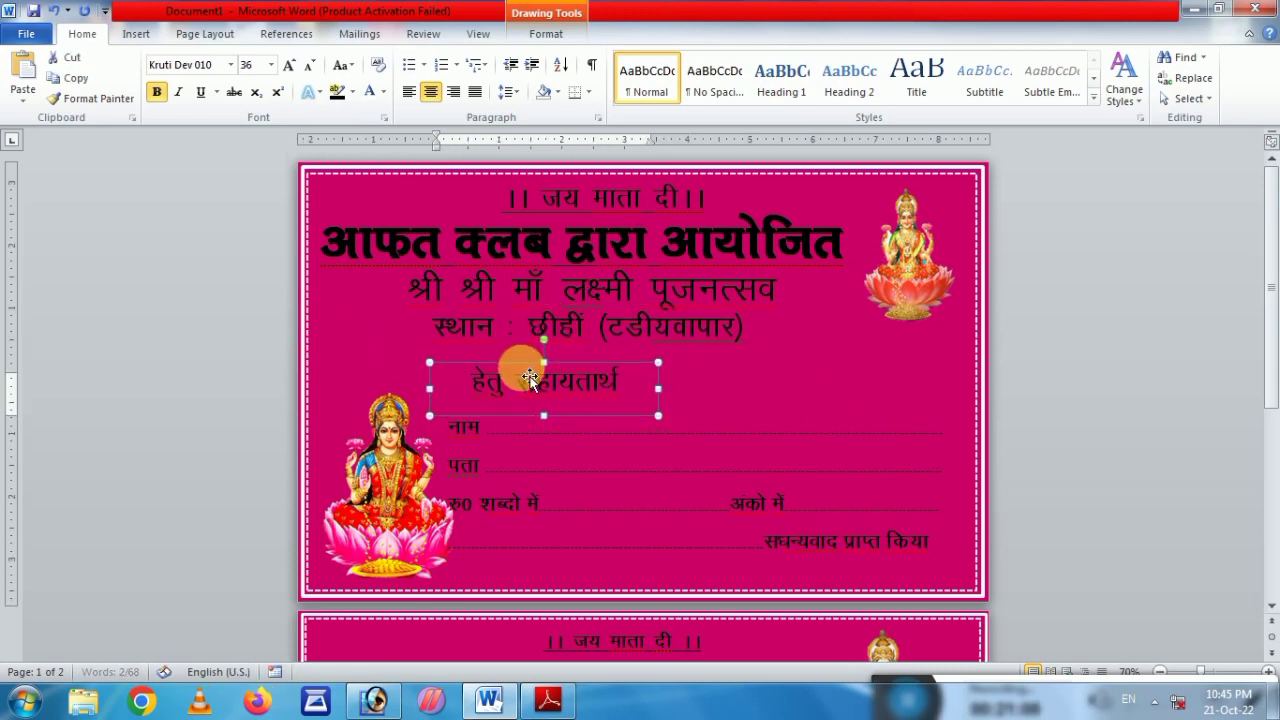
key("Up")
key("Up")
key("Up")
key("Up")
key("Up")
key("Up")
key("Up")
key("Up")
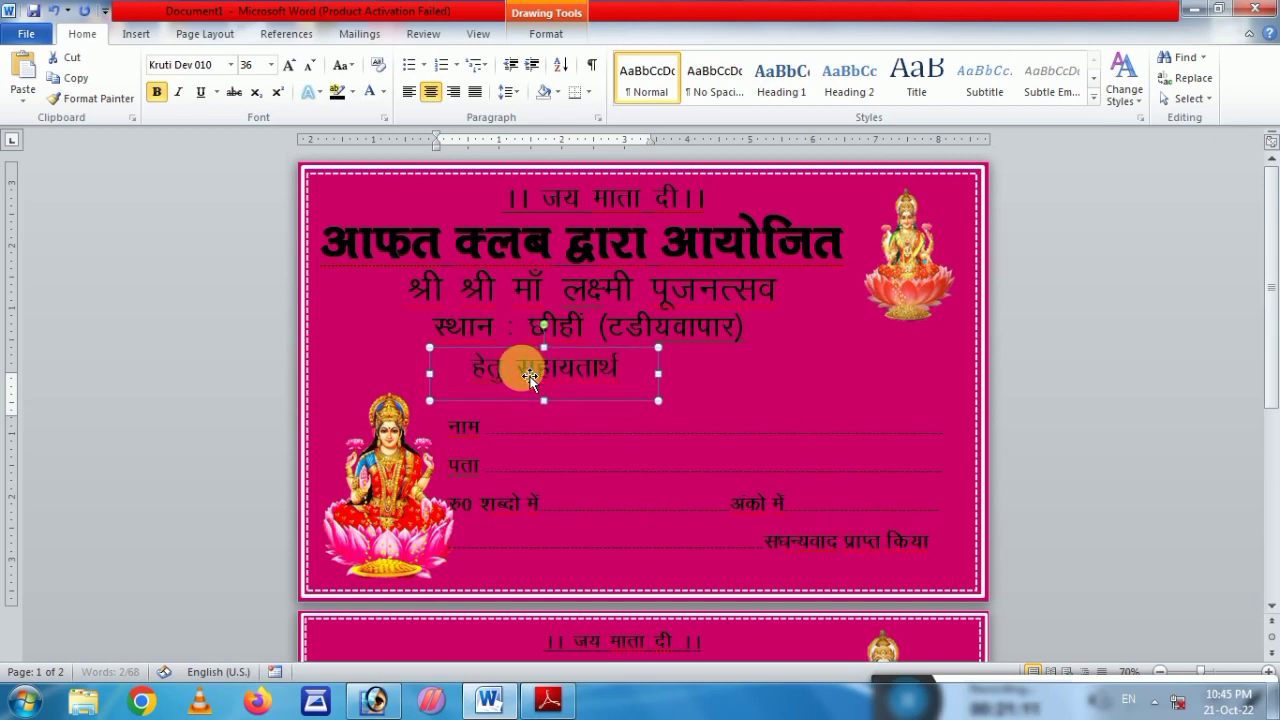
key("Up")
key("Up")
key("Up")
key("Up")
- Move the नाम/पता lines box up beside the lower-left Lakshmi image
scroll(530, 375, "down", 1)
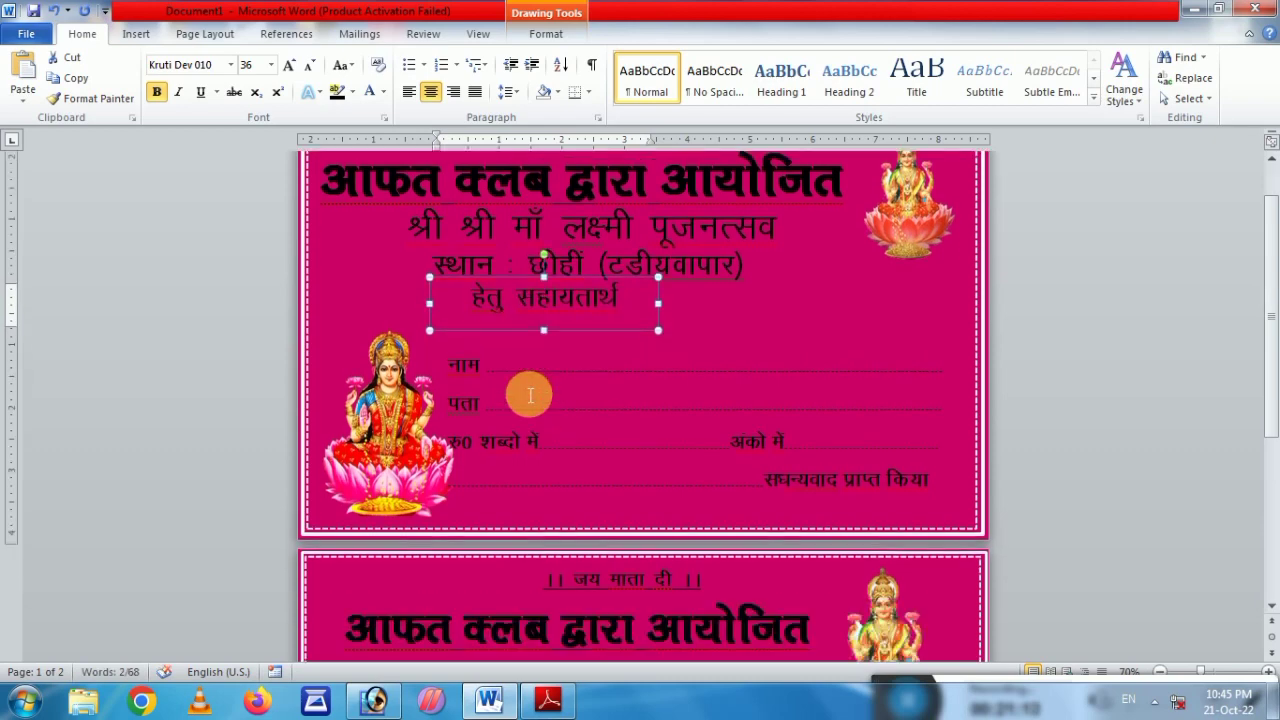
left_click(538, 349)
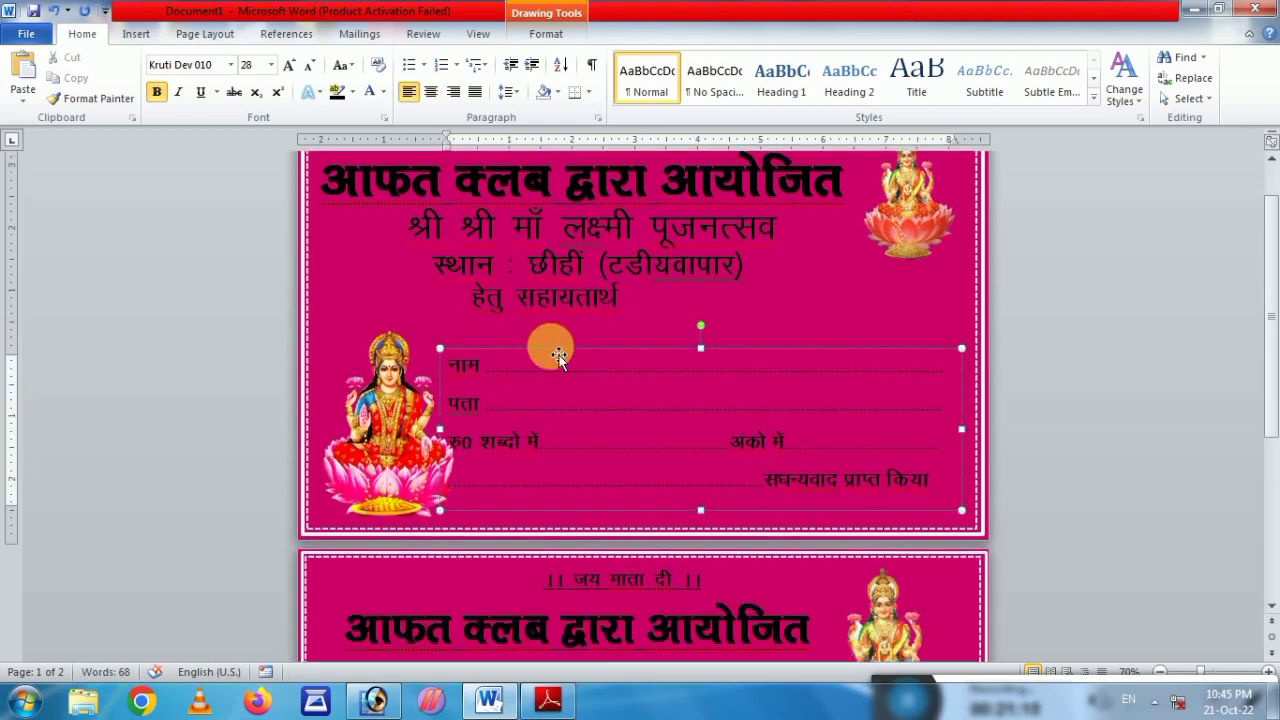
key("Up")
key("Up")
key("Up")
key("Up")
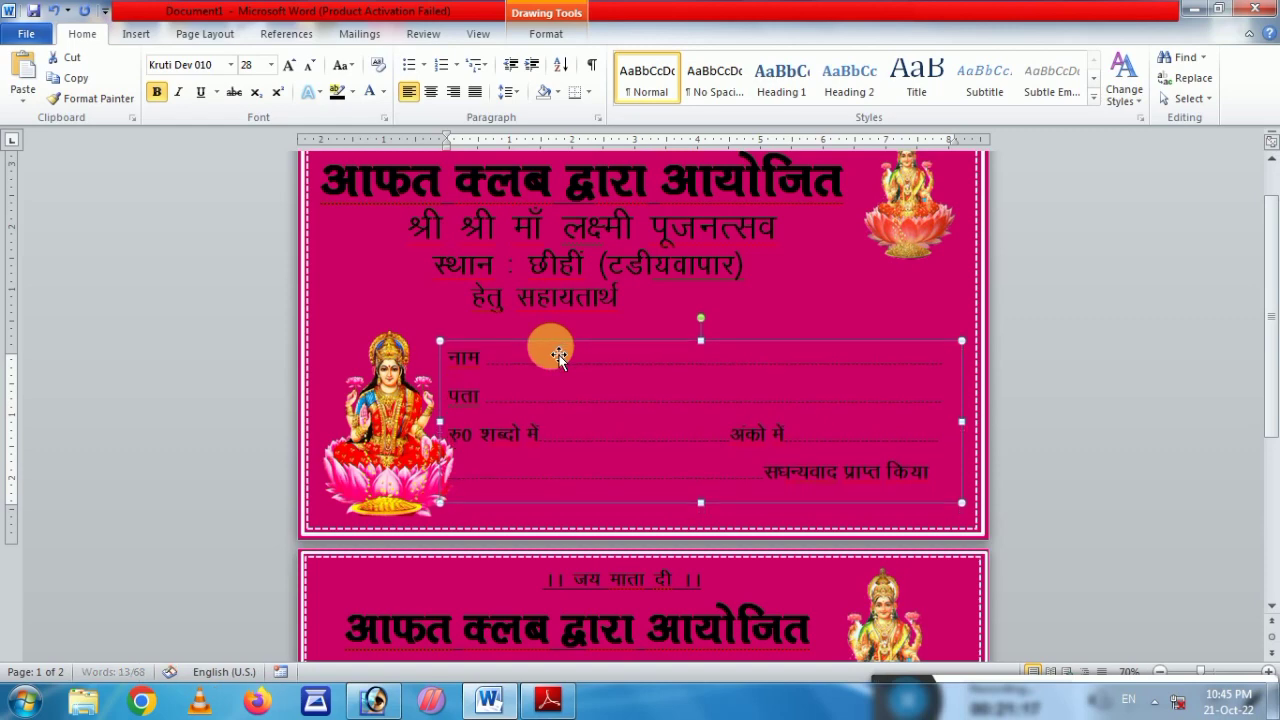
key("Up")
key("Up")
key("Up")
key("Up")
key("Up")
key("Up")
key("Up")
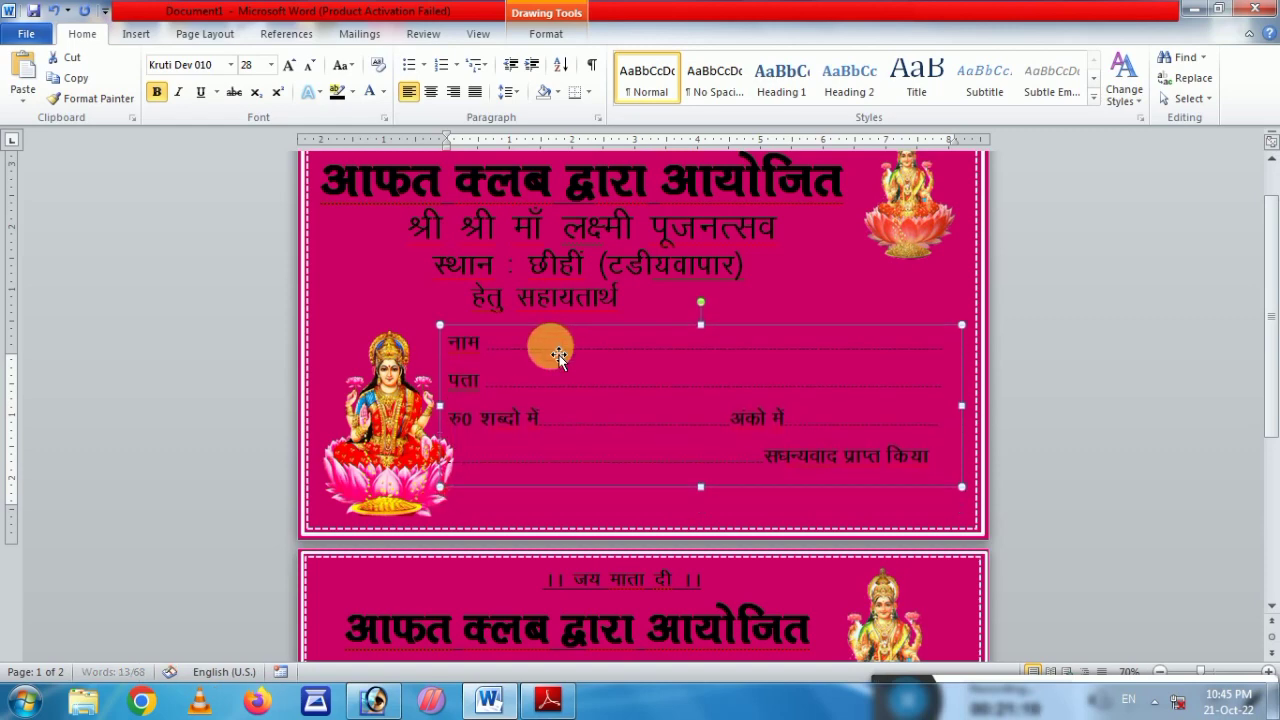
key("Up")
key("Up")
key("Up")
key("Up")
key("Up")
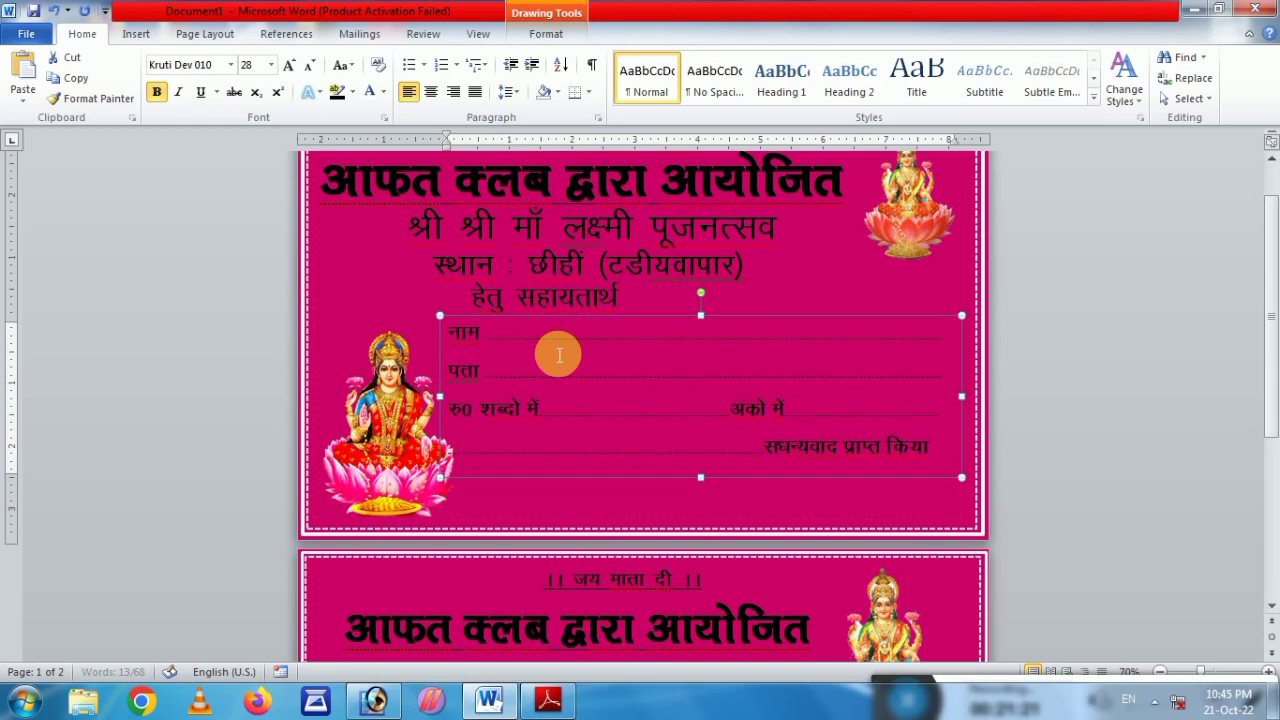
key("Up")
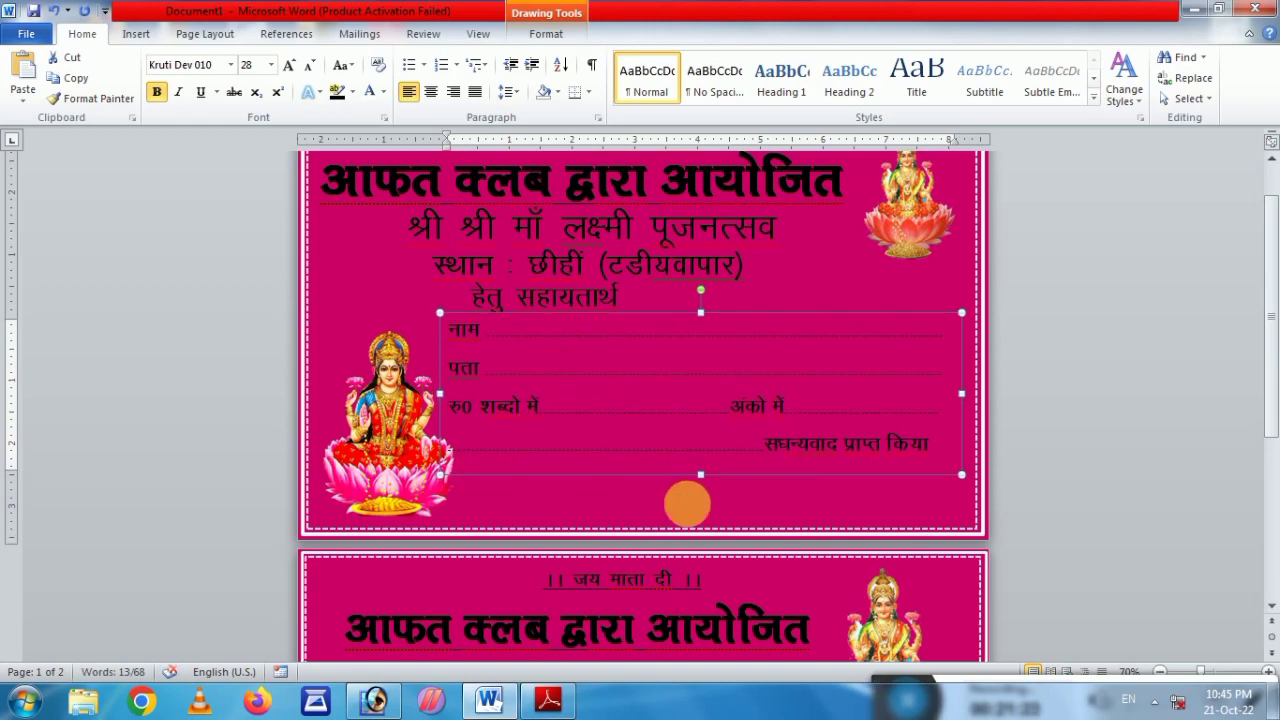
- Draw a rounded rectangle below the receipt lines
left_click(625, 502)
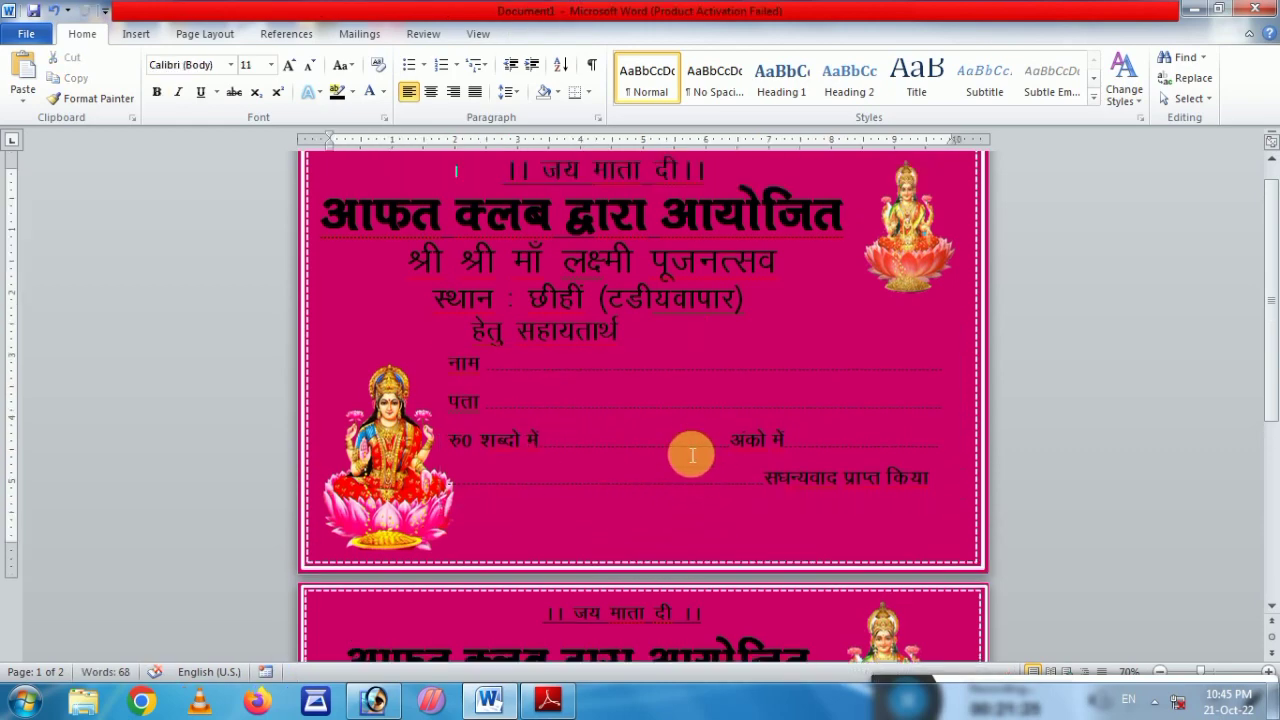
scroll(691, 455, "down", 5)
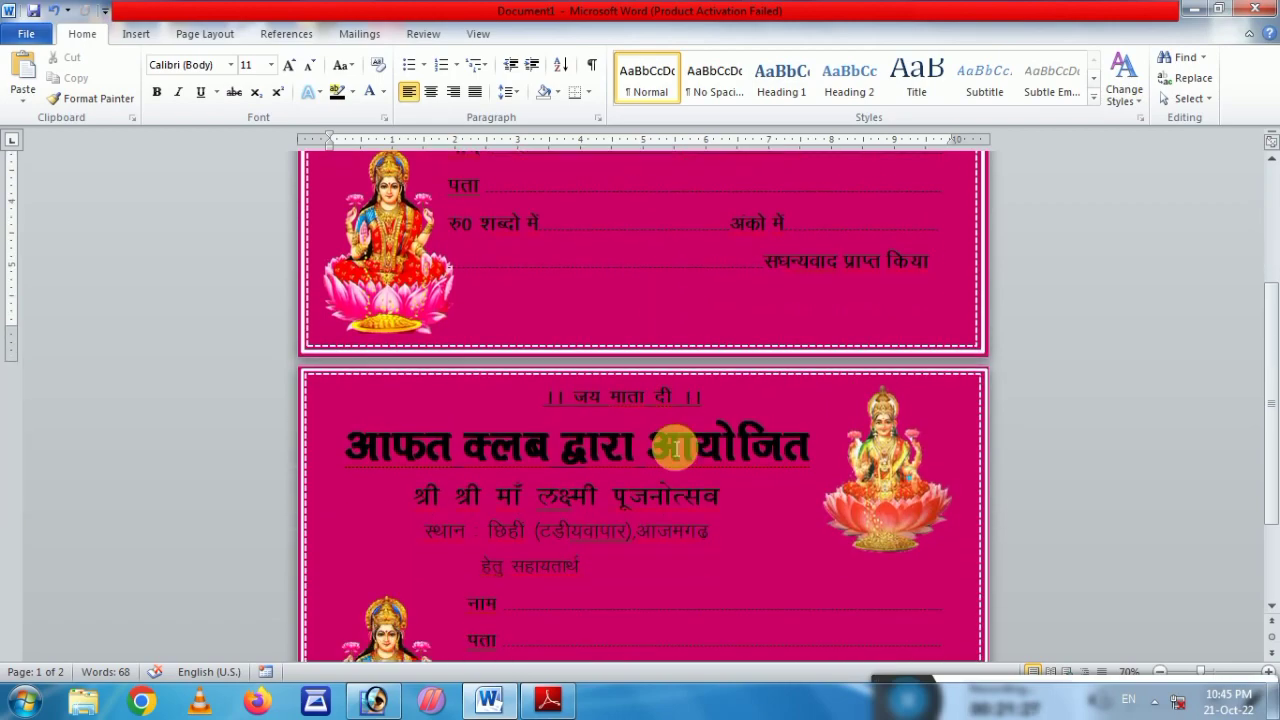
scroll(675, 449, "down", 3)
scroll(676, 473, "down", 4)
scroll(676, 473, "down", 1)
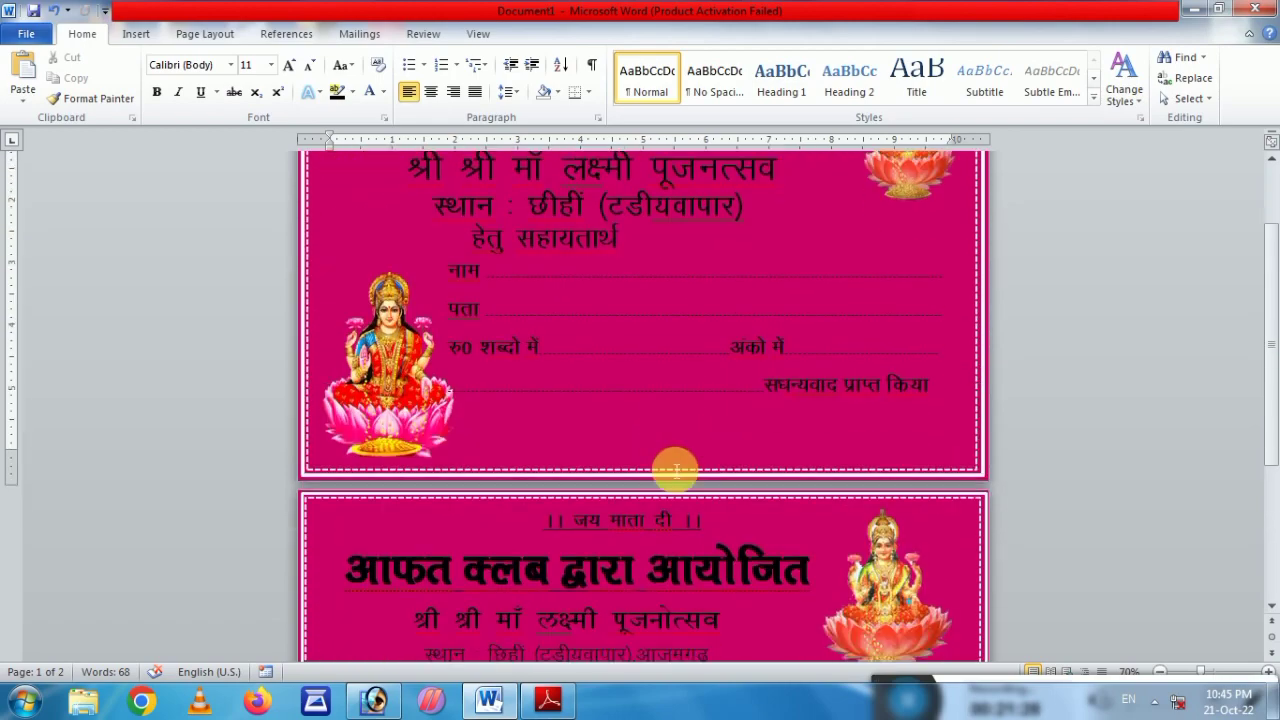
scroll(676, 473, "down", 1)
scroll(676, 473, "down", 1)
scroll(670, 485, "down", 5)
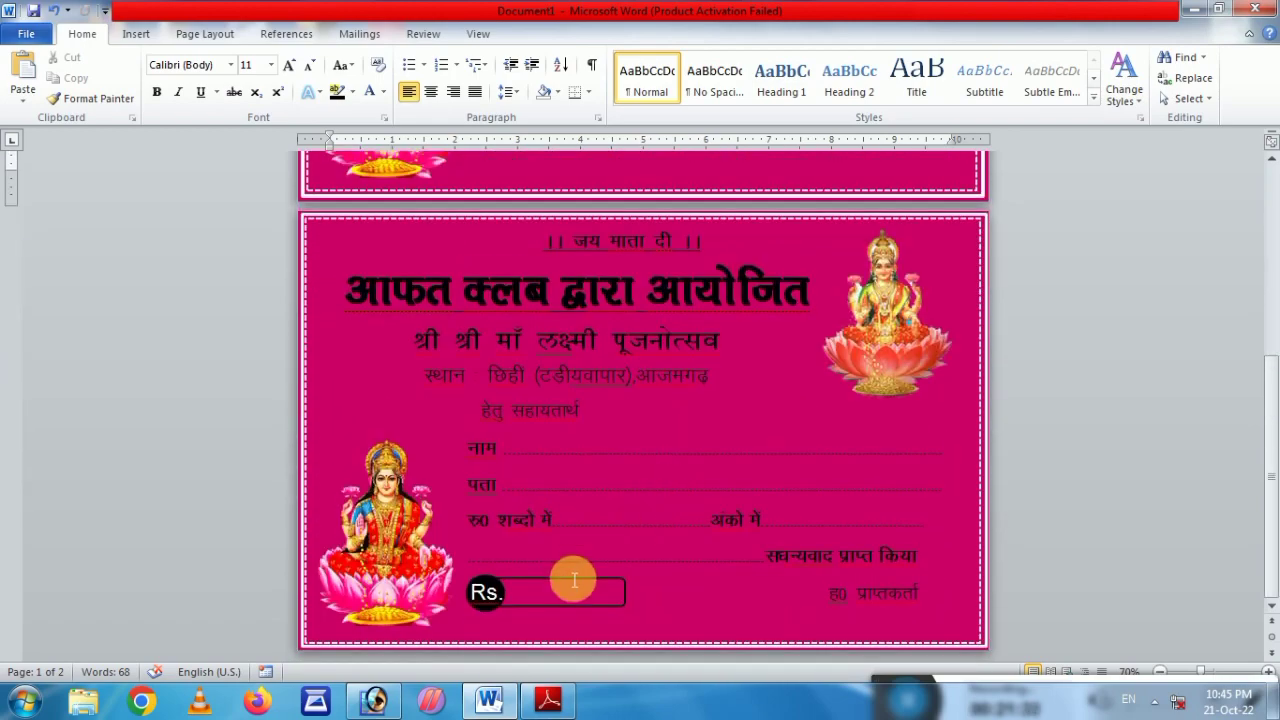
scroll(560, 600, "up", 1)
scroll(556, 572, "up", 6)
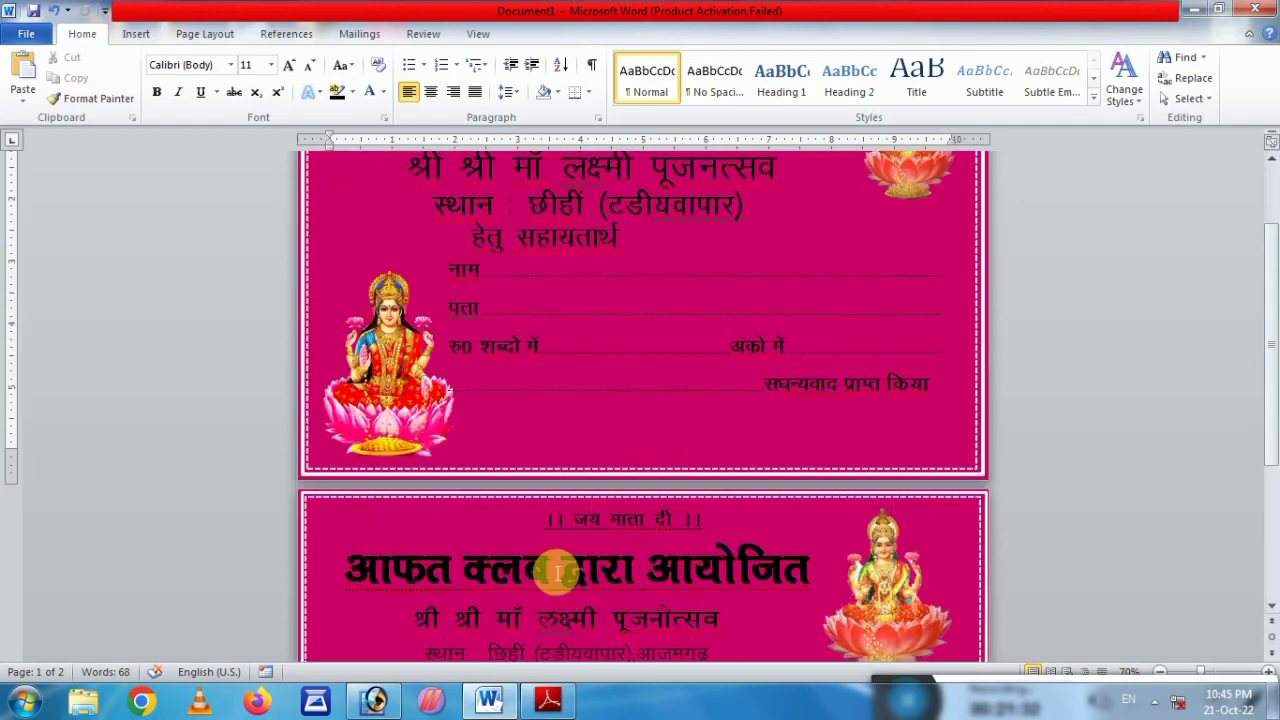
left_click(132, 30)
left_click(278, 95)
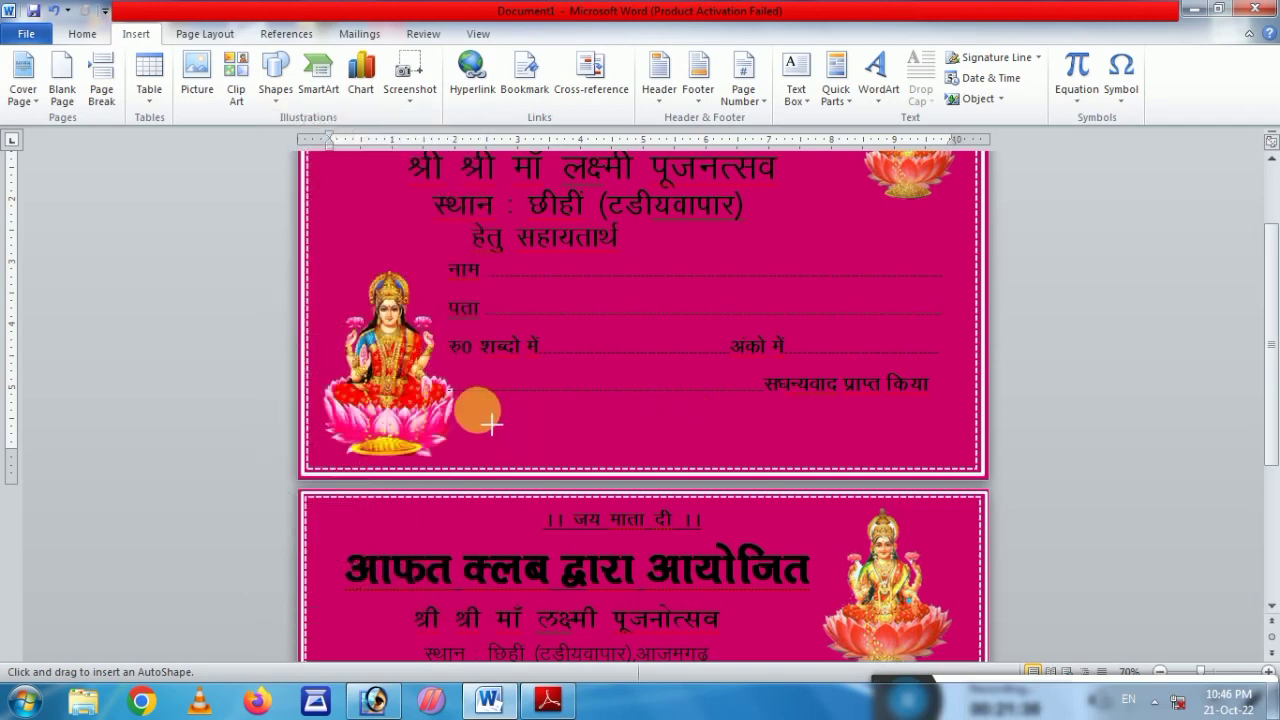
mouse_move(462, 402)
left_mouse_down()
mouse_move(548, 450)
mouse_move(631, 455)
mouse_move(620, 440)
left_mouse_up()
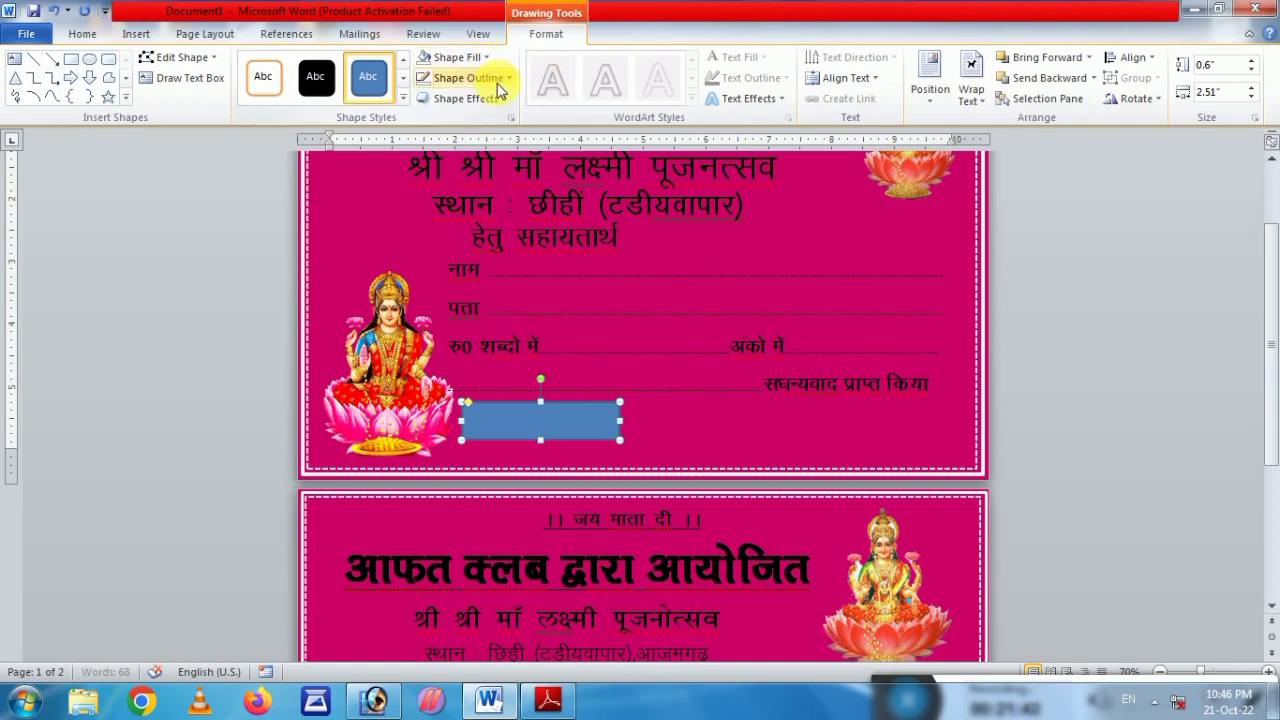
- Give the rounded rectangle no fill and a black outline
left_click(486, 57)
left_click(468, 248)
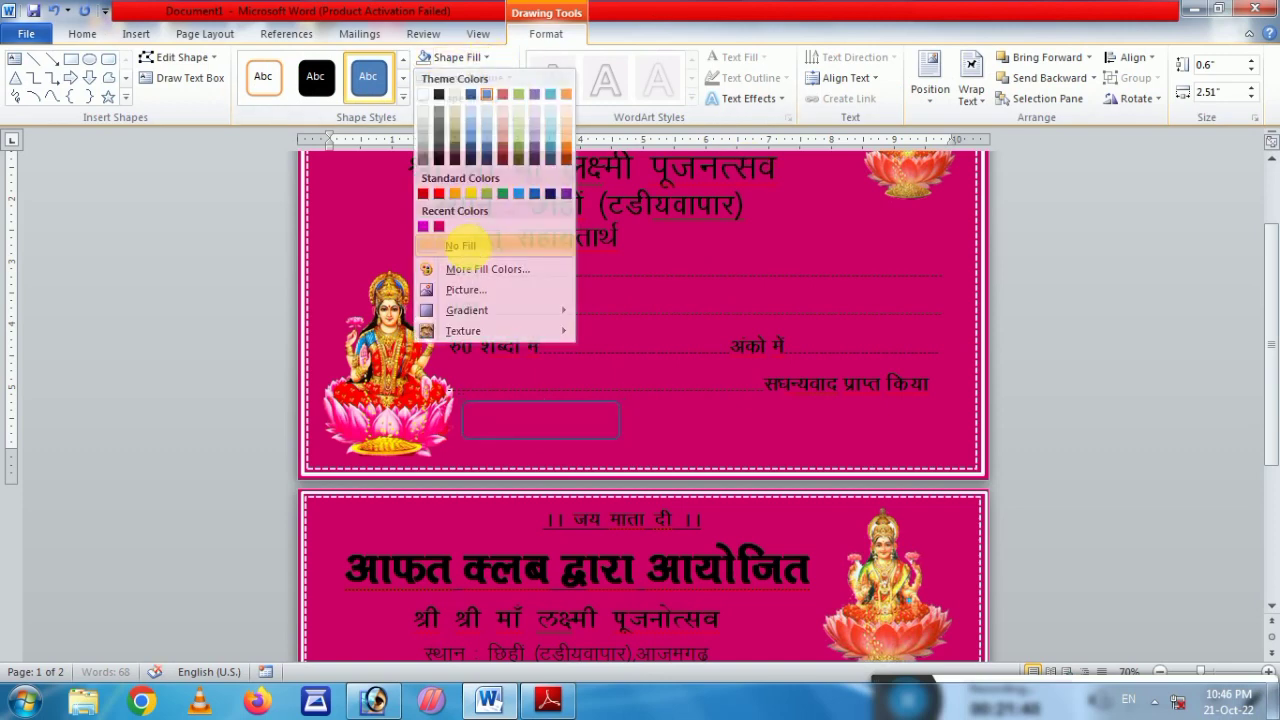
left_click(510, 79)
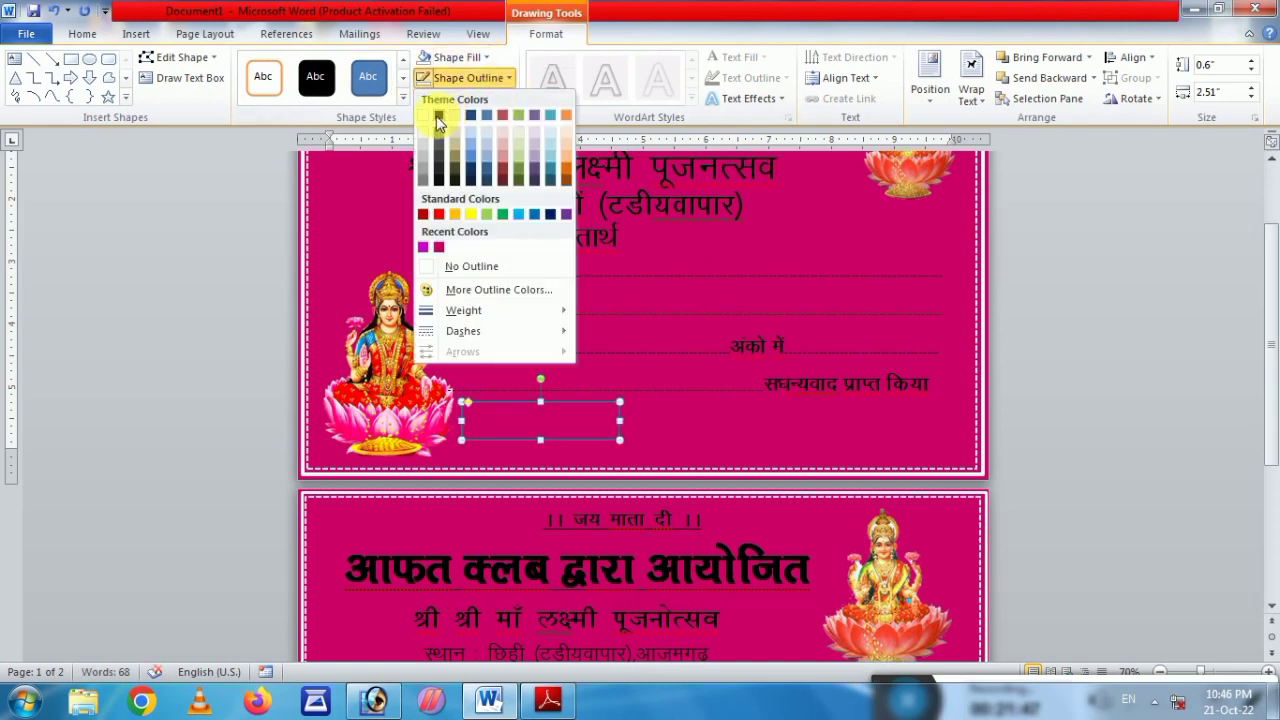
left_click(438, 120)
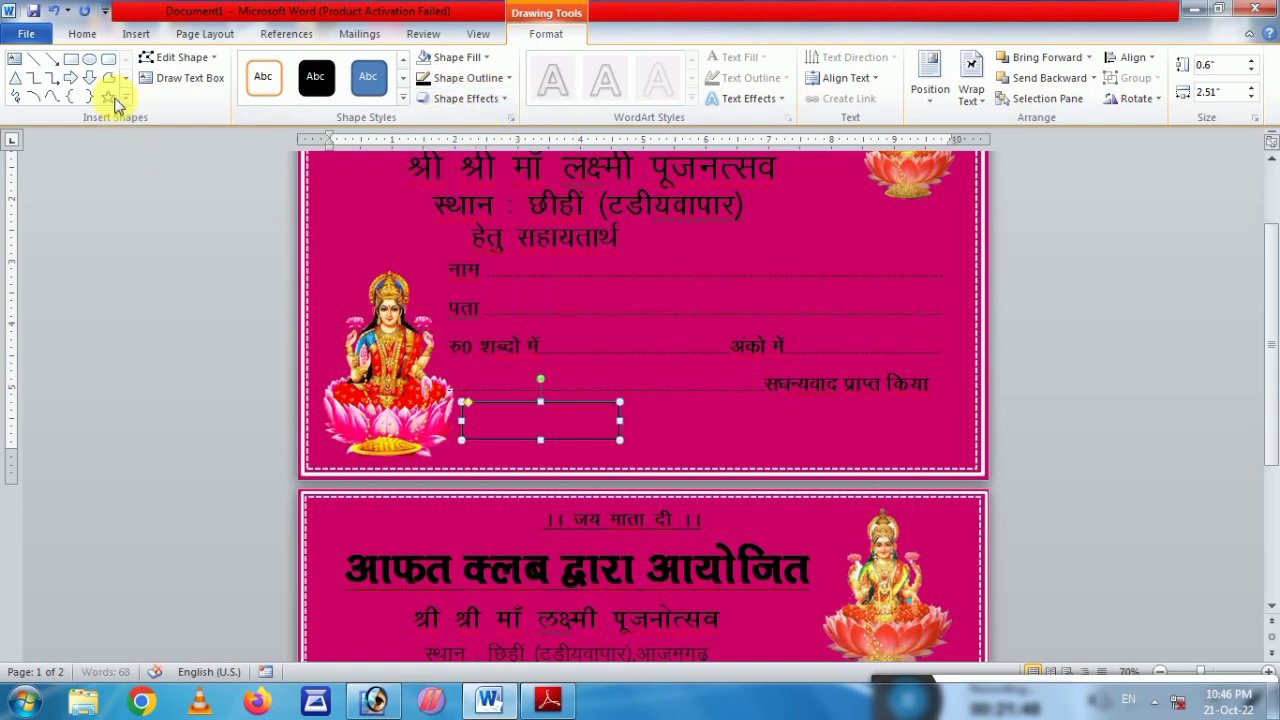
- Draw a small solid black circle at the rounded rectangle's left end
left_click(89, 60)
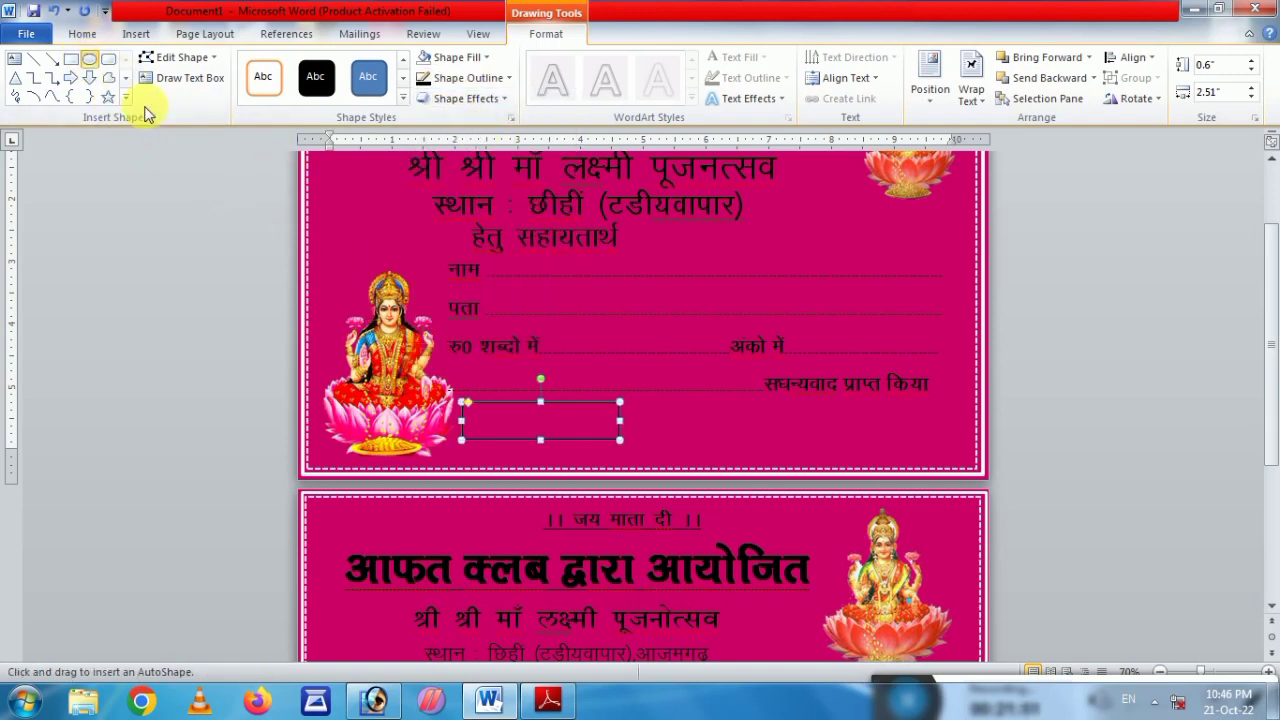
left_click(472, 416)
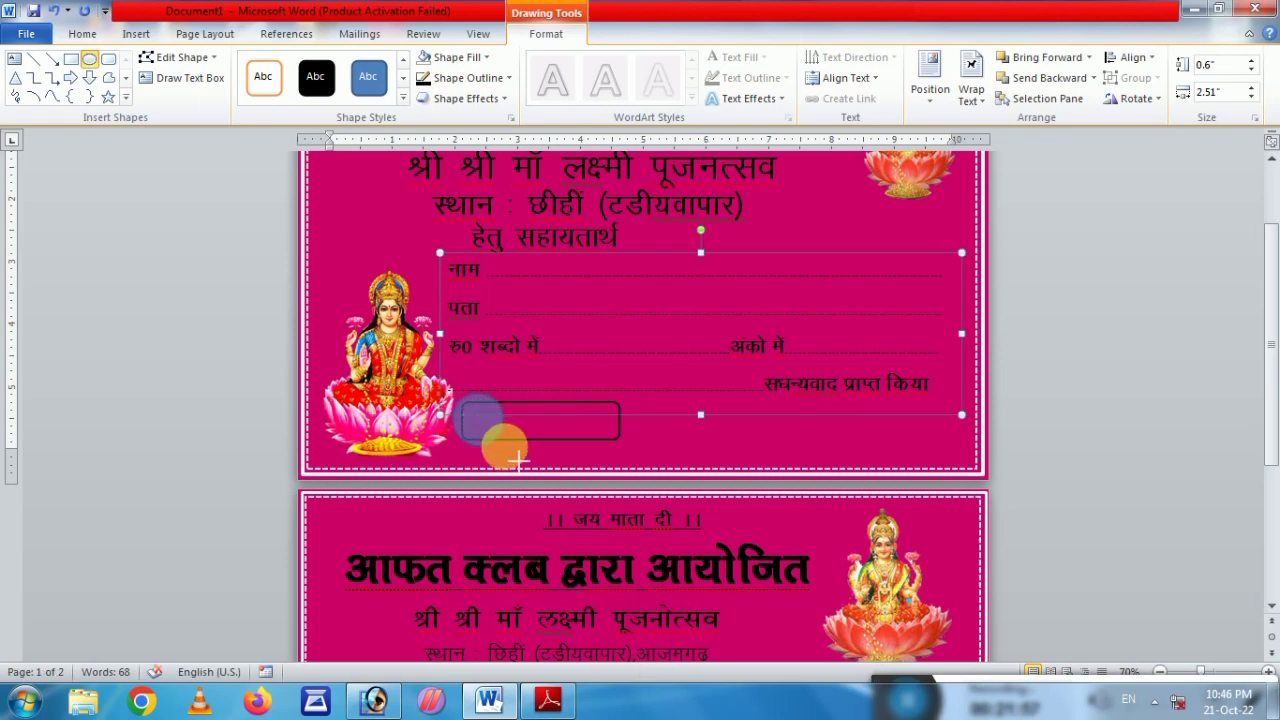
left_click_drag(478, 419, 505, 446)
left_click(322, 85)
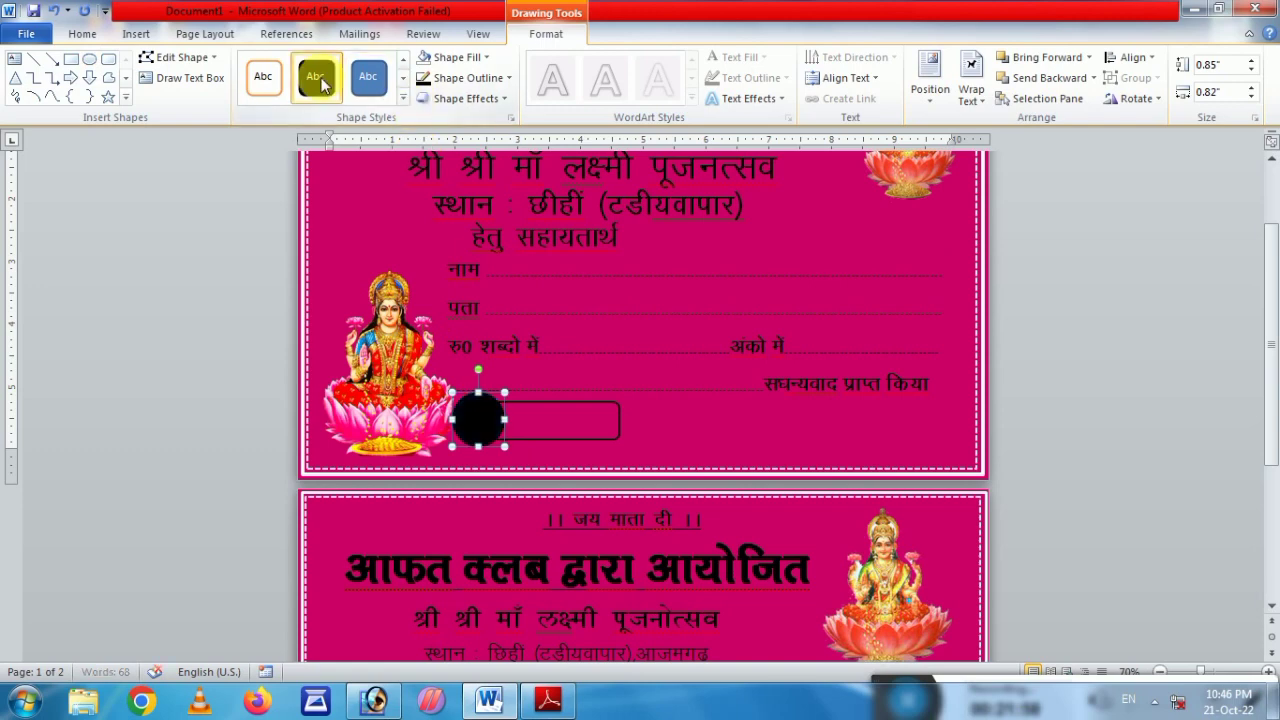
left_click(651, 443)
scroll(638, 441, "up", 2)
left_click(638, 441)
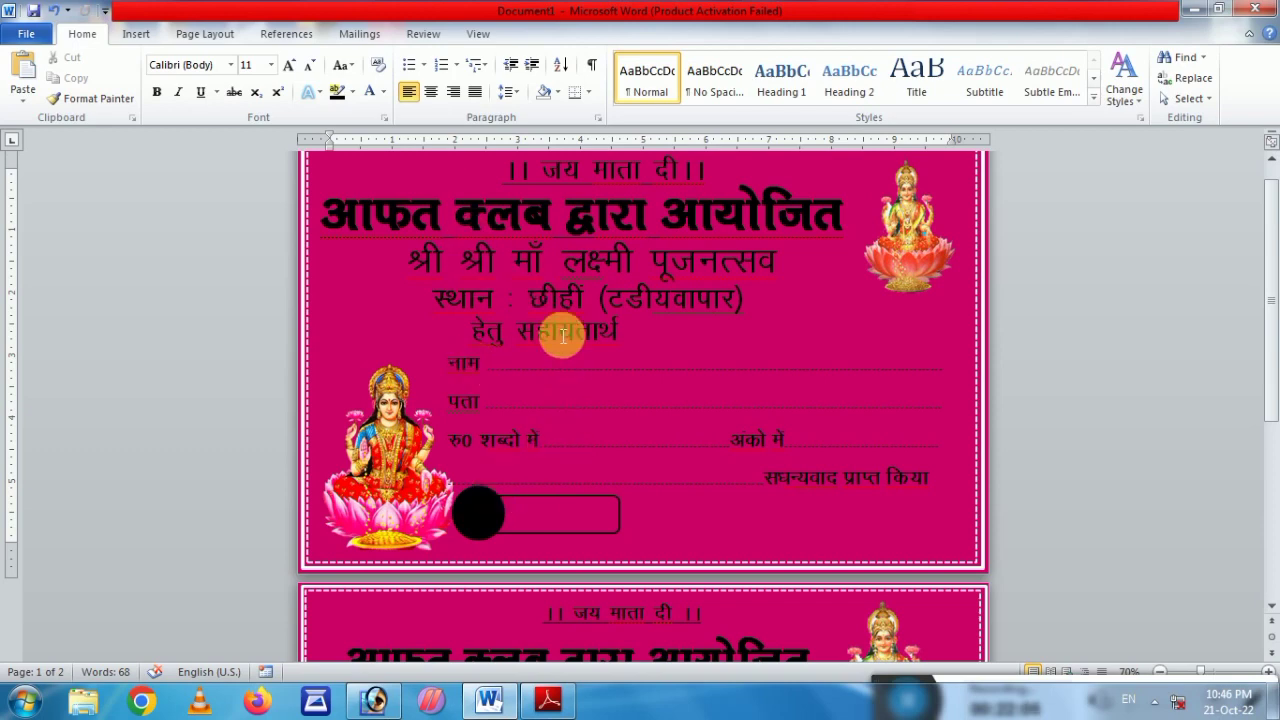
left_click(581, 364)
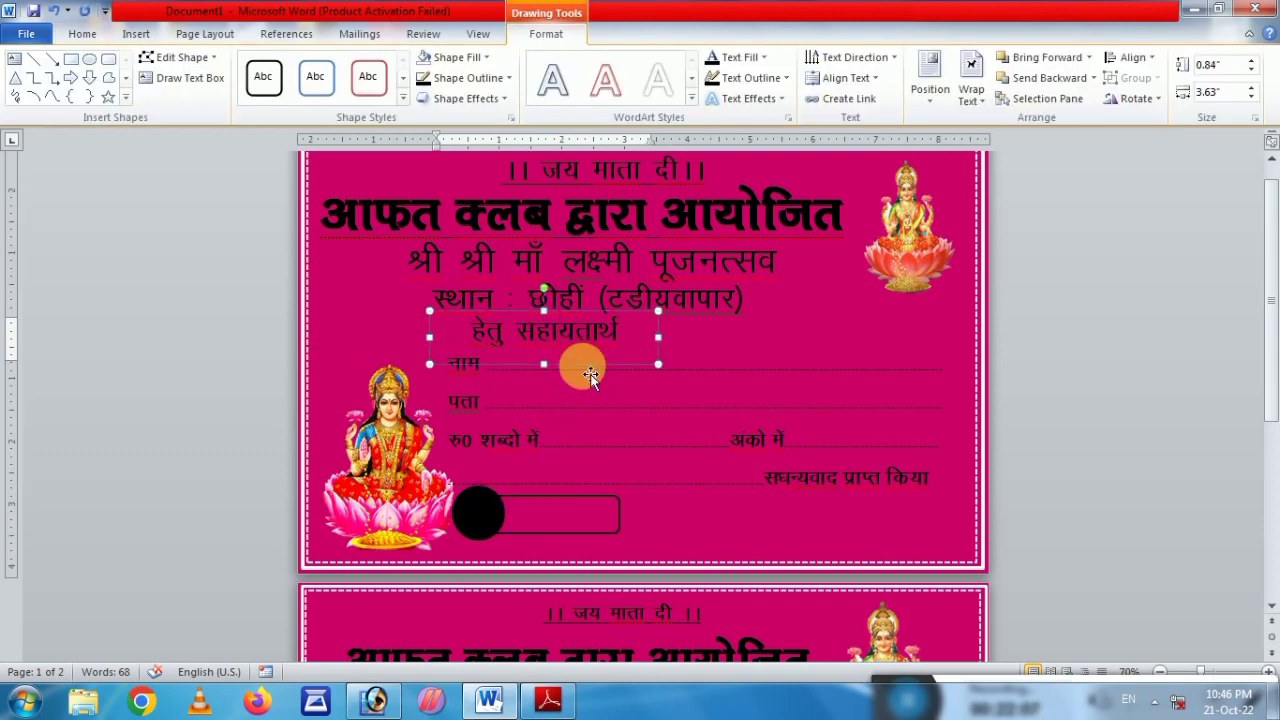
- Copy the हेतु सहायतार्थ box and change it to non-bold Arial 'Rs.' at size 28
mouse_move(590, 374)
left_mouse_down()
mouse_move(599, 391)
mouse_move(543, 540)
mouse_move(338, 512)
left_mouse_up()
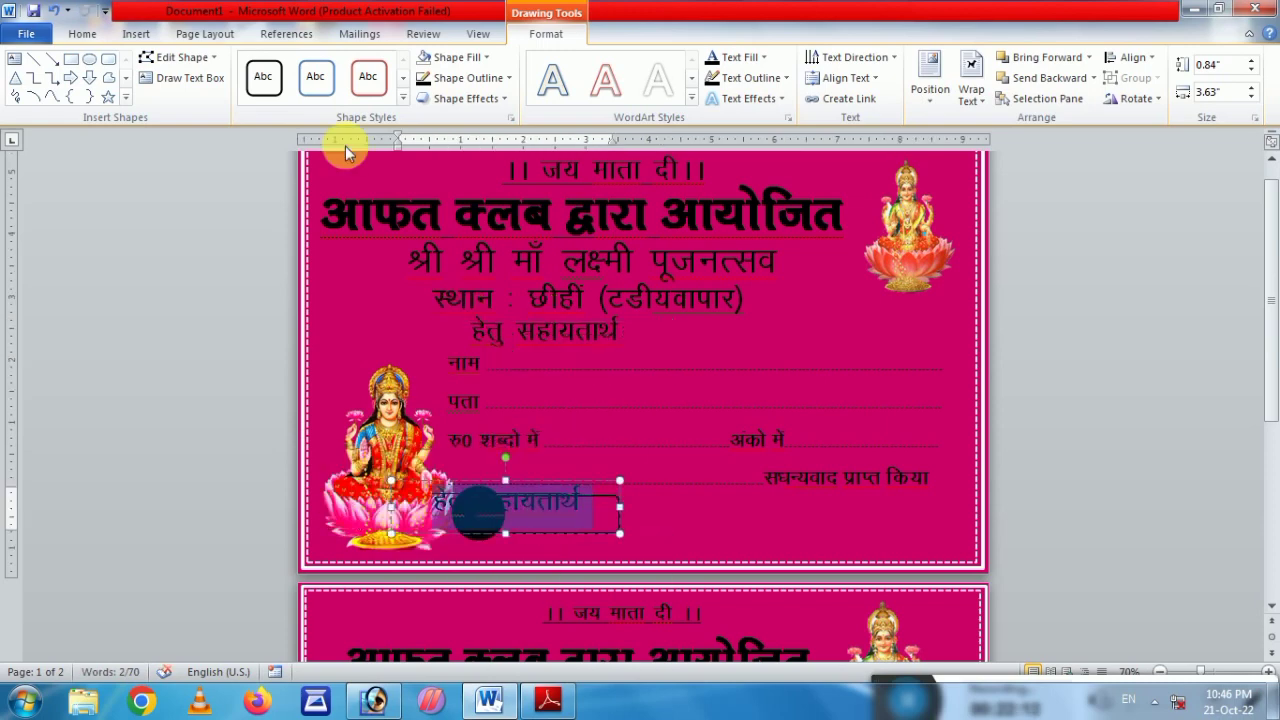
left_click(88, 35)
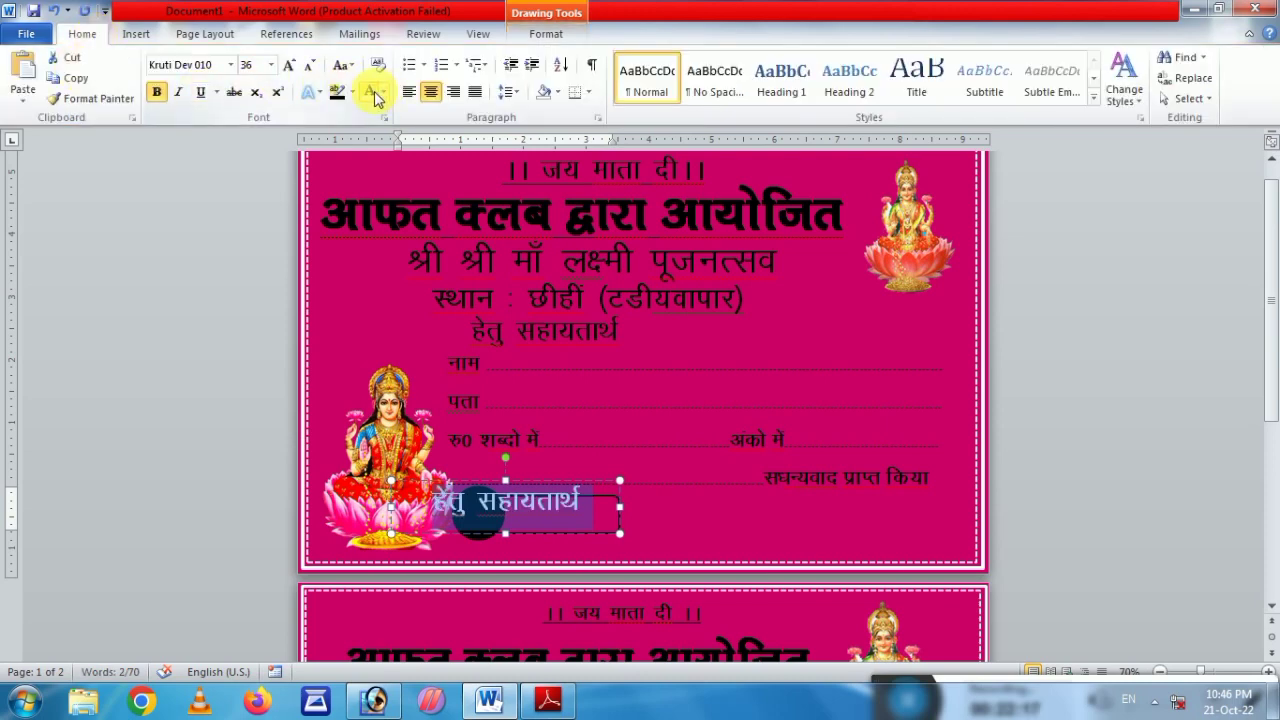
left_click(200, 65)
type("Arial")
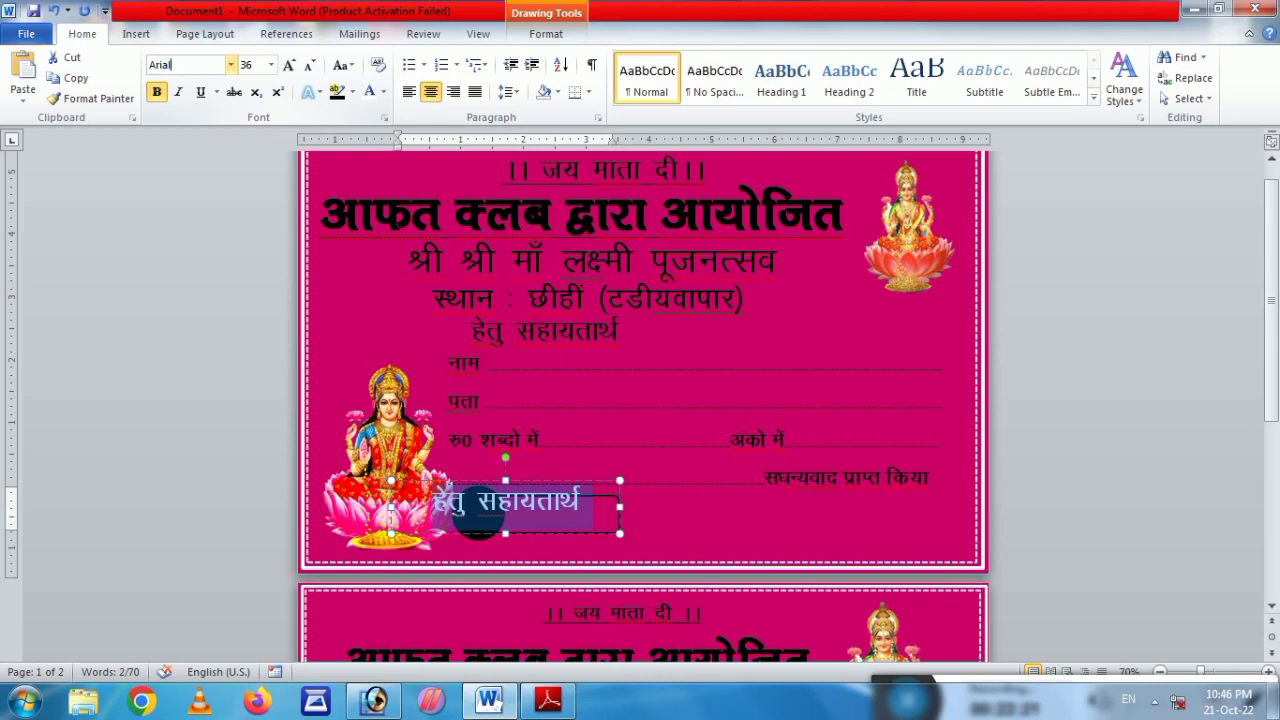
key("Return")
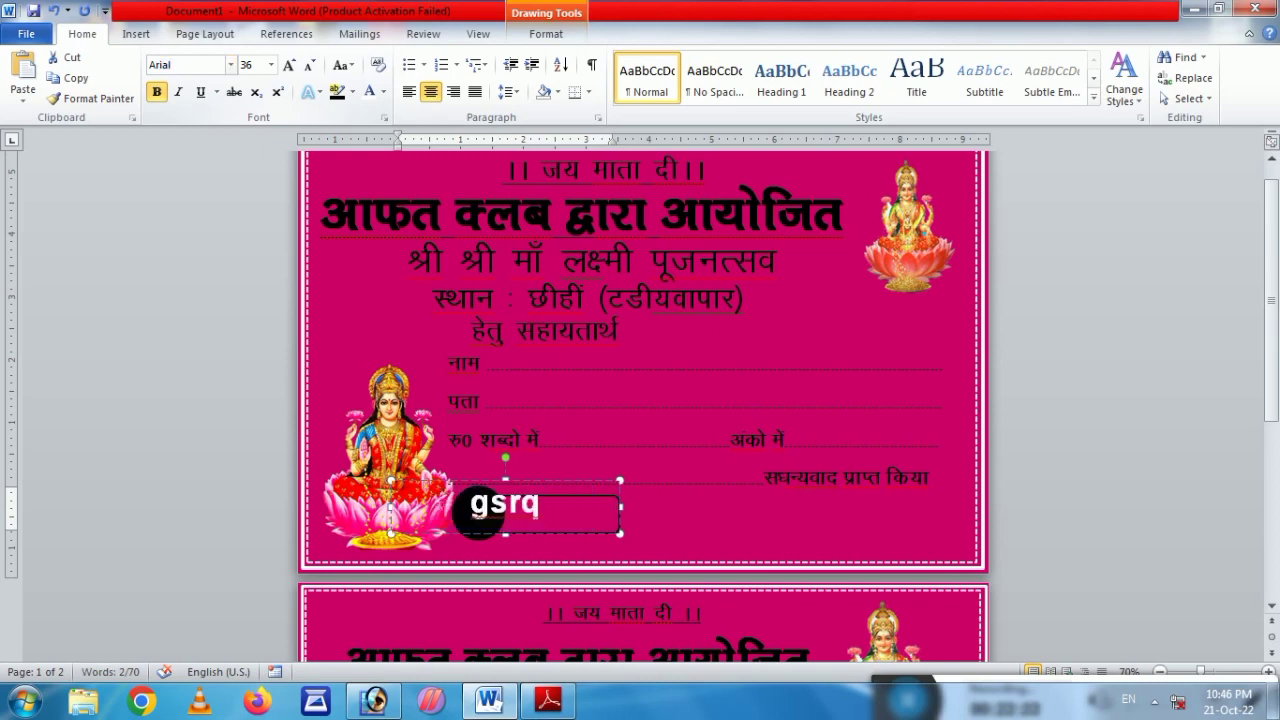
type("Rs.")
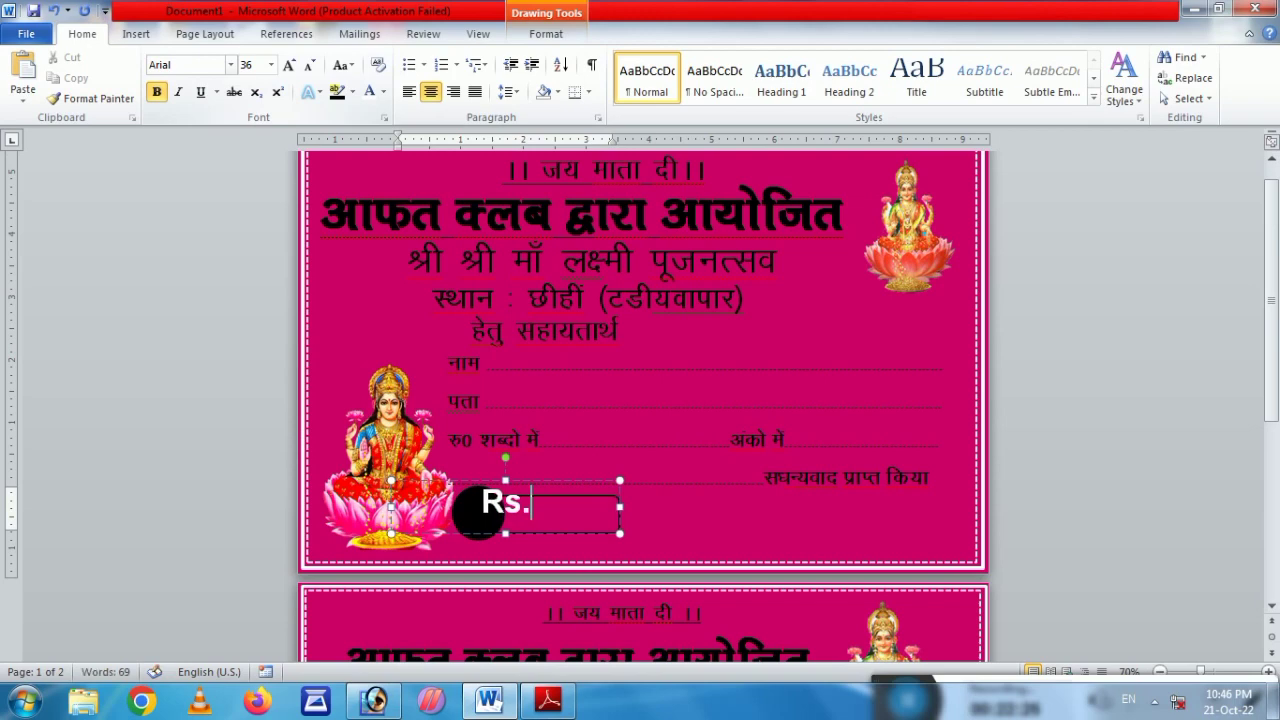
left_click_drag(545, 512, 470, 510)
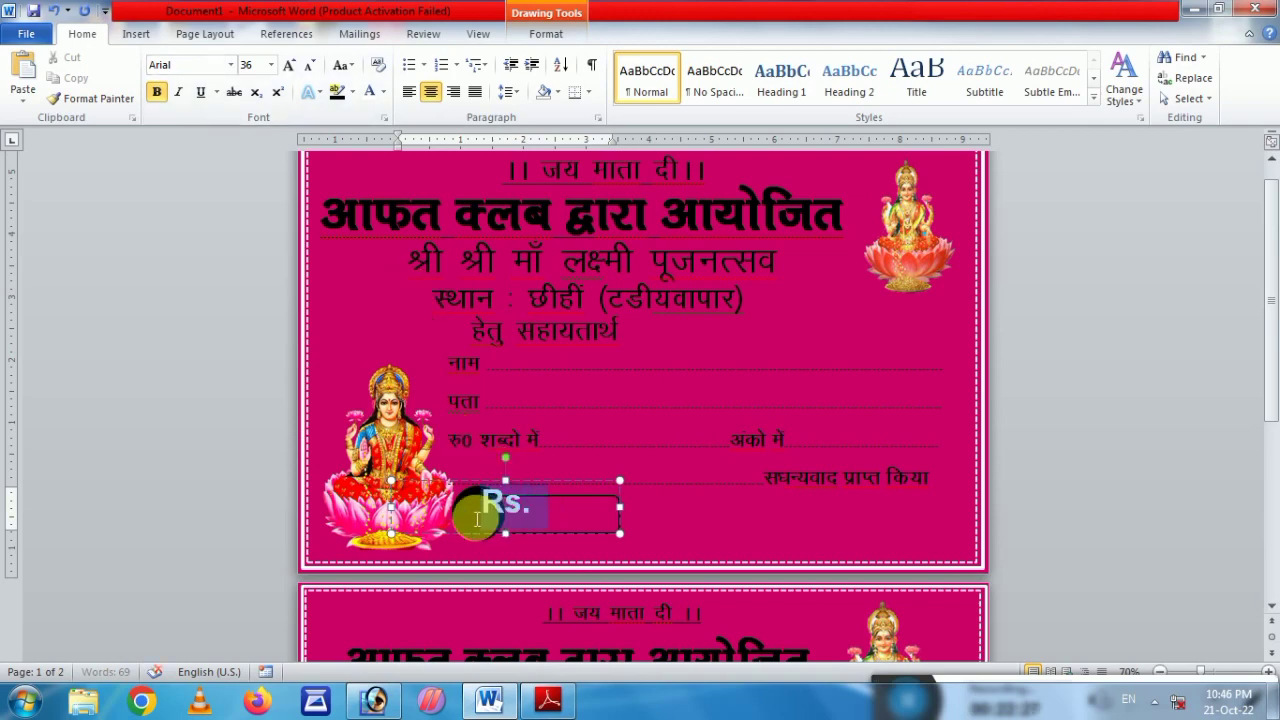
left_click(157, 91)
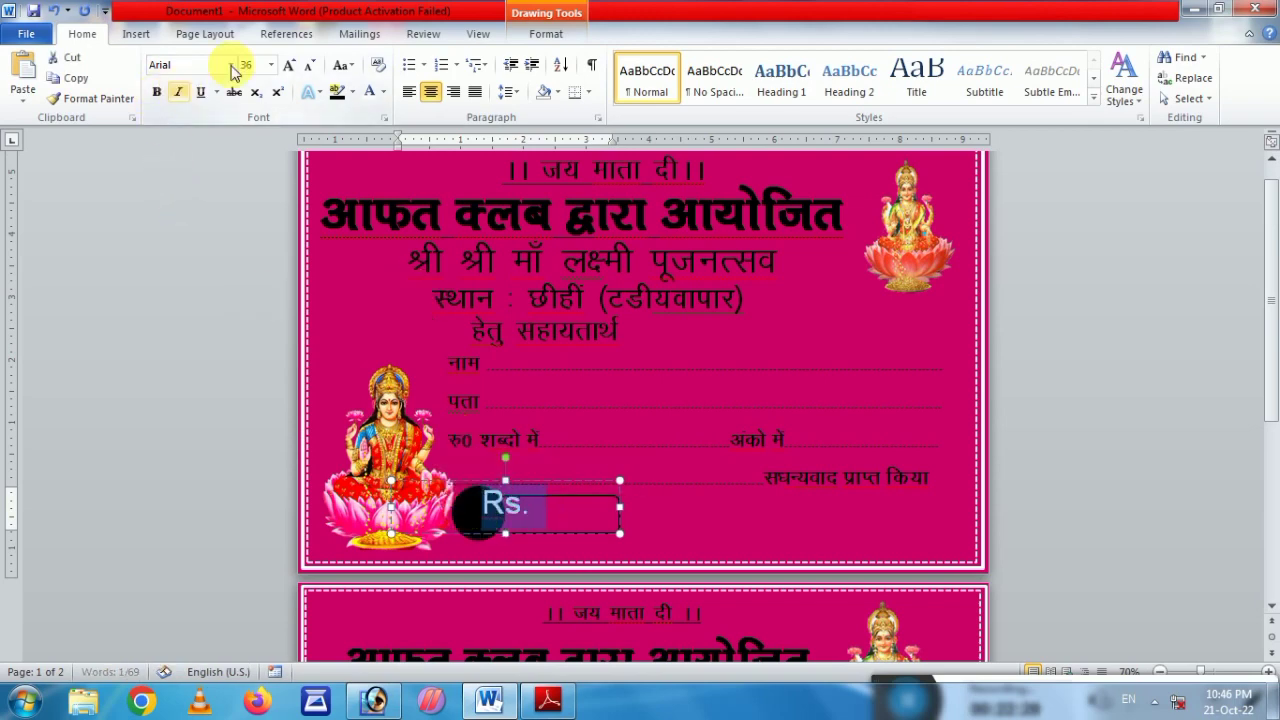
left_click(312, 67)
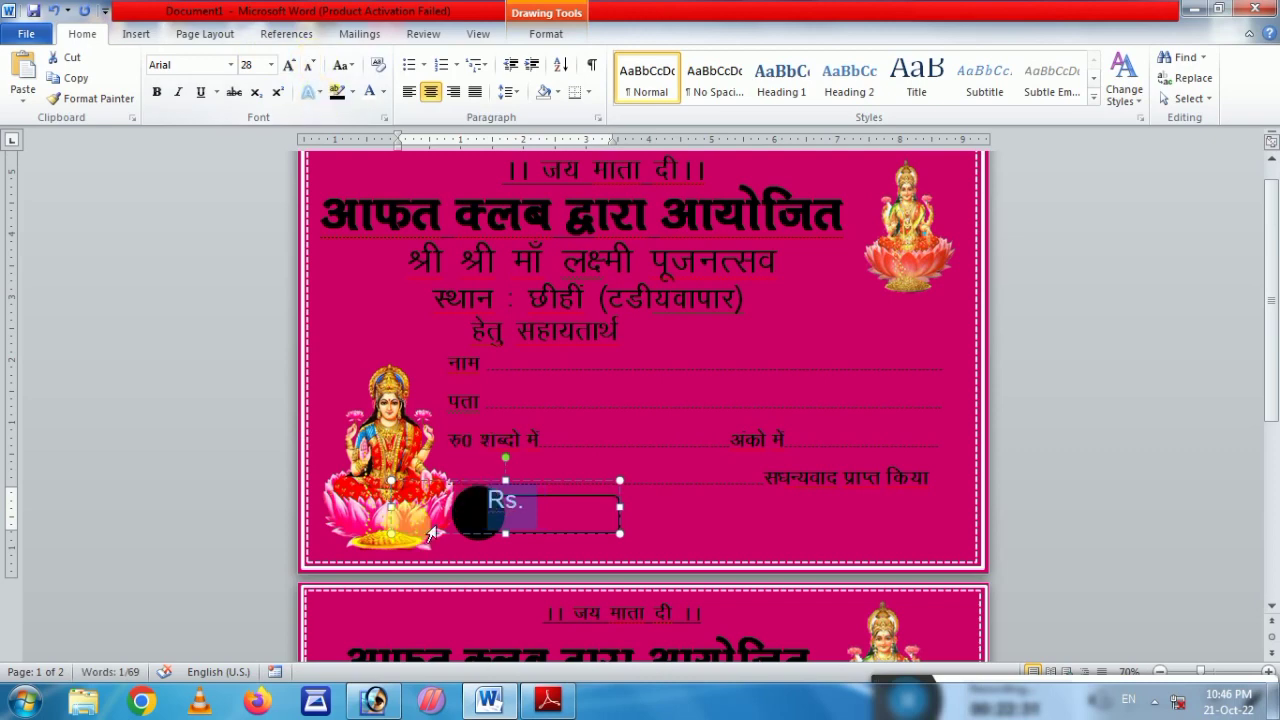
- Position the Rs. text onto the black circle, nudging it slightly left
mouse_move(478, 512)
left_mouse_down()
mouse_move(553, 541)
mouse_move(597, 541)
left_mouse_up()
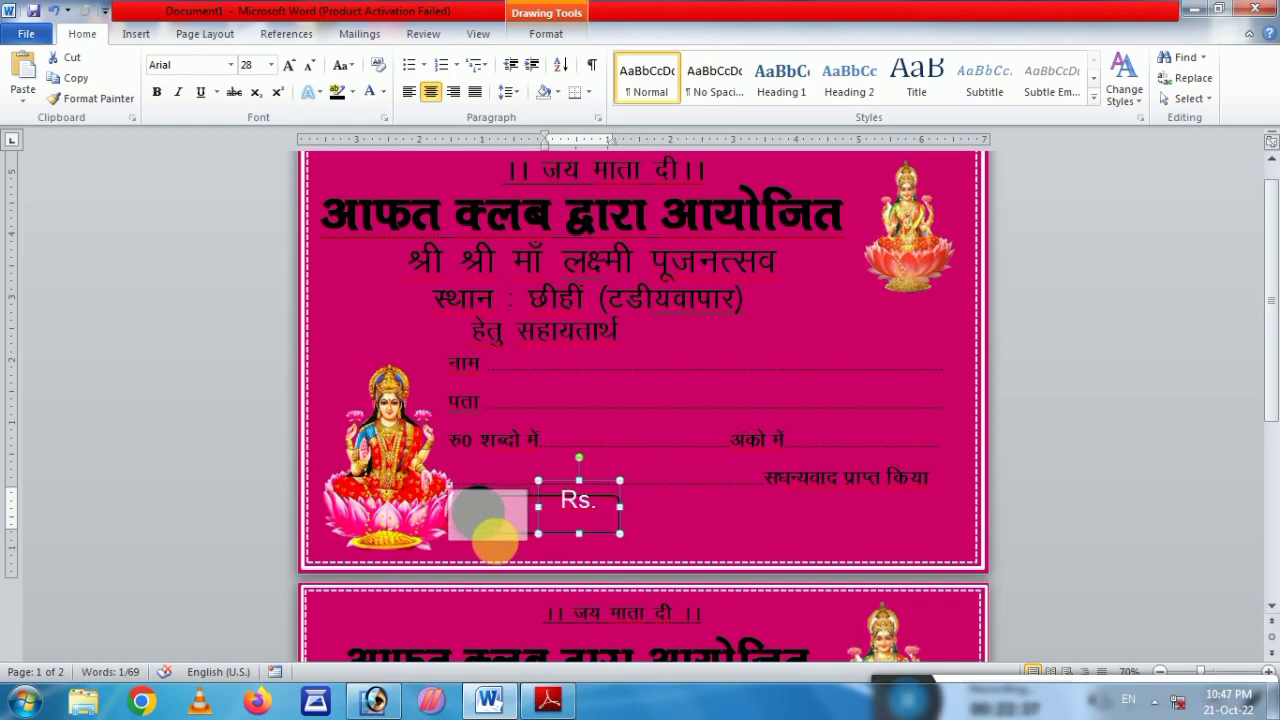
mouse_move(595, 541)
left_mouse_down()
mouse_move(503, 549)
mouse_move(517, 557)
left_mouse_up()
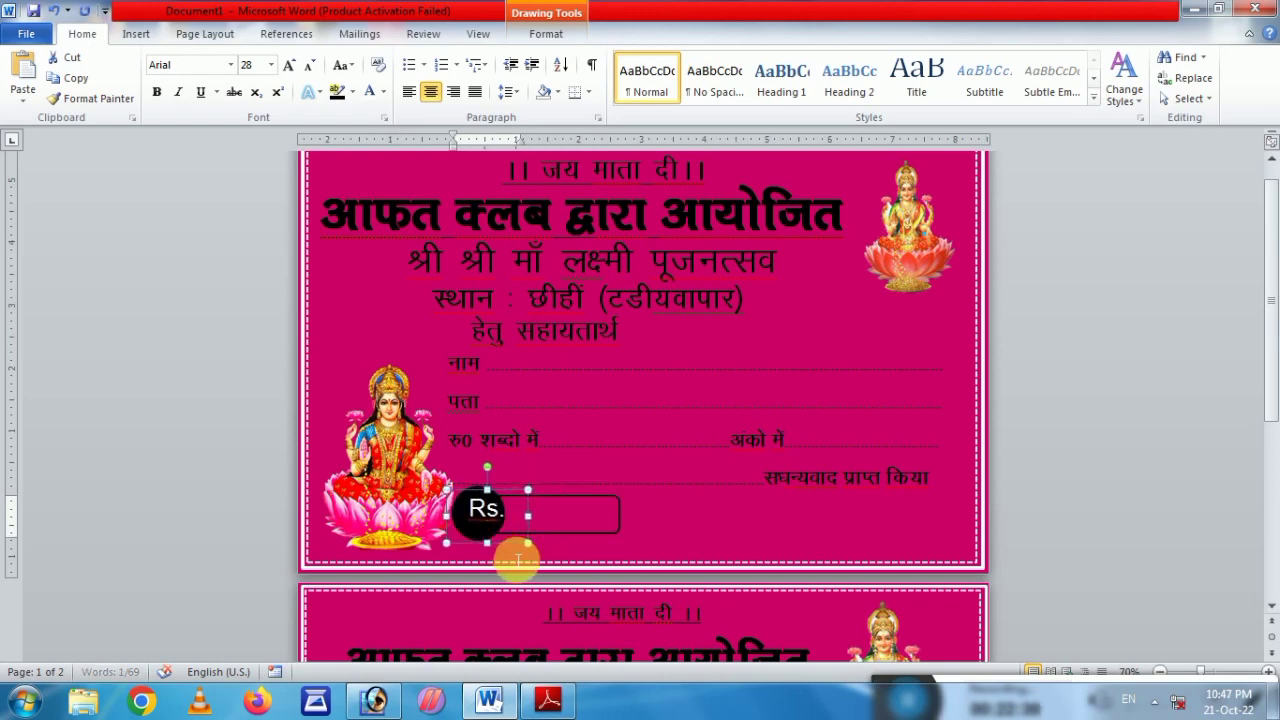
key("Left")
key("Left")
key("Left")
key("Left")
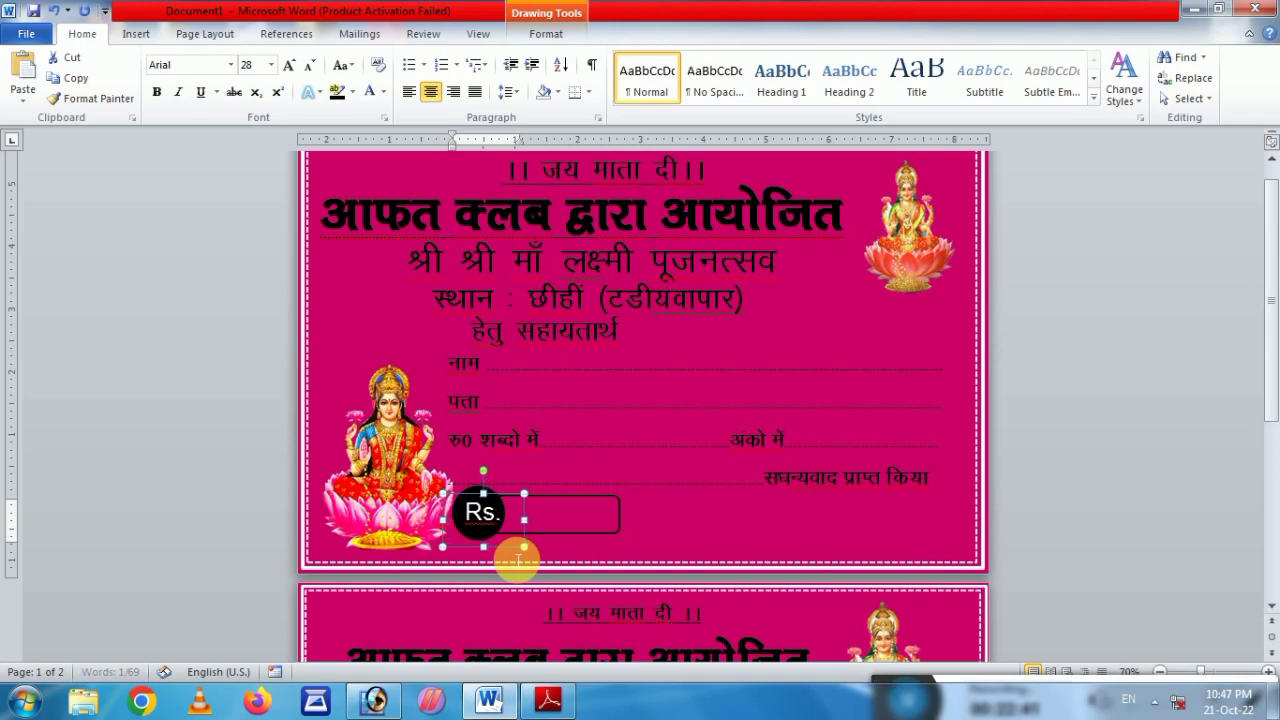
key("Left")
key("Left")
scroll(615, 530, "down", 2)
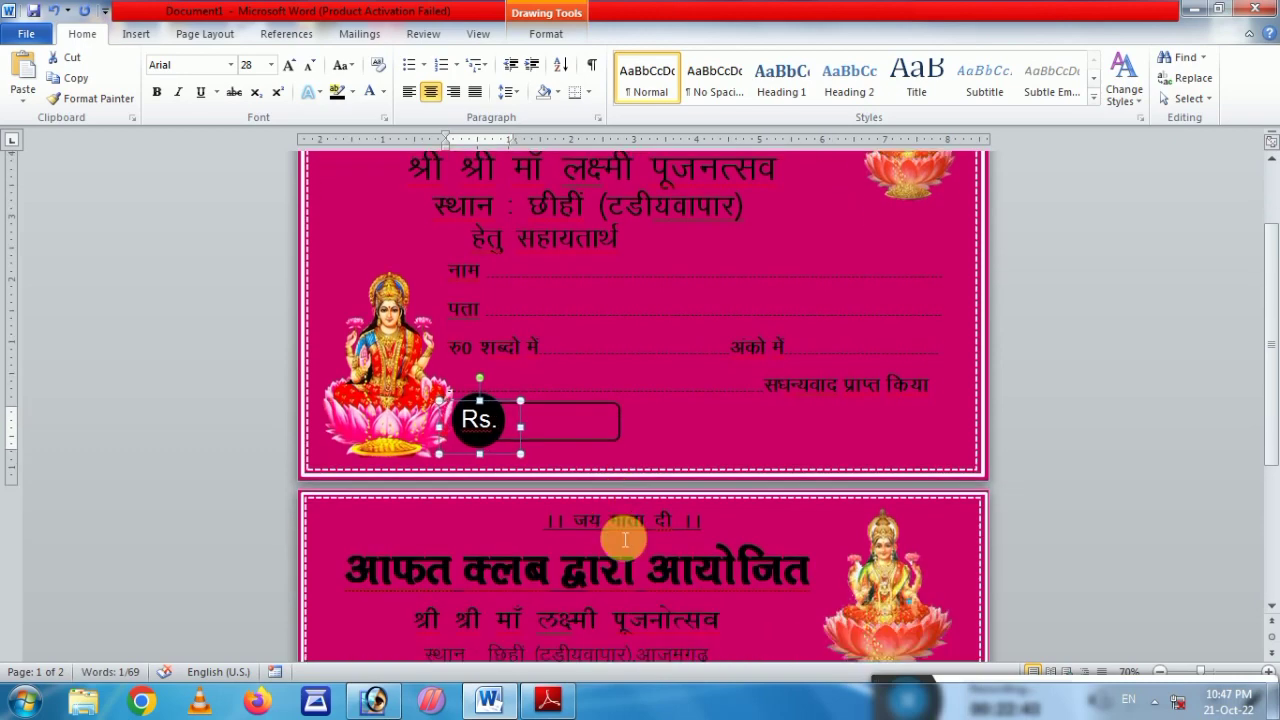
scroll(740, 480, "down", 2)
scroll(740, 540, "down", 2)
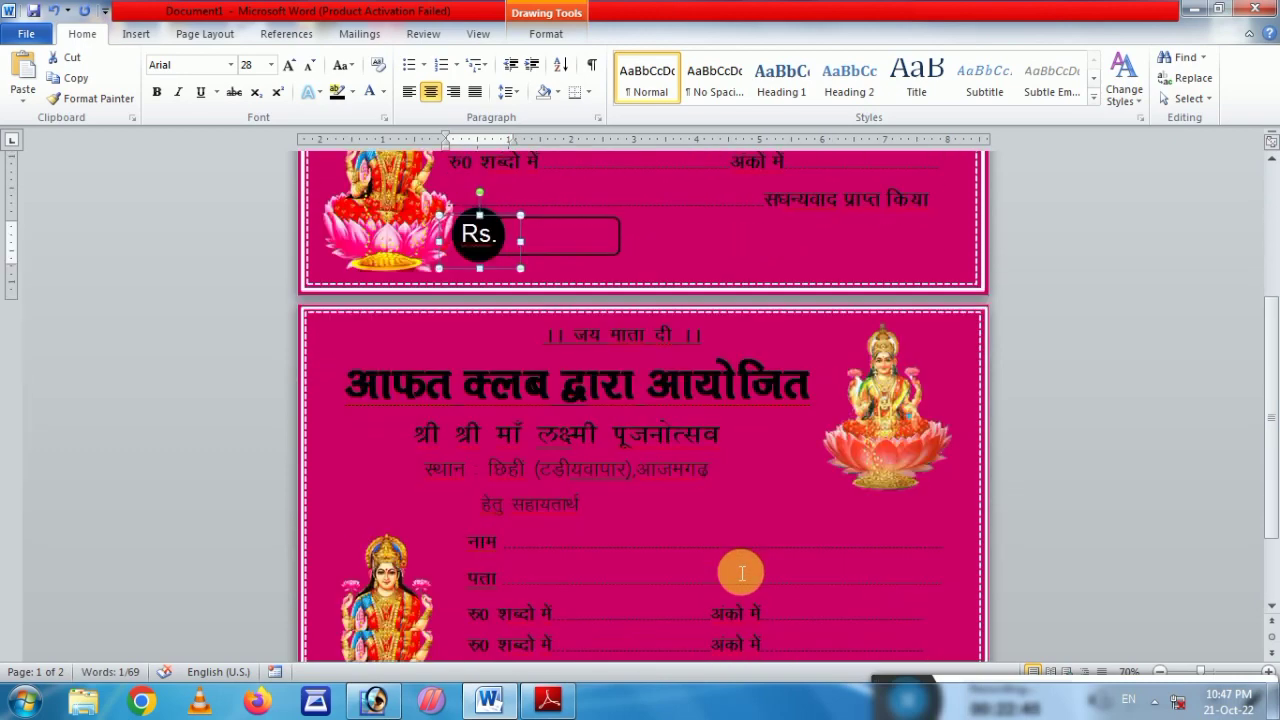
scroll(765, 545, "down", 2)
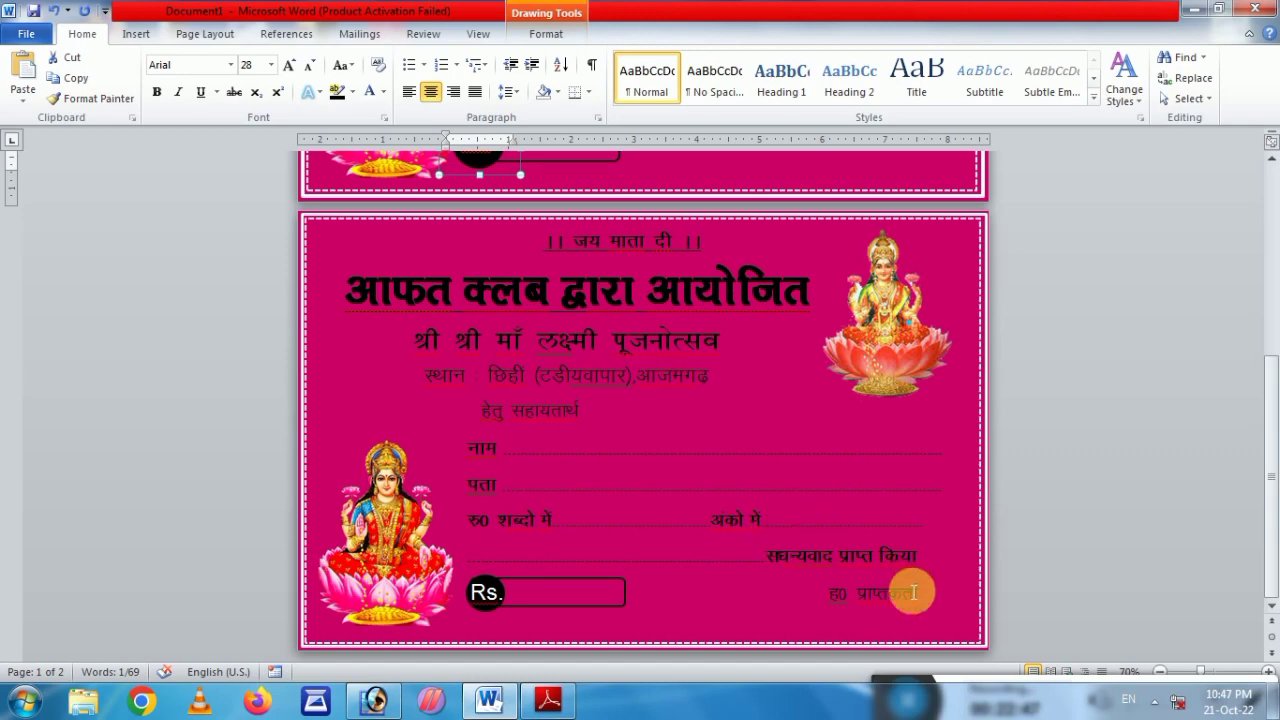
scroll(909, 591, "up", 6)
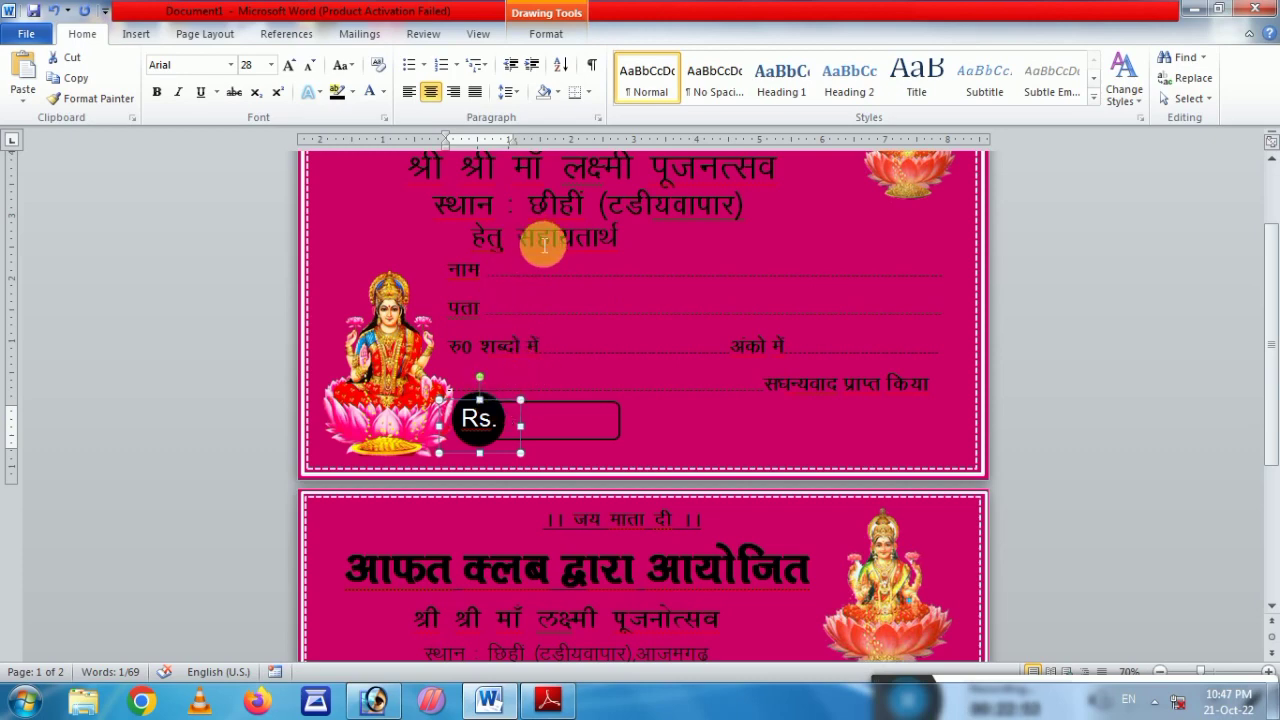
- Copy the हेतु सहायतार्थ box below सधन्यवाद प्राप्त किया and retype it as 'ह0 प्राप्तकर्ता'
left_click(544, 246)
left_click_drag(573, 277, 595, 289)
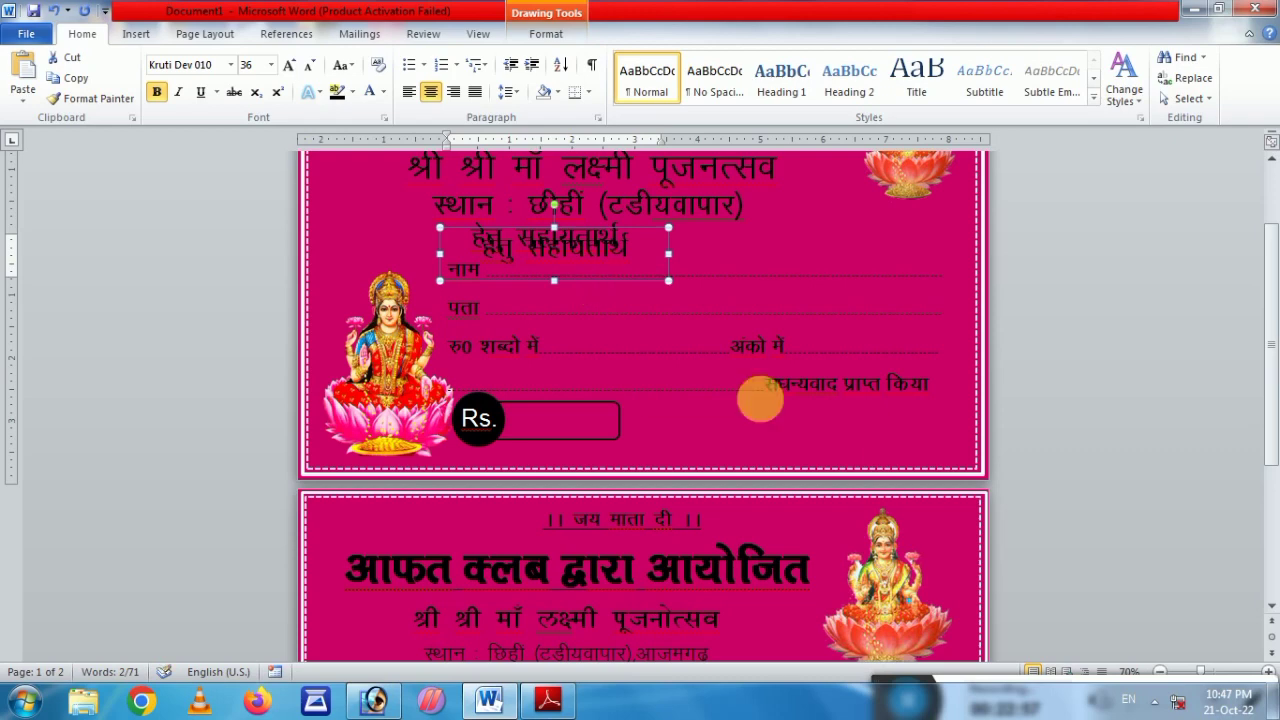
left_click_drag(760, 397, 862, 457)
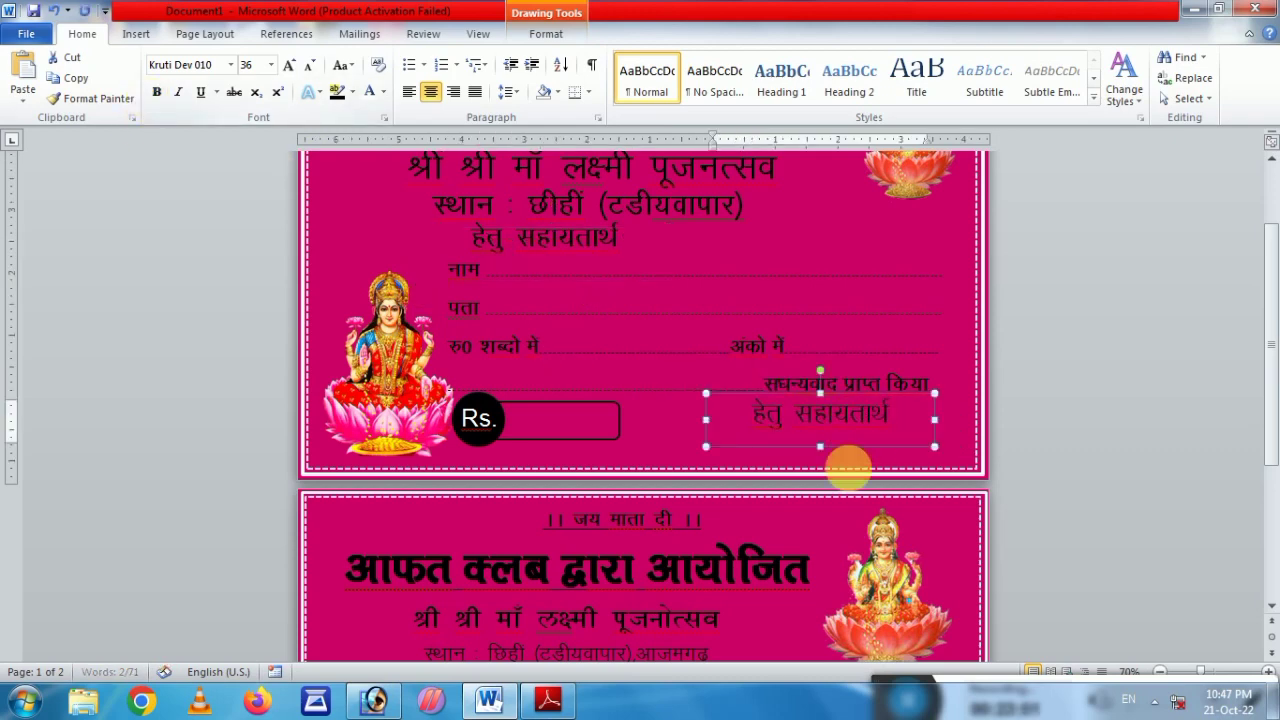
left_click_drag(754, 417, 922, 428)
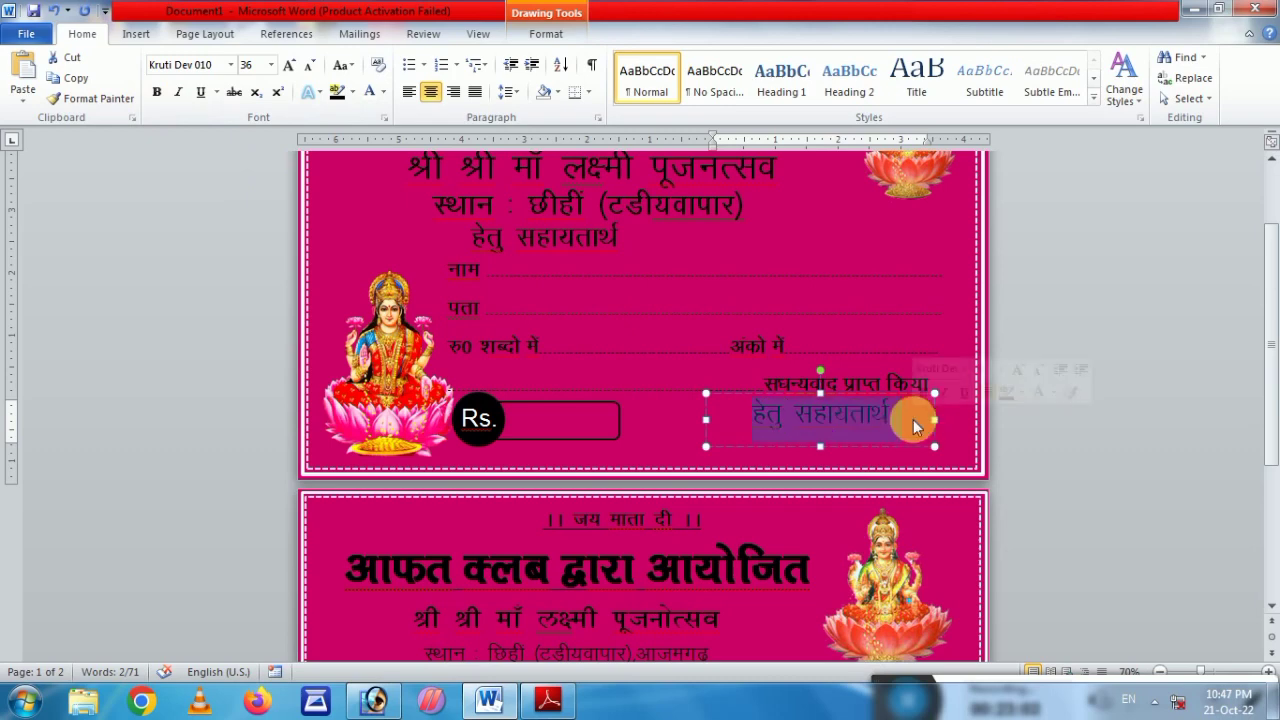
key("BackSpace")
type("ळ0")
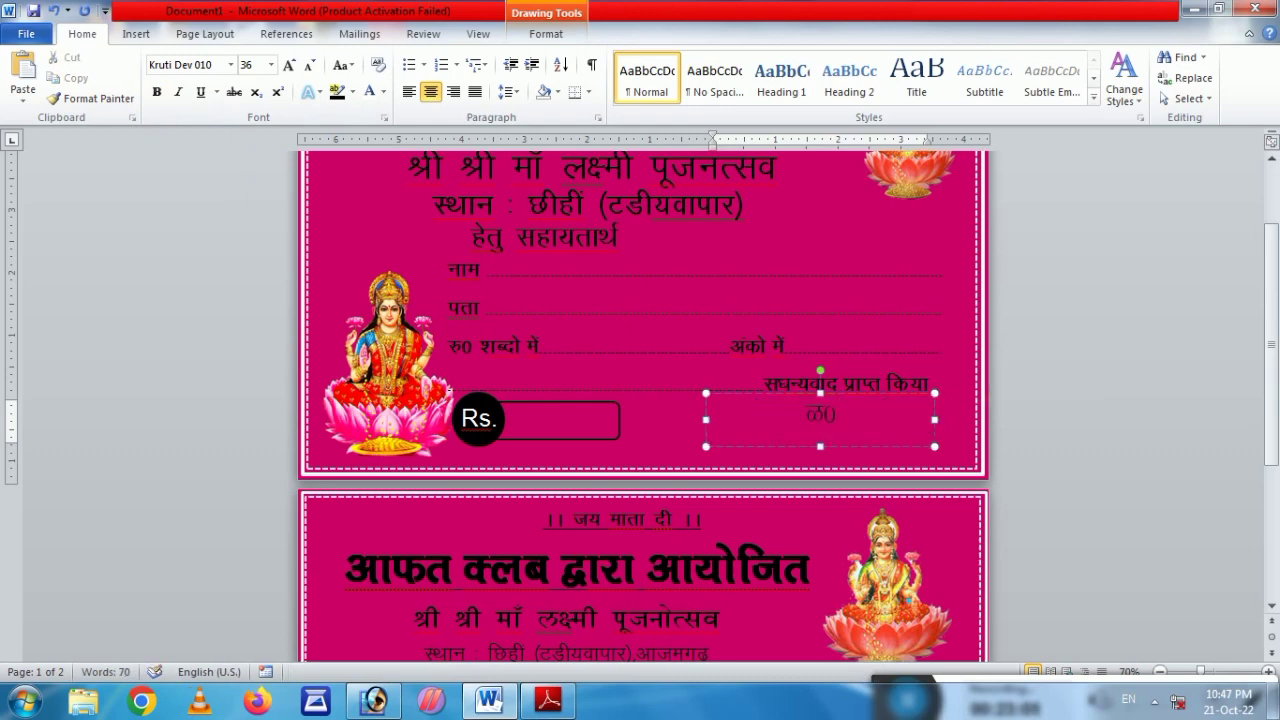
left_click(921, 427)
key("BackSpace")
key("BackSpace")
type("ह0")
type(" प्रा")
type("प्त")
type("कत")
type("ा")
type("Z")
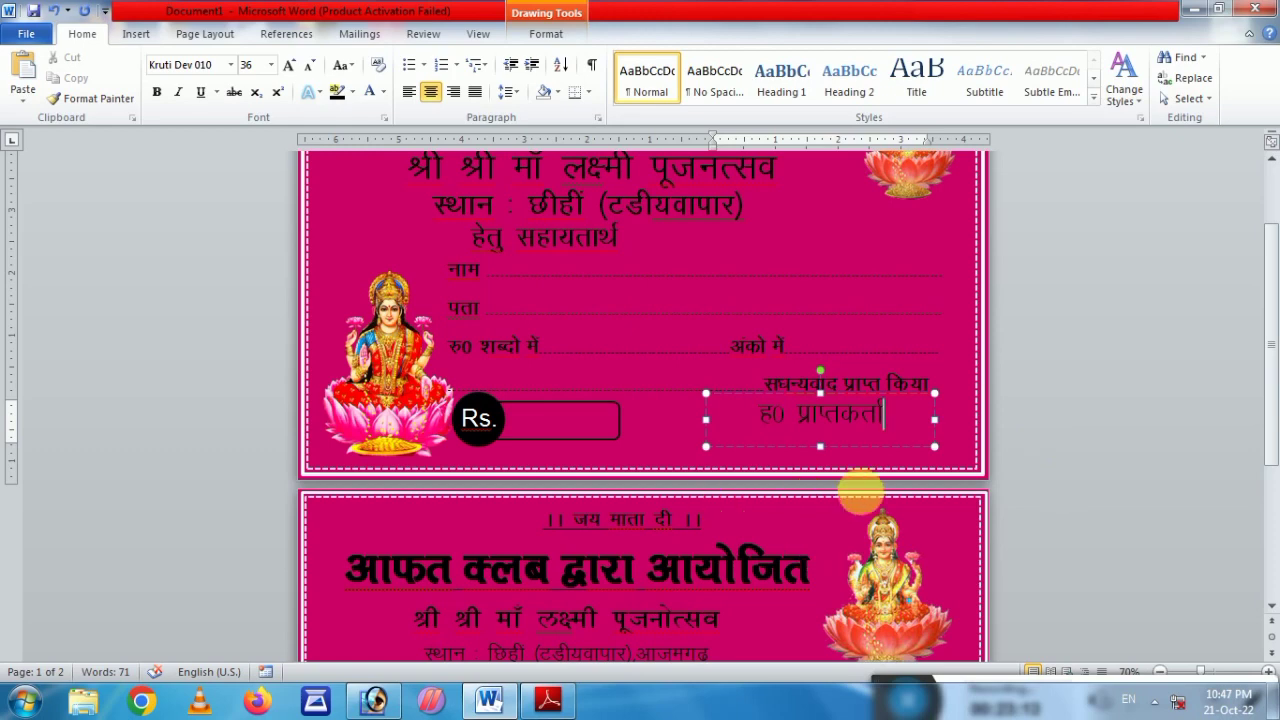
left_click(1066, 437)
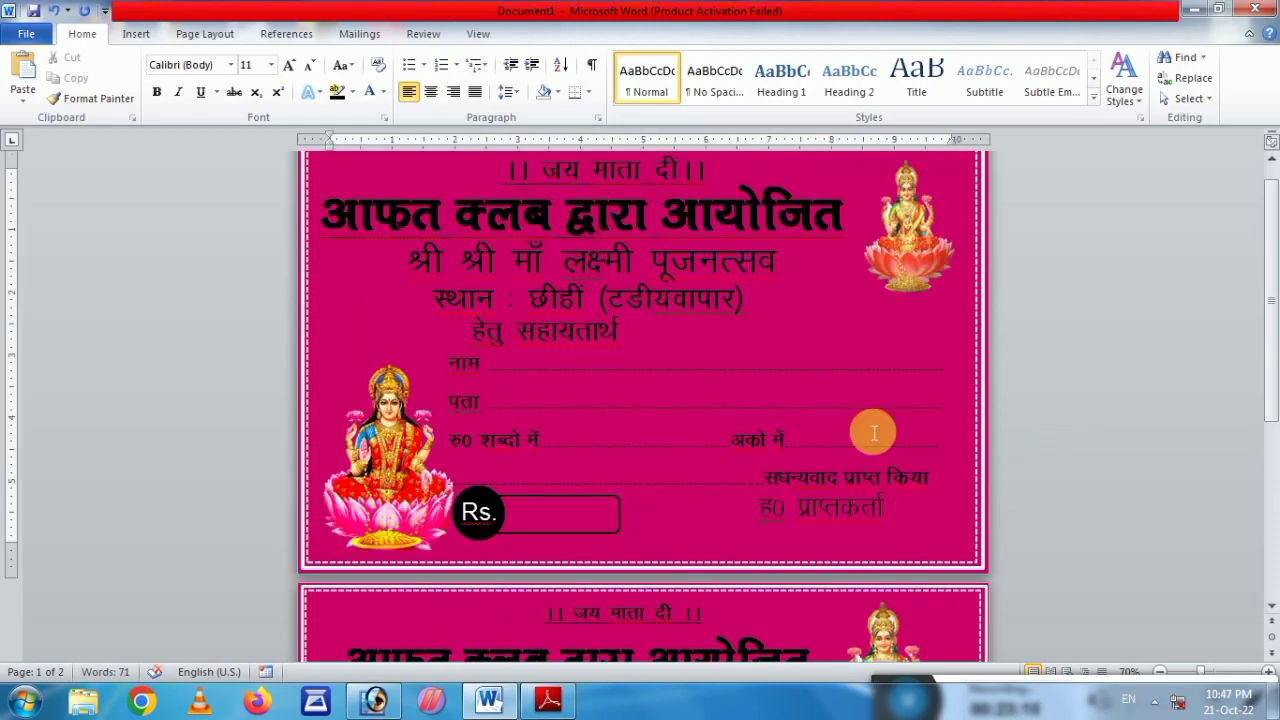
scroll(860, 440, "up", 1)
- Copy the ह0 प्राप्तकर्ता label up beside हेतु सहायतार्थ
scroll(862, 470, "down", 1)
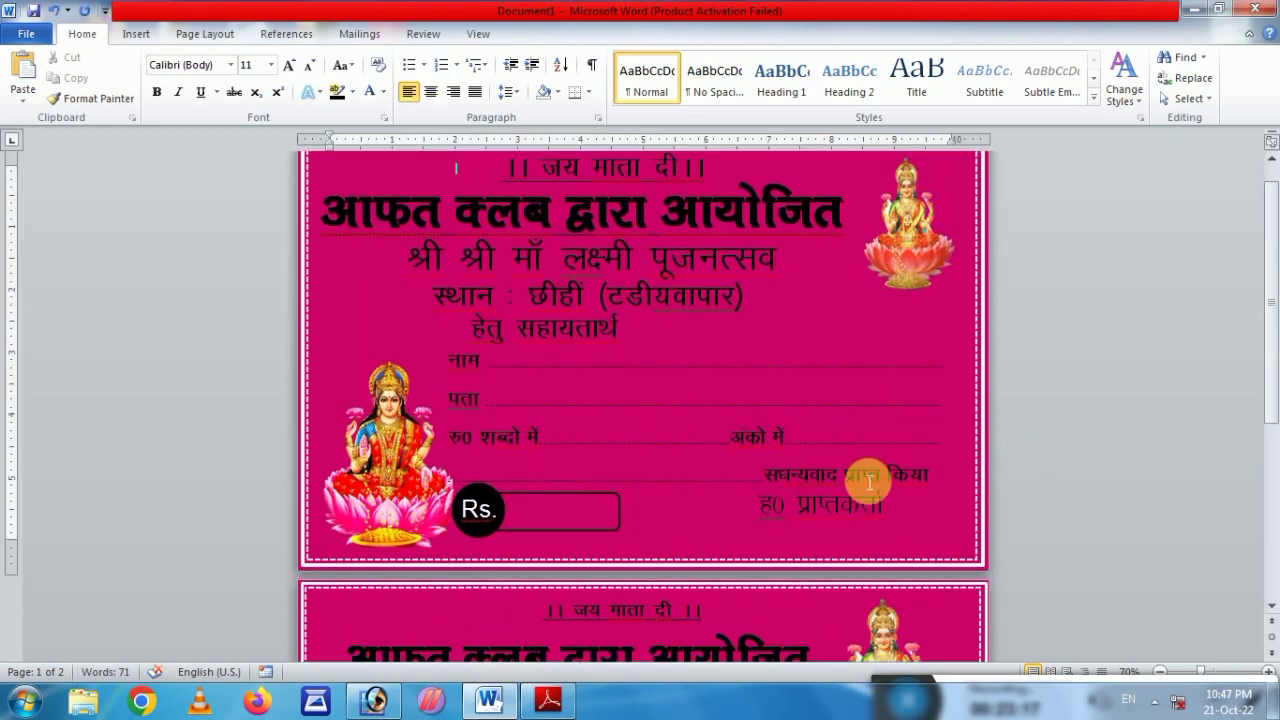
left_click(835, 520)
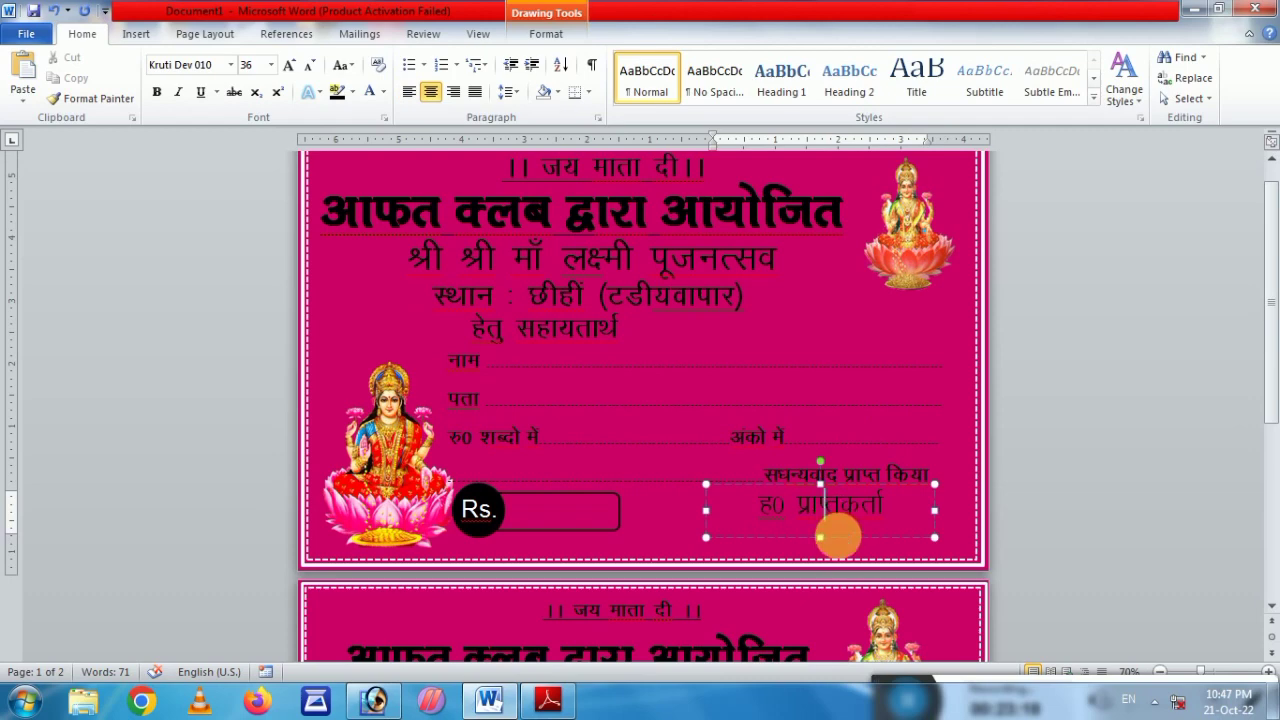
triple_click(838, 497)
mouse_move(845, 491)
left_mouse_down()
mouse_move(835, 322)
mouse_move(760, 333)
left_mouse_up()
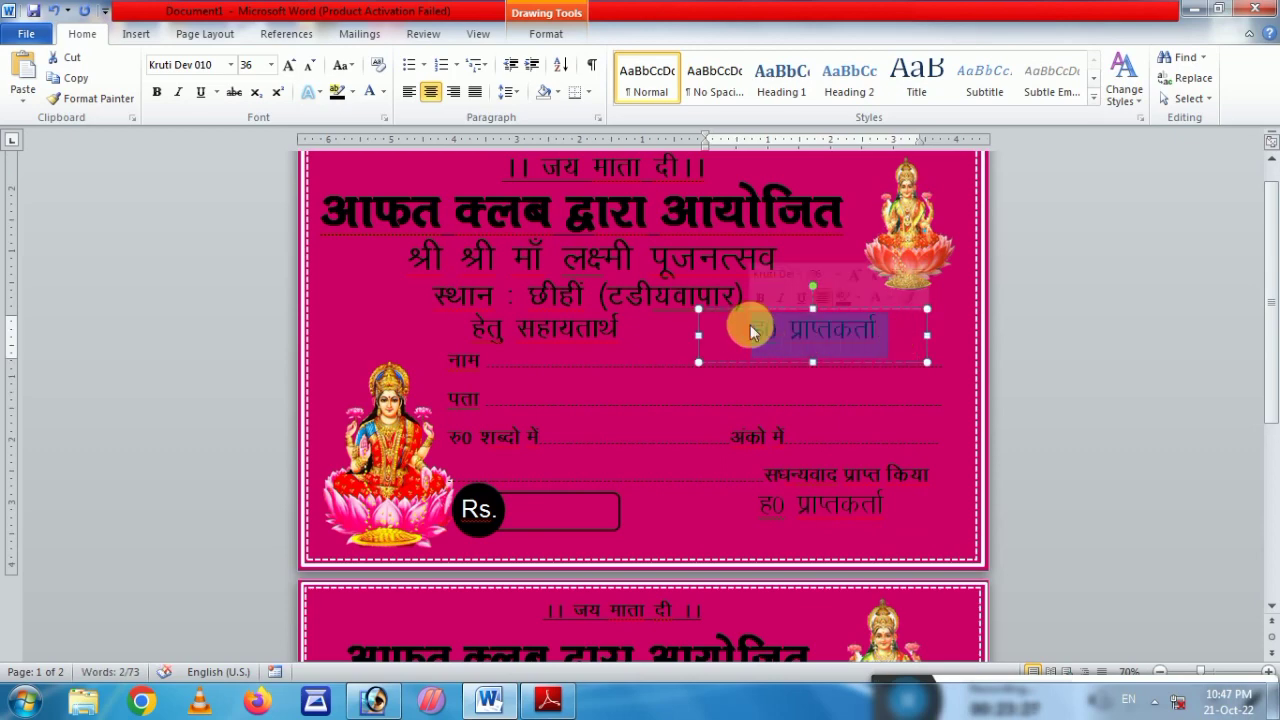
- Replace the copied text with 'दिनांक' followed by a dotted date line
type("fnuk")
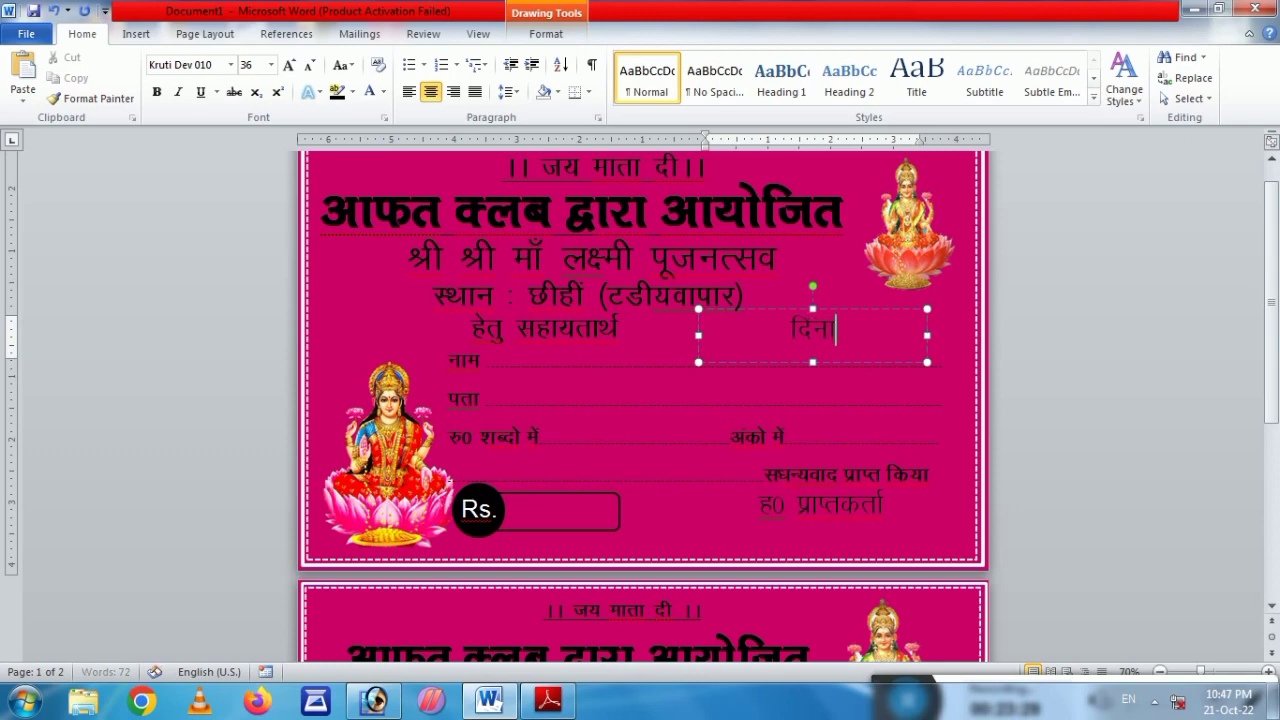
type("ad..")
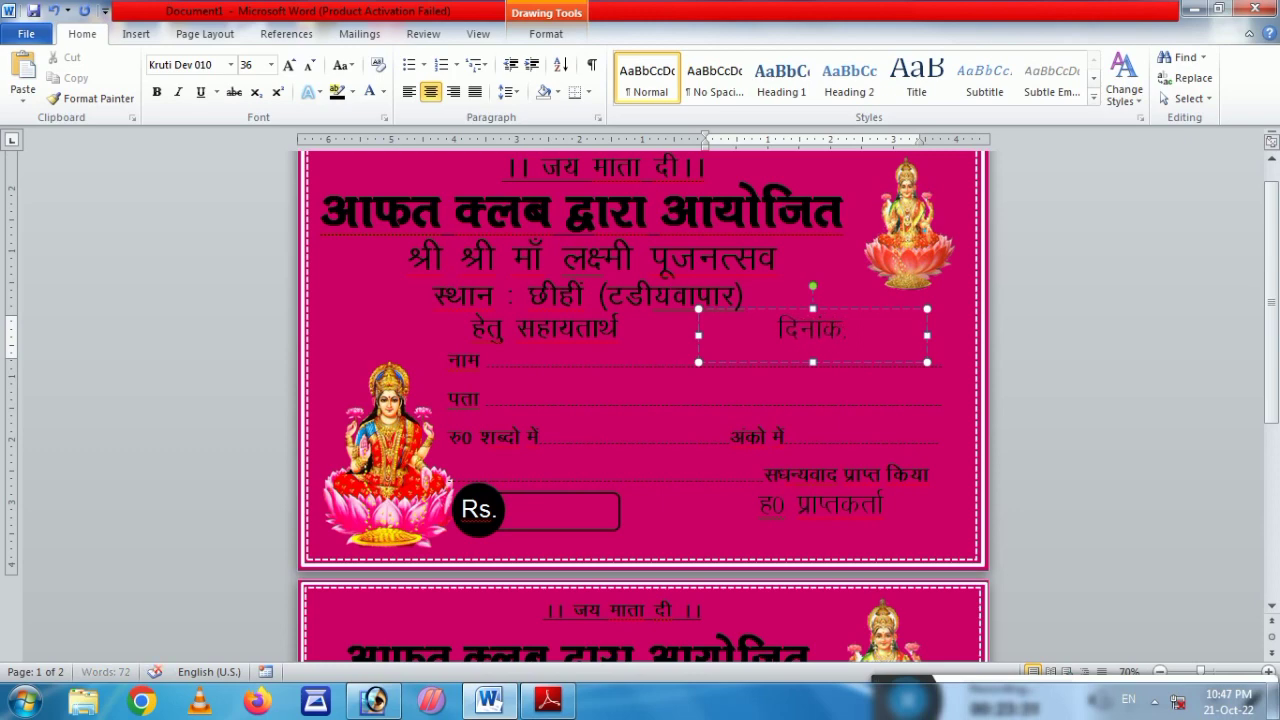
type(".......")
key("BackSpace")
key("BackSpace")
key("BackSpace")
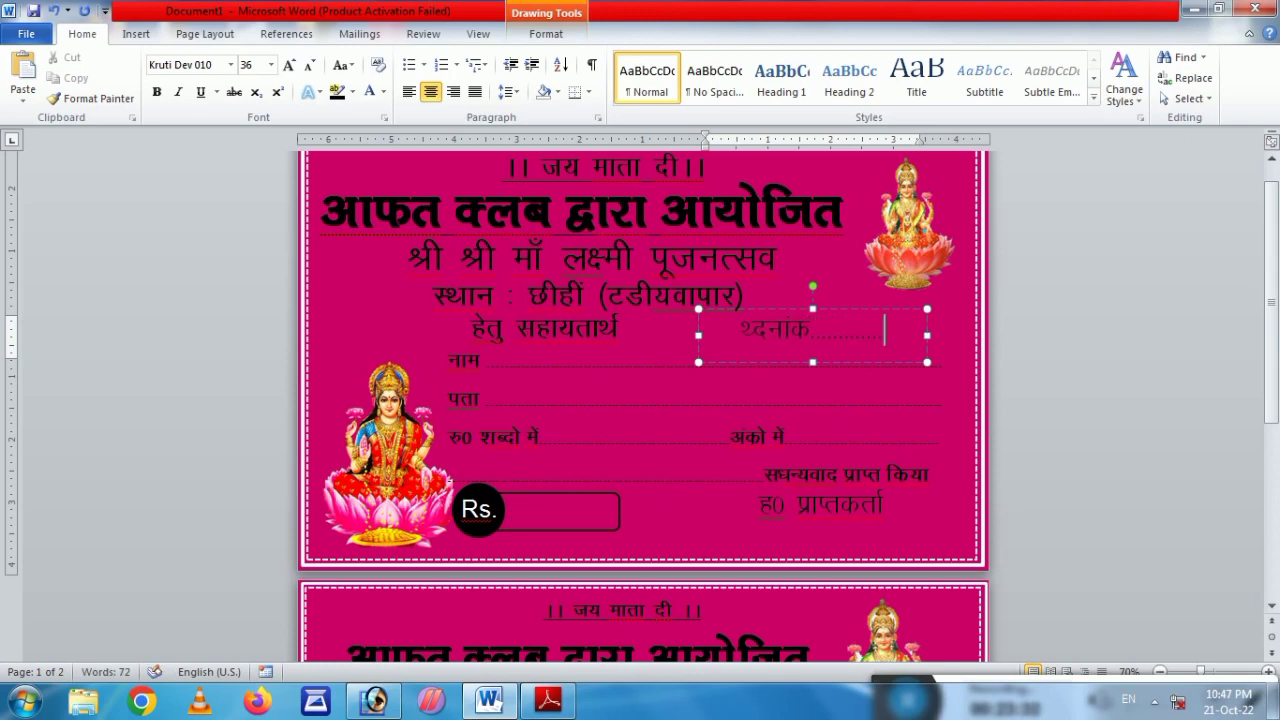
left_click(750, 325)
type("f")
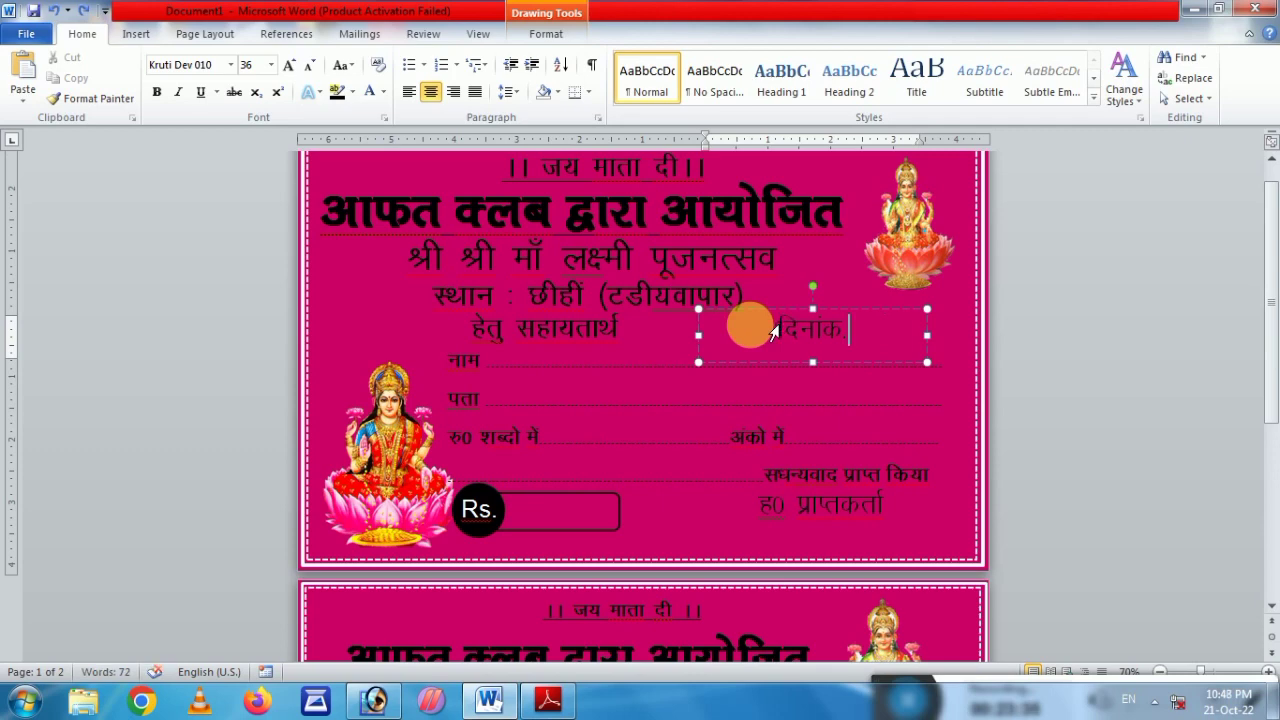
key("End")
type("....")
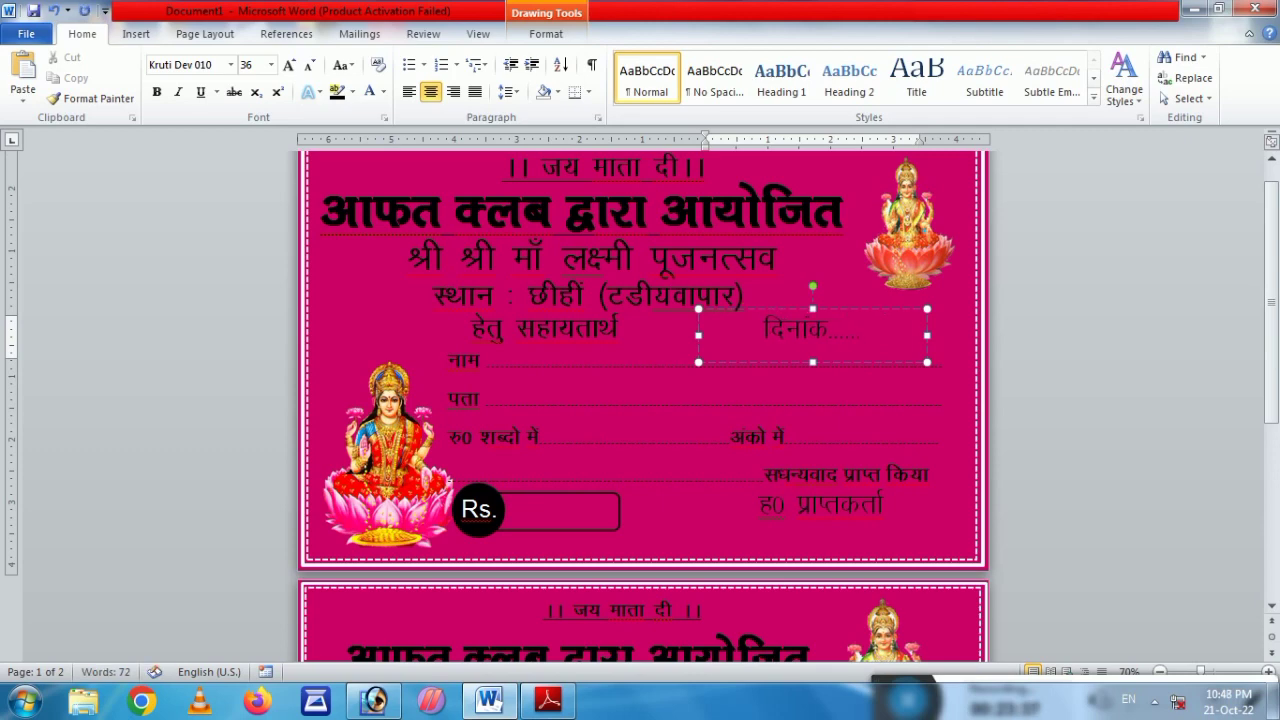
type("...........")
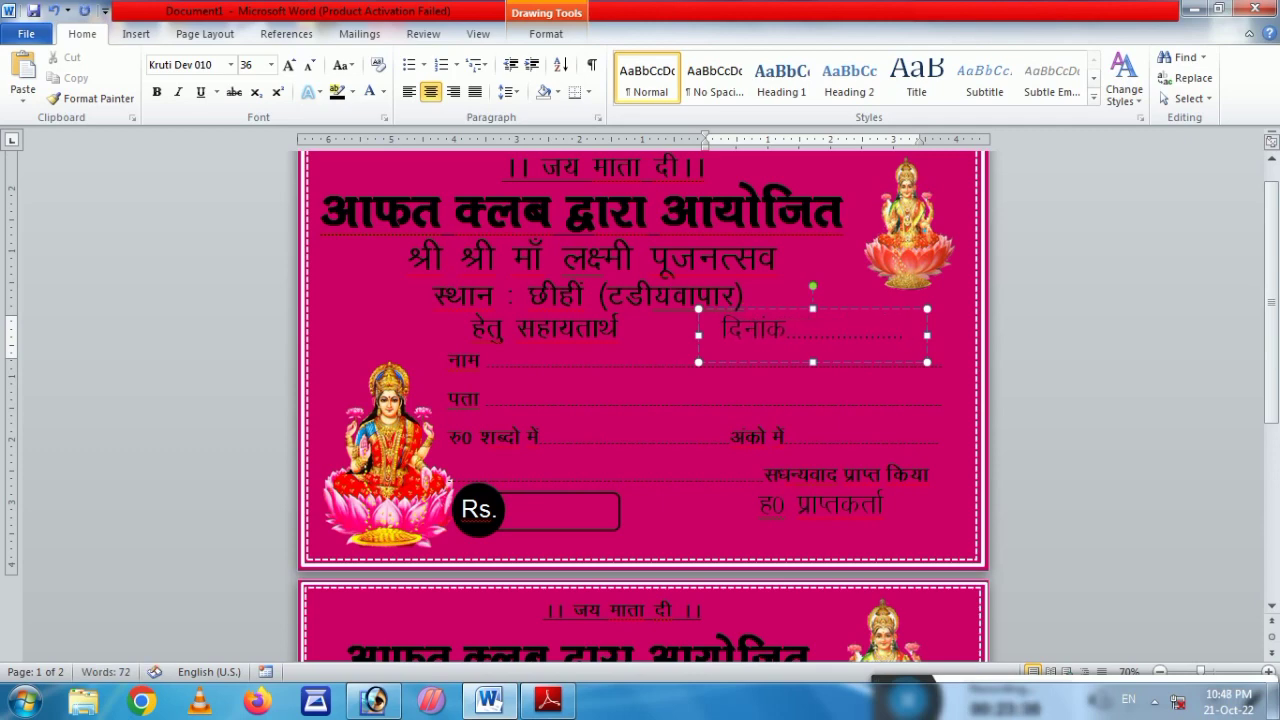
type("...")
left_click(1073, 401)
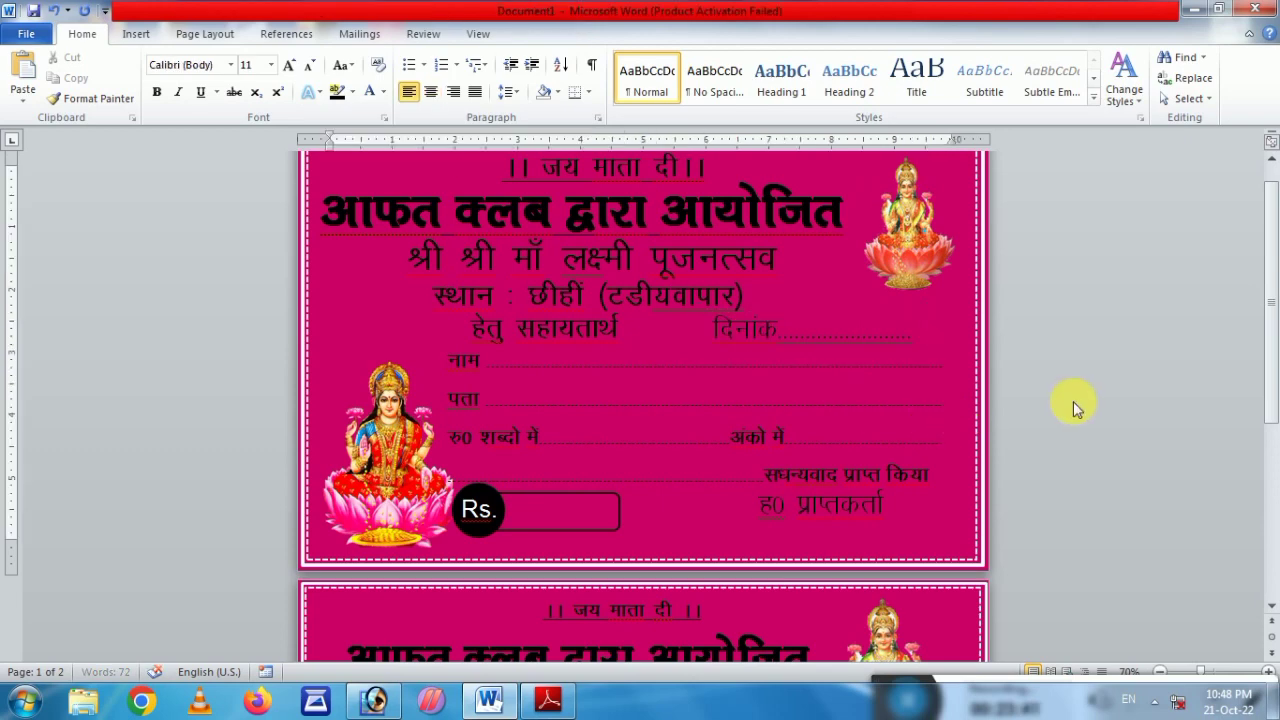
scroll(831, 366, "down", 2)
scroll(831, 366, "down", 2)
scroll(826, 357, "up", 4)
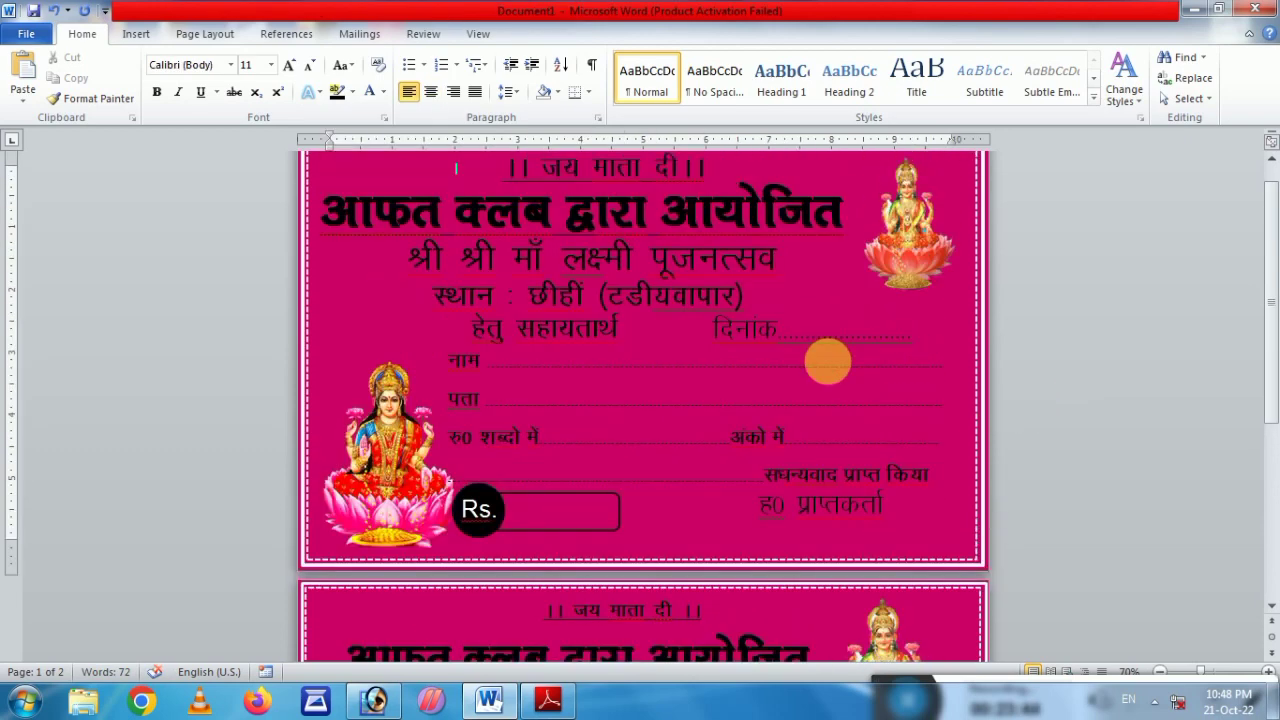
scroll(836, 370, "up", 2)
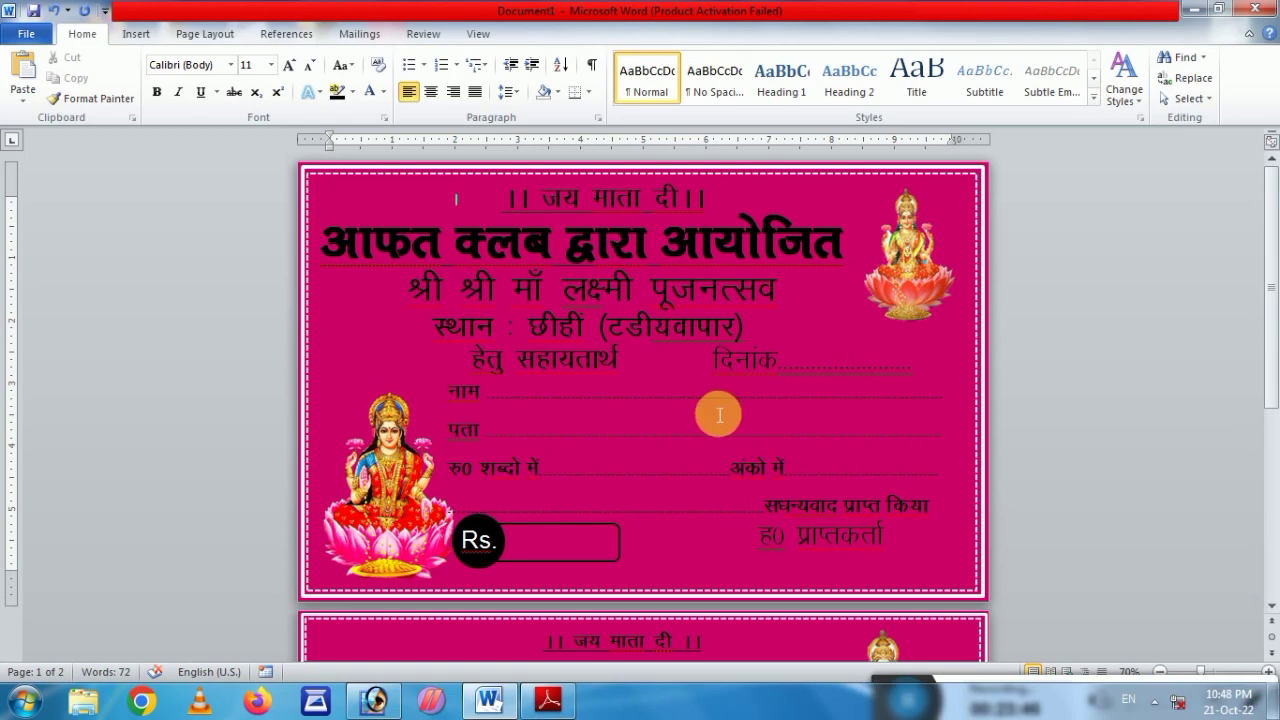
- Zoom out to 20% and back to 60% to view both receipt cards side by side
scroll(709, 411, "down", 4)
scroll(349, 313, "down", 1)
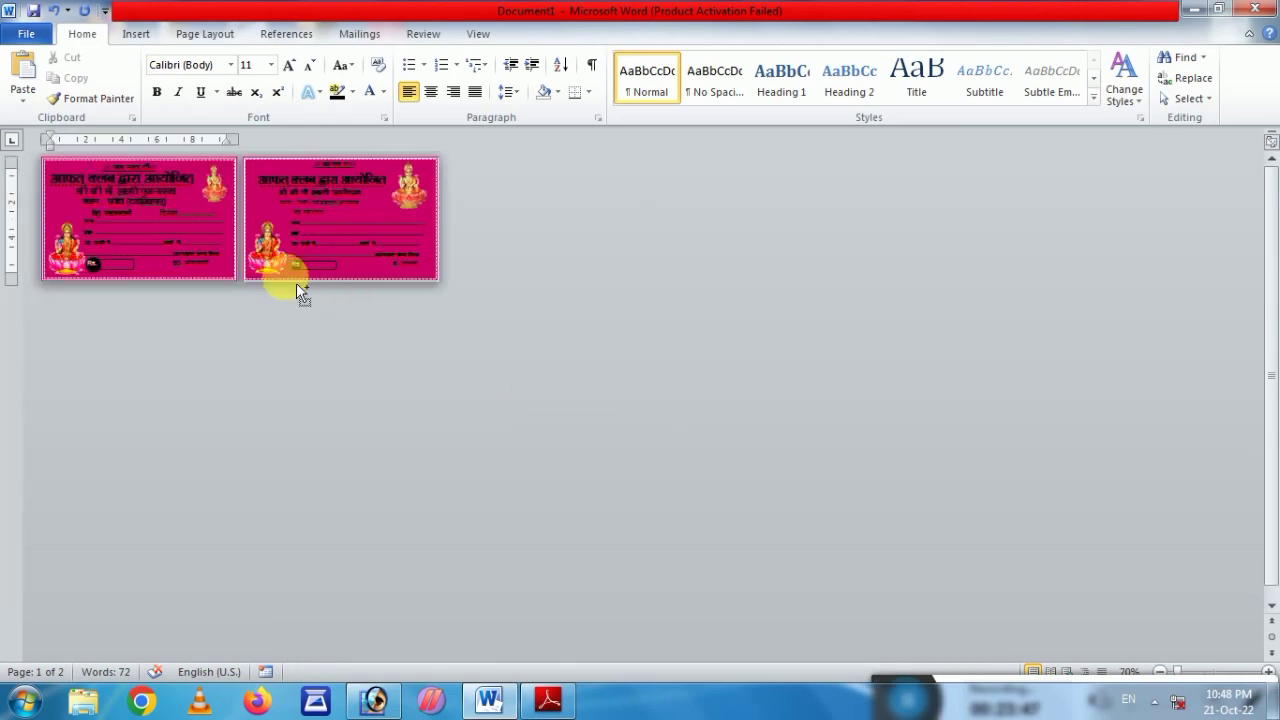
scroll(296, 283, "up", 1)
scroll(277, 277, "up", 2)
scroll(271, 334, "up", 1)
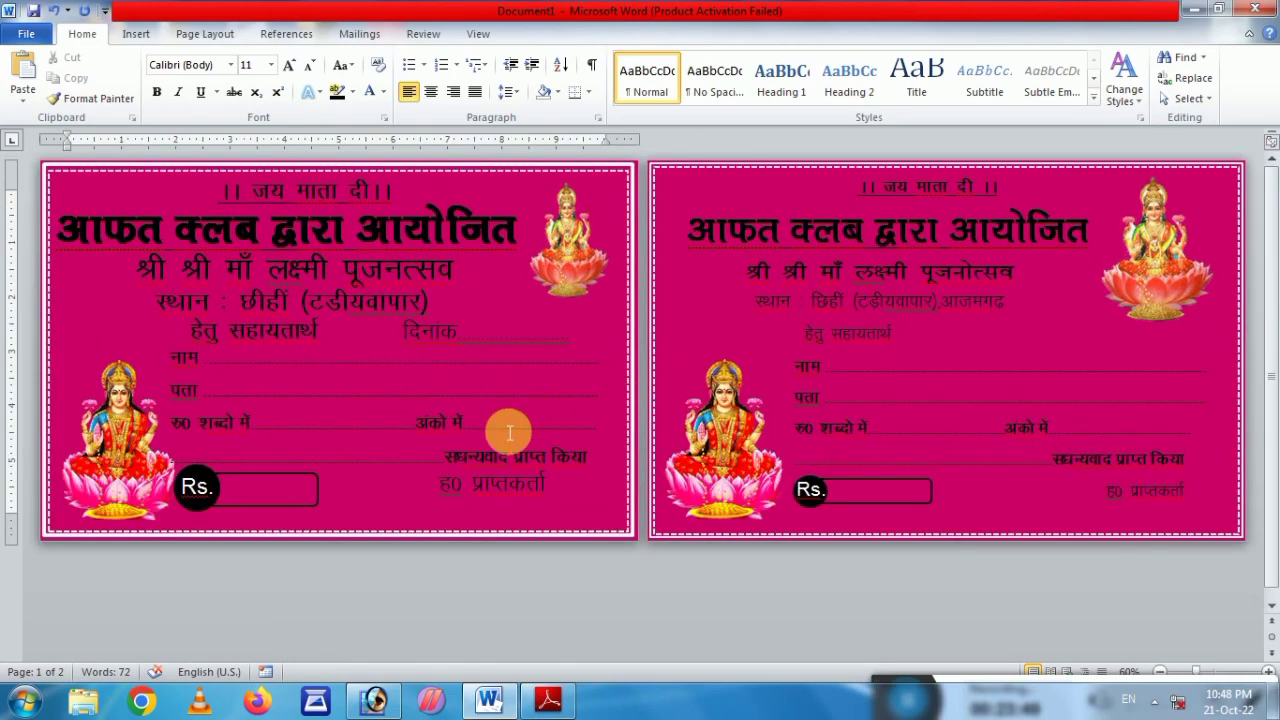